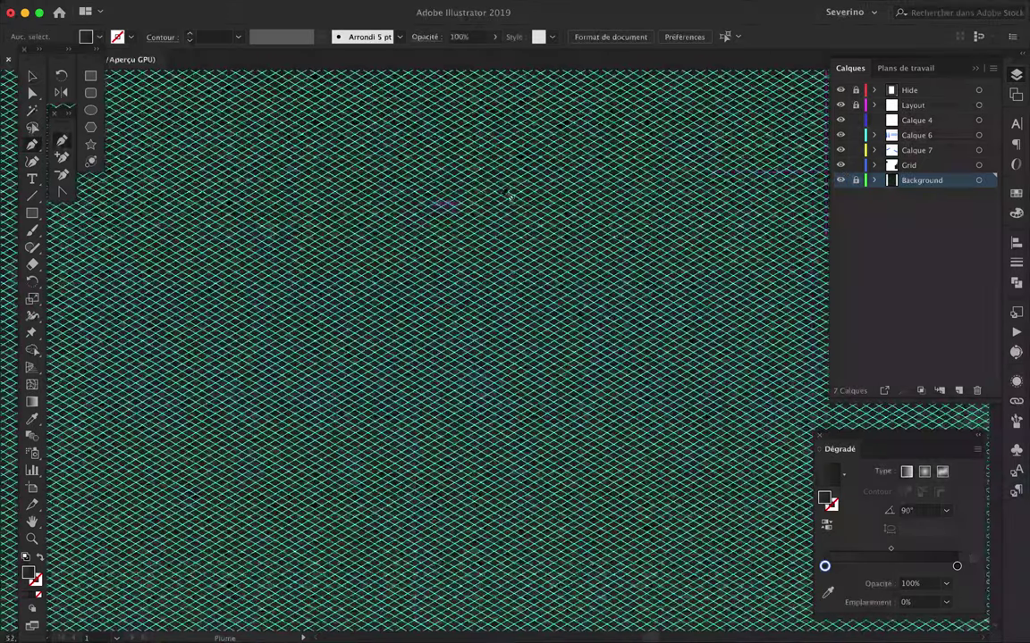
# On layer Calque 7, pen-draw a tall slanted-top panel outline with a white #ffffff stroke.
pyautogui.click(929, 154)
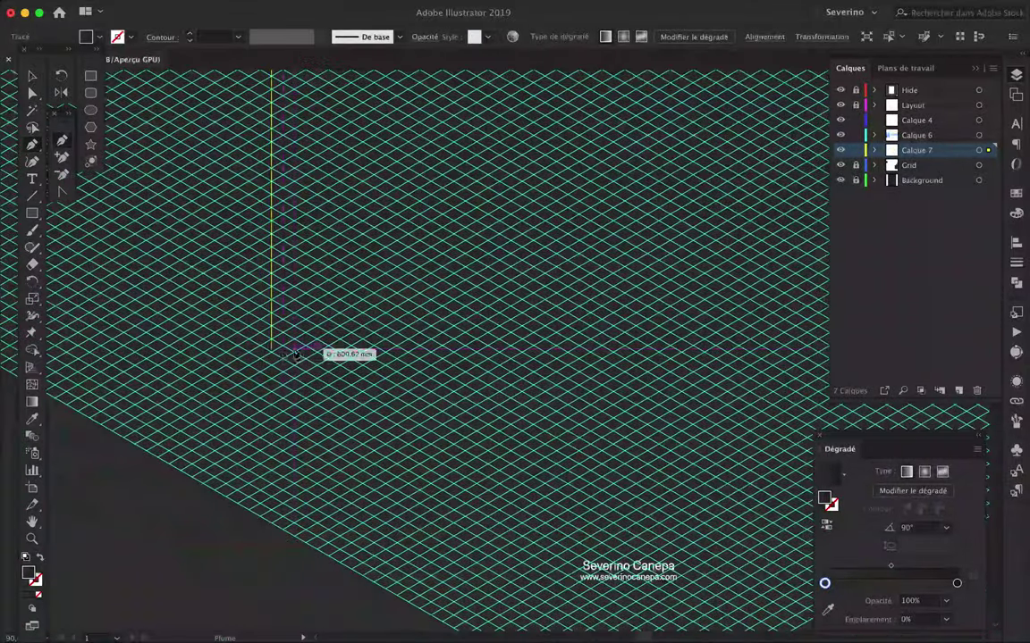
pyautogui.click(272, 351)
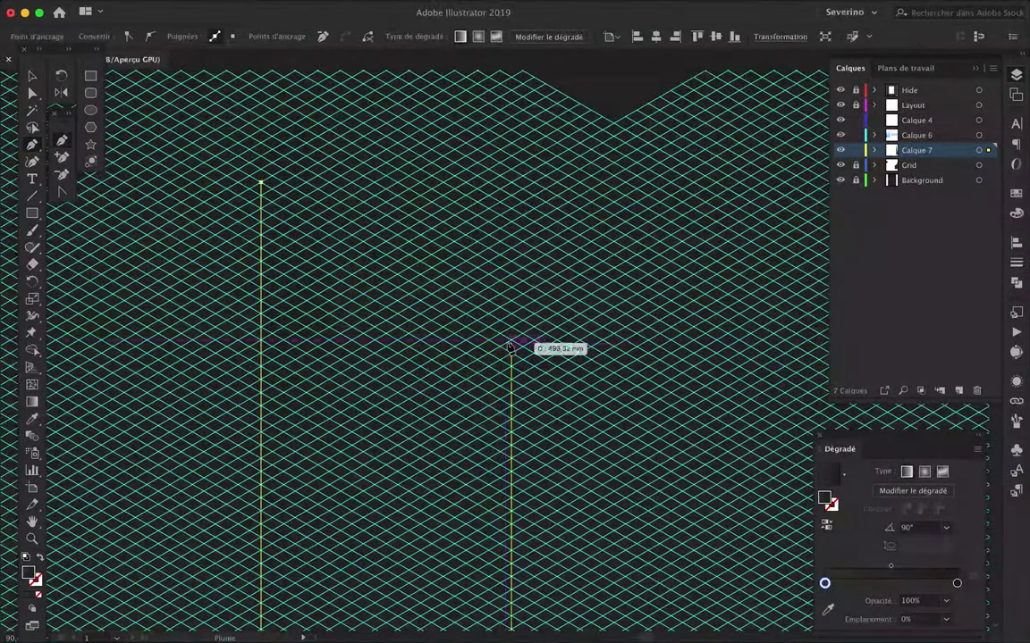
pyautogui.click(512, 330)
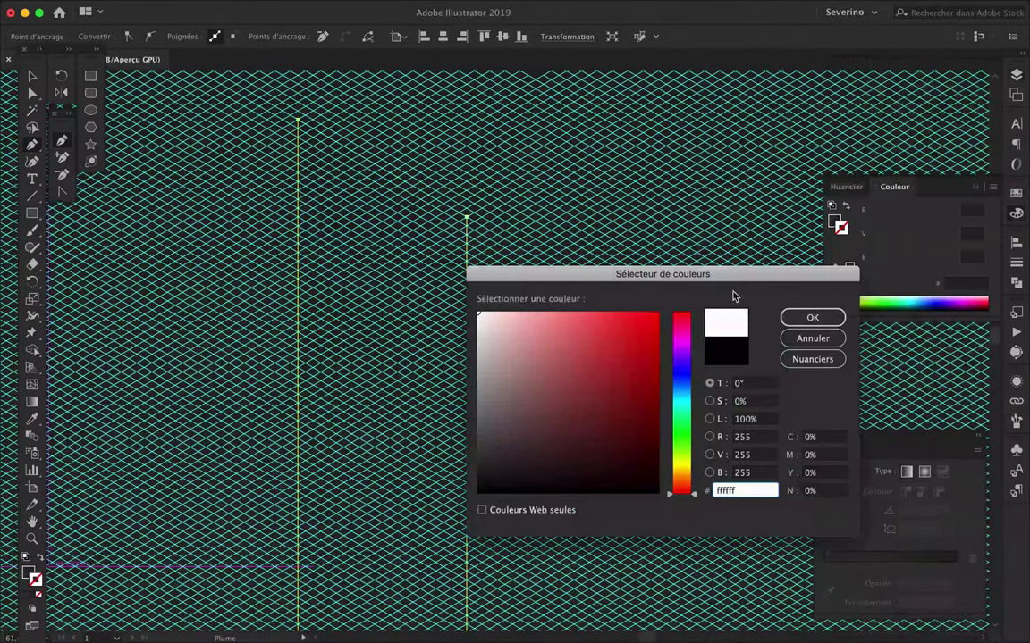
# Set the panel outline's stroke weight to 9 px.
pyautogui.press('v')
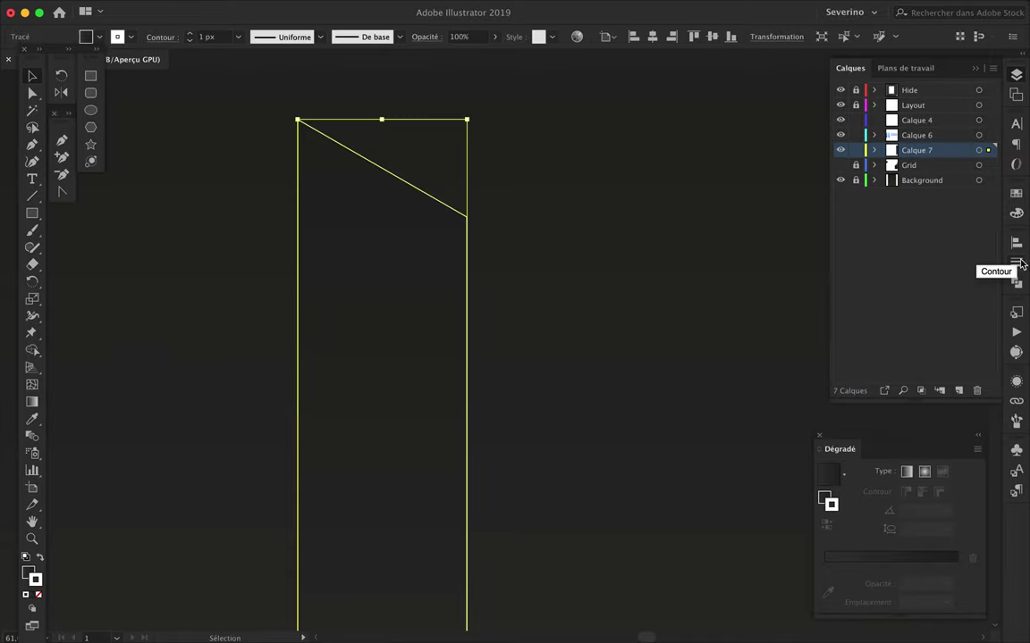
pyautogui.click(1016, 262)
pyautogui.click(641, 276)
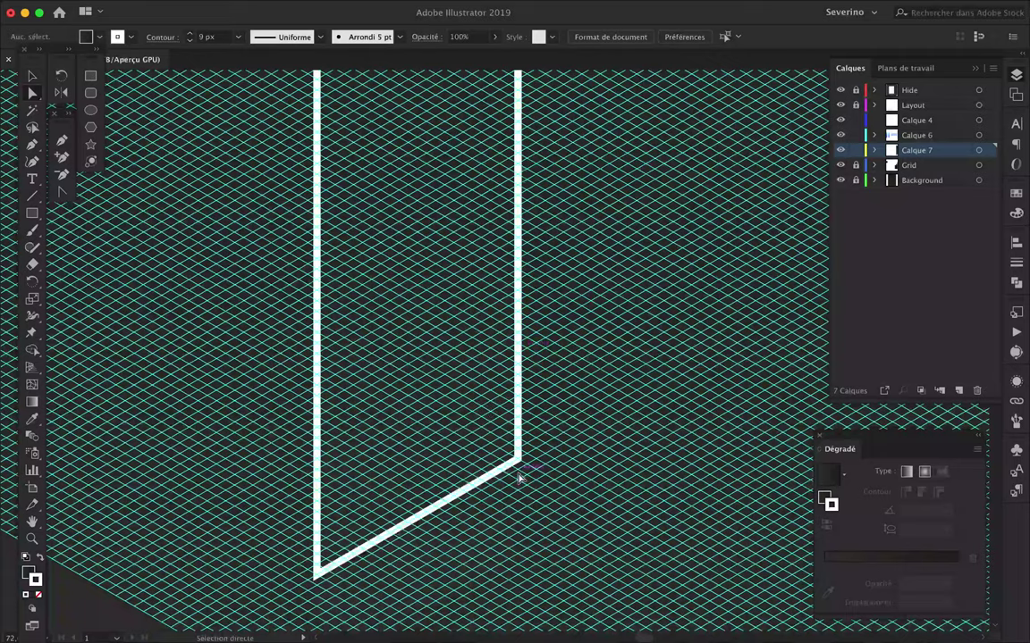
# Drag the panel's right and top-right corners onto the isometric grid.
pyautogui.moveTo(518, 460); pyautogui.dragTo(474, 215)
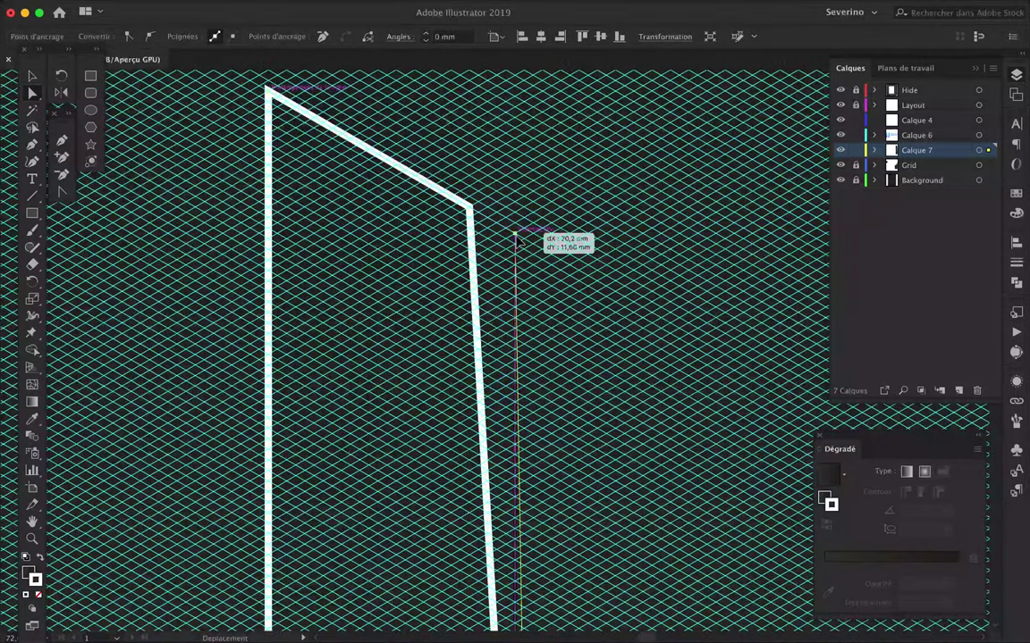
pyautogui.moveTo(477, 215); pyautogui.dragTo(512, 231)
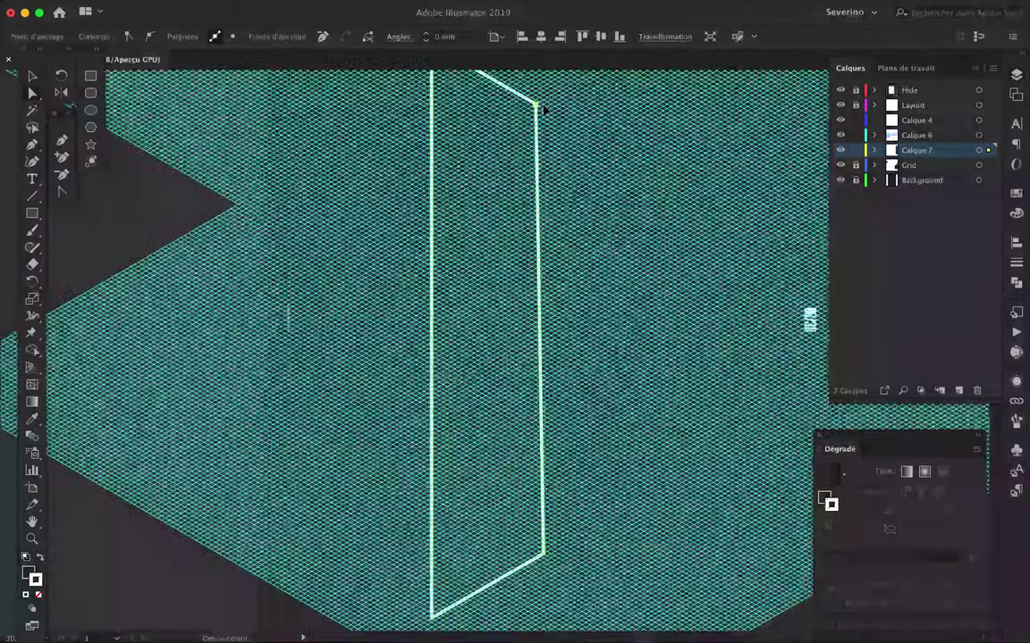
pyautogui.moveTo(540, 105); pyautogui.dragTo(547, 113)
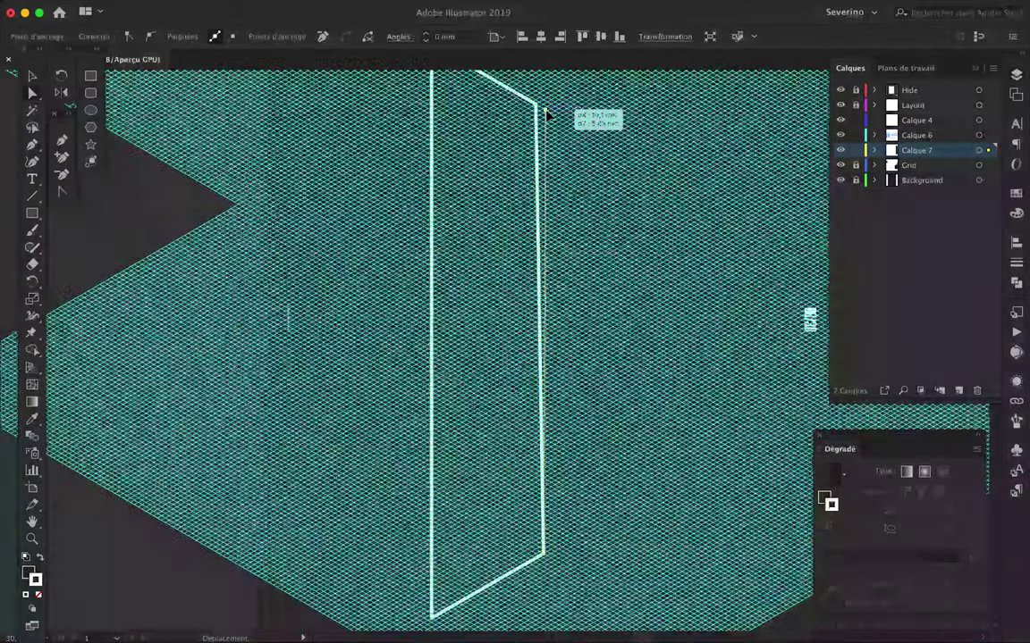
pyautogui.scroll(5, 547, 113)
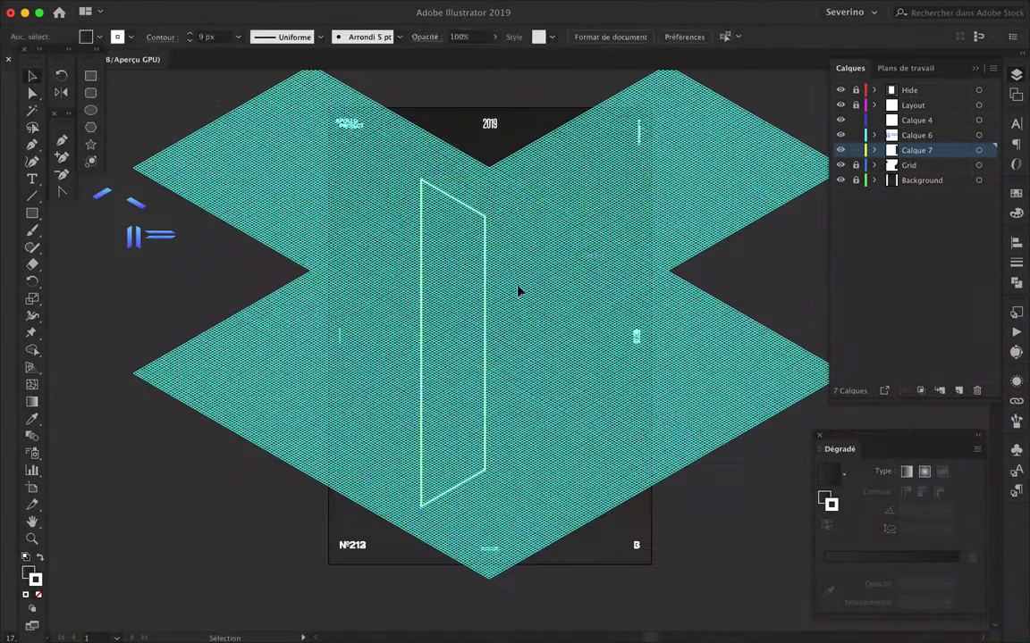
# Zoom in and start the second panel at the first panel's top corner.
pyautogui.scroll(2, 535, 259)
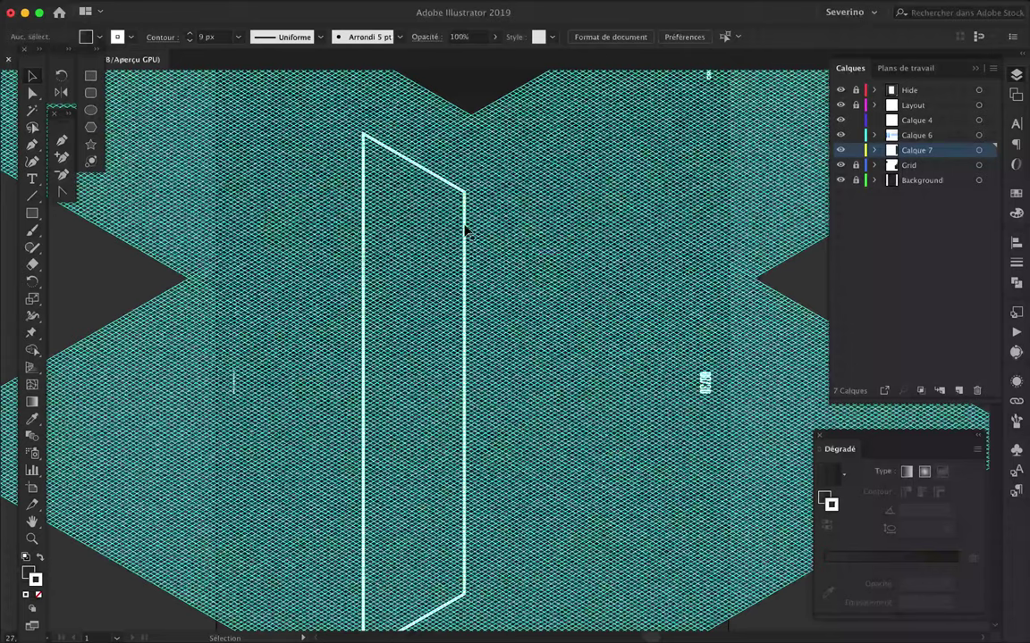
pyautogui.scroll(2, 456, 159)
pyautogui.scroll(1, 457, 159)
pyautogui.press('p')
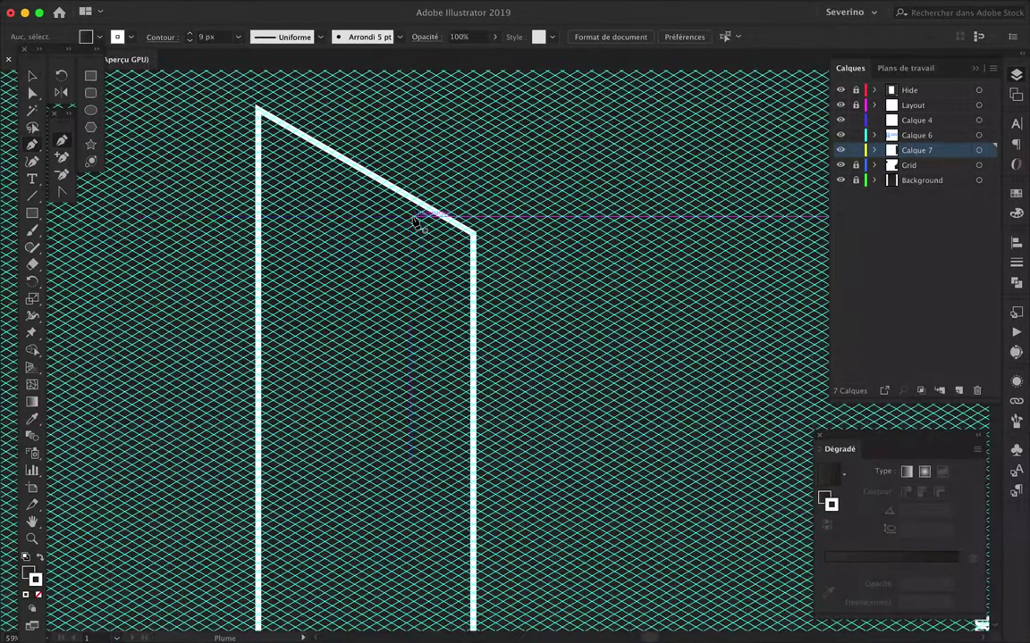
pyautogui.scroll(1, 420, 223)
pyautogui.click(417, 220)
pyautogui.scroll(-1, 732, 98)
# Run the second panel's far edge down and join it to the first panel's bottom corner.
pyautogui.moveTo(743, 81); pyautogui.dragTo(658, 96)
pyautogui.scroll(-3, 679, 223)
pyautogui.scroll(-1, 715, 385)
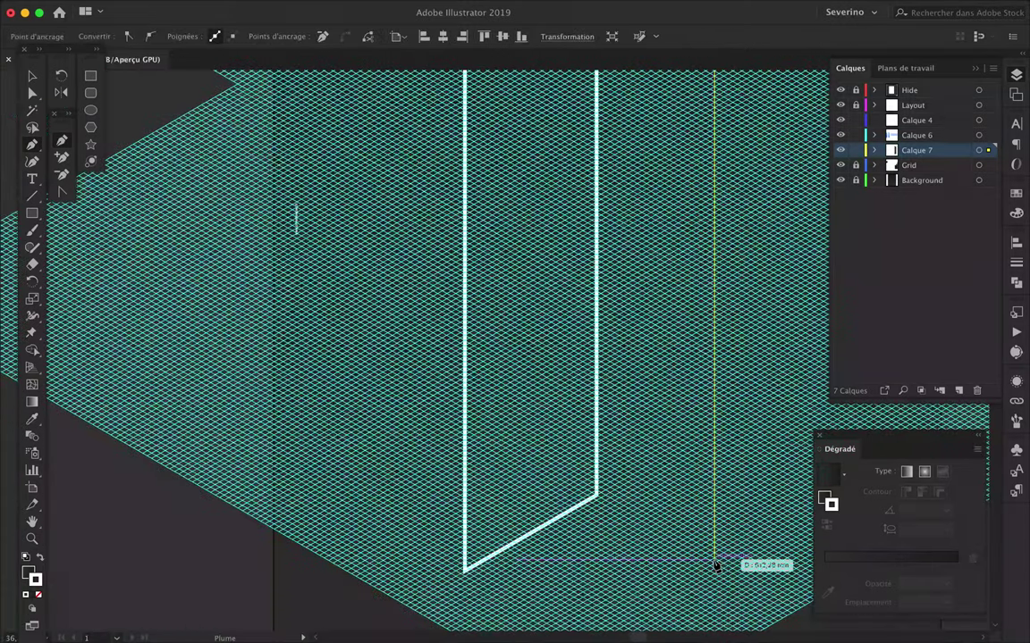
pyautogui.click(715, 565)
pyautogui.scroll(2, 715, 563)
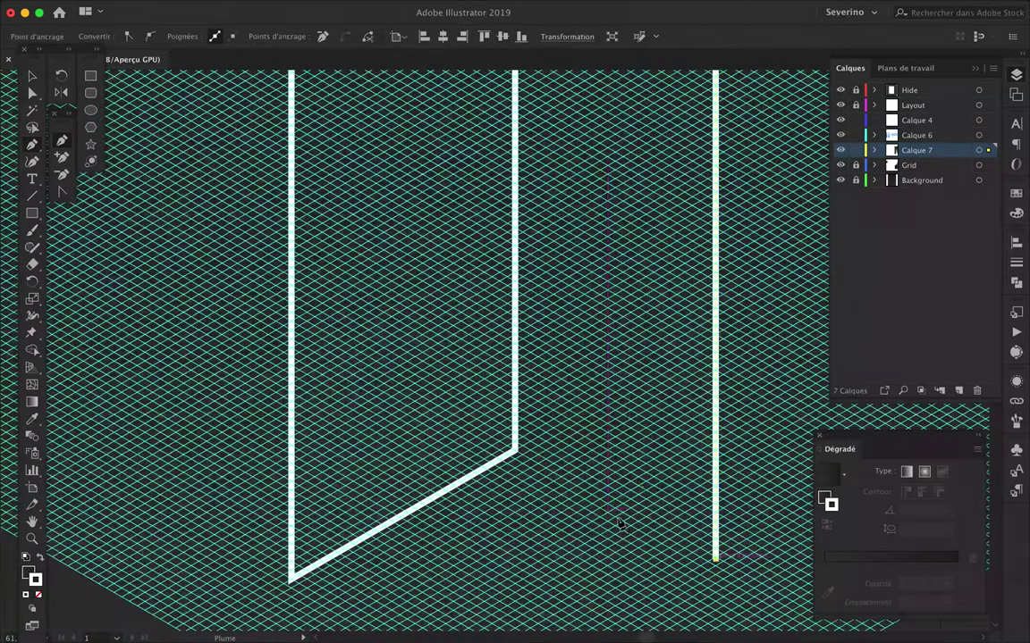
pyautogui.click(473, 417)
pyautogui.scroll(5, 465, 375)
pyautogui.scroll(5, 454, 295)
pyautogui.rightClick(666, 326)
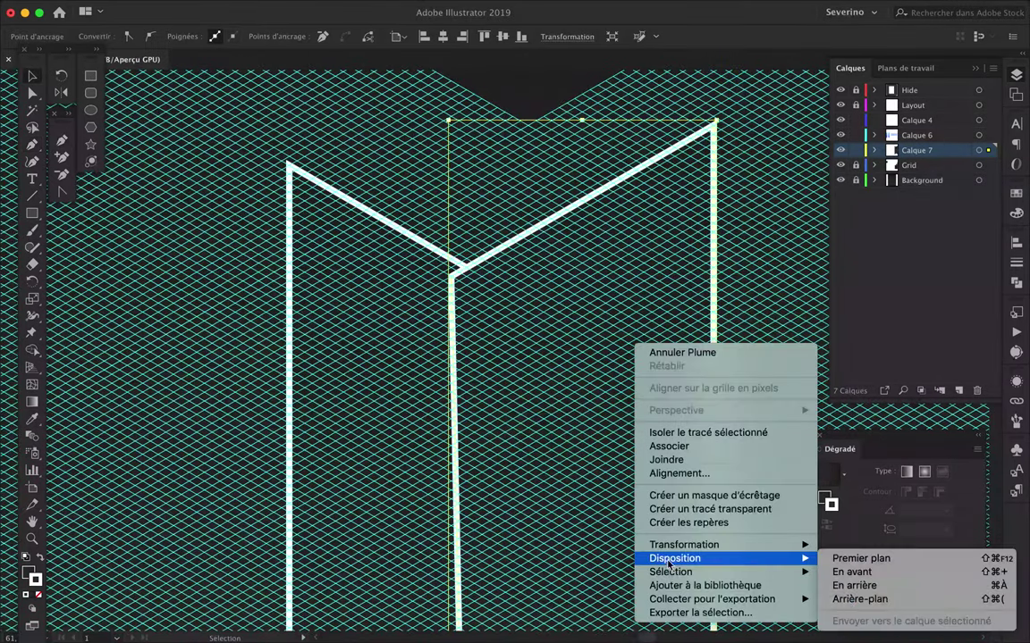
# Undo the stray pen segment and zoom in with Direct Selection active.
pyautogui.click(677, 353)
pyautogui.scroll(-10, 669, 413)
pyautogui.hotkey('ctrl', '+')
pyautogui.press('a')
# Set Calque 7's layer colour to Green.
pyautogui.doubleClick(891, 151)
pyautogui.click(361, 215)
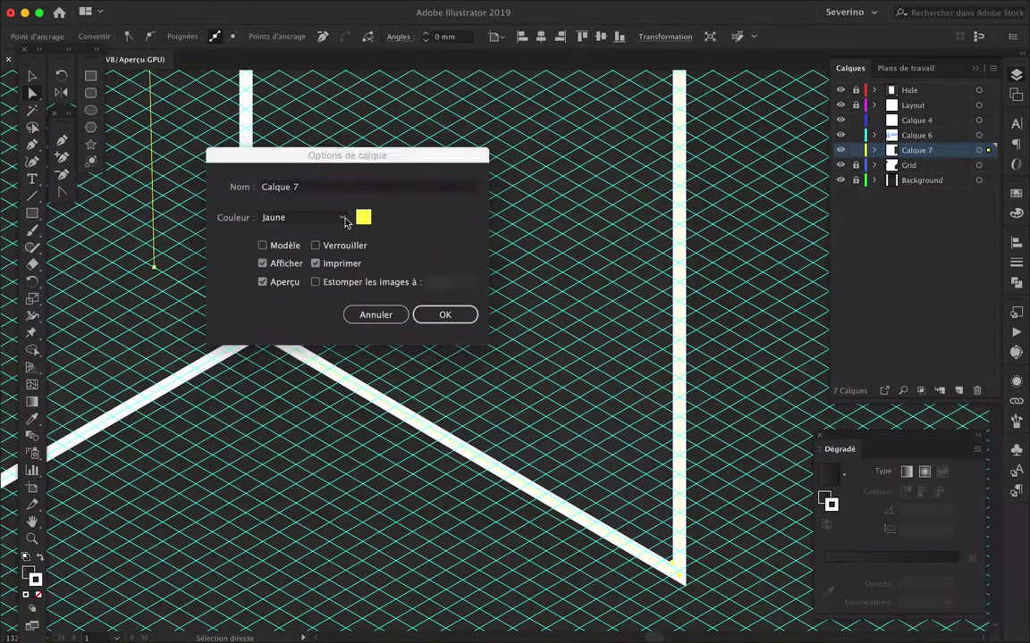
pyautogui.click(261, 93)
pyautogui.press('Return')
# Drag the second panel's bottom anchors into place to meet the first panel.
pyautogui.moveTo(680, 580)
pyautogui.mouseDown()
pyautogui.moveTo(678, 615)
pyautogui.moveTo(679, 579)
pyautogui.mouseUp()
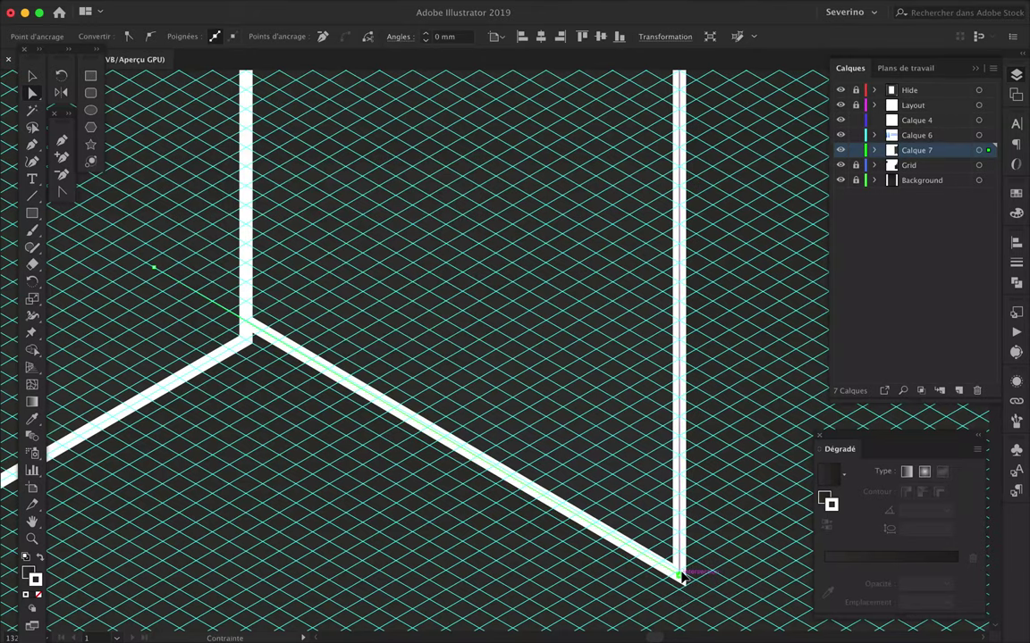
pyautogui.hotkey('ctrl', '-')
pyautogui.moveTo(586, 592); pyautogui.dragTo(582, 440)
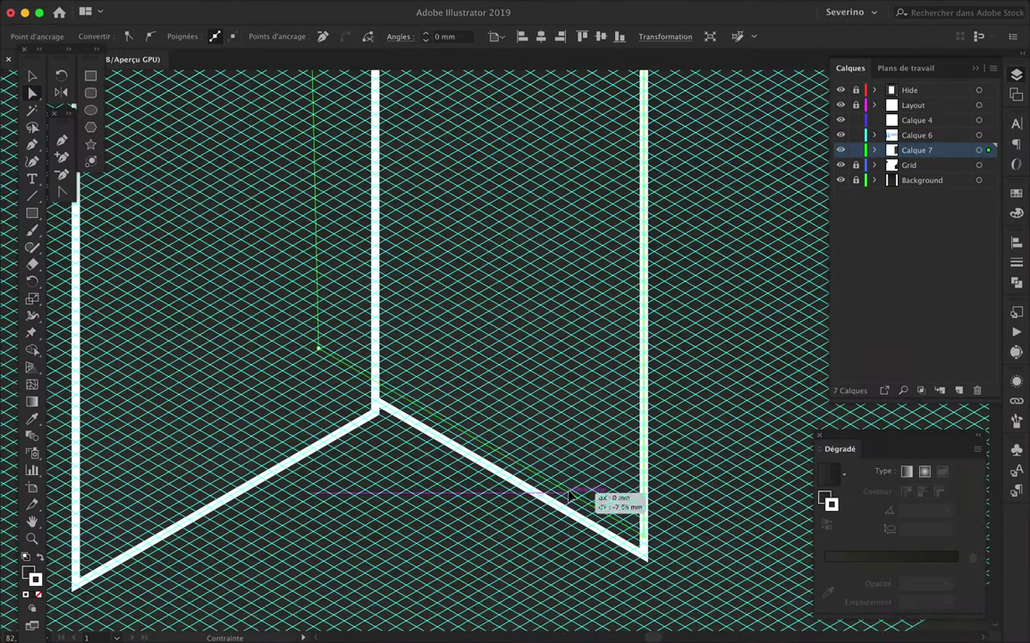
pyautogui.scroll(10, 583, 440)
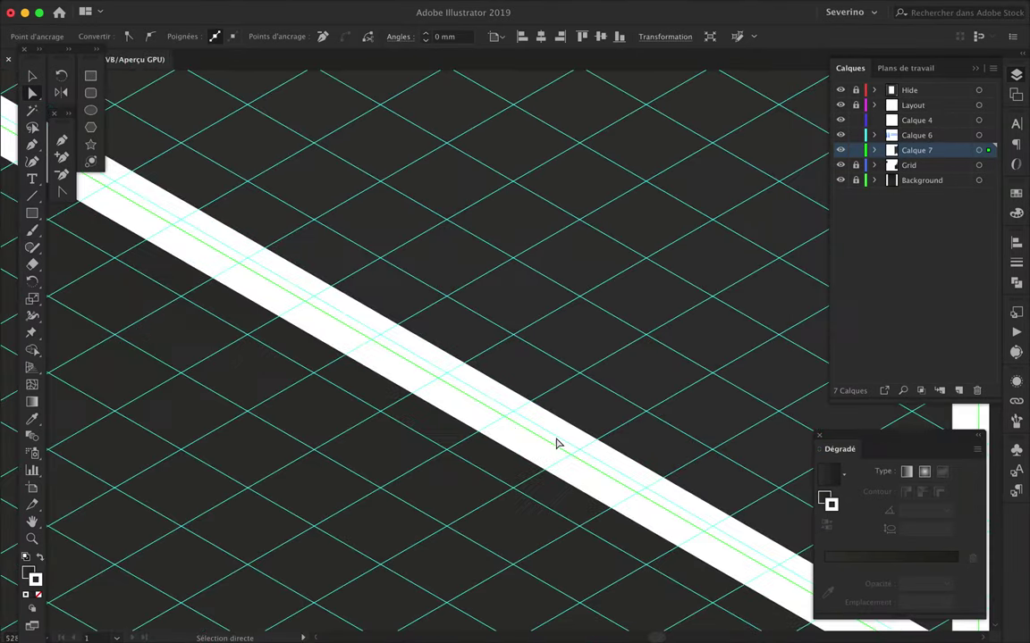
pyautogui.moveTo(582, 440); pyautogui.dragTo(522, 442)
pyautogui.scroll(-10, 522, 441)
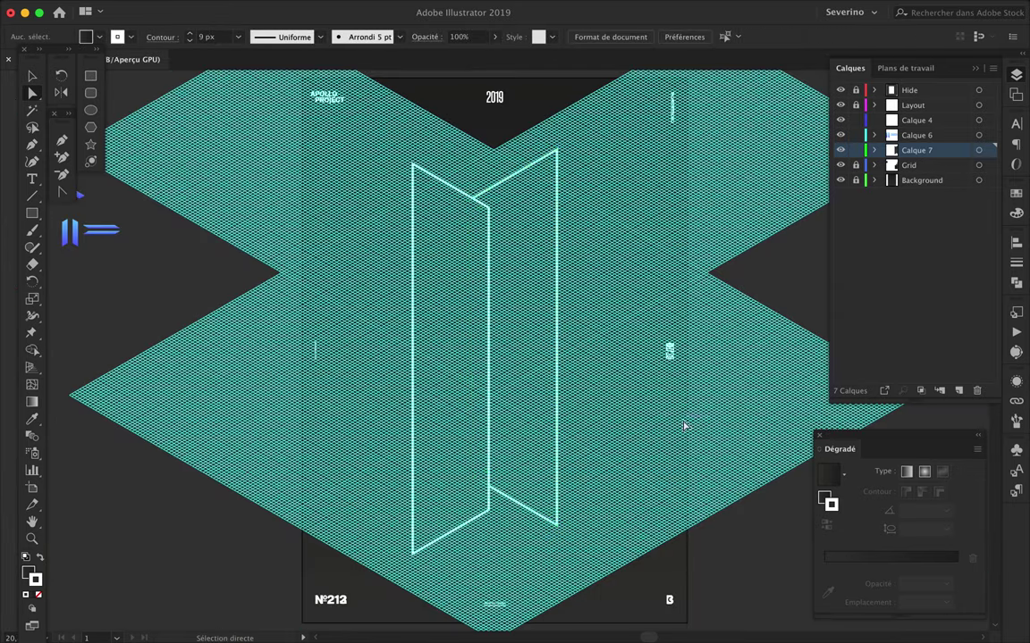
# Show the rulers and lower the right panel's top edge.
pyautogui.hotkey('ctrl', 'r')
pyautogui.hscroll(-2, 556, 156)
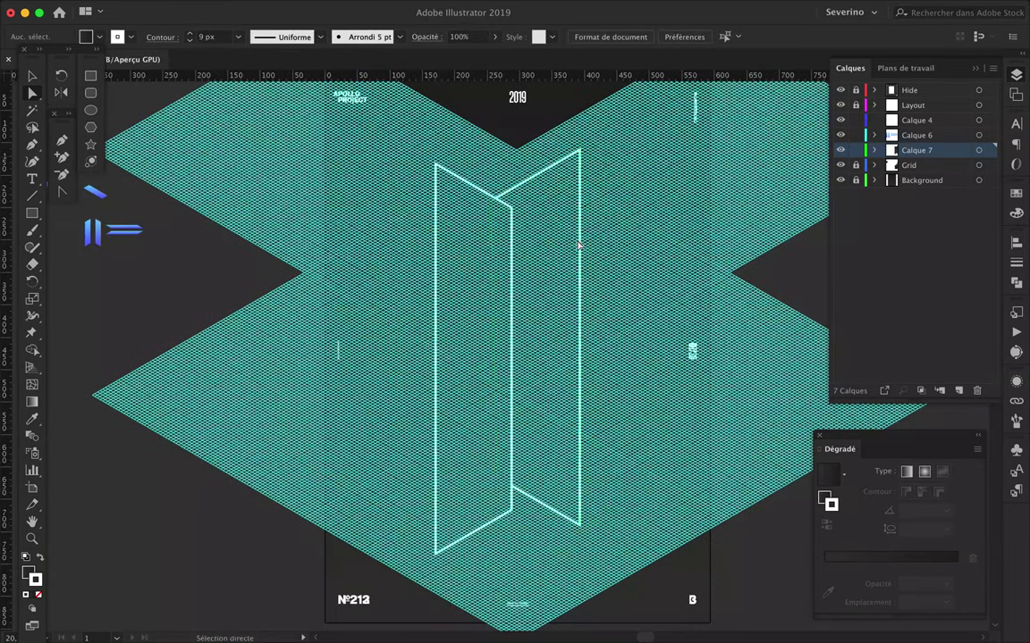
pyautogui.scroll(3, 578, 246)
pyautogui.moveTo(519, 165); pyautogui.dragTo(526, 253)
pyautogui.hotkey('shift', 'Down')
pyautogui.click(653, 292)
# Make Calque 6 the active drawing layer.
pyautogui.scroll(-3, 652, 292)
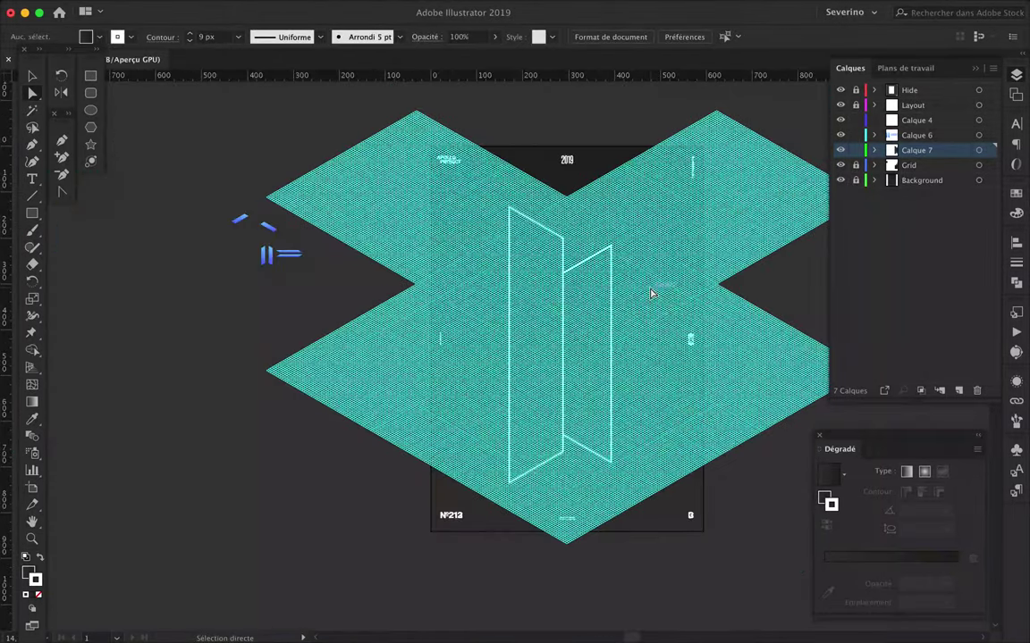
pyautogui.scroll(3, 653, 292)
pyautogui.scroll(3, 653, 293)
pyautogui.scroll(2, 652, 293)
pyautogui.click(612, 222)
pyautogui.scroll(2, 579, 253)
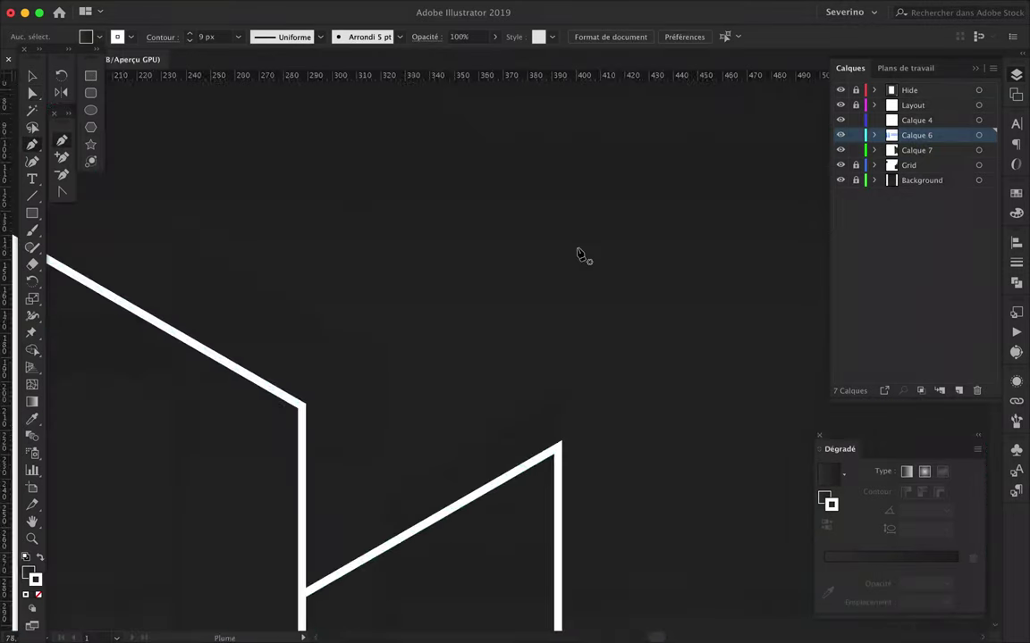
# Draw a four-corner bracket above the panels and eyedropper the blue gradient onto it.
pyautogui.click(579, 250)
pyautogui.click(614, 266)
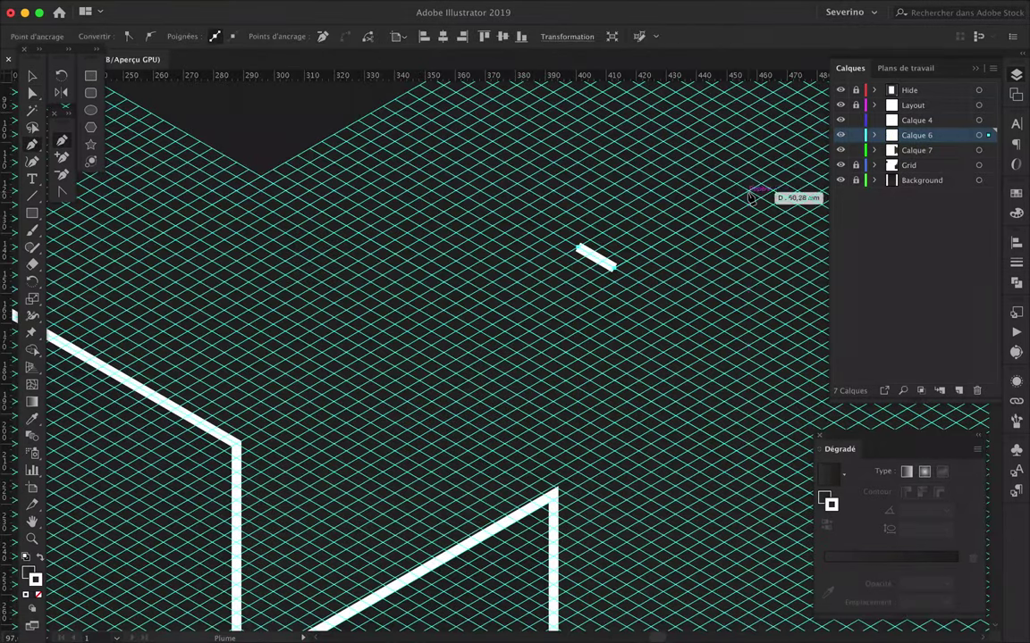
pyautogui.click(746, 191)
pyautogui.click(714, 171)
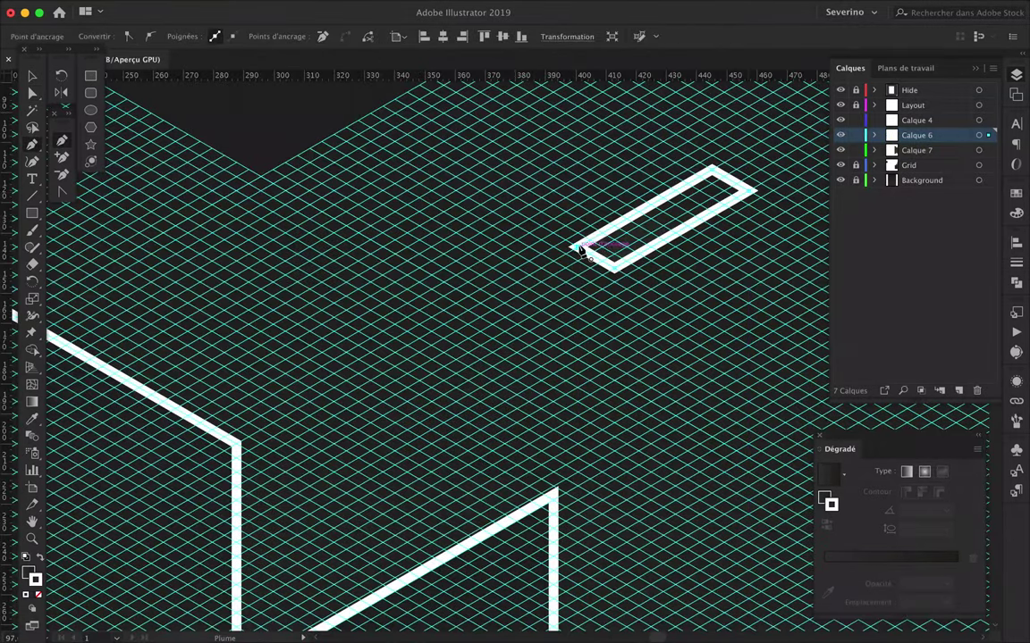
pyautogui.click(579, 249)
pyautogui.scroll(-5, 579, 249)
pyautogui.press('i')
pyautogui.click(276, 298)
# Begin a second gradient strip beside the first bracket.
pyautogui.scroll(5, 659, 242)
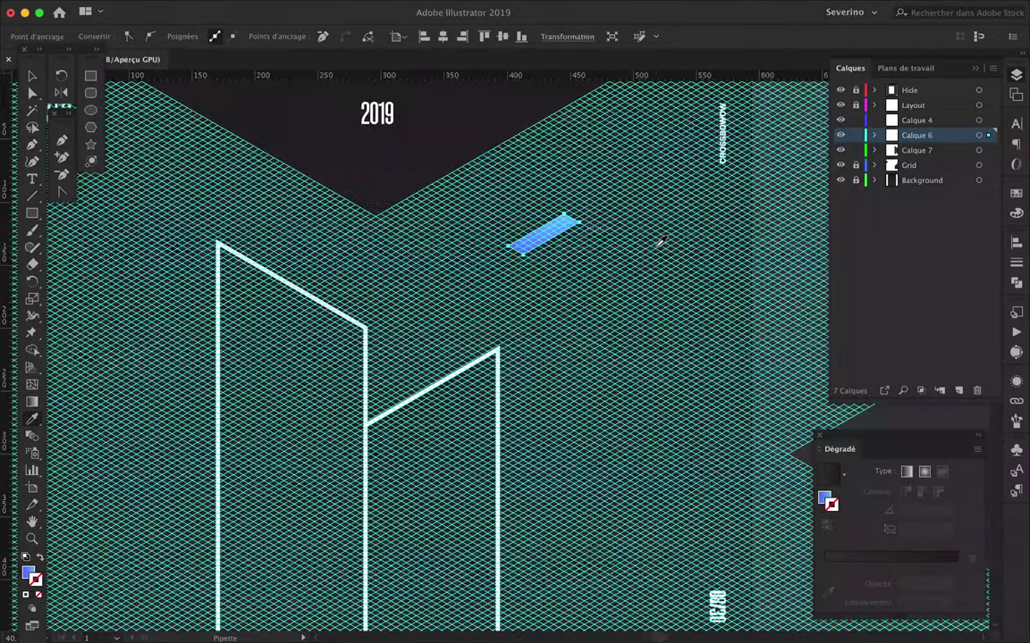
pyautogui.scroll(3, 590, 246)
pyautogui.press('p')
pyautogui.click(582, 242)
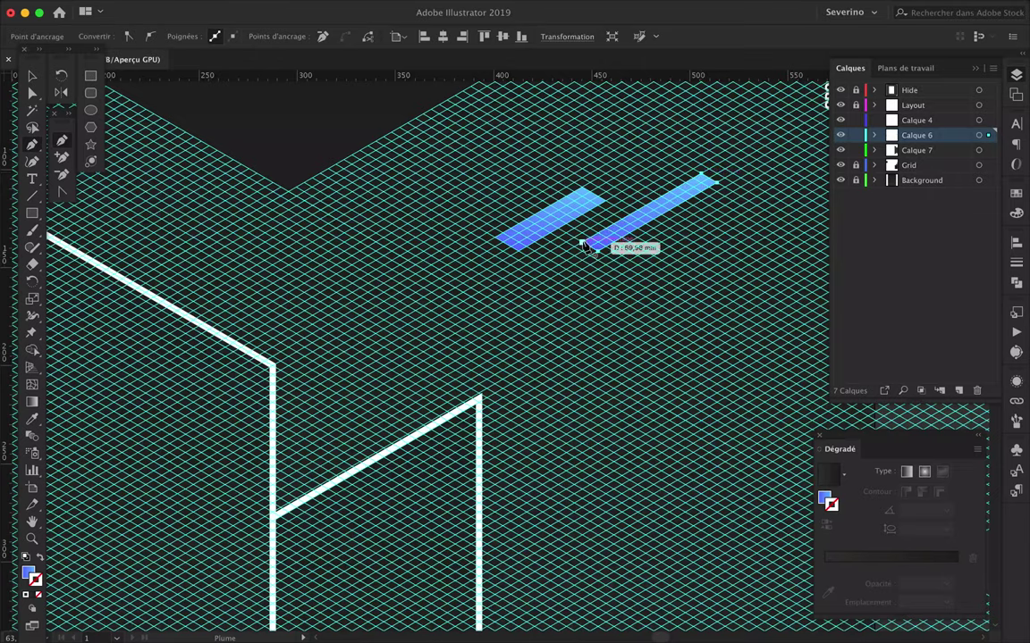
pyautogui.scroll(-5, 496, 361)
pyautogui.scroll(4, 496, 361)
pyautogui.scroll(2, 482, 436)
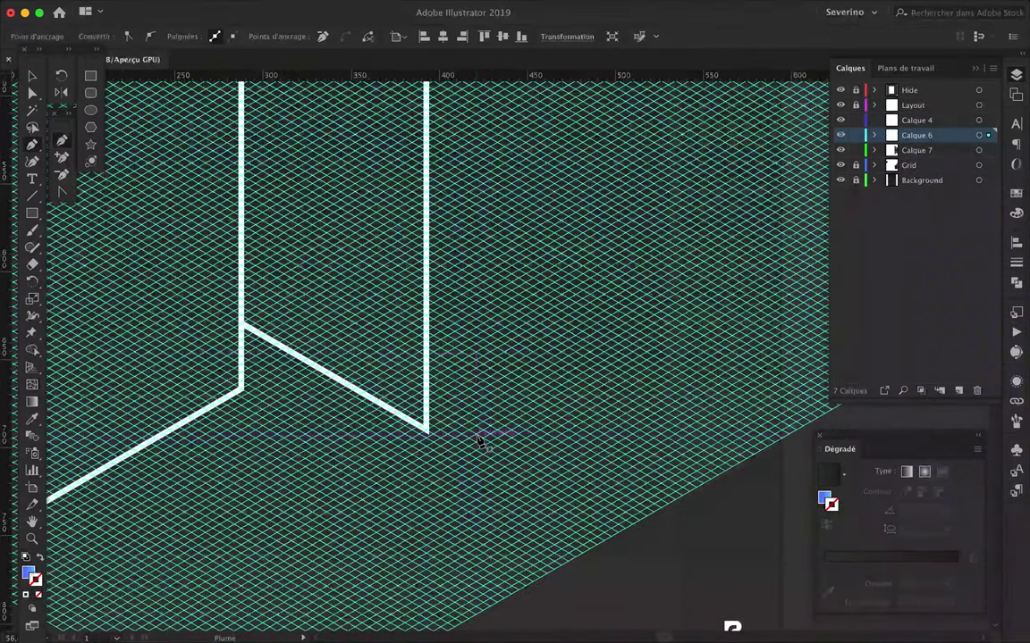
# Draw a blue parallelogram strip near the panels' base.
pyautogui.click(510, 414)
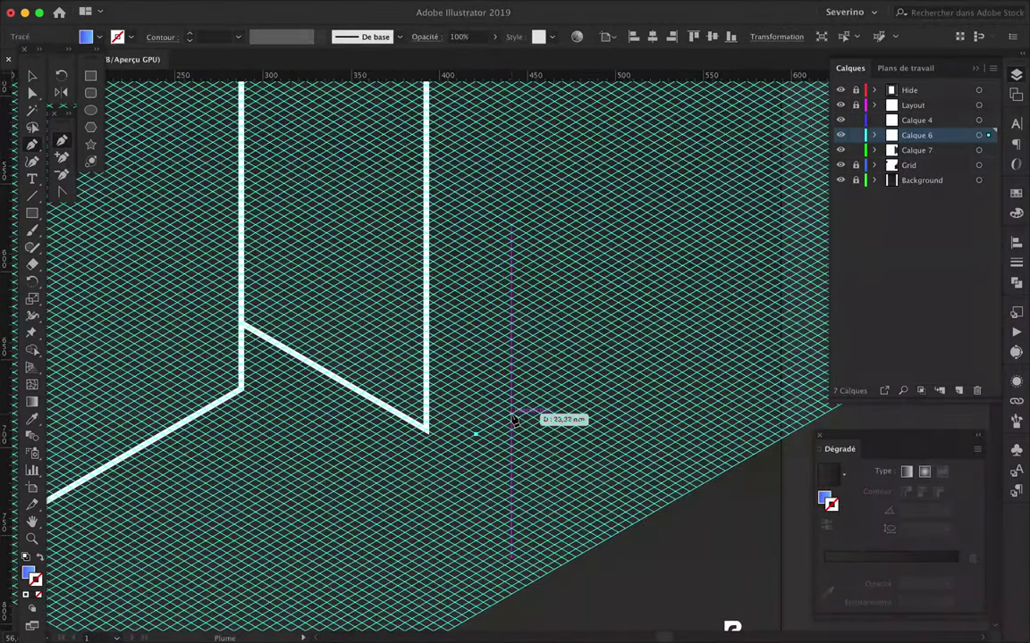
pyautogui.click(604, 468)
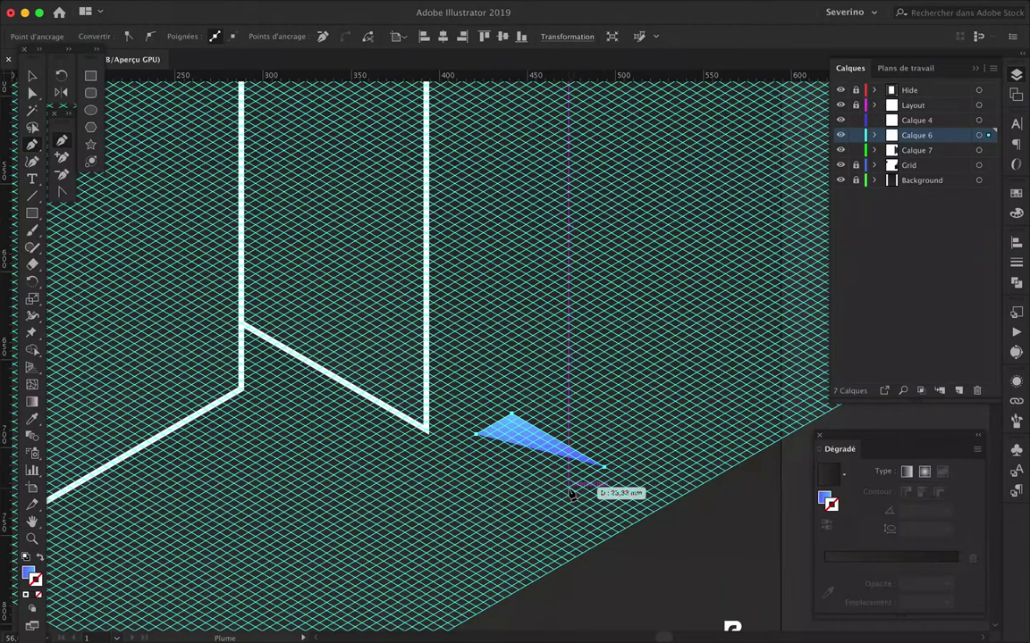
pyautogui.click(568, 488)
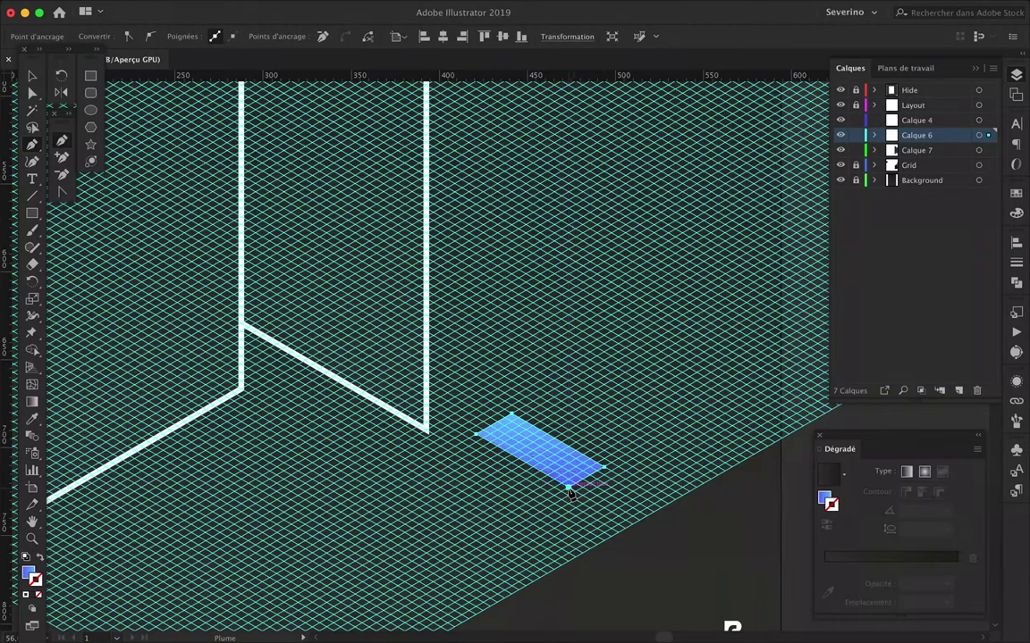
pyautogui.moveTo(384, 444); pyautogui.dragTo(365, 457)
pyautogui.click(363, 452)
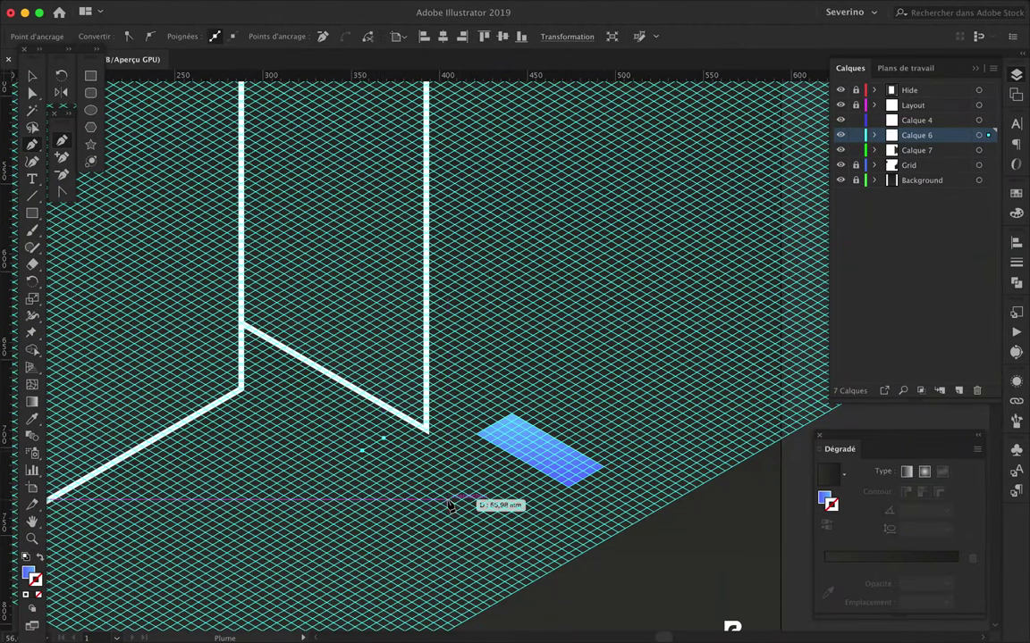
# Move the new strip down to the panels' lower right.
pyautogui.press('v')
pyautogui.moveTo(414, 487); pyautogui.dragTo(616, 559)
pyautogui.hotkey('ctrl', '-')
pyautogui.scroll(-5, 367, 528)
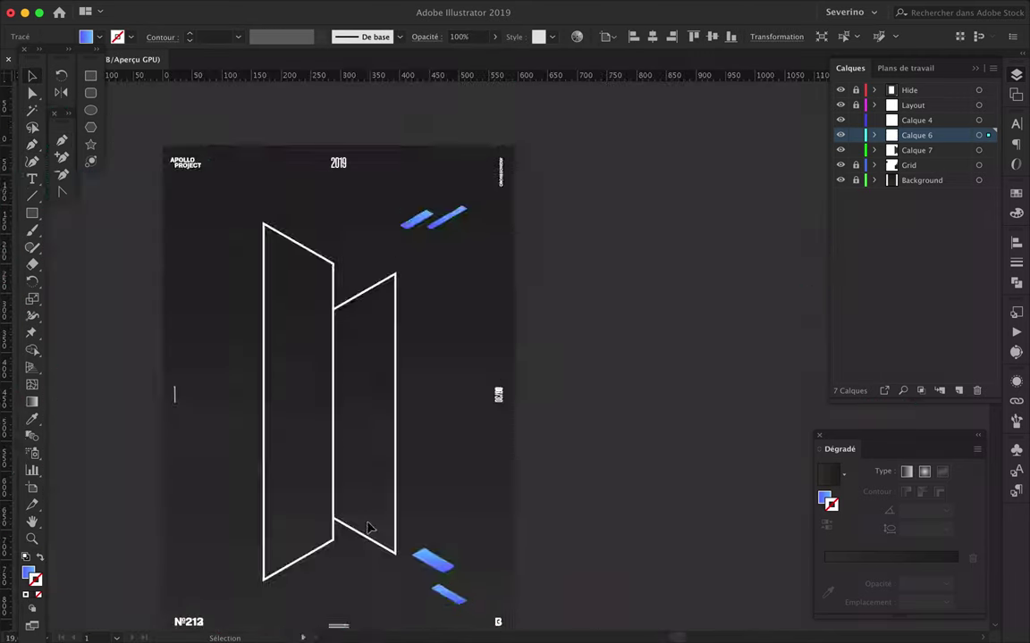
# Draw a blue gradient parallelogram near the left panel's base.
pyautogui.scroll(2, 367, 527)
pyautogui.scroll(2, 368, 527)
pyautogui.scroll(2, 367, 527)
pyautogui.scroll(2, 368, 527)
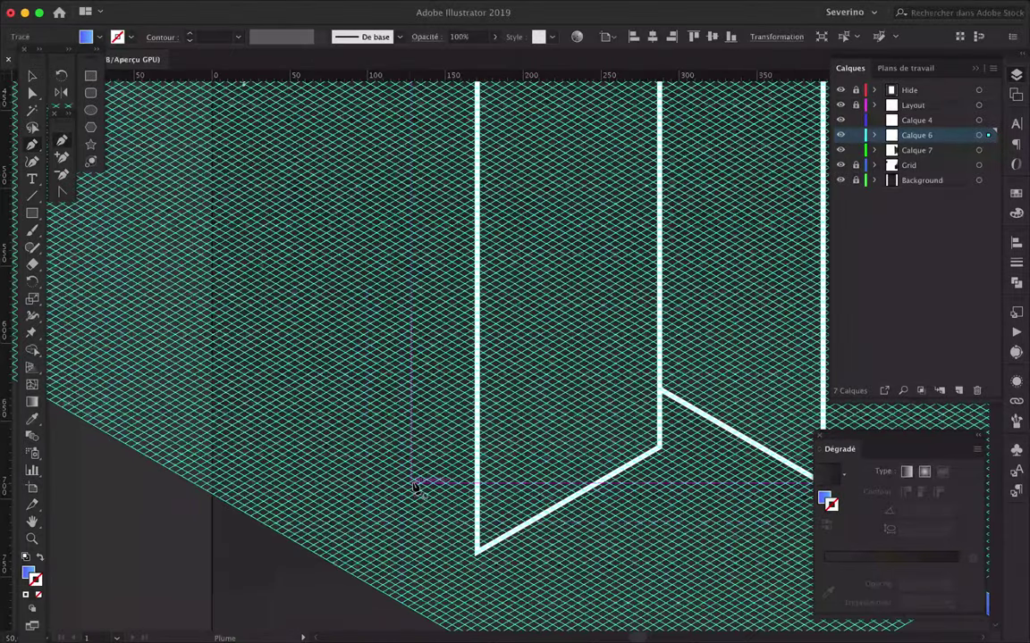
pyautogui.scroll(2, 418, 483)
pyautogui.press('p')
pyautogui.click(414, 435)
pyautogui.click(455, 456)
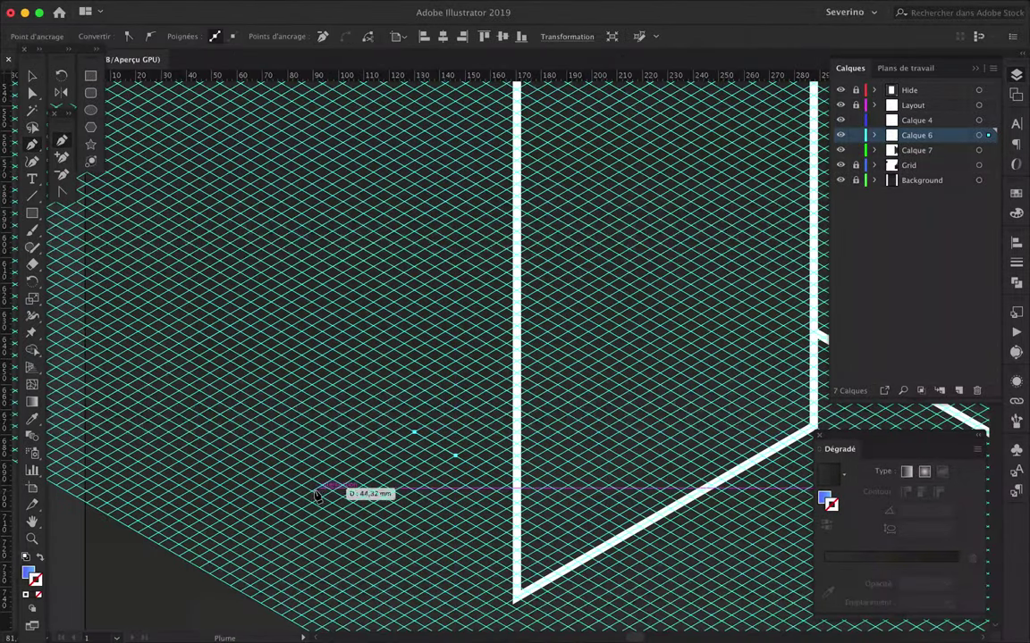
pyautogui.click(311, 491)
pyautogui.press('Escape')
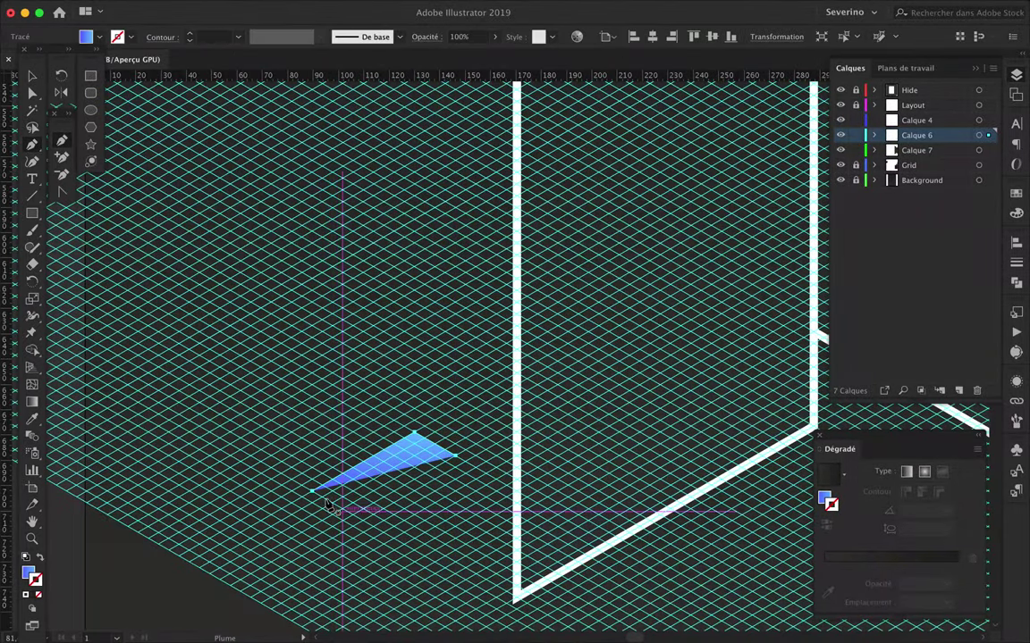
pyautogui.click(355, 514)
pyautogui.click(456, 456)
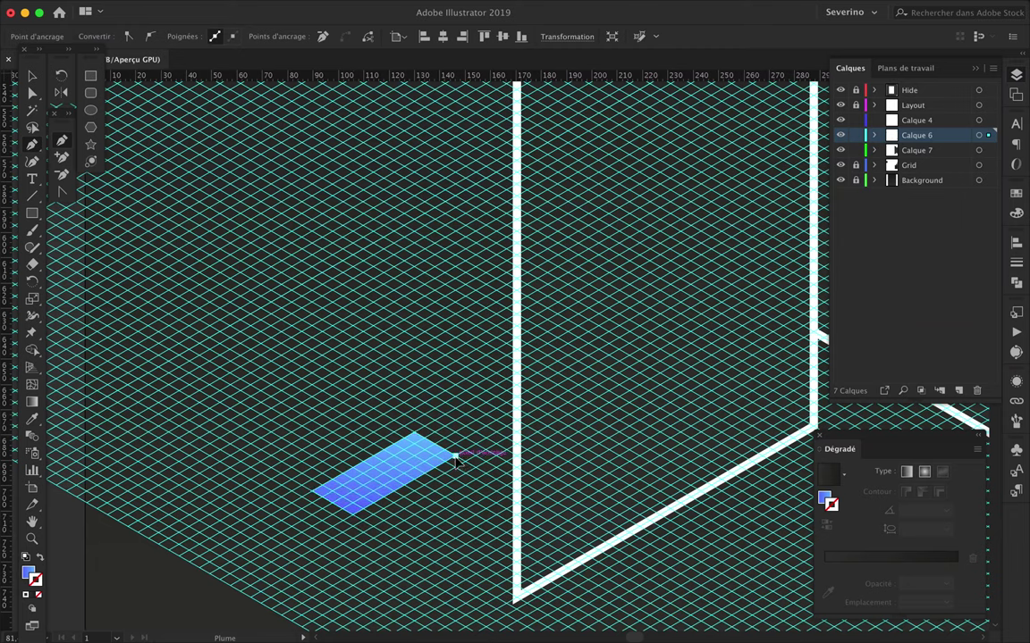
# Draw a long gradient strip below the parallelogram.
pyautogui.press('-')
pyautogui.click(563, 435)
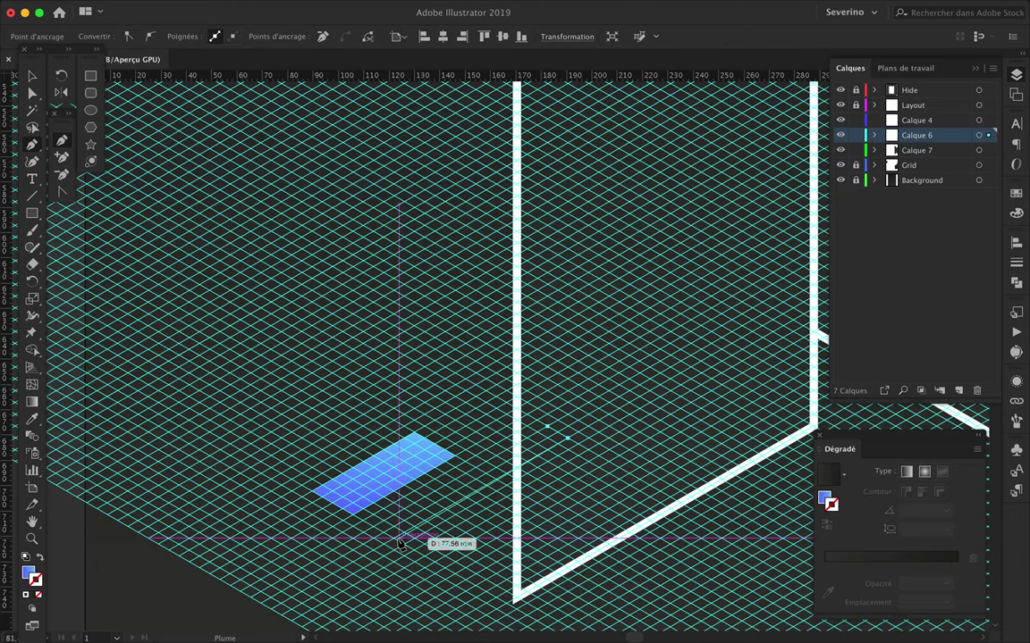
pyautogui.click(395, 538)
pyautogui.click(374, 528)
pyautogui.click(543, 432)
# Switch to Selection and fit the artboard in the window.
pyautogui.press('v')
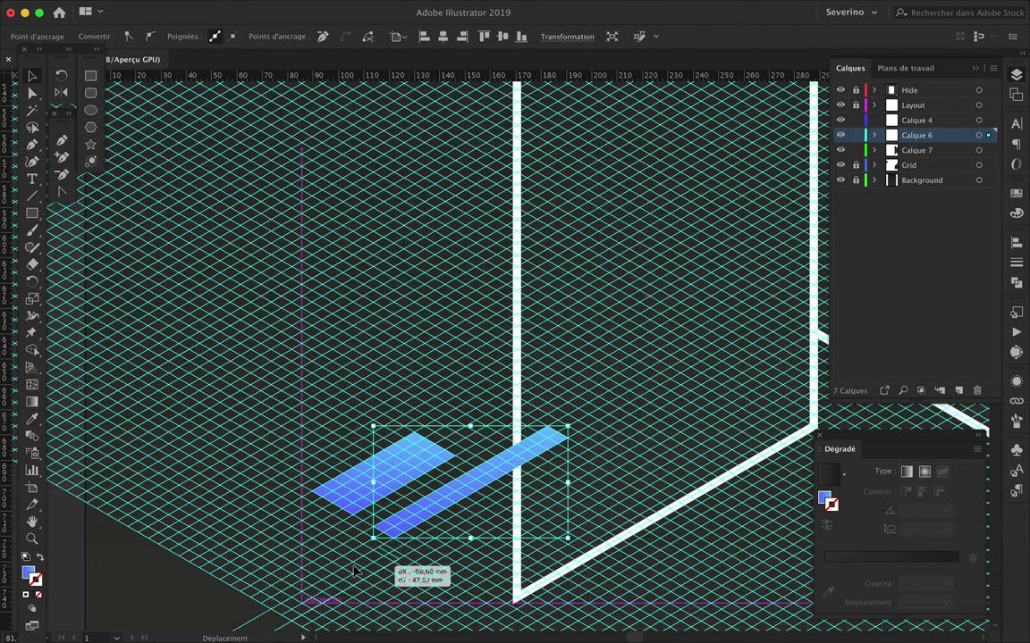
pyautogui.hotkey('ctrl', '0')
pyautogui.scroll(-5, 348, 568)
pyautogui.scroll(5, 368, 554)
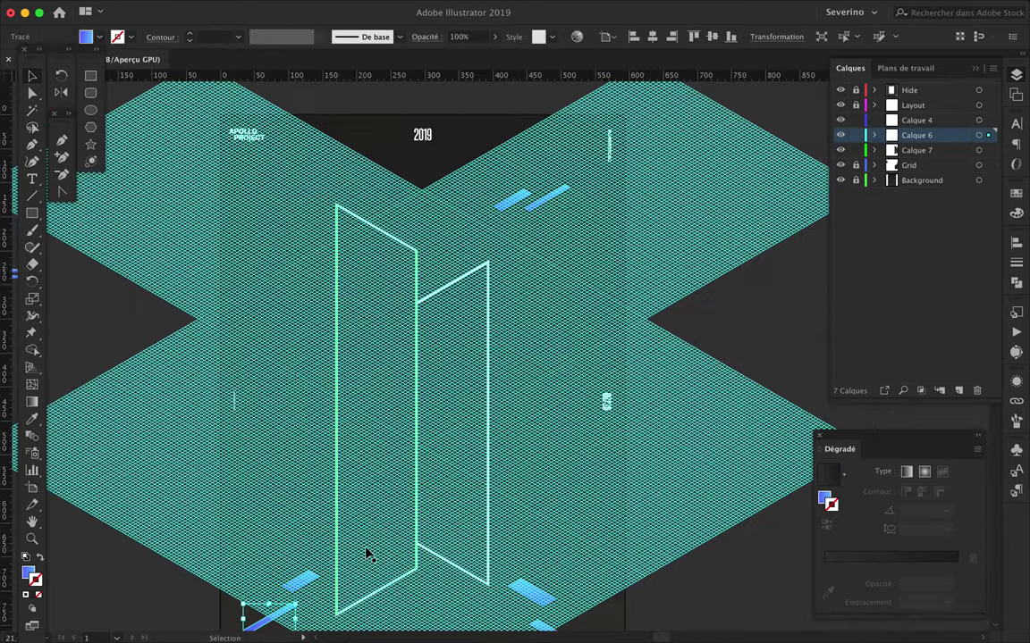
# Draw a thin gradient strip at the poster's upper left.
pyautogui.scroll(5, 366, 554)
pyautogui.scroll(3, 364, 554)
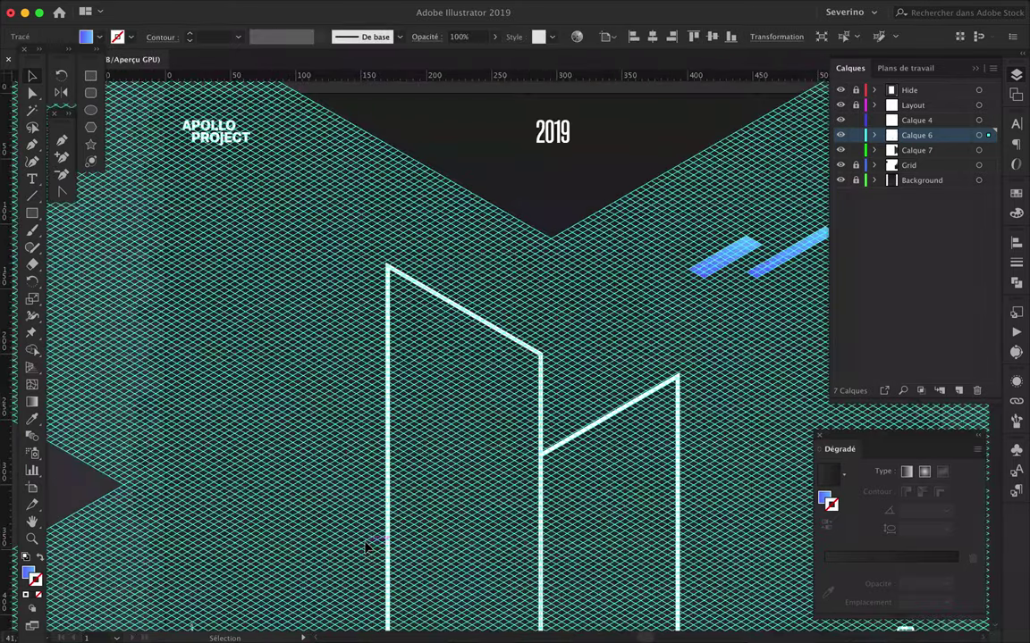
pyautogui.scroll(3, 292, 227)
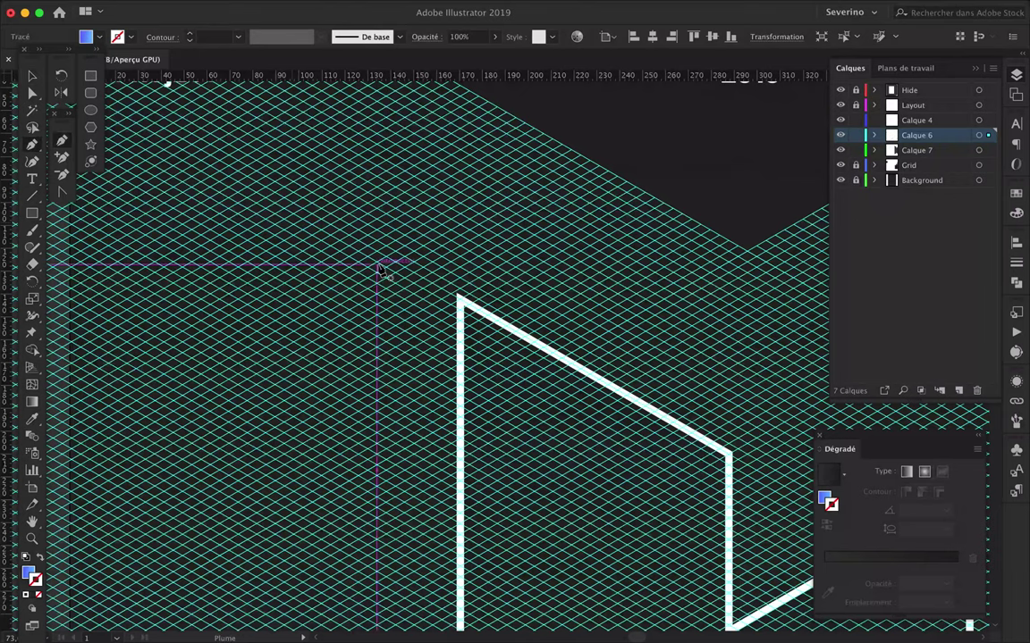
pyautogui.moveTo(258, 230); pyautogui.dragTo(253, 212)
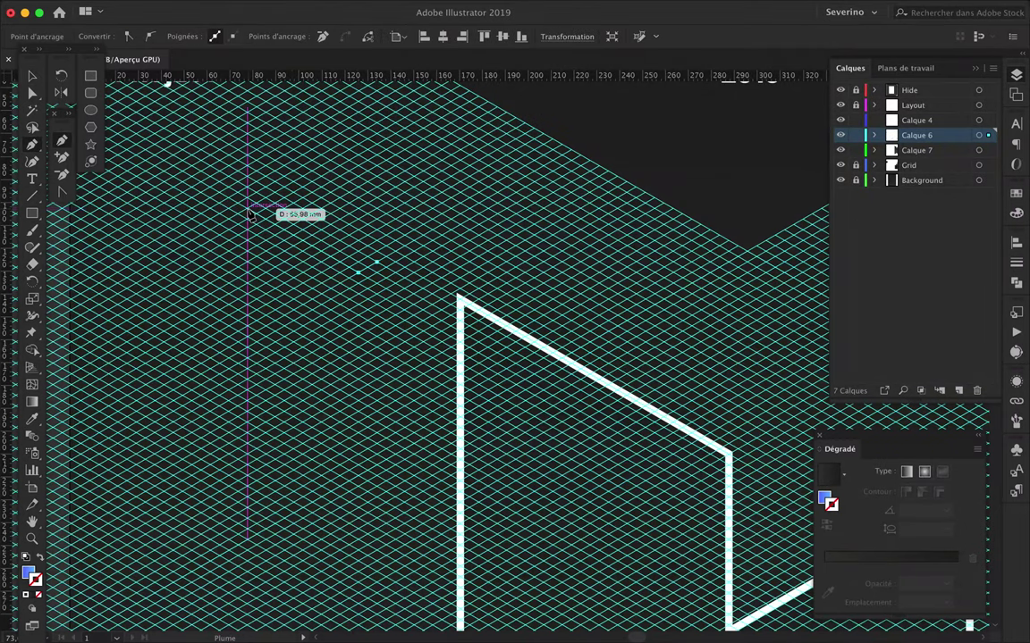
pyautogui.click(251, 206)
pyautogui.click(376, 263)
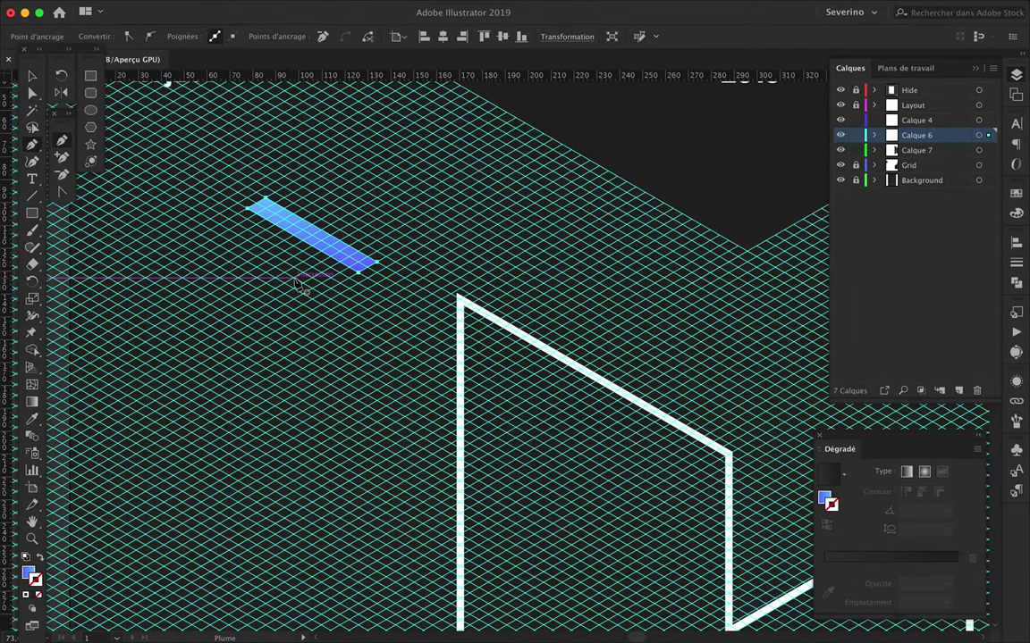
# Draw a diamond tile and a long thin strip toward the upper left.
pyautogui.click(246, 304)
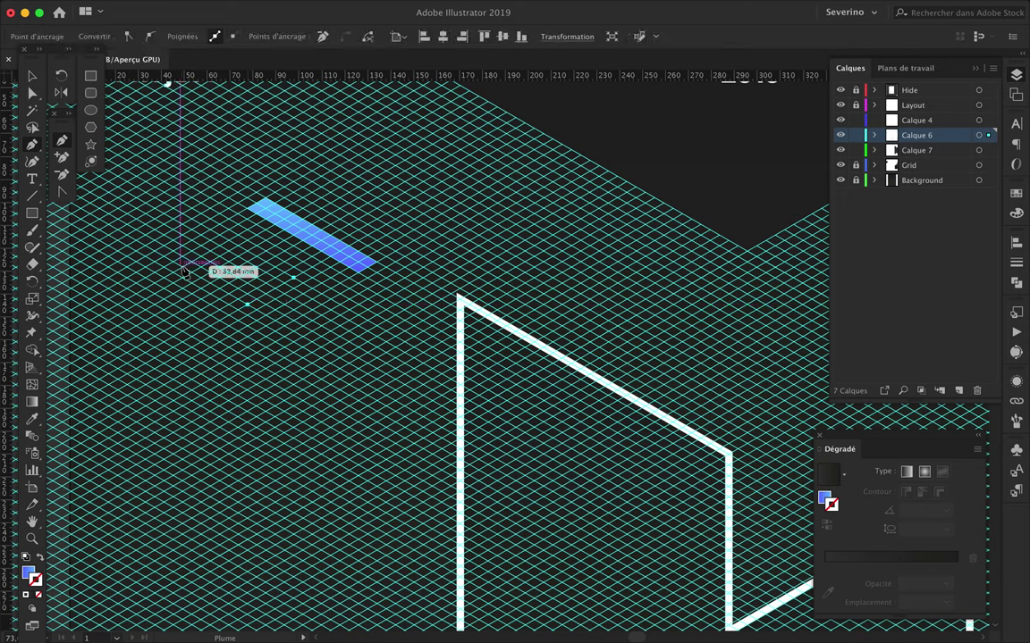
pyautogui.click(183, 268)
pyautogui.click(229, 242)
pyautogui.click(450, 241)
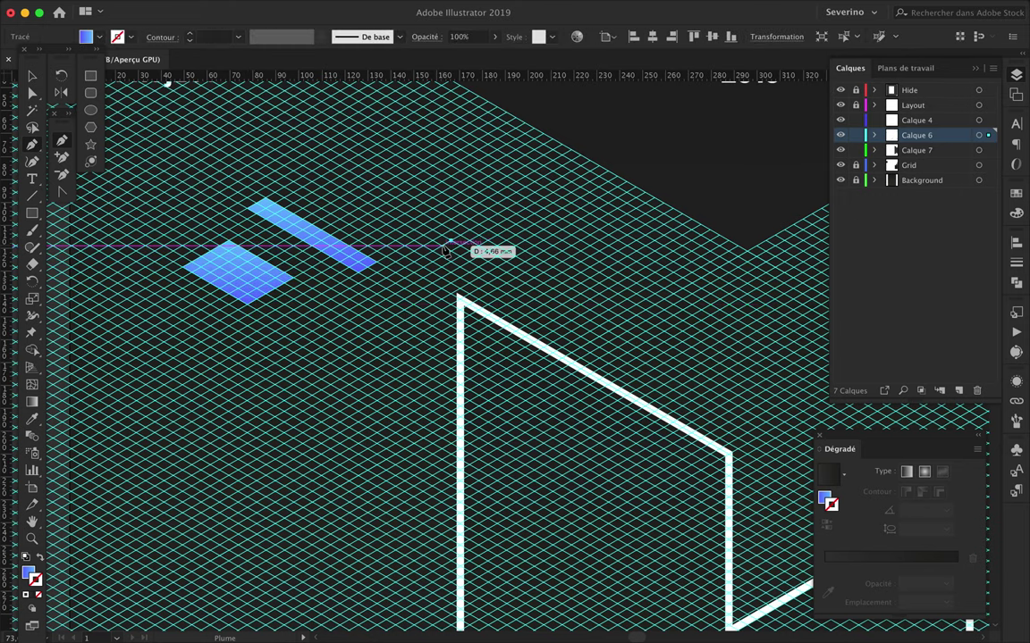
pyautogui.click(230, 122)
pyautogui.click(239, 116)
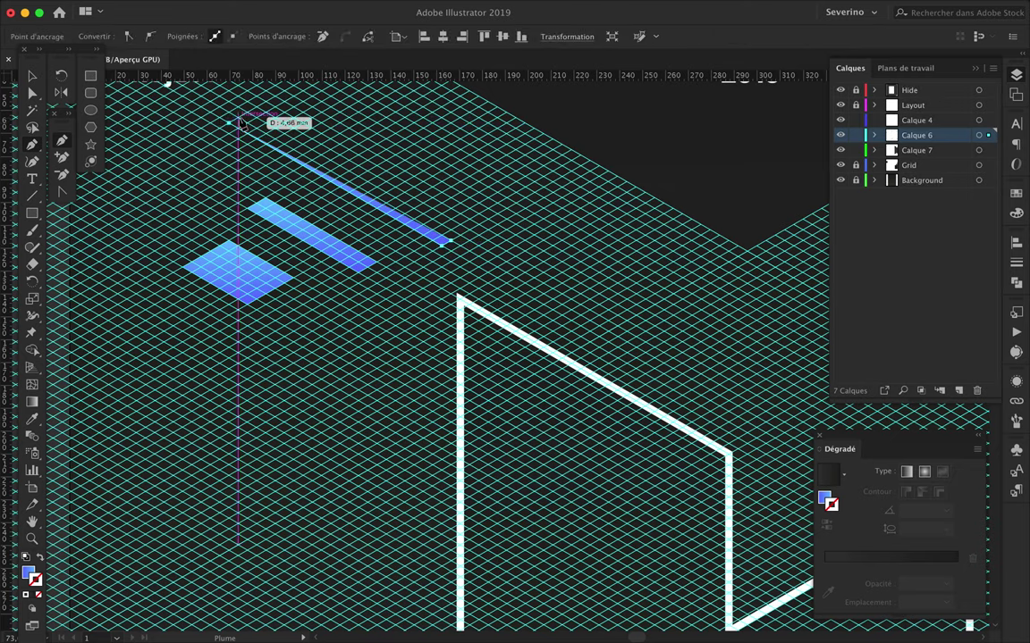
# Move the long strip beneath the diamond.
pyautogui.scroll(-5, 568, 288)
pyautogui.scroll(3, 567, 287)
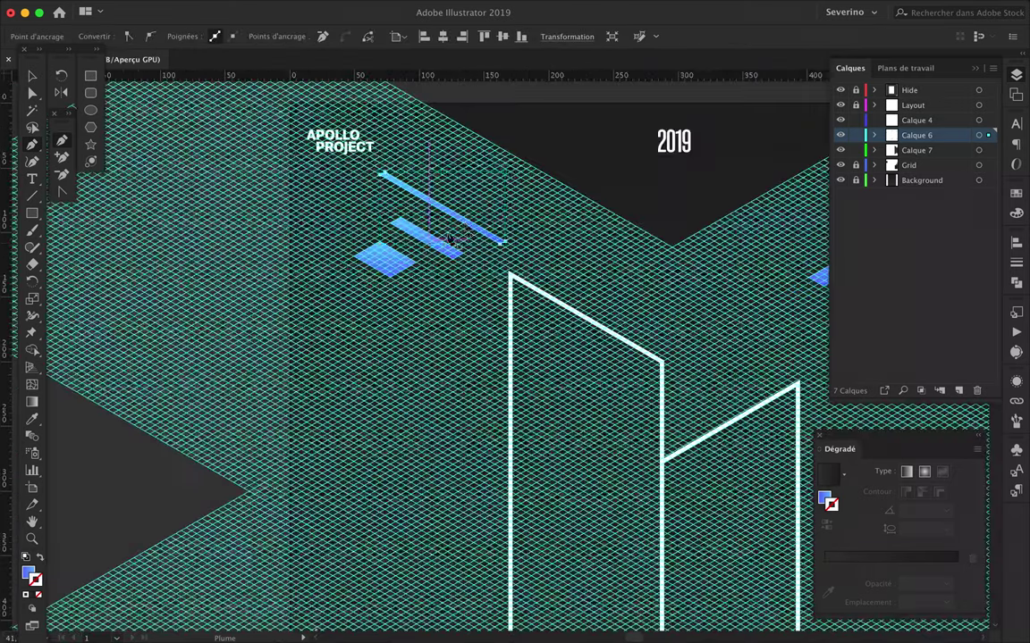
pyautogui.moveTo(400, 300); pyautogui.dragTo(393, 304)
pyautogui.scroll(2, 393, 304)
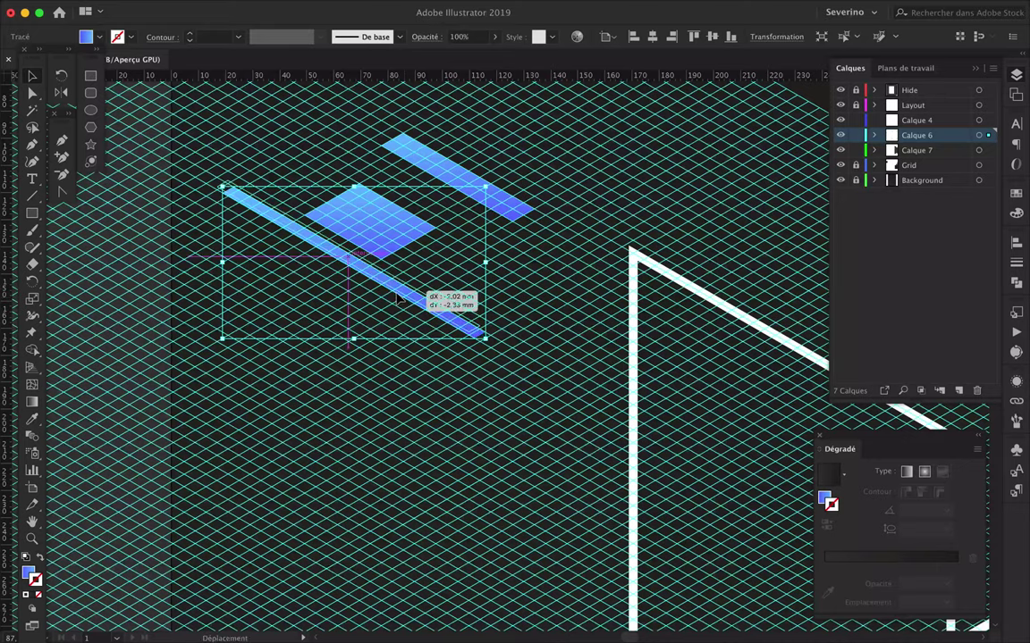
pyautogui.scroll(-5, 561, 281)
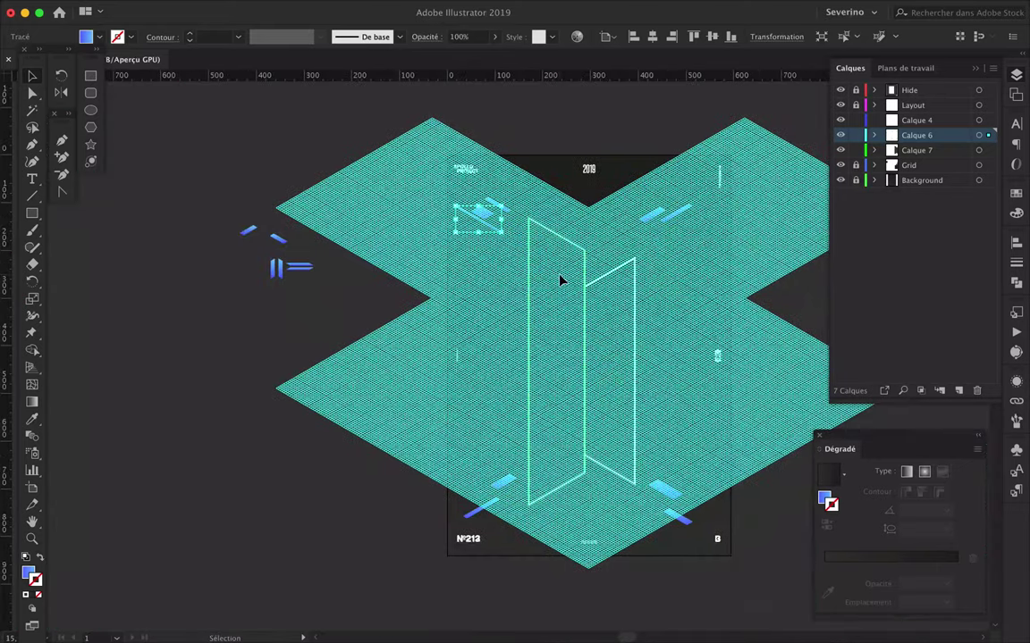
pyautogui.scroll(4, 615, 407)
# Drag the panels' lower corner anchors down to lengthen the outlines.
pyautogui.moveTo(574, 420); pyautogui.dragTo(570, 492)
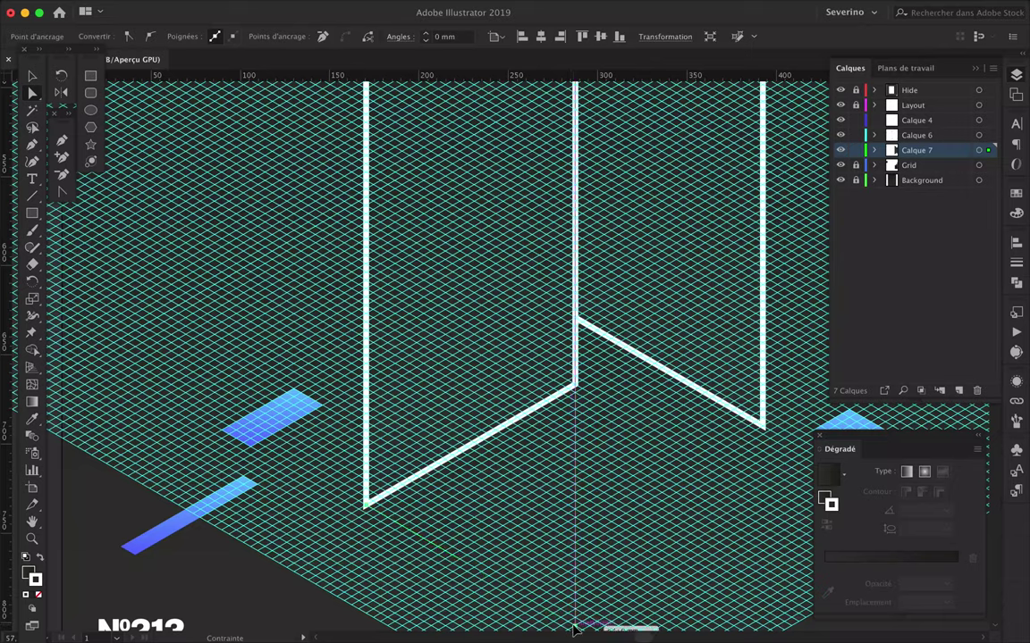
pyautogui.moveTo(575, 631); pyautogui.dragTo(598, 511)
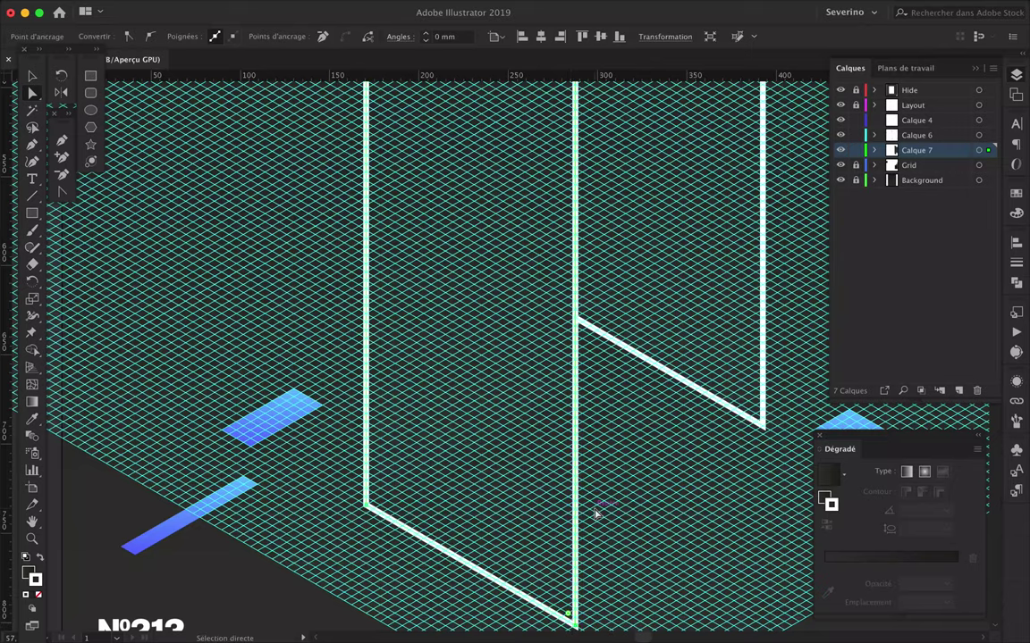
pyautogui.scroll(-2, 598, 511)
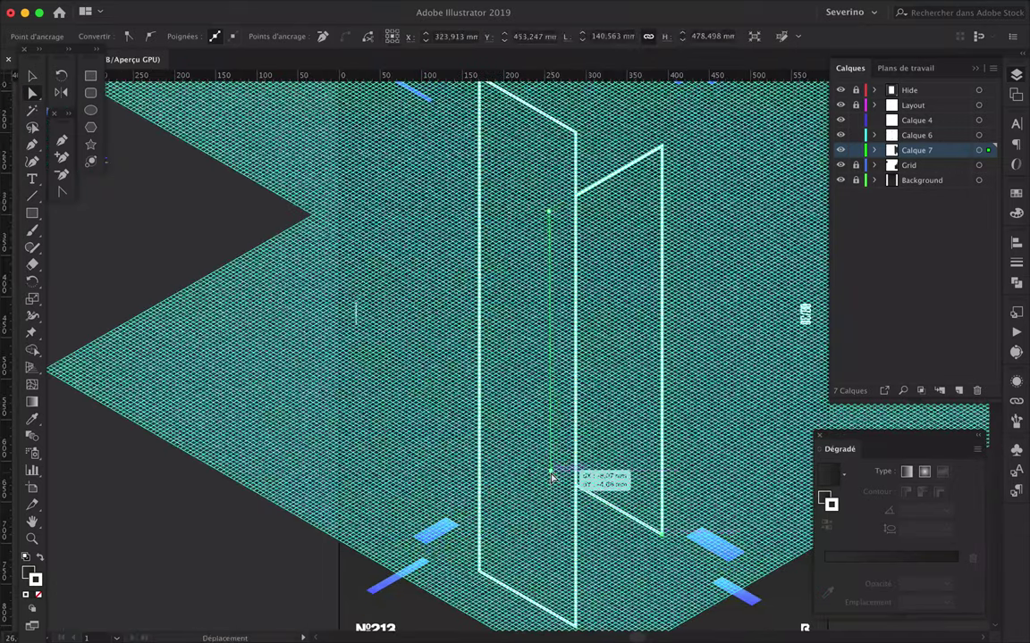
pyautogui.moveTo(551, 478); pyautogui.dragTo(554, 607)
pyautogui.scroll(2, 555, 607)
pyautogui.scroll(2, 555, 609)
pyautogui.scroll(2, 632, 528)
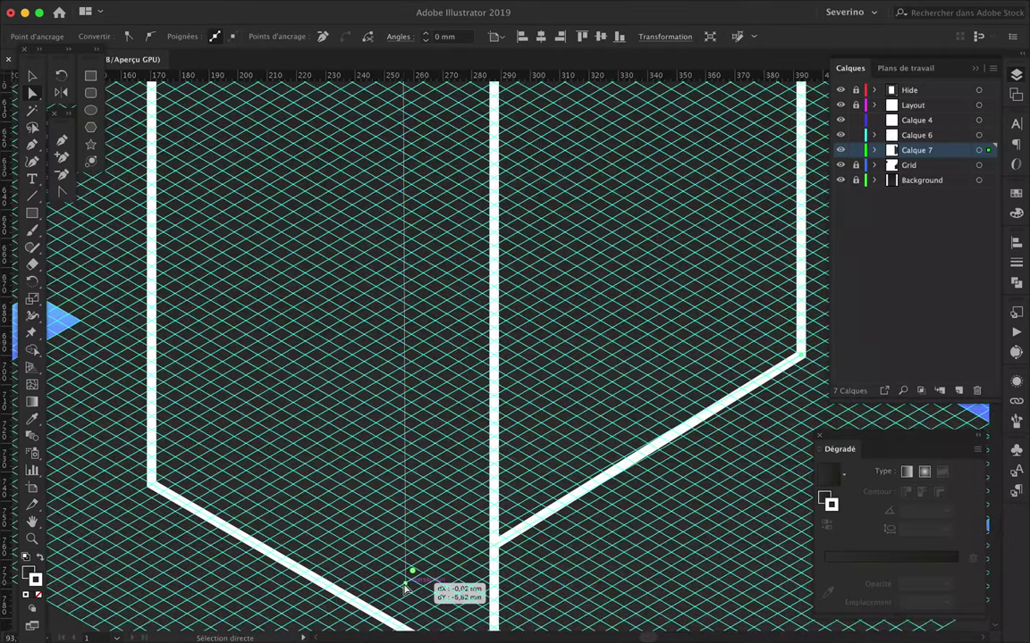
pyautogui.scroll(-2, 406, 581)
pyautogui.scroll(-2, 447, 465)
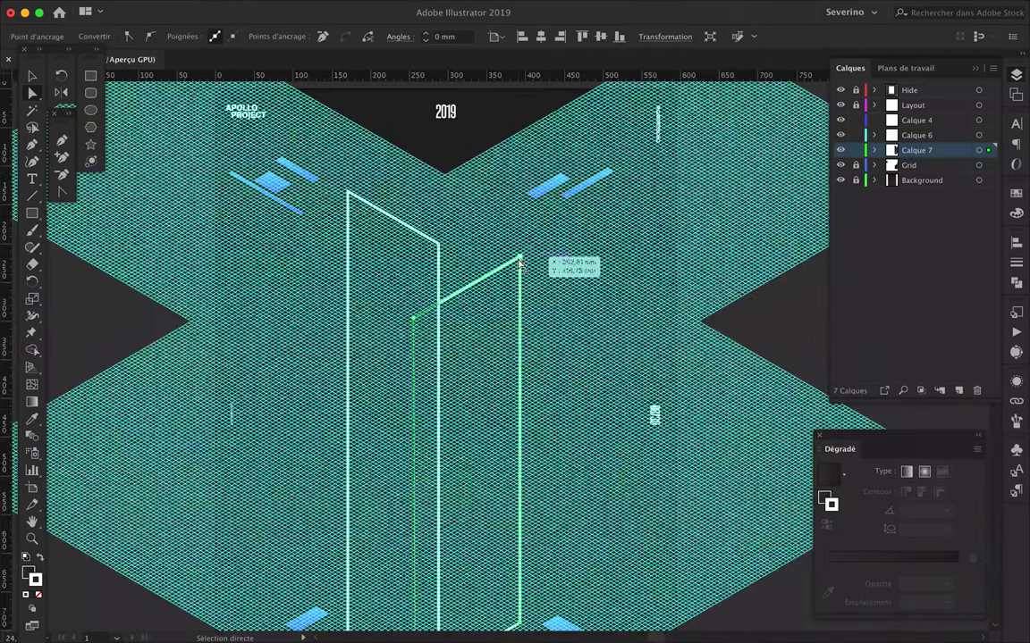
pyautogui.scroll(2, 526, 259)
pyautogui.scroll(2, 525, 259)
# Stretch the right panel's top corner up and right and realign a lower corner.
pyautogui.moveTo(525, 258); pyautogui.dragTo(652, 190)
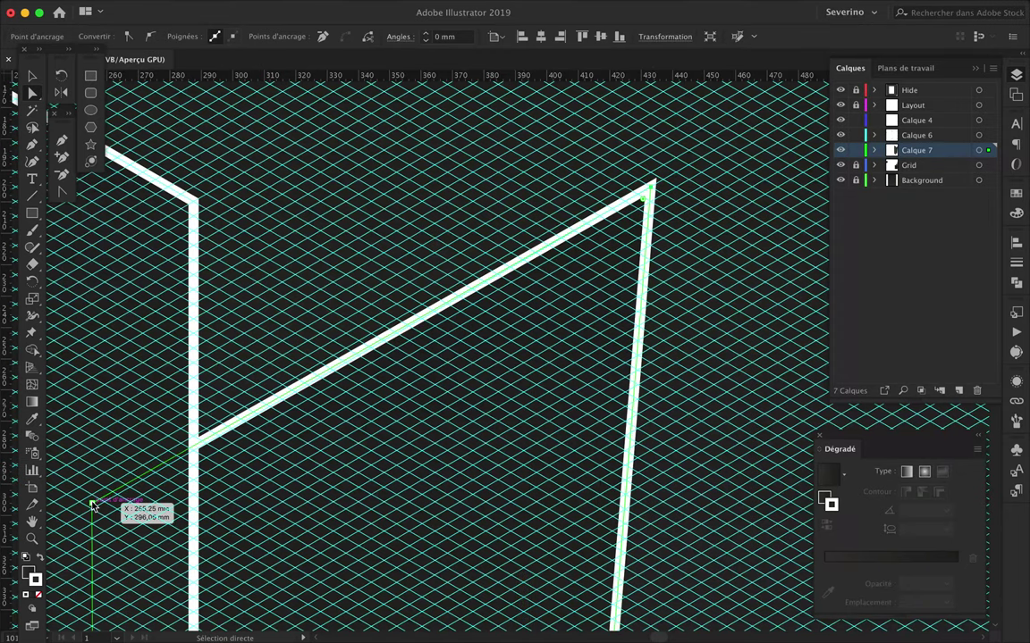
pyautogui.scroll(-3, 532, 395)
pyautogui.scroll(2, 533, 395)
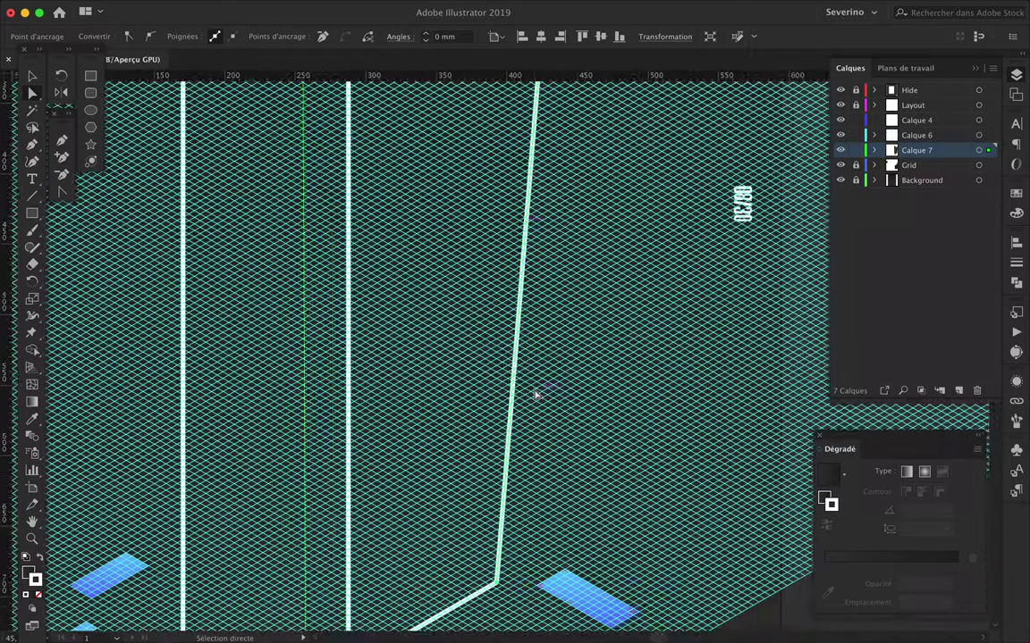
pyautogui.scroll(-2, 537, 395)
pyautogui.moveTo(498, 538); pyautogui.dragTo(558, 509)
pyautogui.scroll(-3, 558, 510)
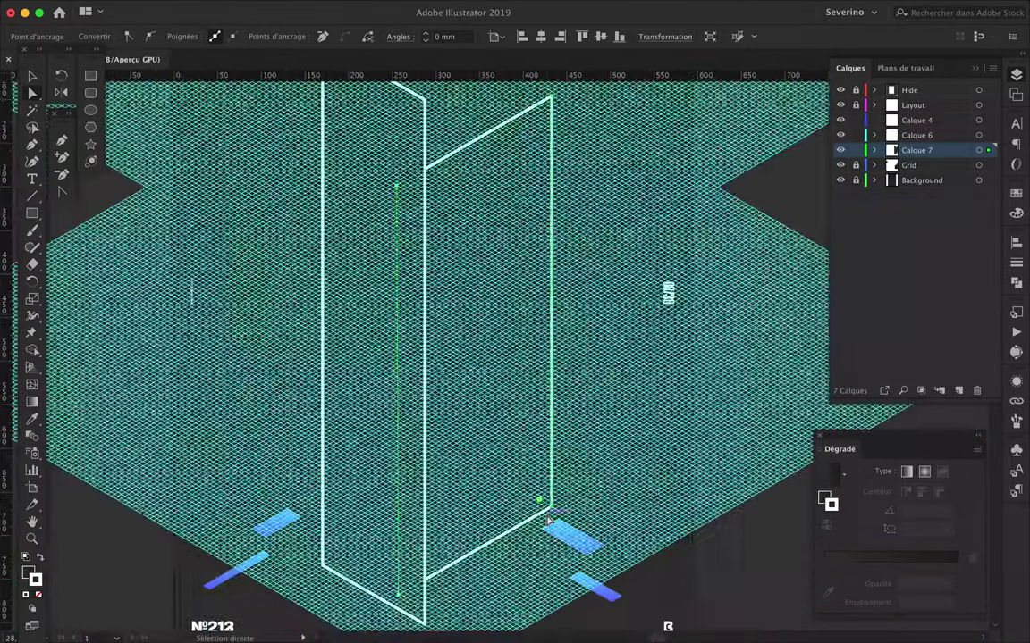
pyautogui.scroll(-2, 643, 320)
# Deselect the panels and hide the isometric Grid layer.
pyautogui.click(699, 271)
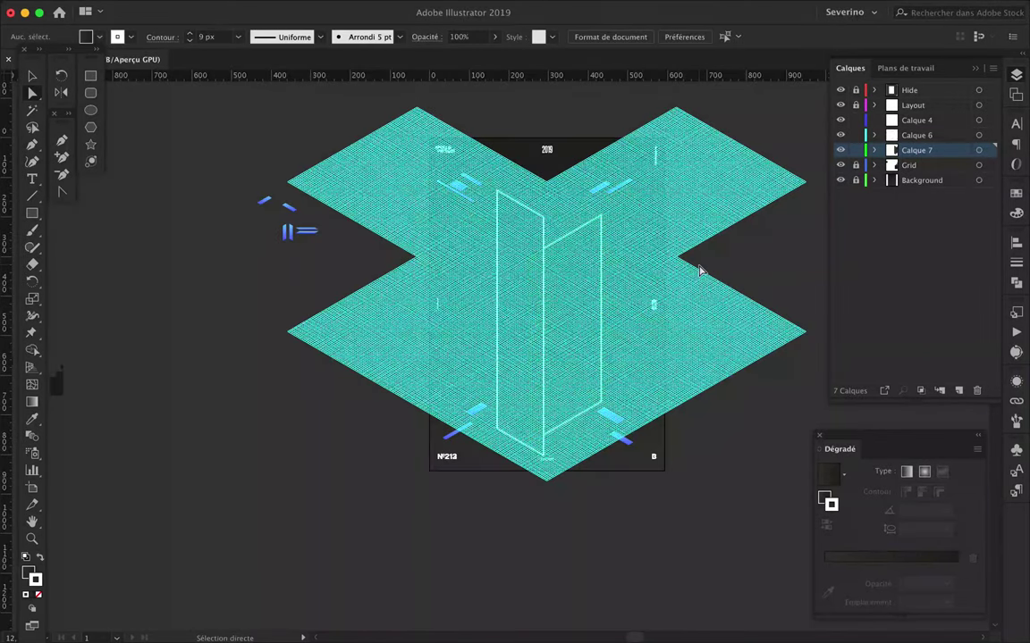
pyautogui.click(840, 165)
pyautogui.scroll(3, 637, 268)
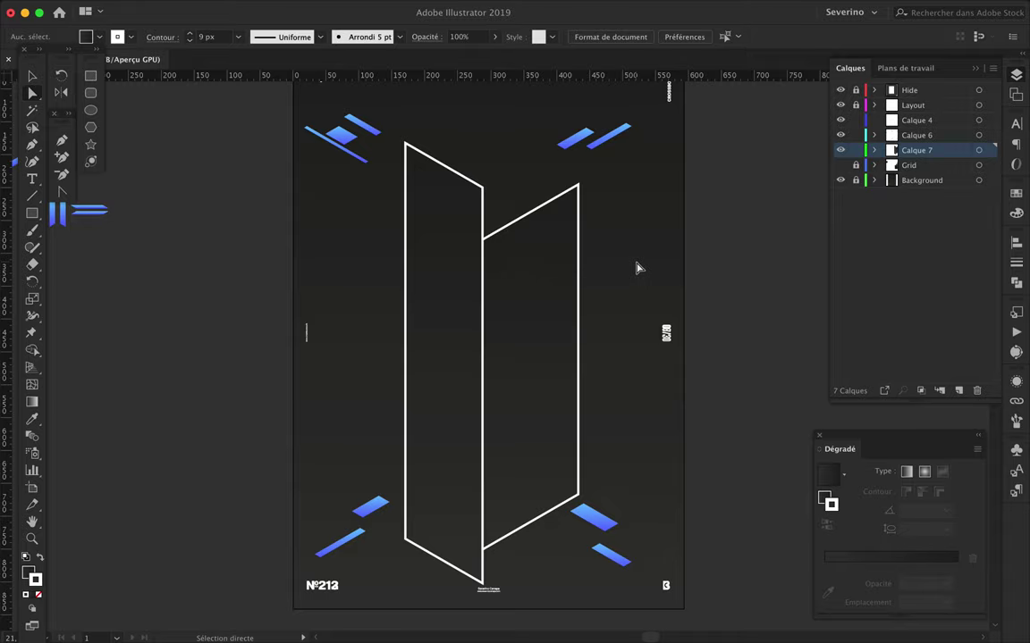
pyautogui.scroll(1, 637, 268)
# Start a small horizontal slab outline beside the panels with the Pen tool.
pyautogui.press('p')
pyautogui.scroll(1, 354, 391)
pyautogui.click(334, 377)
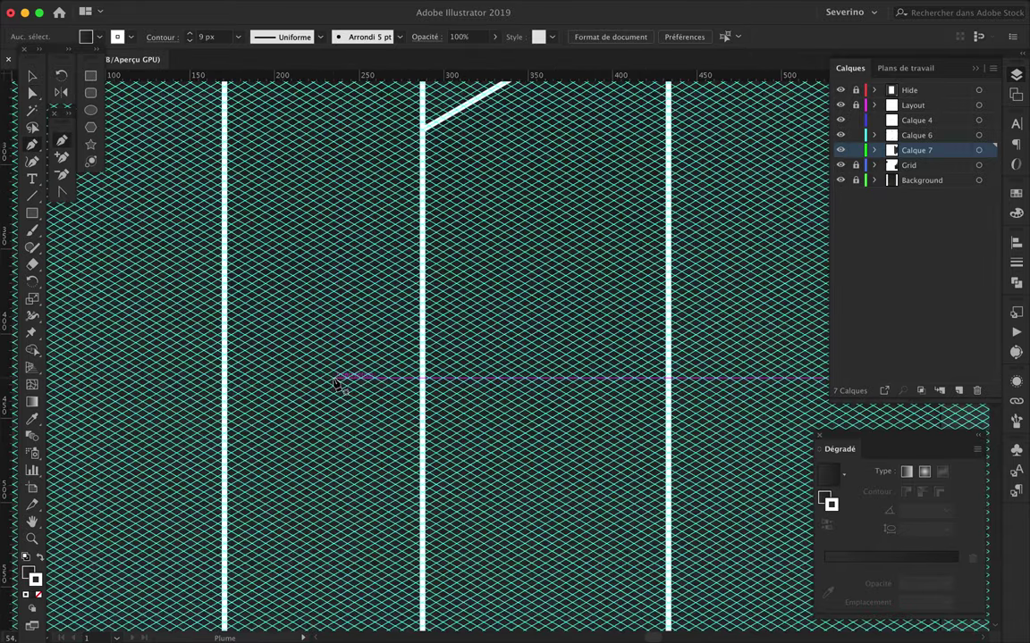
# Close the small white-outlined slab into a parallelogram across the tower.
pyautogui.click(396, 413)
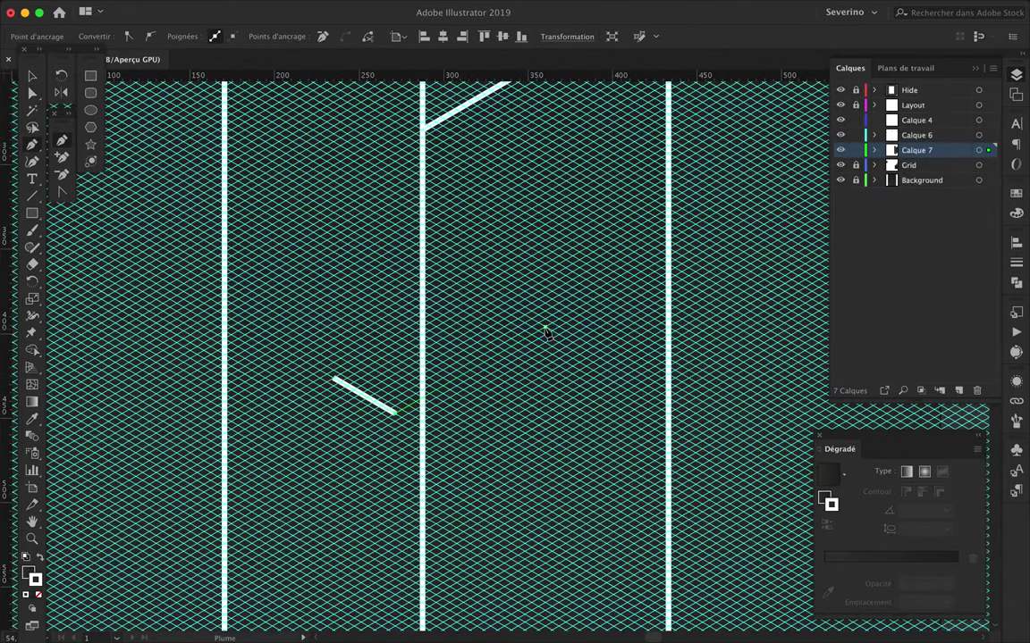
pyautogui.click(333, 379)
pyautogui.scroll(-3, 337, 384)
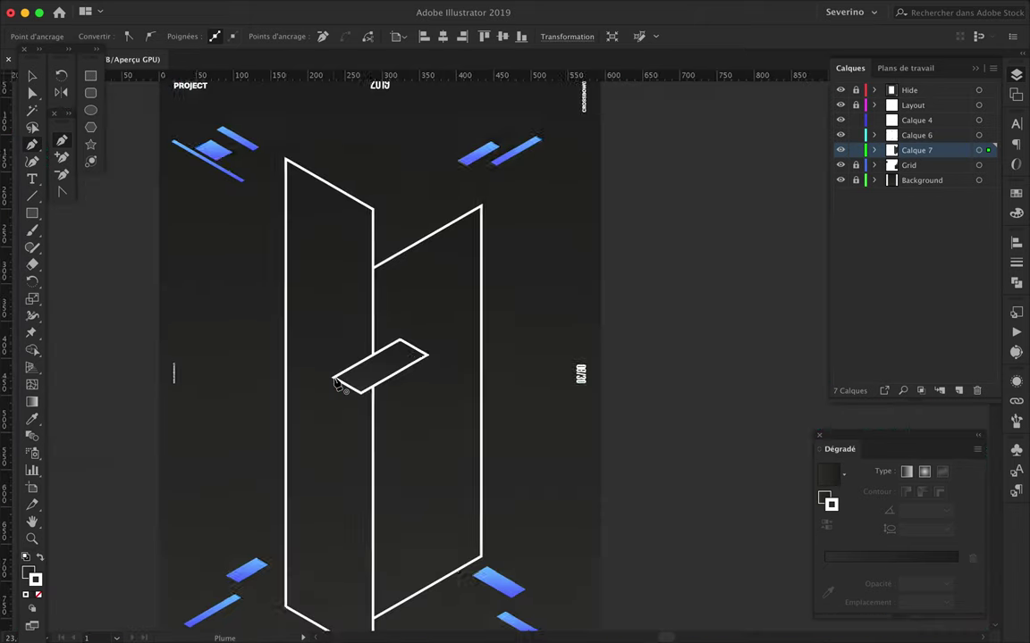
pyautogui.scroll(2, 338, 384)
pyautogui.scroll(2, 326, 411)
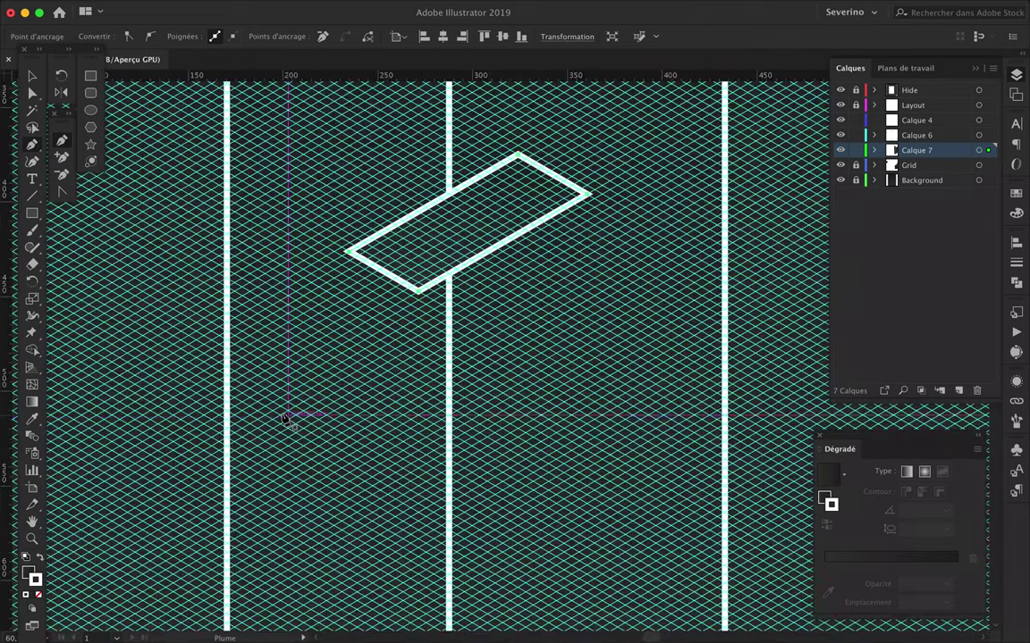
# Draw the larger lower slab as a closed isometric rhombus across the tower.
pyautogui.click(280, 417)
pyautogui.click(388, 357)
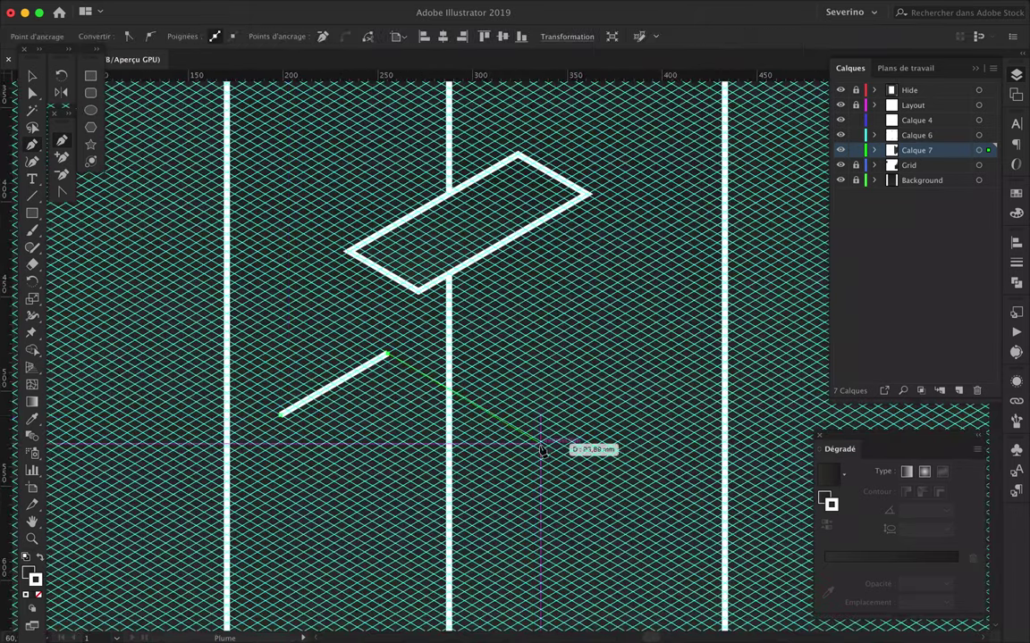
pyautogui.click(600, 477)
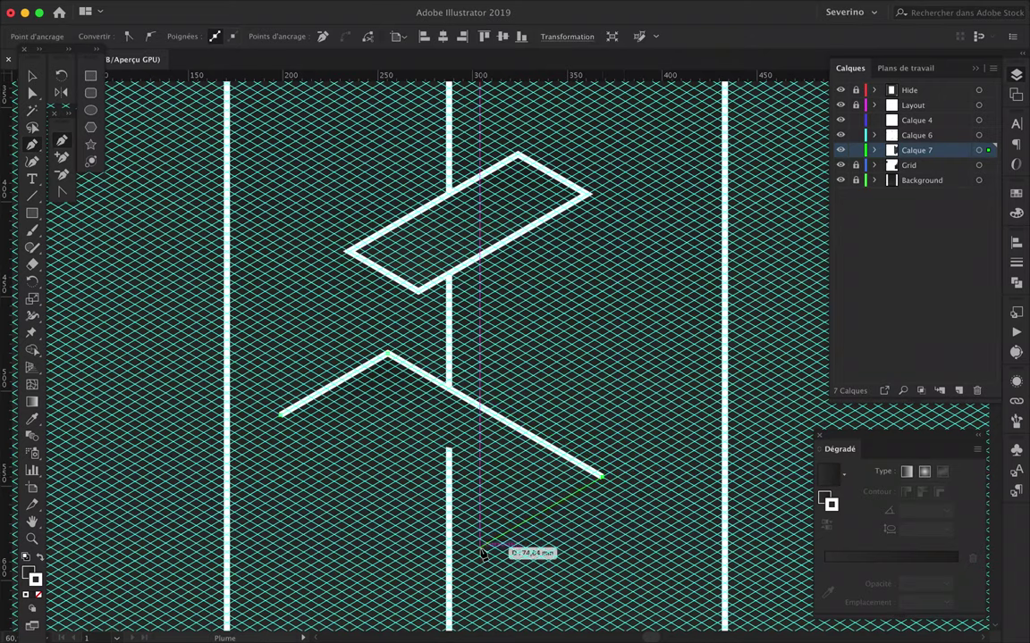
pyautogui.click(480, 547)
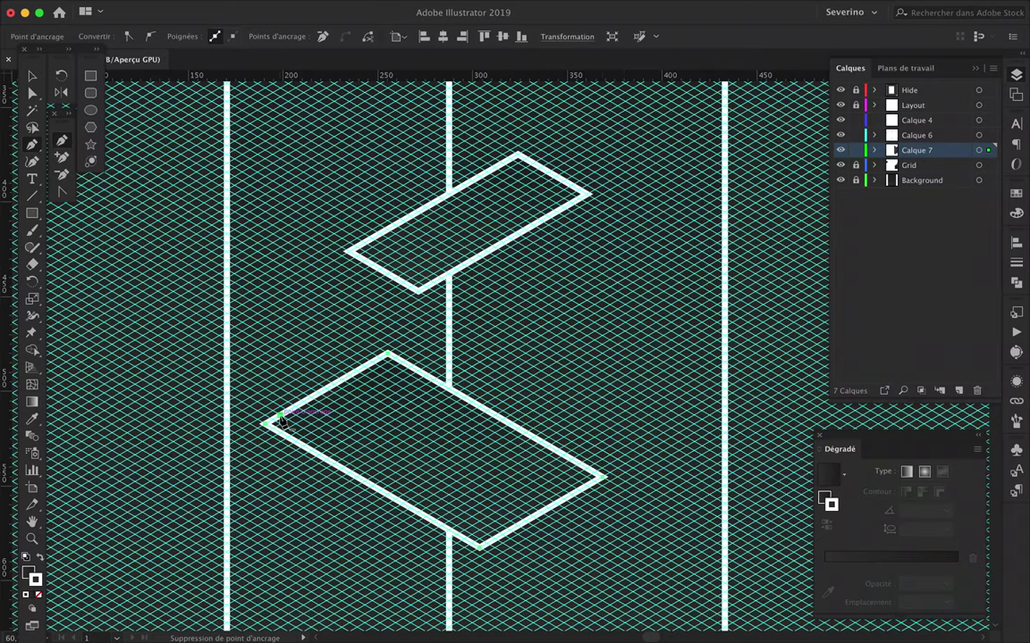
pyautogui.click(280, 417)
pyautogui.scroll(-5, 490, 395)
pyautogui.scroll(3, 356, 366)
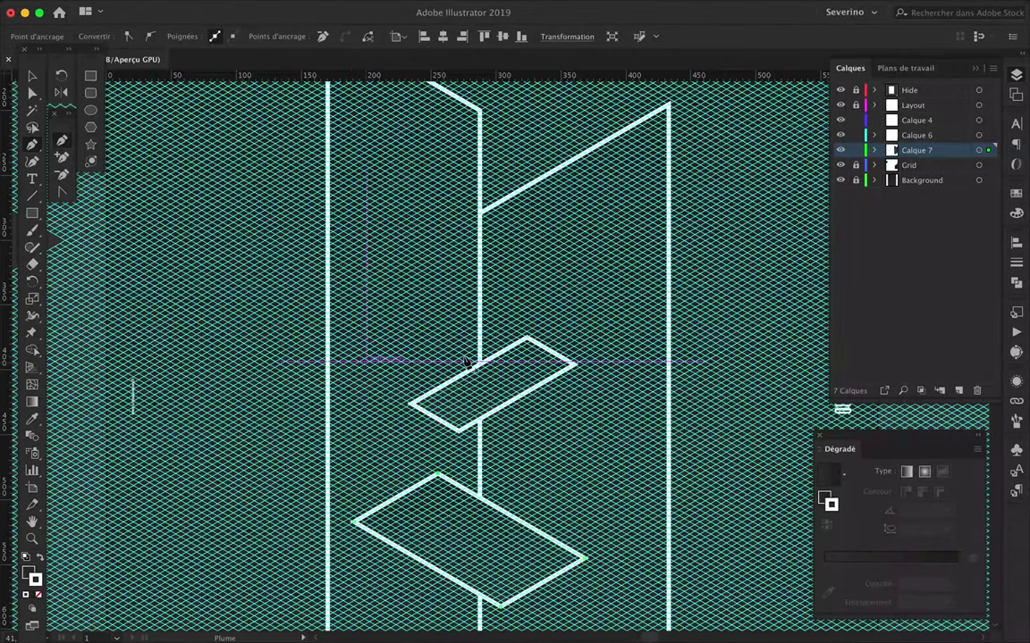
pyautogui.scroll(-5, 441, 365)
pyautogui.scroll(5, 471, 302)
pyautogui.scroll(-2, 537, 248)
pyautogui.scroll(3, 587, 223)
# Duplicate the right panel outline shifted left and change the copy's stacking order.
pyautogui.press('v')
pyautogui.moveTo(603, 223); pyautogui.dragTo(554, 218)
pyautogui.rightClick(581, 248)
pyautogui.click(800, 471)
pyautogui.click(758, 214)
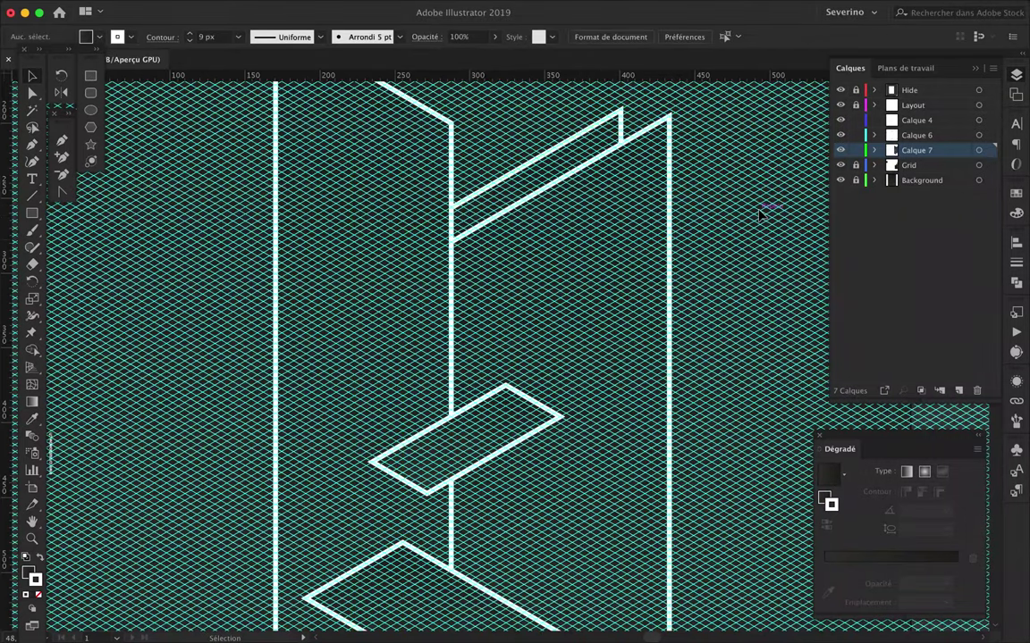
# Shift the copied panel further left and change its stacking order.
pyautogui.scroll(-3, 759, 215)
pyautogui.moveTo(712, 217)
pyautogui.mouseDown()
pyautogui.moveTo(600, 231)
pyautogui.moveTo(613, 230)
pyautogui.mouseUp()
pyautogui.scroll(3, 613, 230)
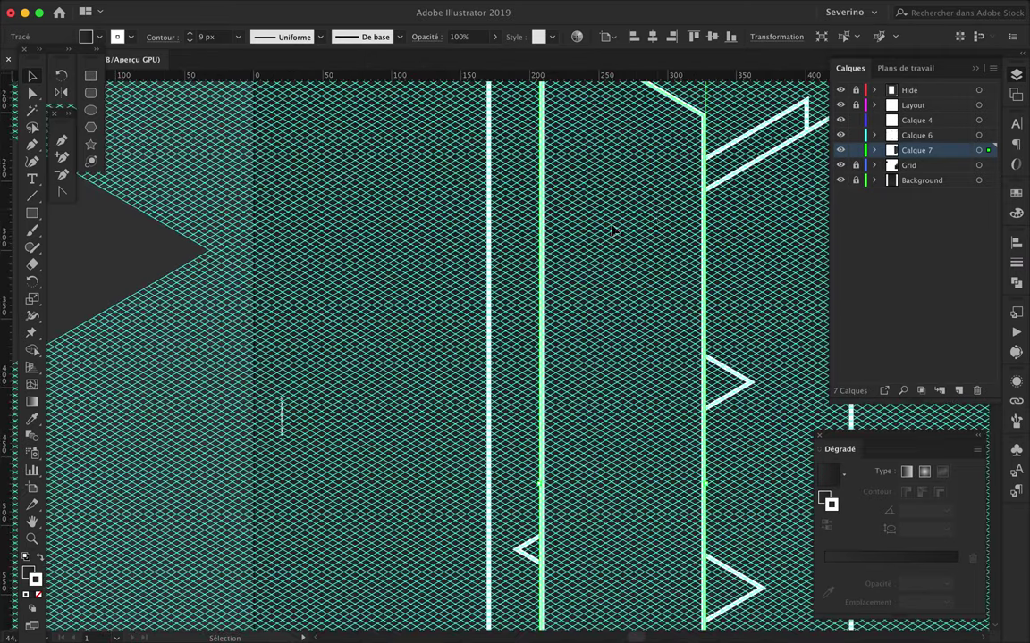
pyautogui.rightClick(661, 213)
pyautogui.click(586, 470)
# Nudge the copied panel slightly left so it sits offset behind the original.
pyautogui.scroll(3, 650, 261)
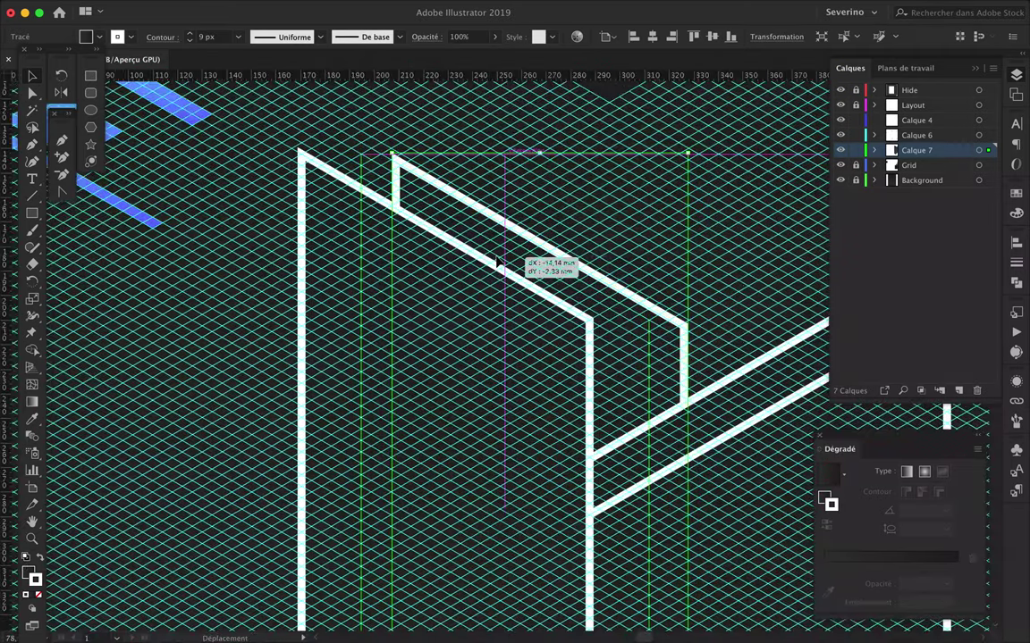
pyautogui.moveTo(650, 261); pyautogui.dragTo(537, 255)
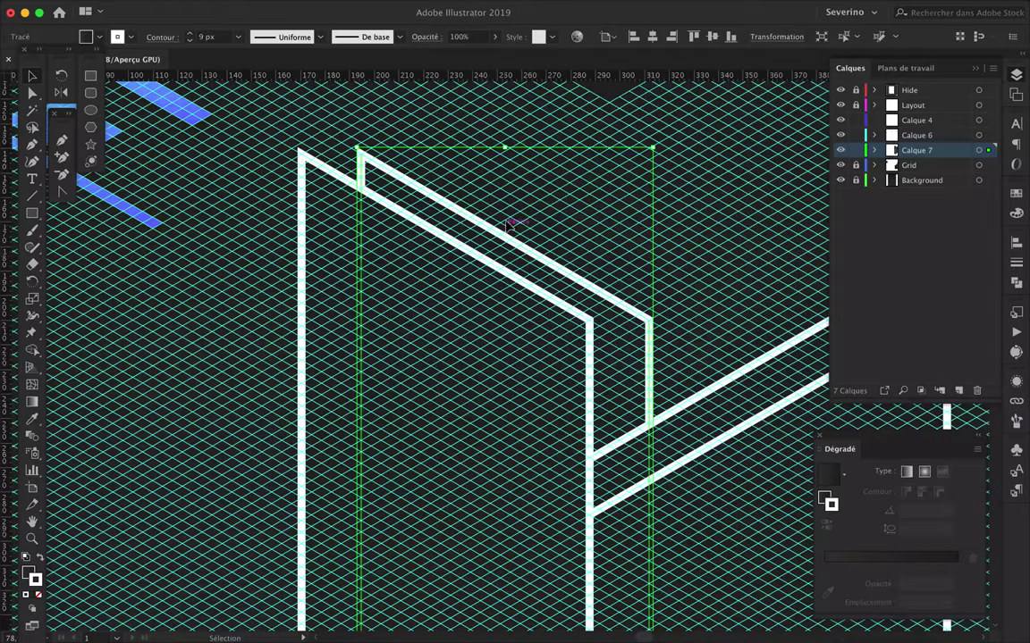
pyautogui.scroll(-5, 523, 214)
pyautogui.scroll(-5, 682, 227)
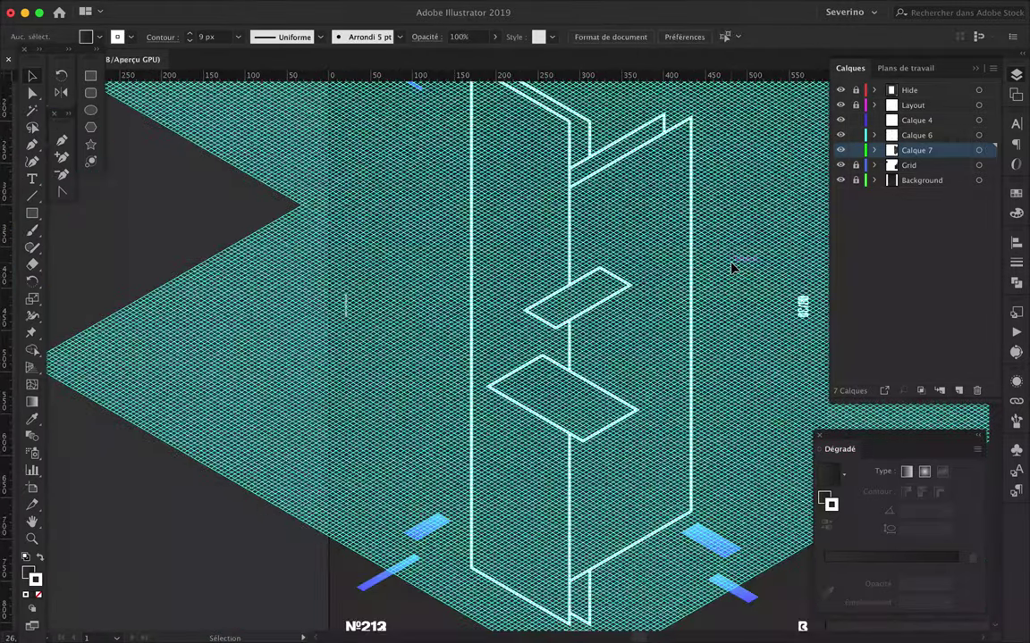
pyautogui.scroll(3, 731, 266)
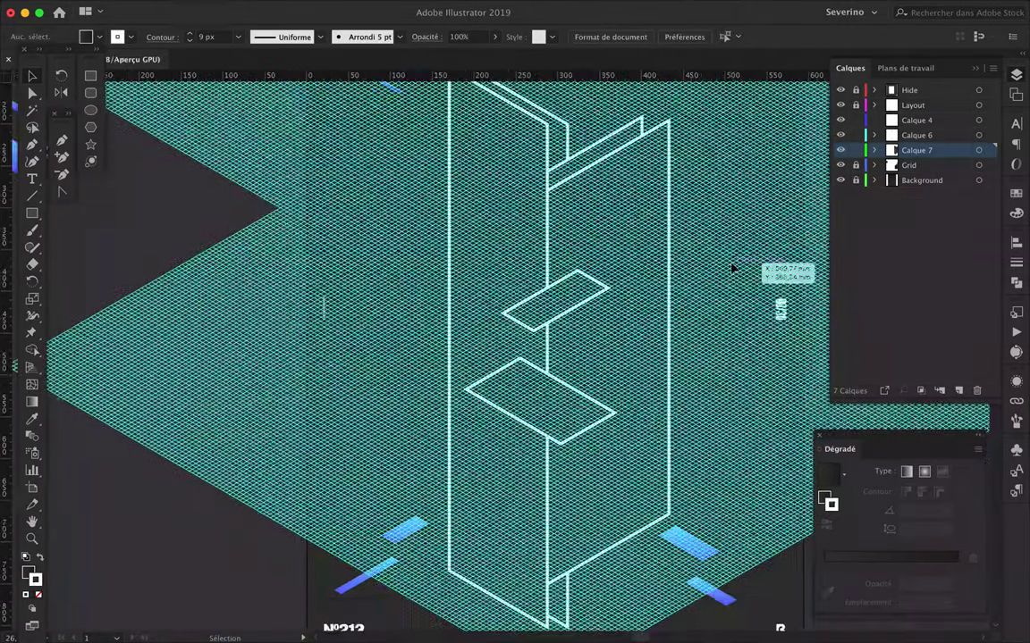
pyautogui.scroll(-2, 731, 266)
pyautogui.scroll(-3, 731, 266)
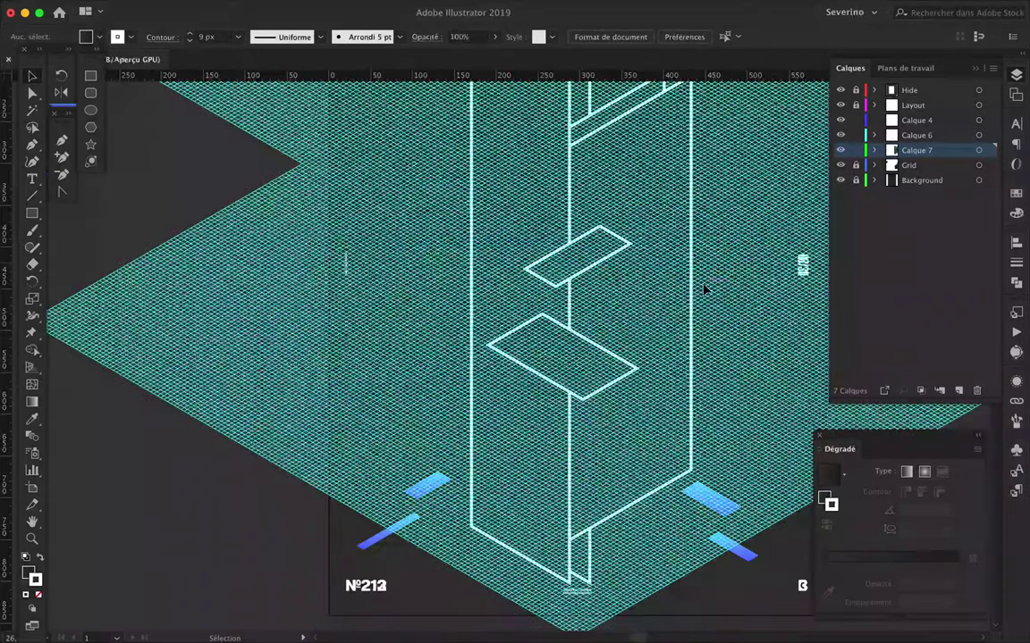
pyautogui.scroll(3, 705, 289)
# Draw a tall closed panel outline on the tower's right and adjust its bottom corner.
pyautogui.press('p')
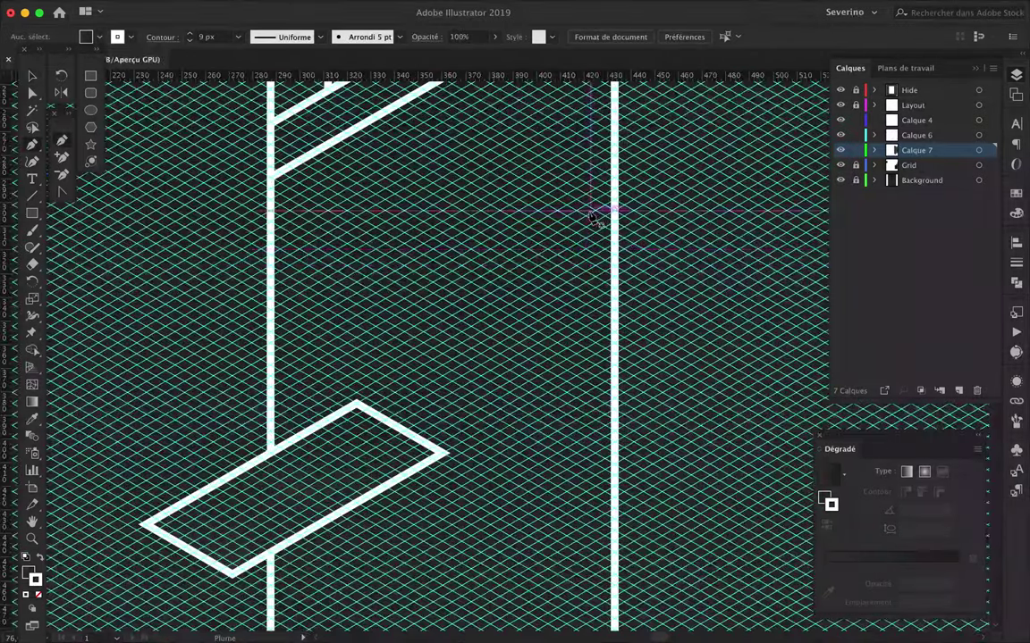
pyautogui.click(566, 193)
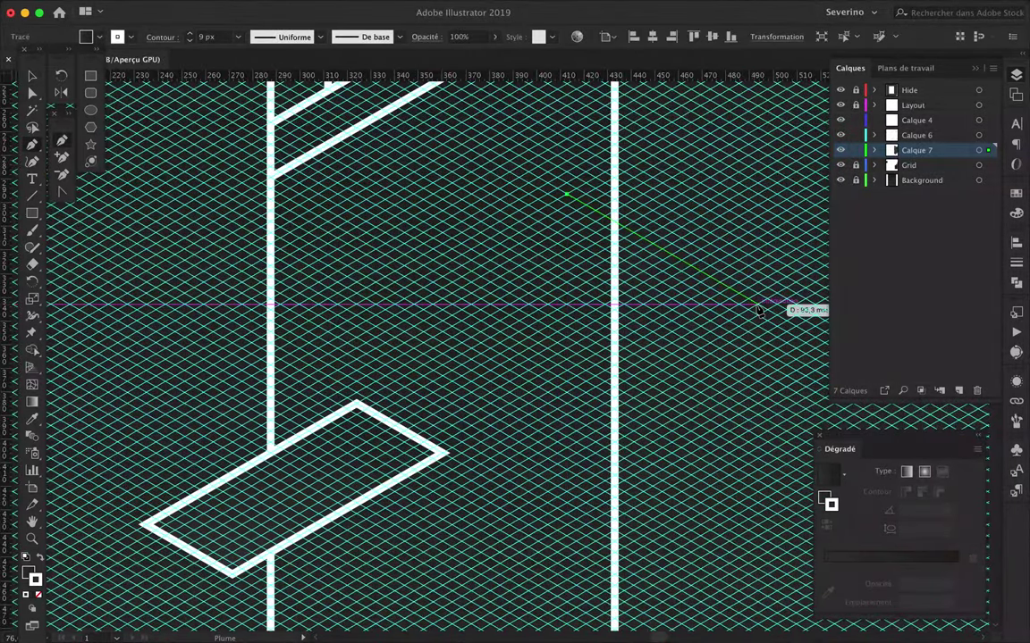
pyautogui.click(751, 305)
pyautogui.scroll(-5, 760, 403)
pyautogui.click(759, 508)
pyautogui.click(548, 385)
pyautogui.scroll(4, 561, 157)
pyautogui.click(560, 158)
pyautogui.moveTo(541, 521); pyautogui.dragTo(561, 534)
pyautogui.scroll(-2, 561, 534)
pyautogui.scroll(-4, 628, 262)
pyautogui.scroll(-3, 626, 262)
pyautogui.scroll(-2, 628, 266)
pyautogui.scroll(-3, 427, 363)
pyautogui.scroll(-3, 428, 366)
# Draw a second tall panel outline at the tower's lower left with a slanted bottom edge.
pyautogui.press('p')
pyautogui.scroll(3, 506, 317)
pyautogui.click(514, 312)
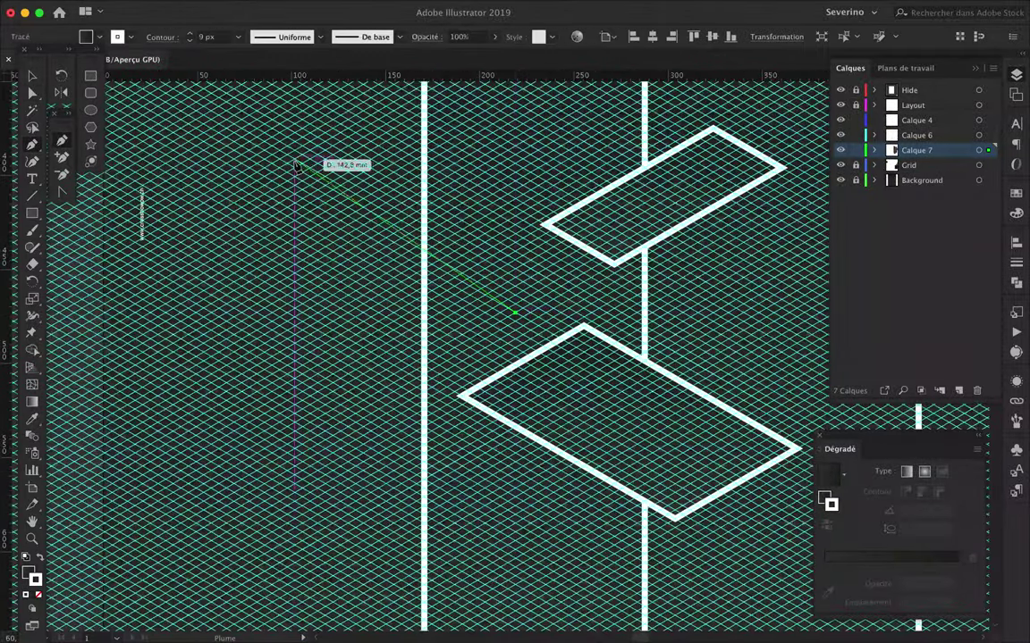
pyautogui.click(280, 177)
pyautogui.scroll(-3, 280, 228)
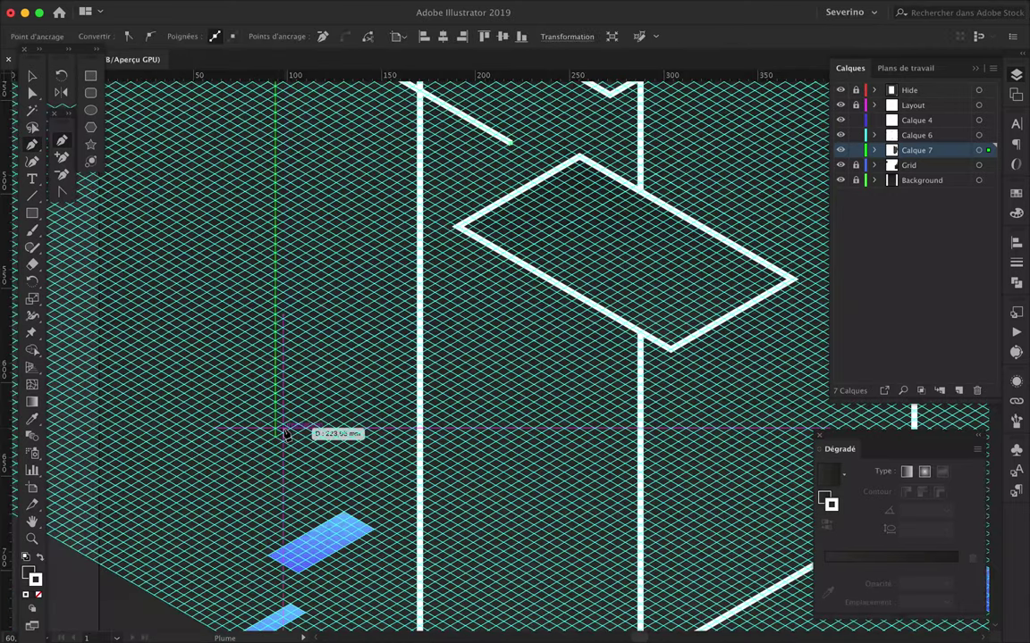
pyautogui.click(274, 411)
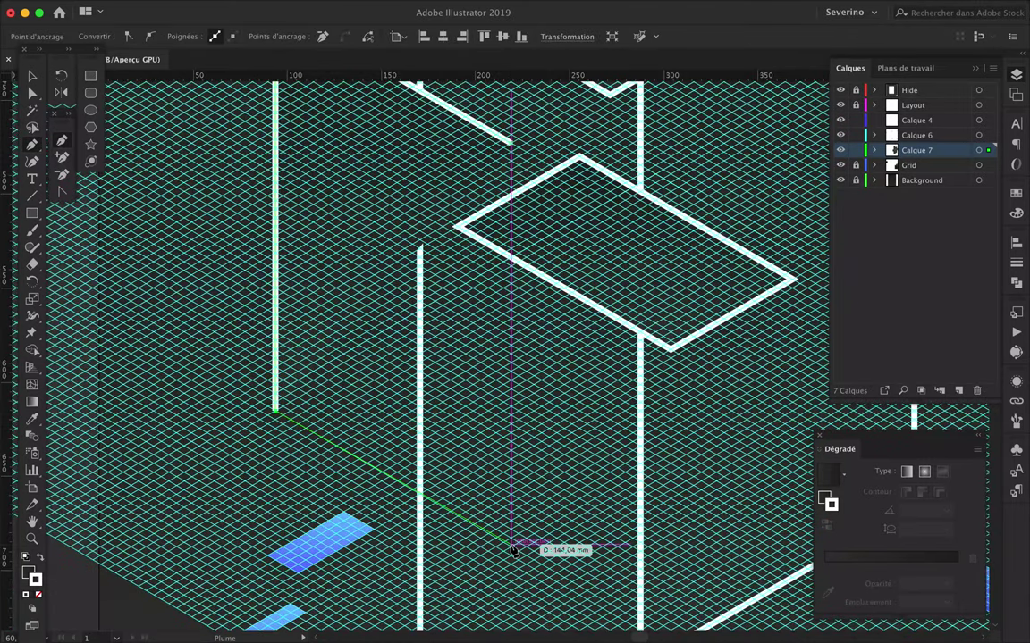
pyautogui.click(502, 540)
pyautogui.click(510, 143)
pyautogui.press('a')
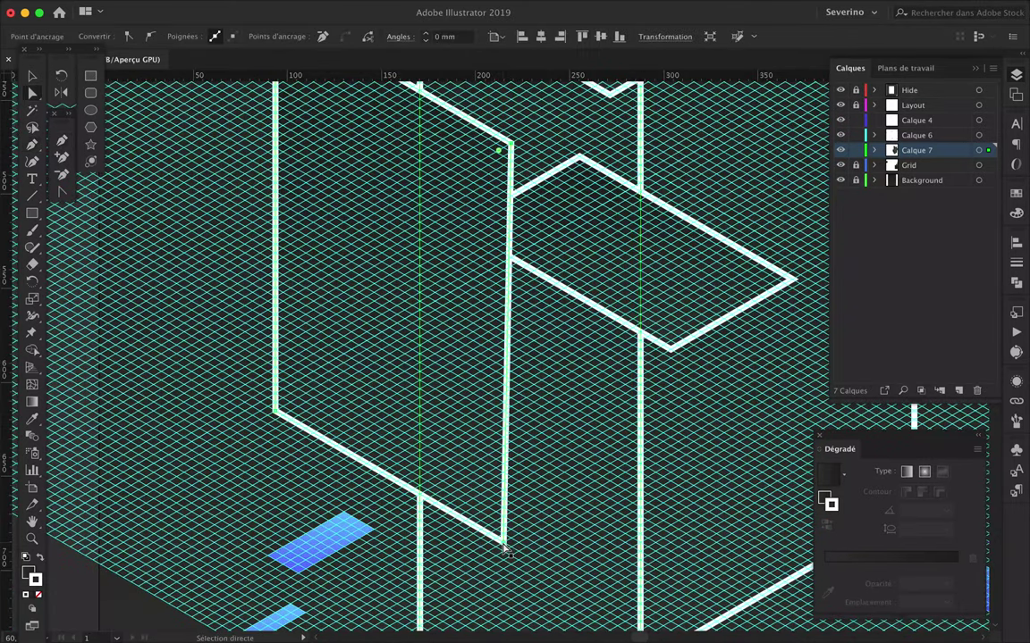
pyautogui.scroll(2, 504, 552)
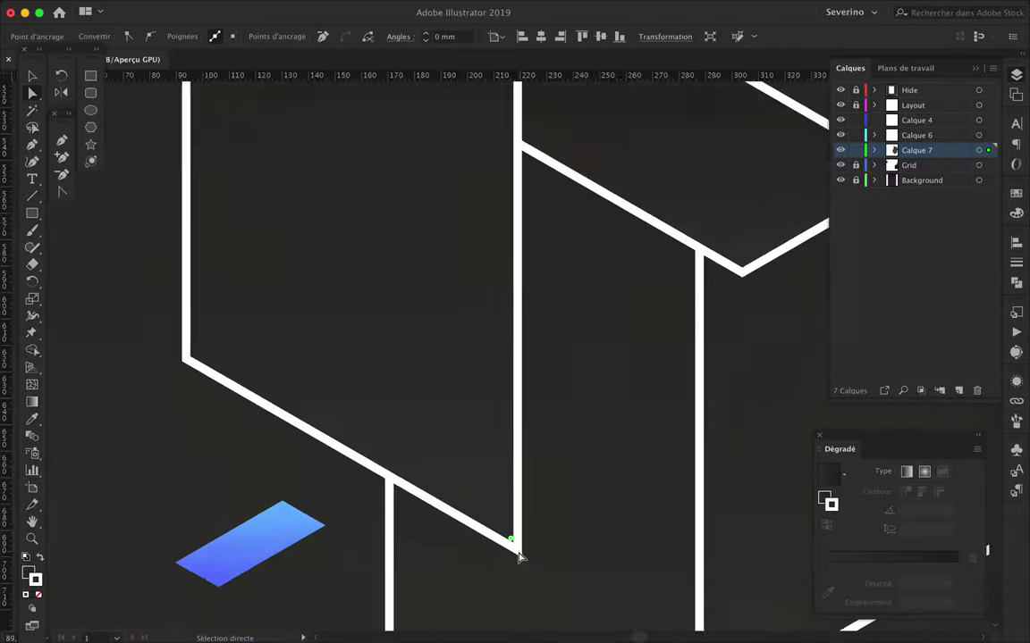
pyautogui.scroll(-5, 518, 556)
# Bring the small slab to the front of the stacking order.
pyautogui.press('v')
pyautogui.click(563, 436)
pyautogui.rightClick(563, 436)
pyautogui.click(756, 475)
pyautogui.click(753, 471)
pyautogui.scroll(2, 669, 420)
pyautogui.hscroll(1, 668, 420)
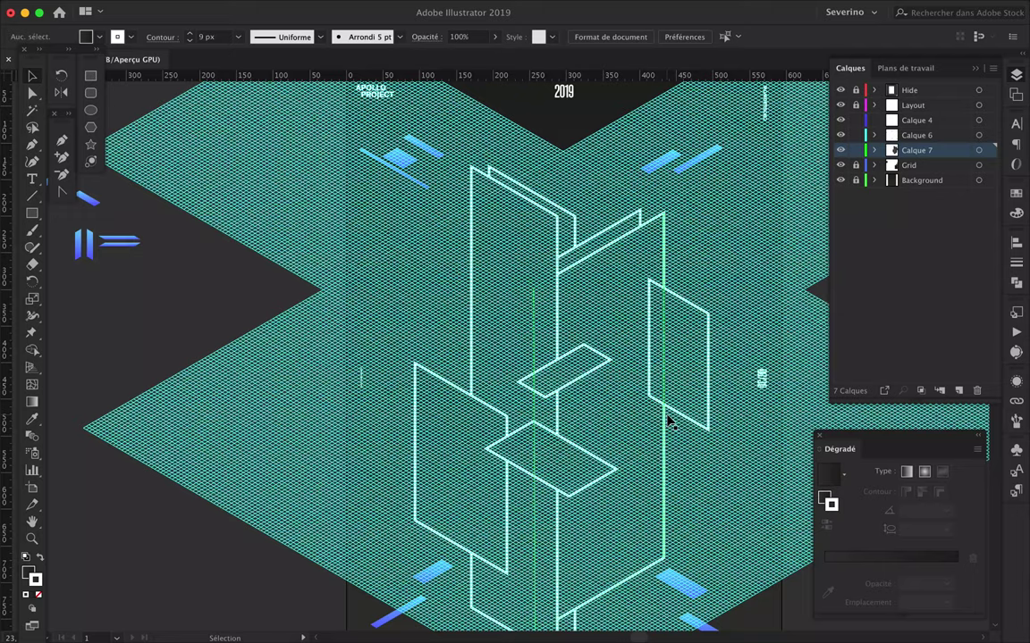
# Draw a closed L-shaped bracket path at the foot of the lower-left panel.
pyautogui.scroll(5, 369, 545)
pyautogui.press('p')
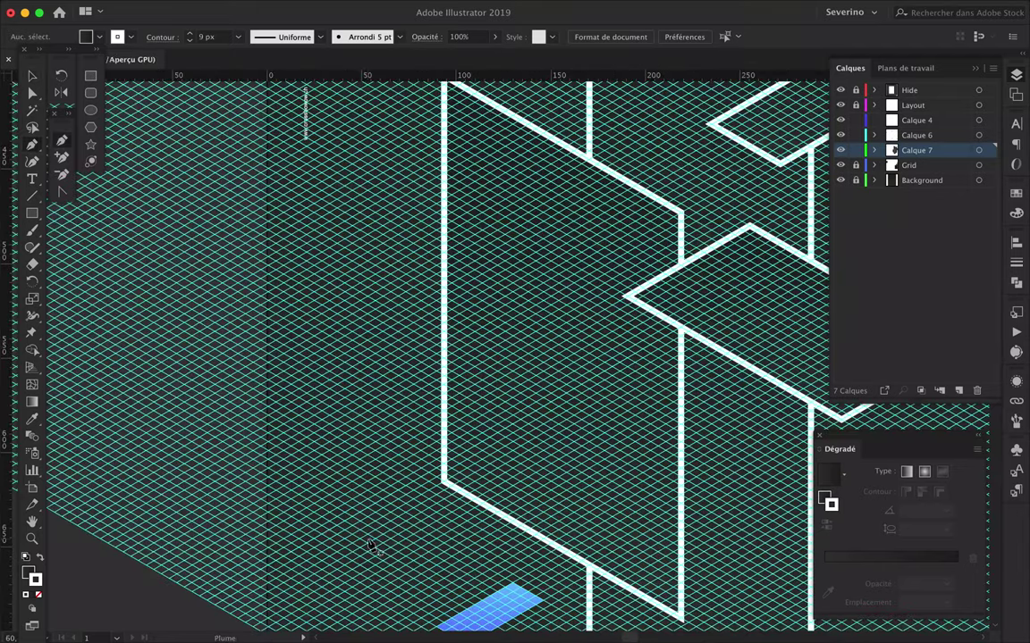
pyautogui.click(466, 380)
pyautogui.click(466, 515)
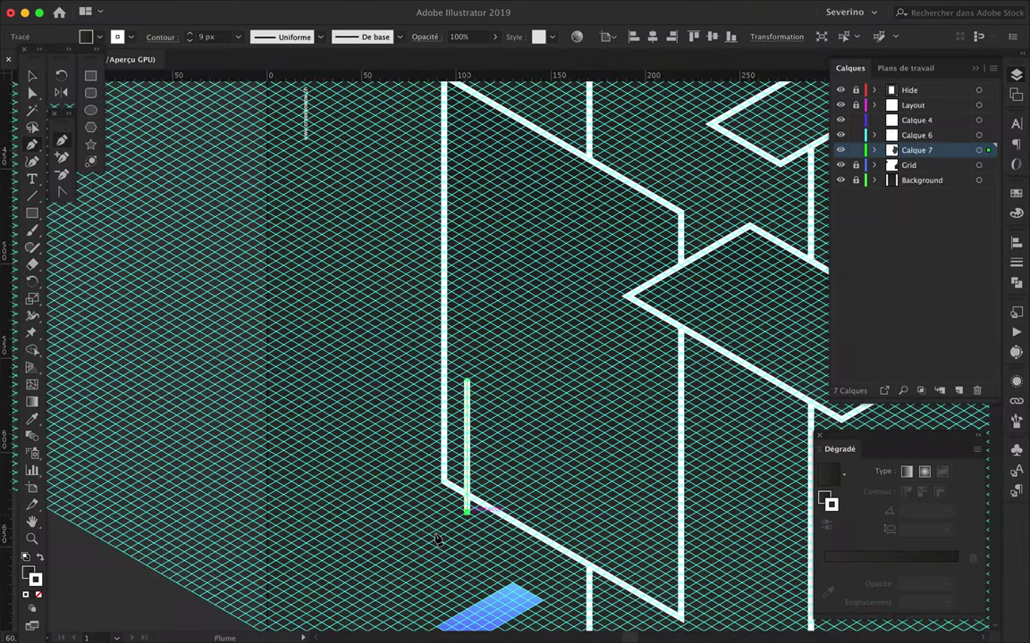
pyautogui.click(366, 569)
pyautogui.click(397, 587)
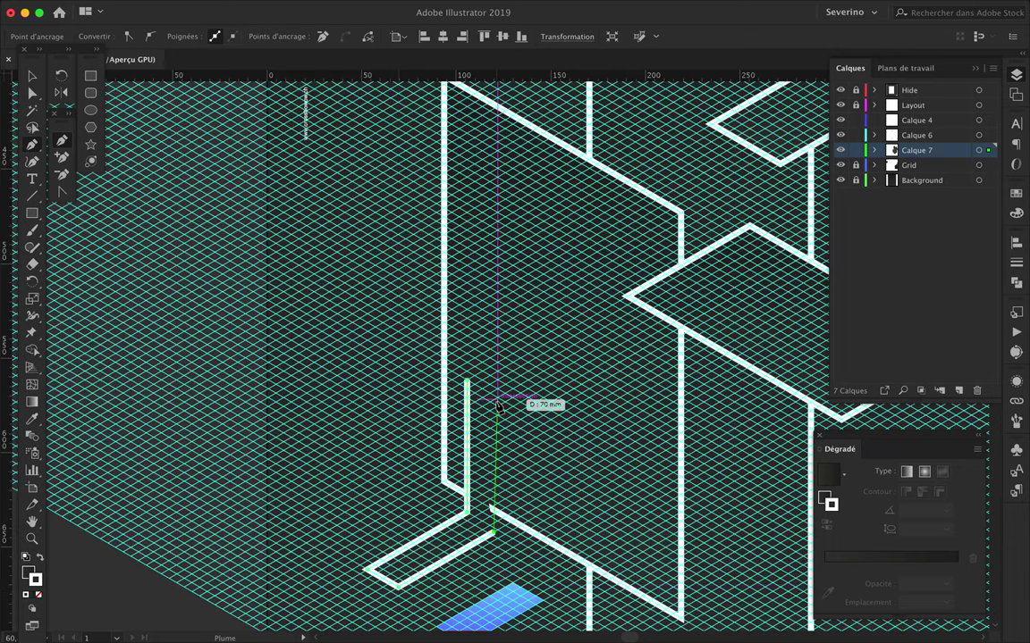
pyautogui.hotkey('ctrl', 'z')
pyautogui.click(497, 531)
pyautogui.click(498, 406)
pyautogui.click(498, 409)
# Apply the existing blue gradient to the bracket with the Eyedropper.
pyautogui.scroll(-5, 520, 416)
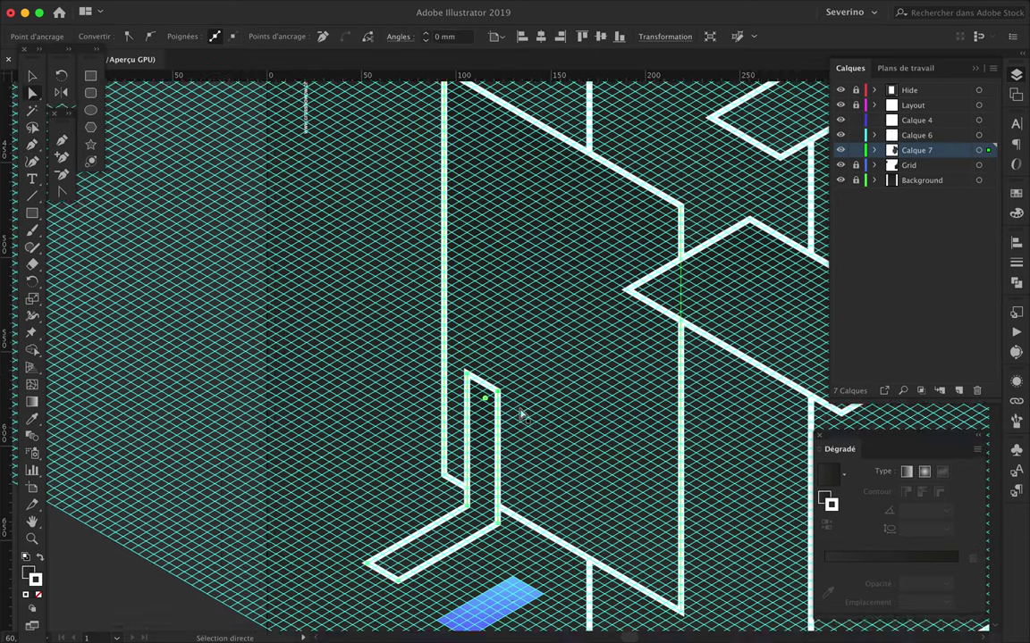
pyautogui.press('i')
pyautogui.click(492, 500)
pyautogui.press('v')
pyautogui.scroll(-5, 445, 405)
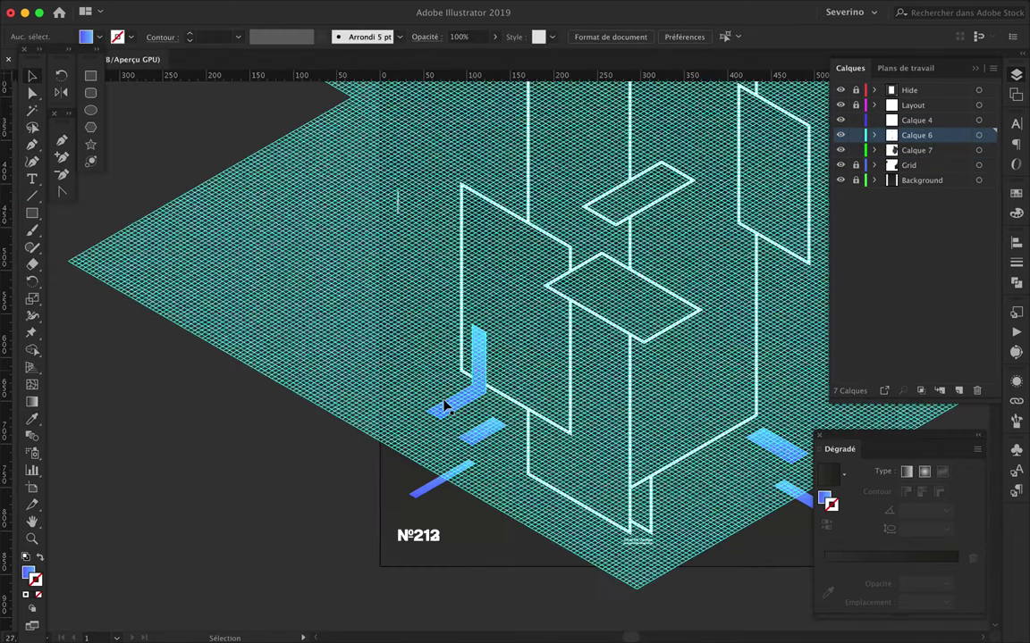
# Add an anchor to the blue bracket and pull that corner downward.
pyautogui.scroll(6, 447, 407)
pyautogui.click(437, 438)
pyautogui.press('+')
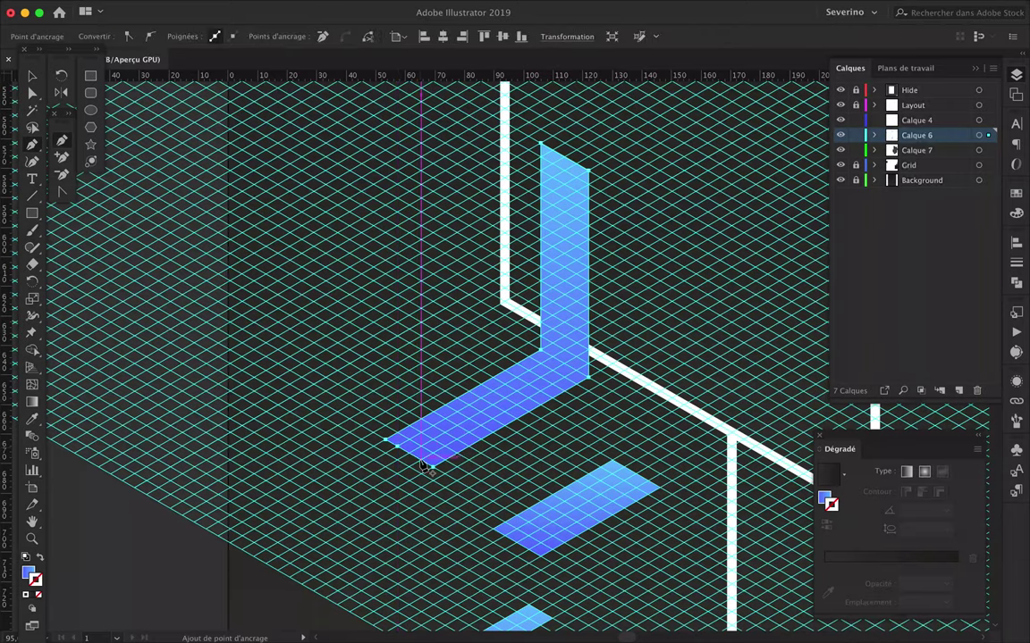
pyautogui.moveTo(398, 452)
pyautogui.mouseDown()
pyautogui.moveTo(386, 533)
pyautogui.moveTo(432, 554)
pyautogui.mouseUp()
pyautogui.scroll(-5, 703, 418)
pyautogui.hscroll(5, 702, 418)
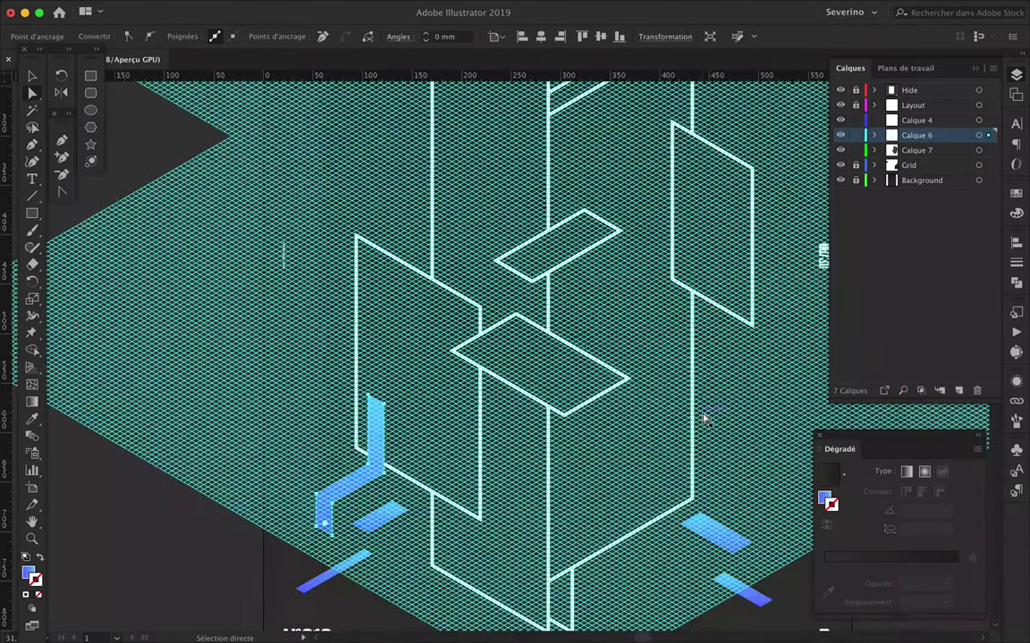
# Draw a closed blue chevron shape beside the tower's right leg.
pyautogui.press('p')
pyautogui.scroll(2, 631, 469)
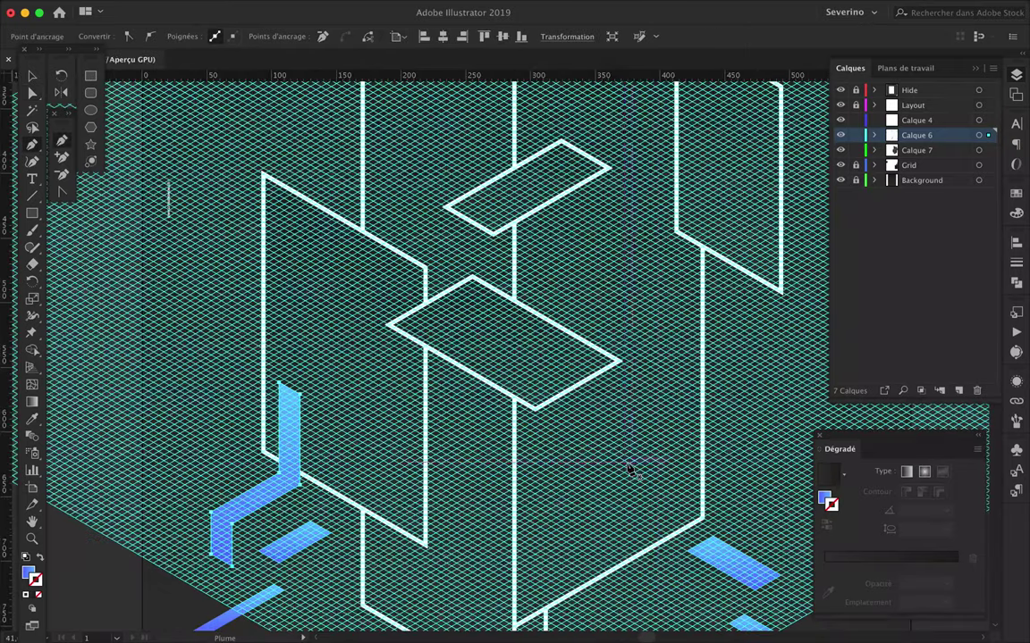
pyautogui.click(624, 467)
pyautogui.click(627, 504)
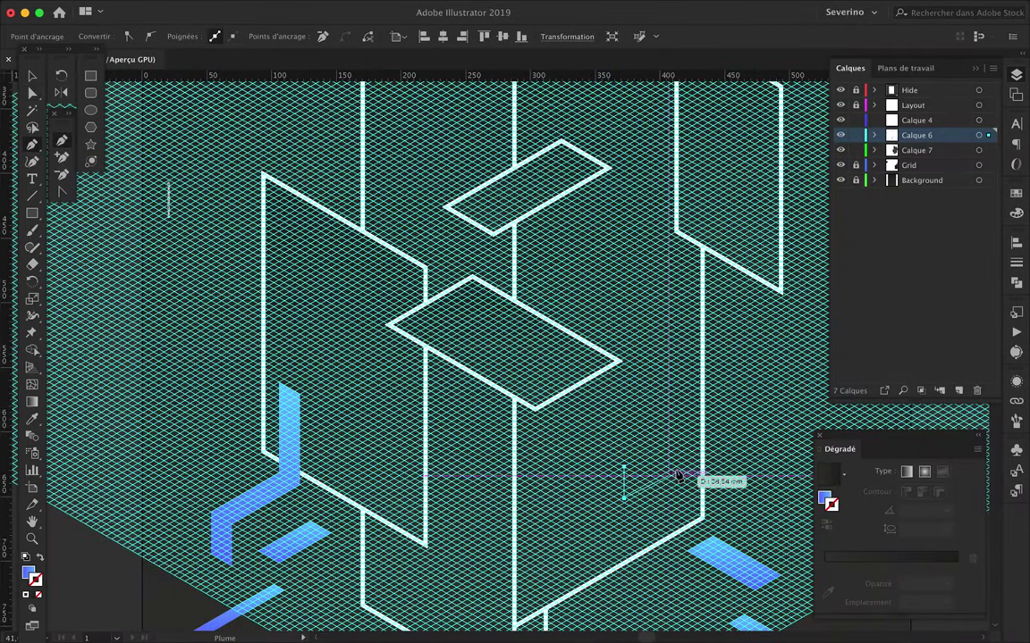
pyautogui.click(681, 469)
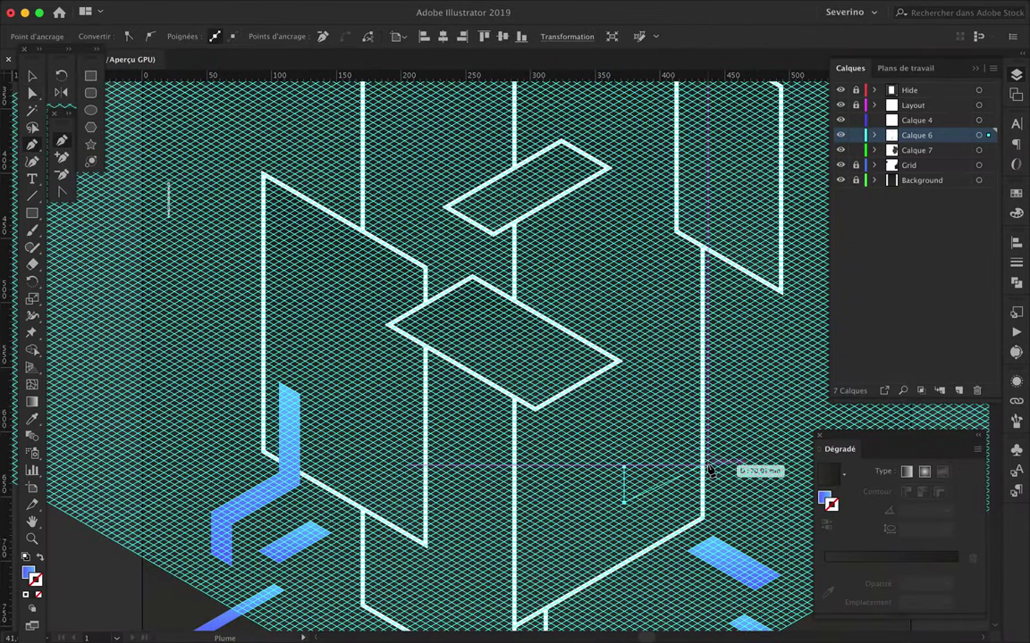
pyautogui.click(765, 520)
pyautogui.hscroll(3, 804, 494)
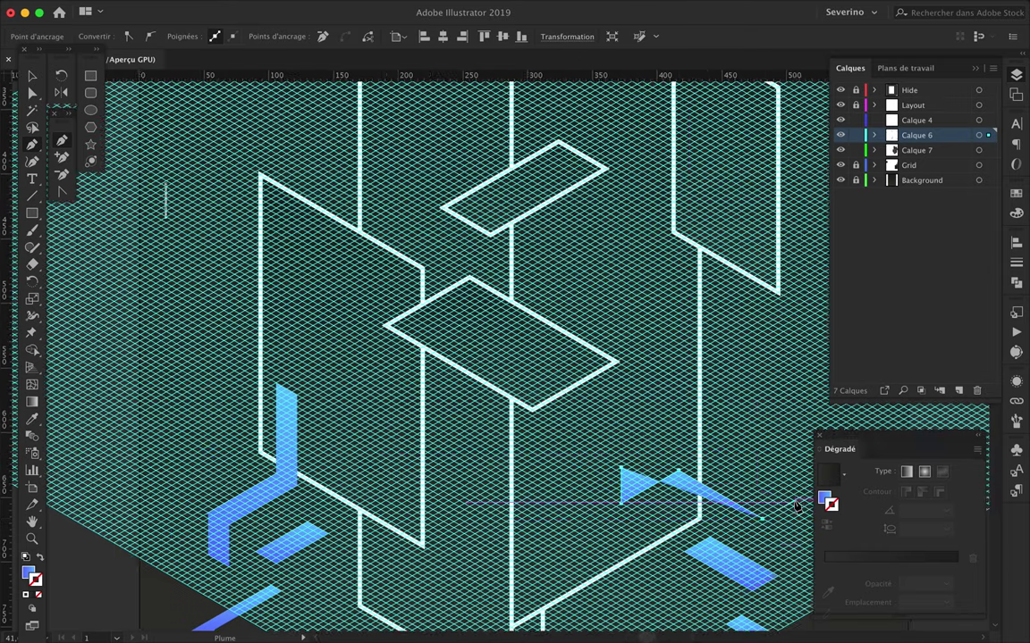
pyautogui.click(756, 501)
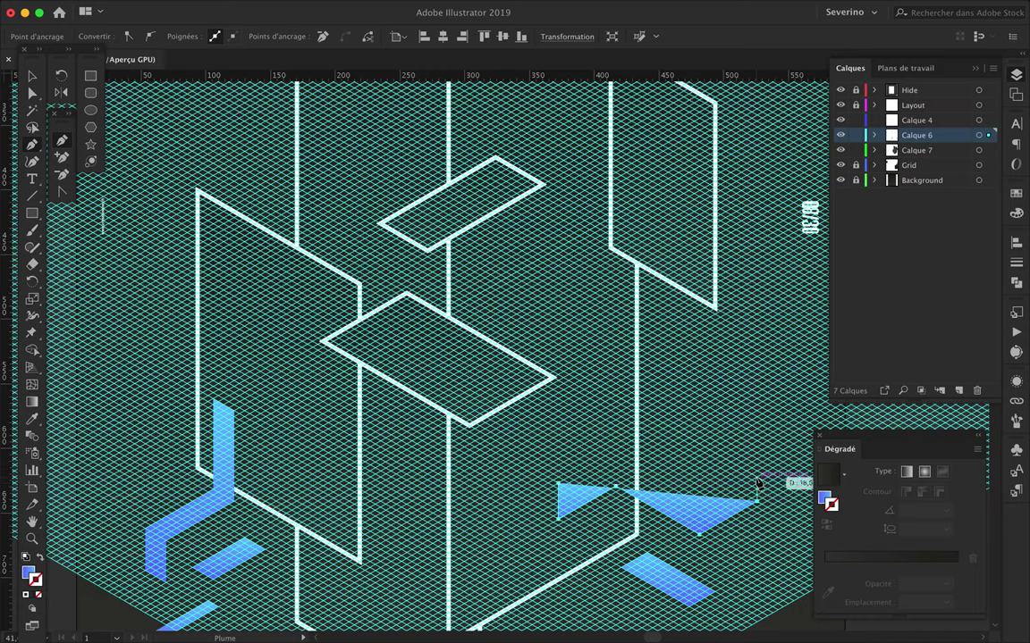
pyautogui.click(757, 481)
pyautogui.click(700, 520)
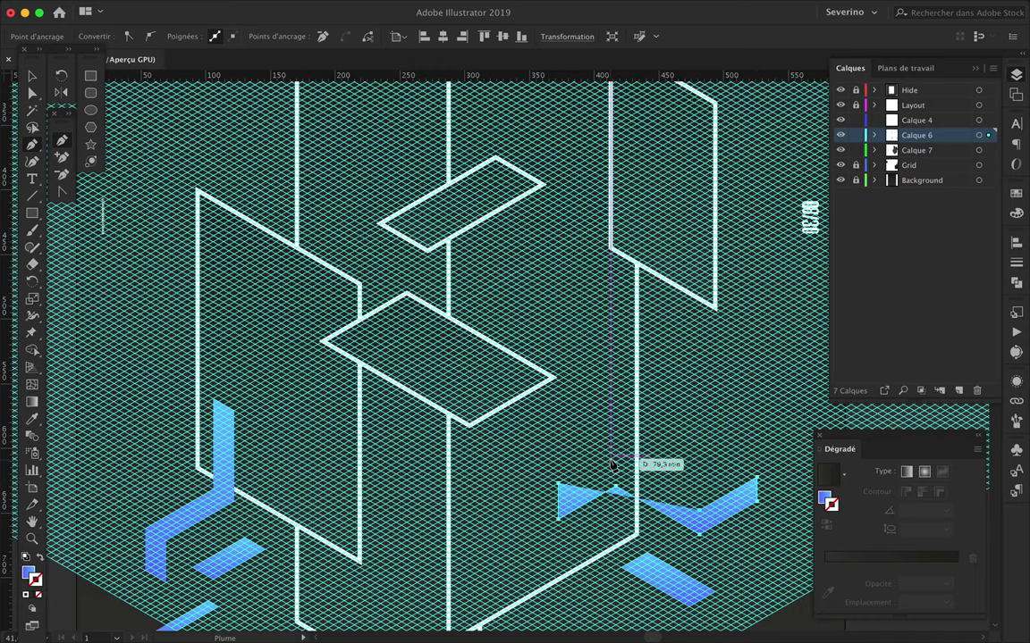
pyautogui.click(616, 465)
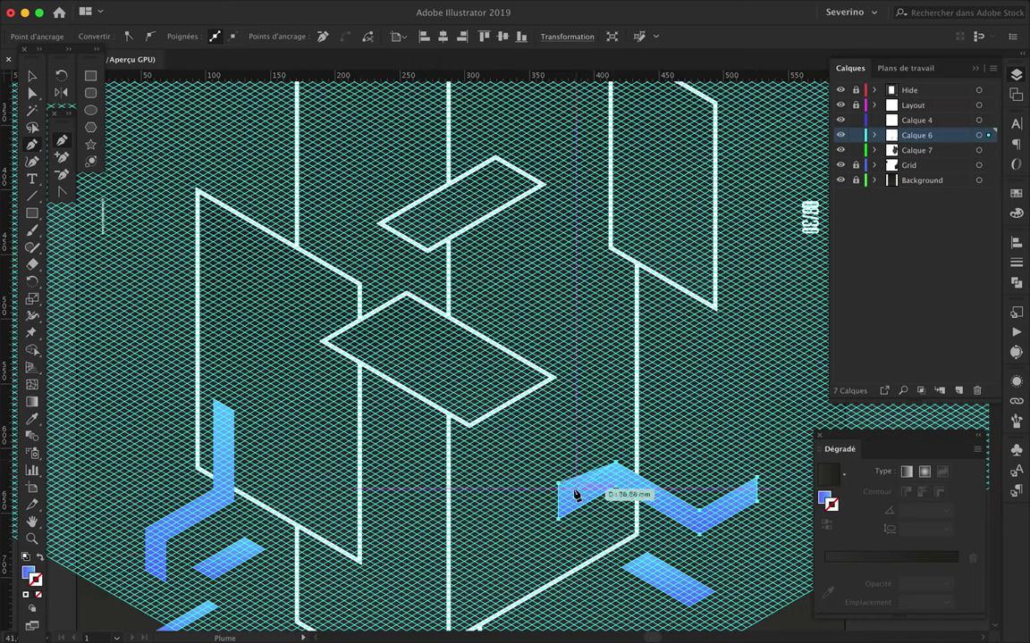
# Deselect the chevron and discard a stray path started at its right end.
pyautogui.press('a')
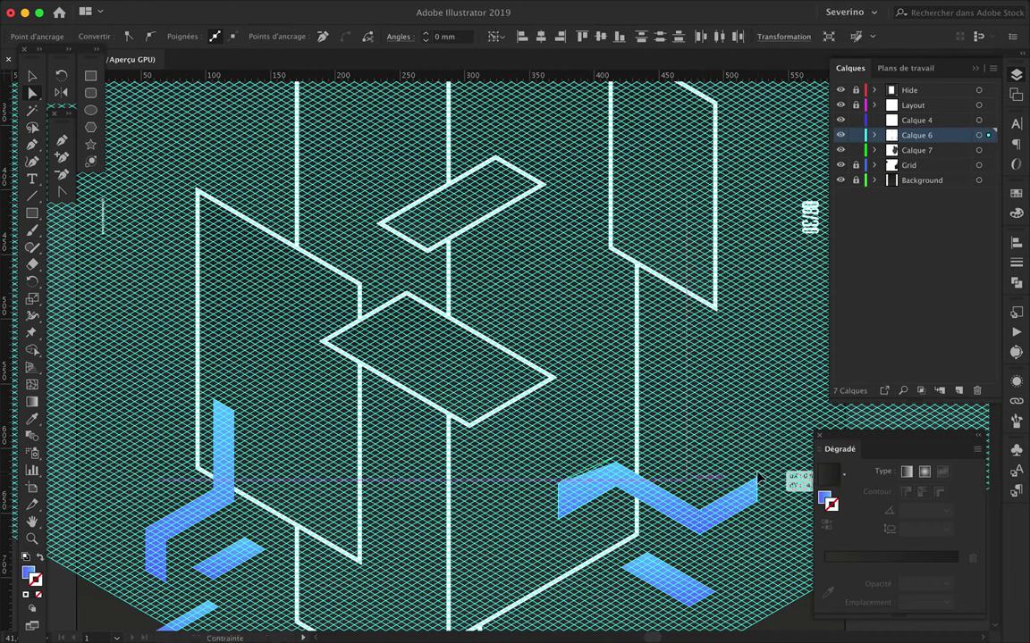
pyautogui.click(761, 463)
pyautogui.press('p')
pyautogui.click(756, 464)
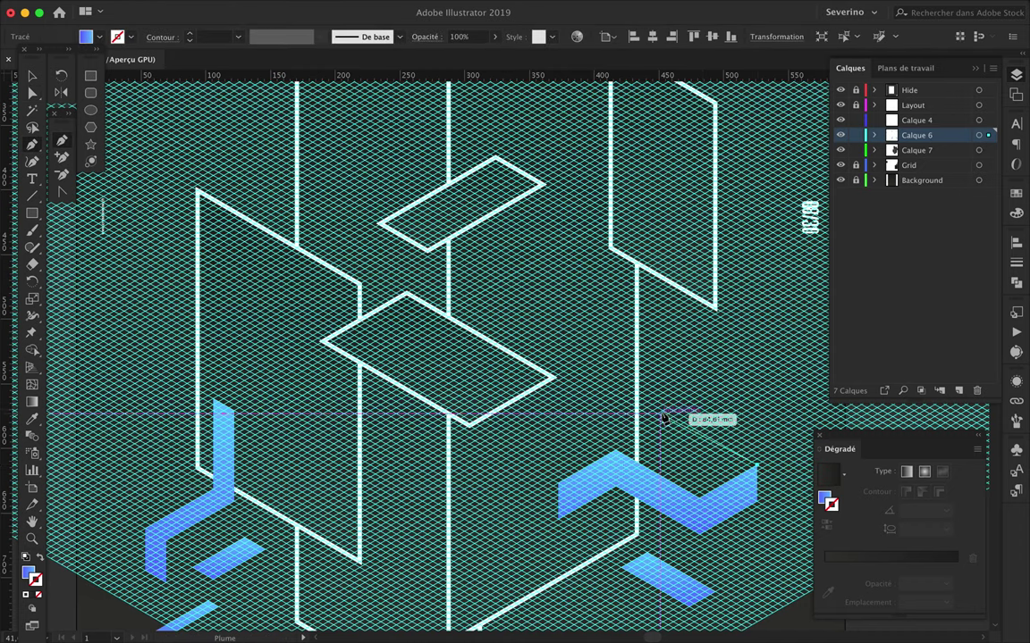
pyautogui.click(662, 411)
pyautogui.press('super')
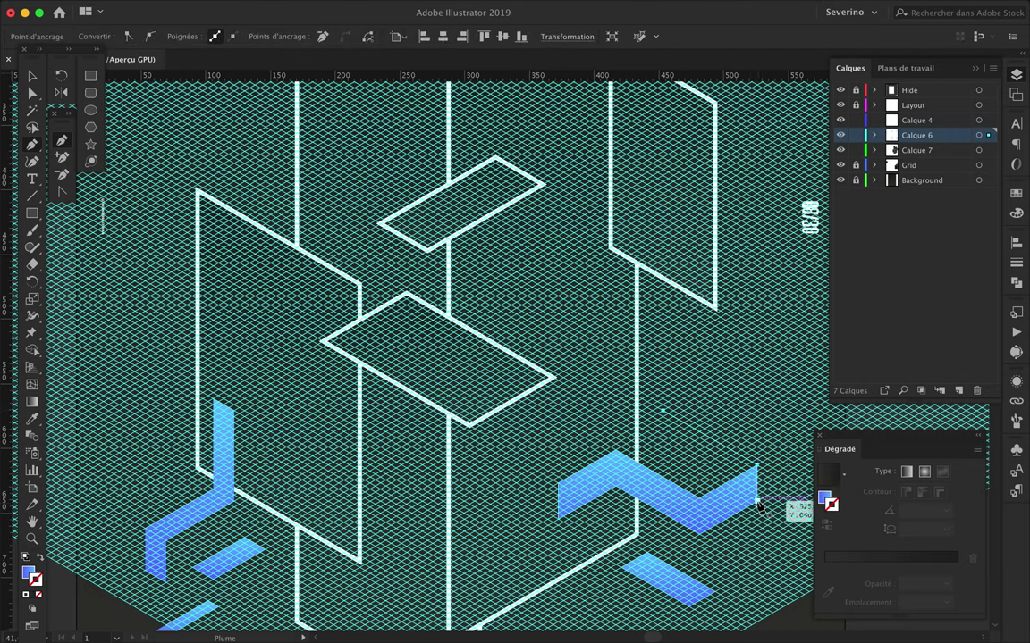
pyautogui.keyDown('super'); pyautogui.click(636, 450); pyautogui.keyUp('super')
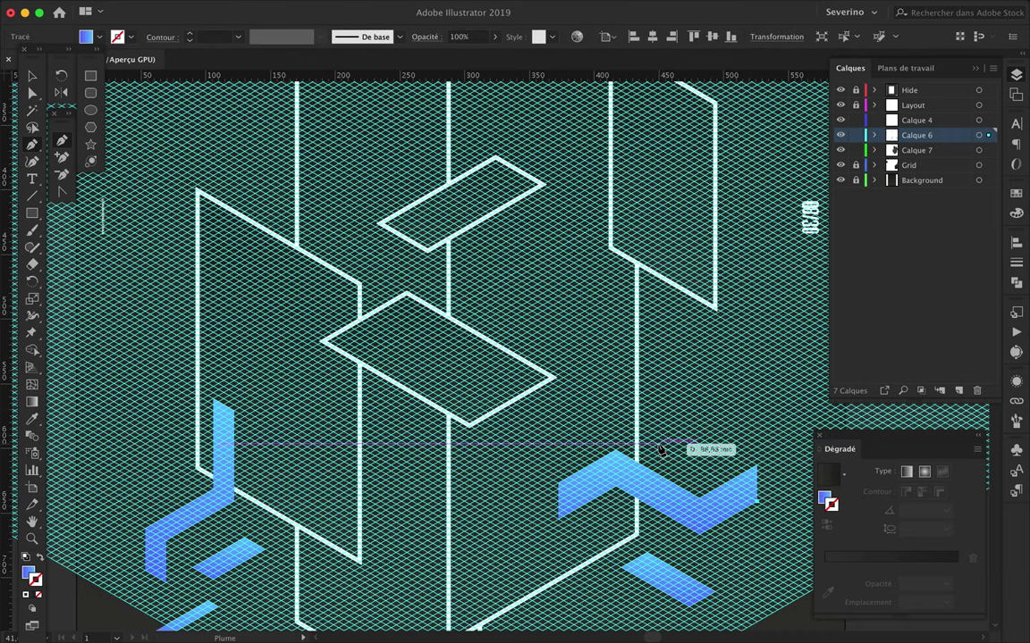
# Draw a connecting piece above the chevron and align its corners to form the loop.
pyautogui.click(660, 448)
pyautogui.click(662, 413)
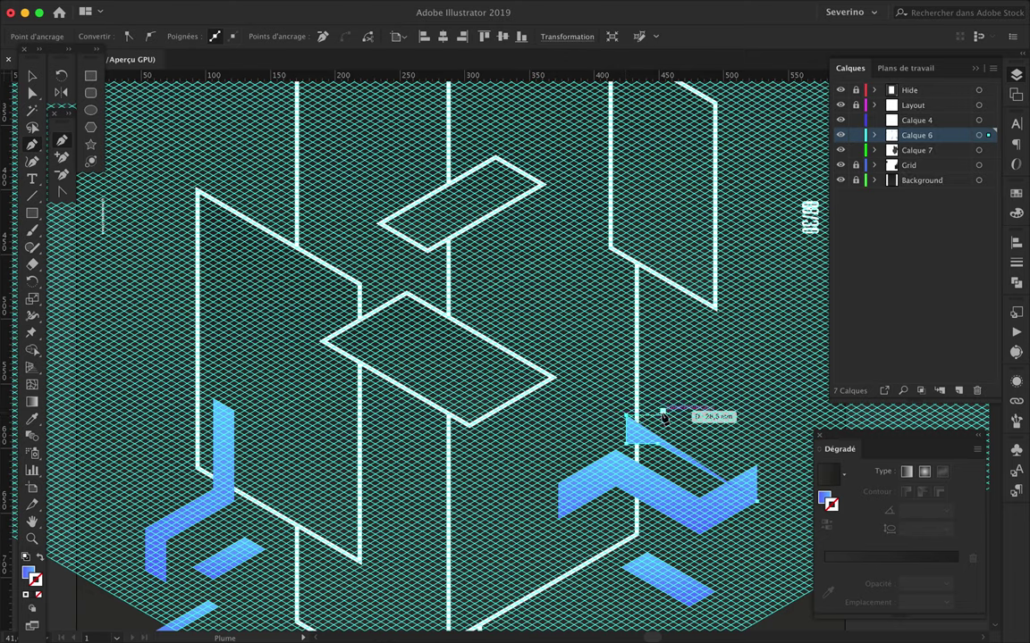
pyautogui.click(756, 465)
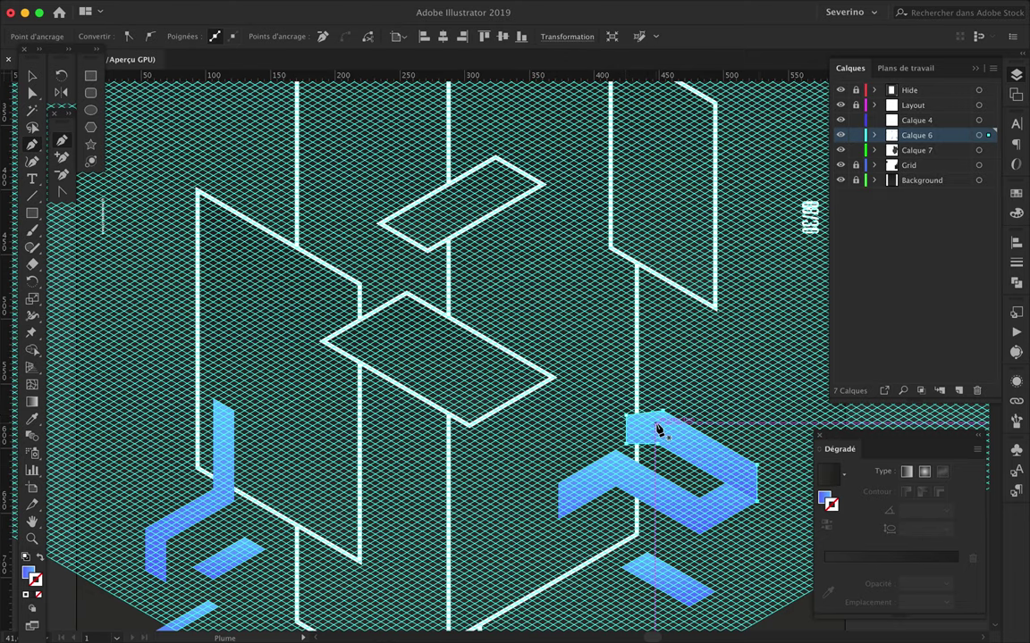
pyautogui.scroll(3, 657, 430)
pyautogui.moveTo(677, 404); pyautogui.dragTo(587, 432)
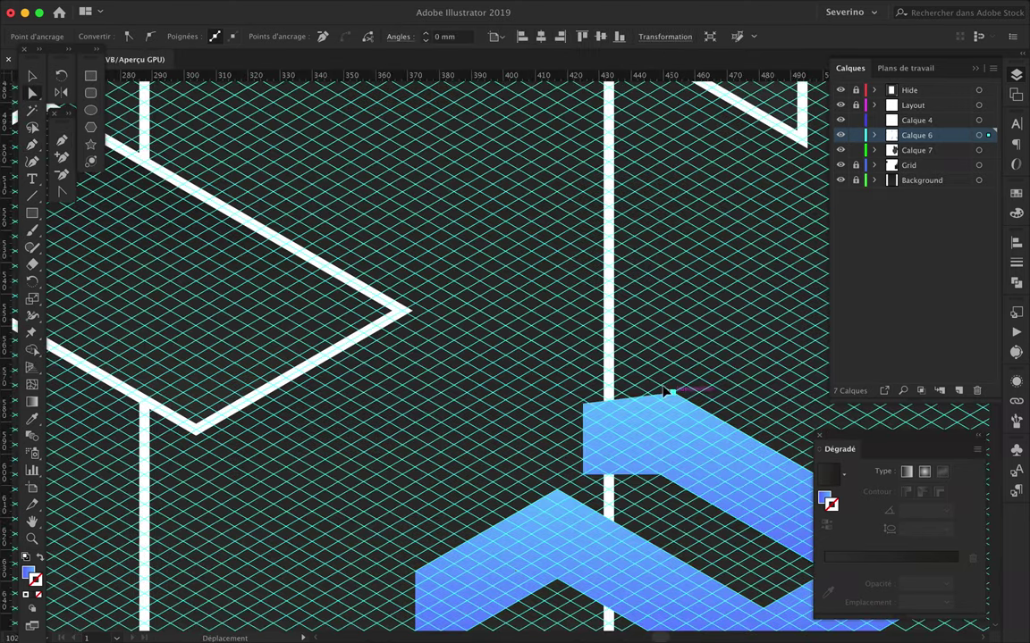
pyautogui.moveTo(583, 473); pyautogui.dragTo(587, 526)
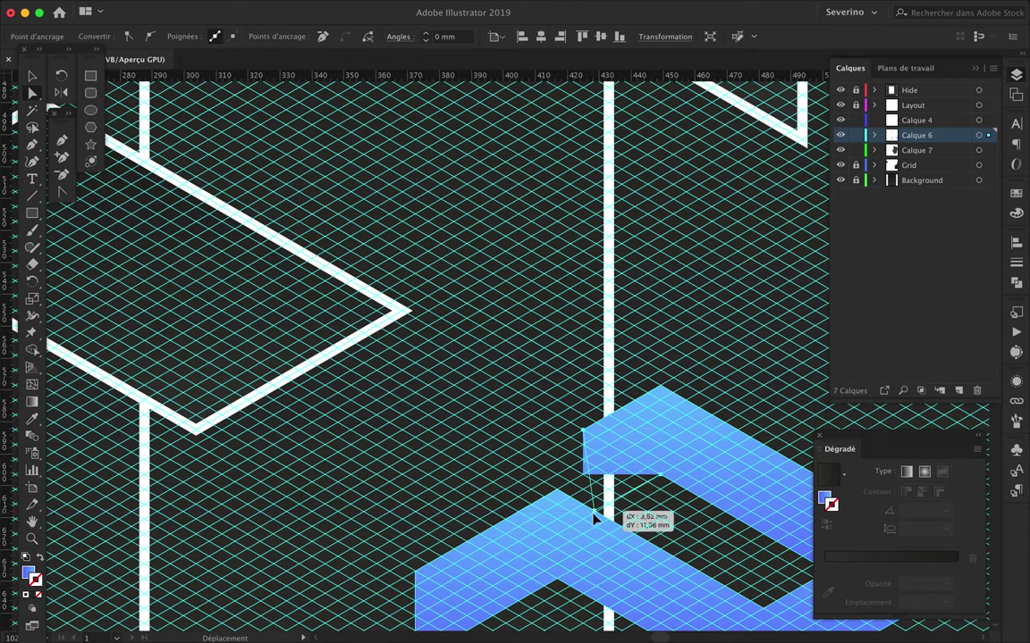
pyautogui.scroll(-1, 587, 525)
pyautogui.scroll(-2, 587, 526)
pyautogui.scroll(-2, 587, 525)
# Expand Calque 7 and drag the bracket's left anchors left across the tower front.
pyautogui.click(977, 157)
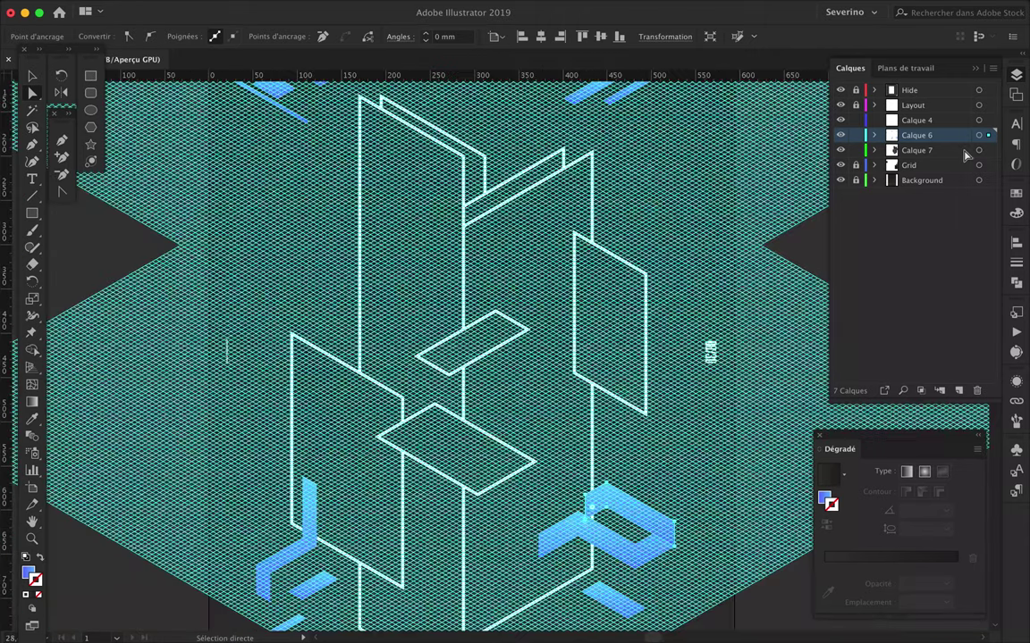
pyautogui.click(987, 152)
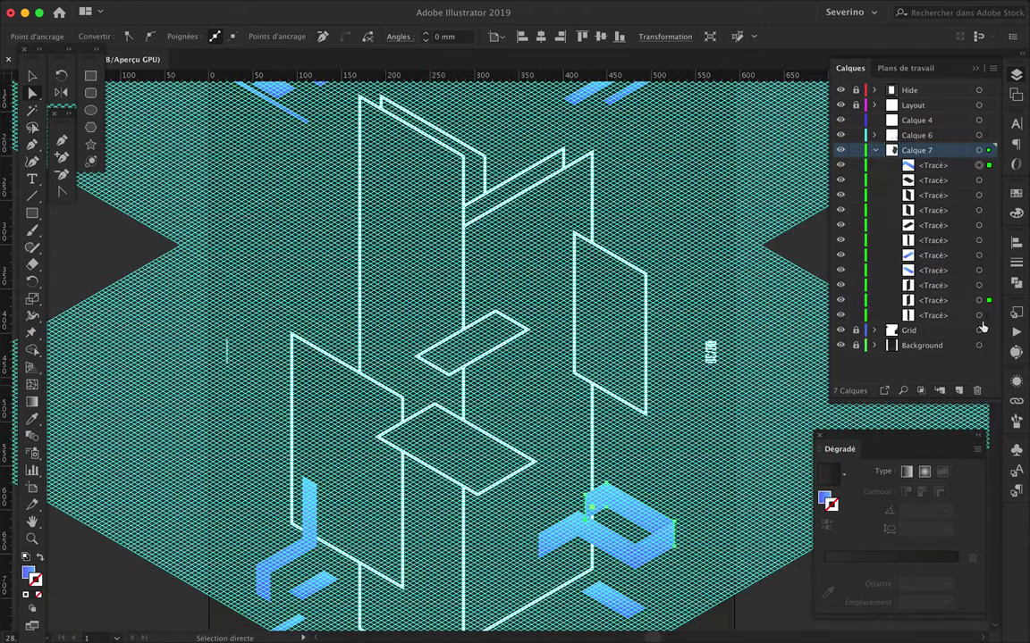
pyautogui.click(664, 487)
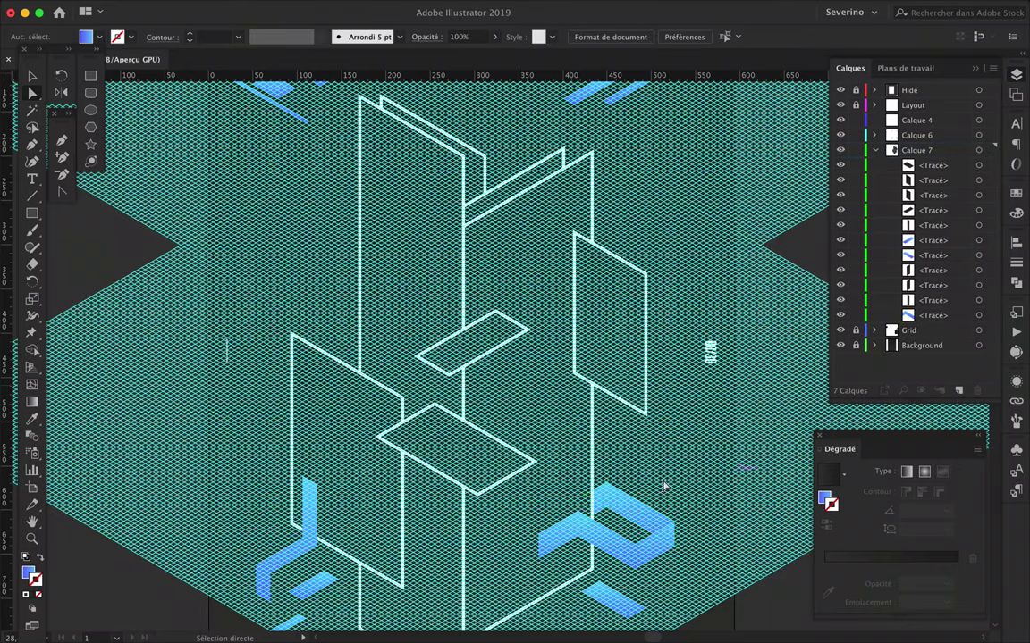
pyautogui.keyDown('alt'); pyautogui.scroll(2, 664, 487); pyautogui.keyUp('alt')
pyautogui.scroll(-5, 658, 484)
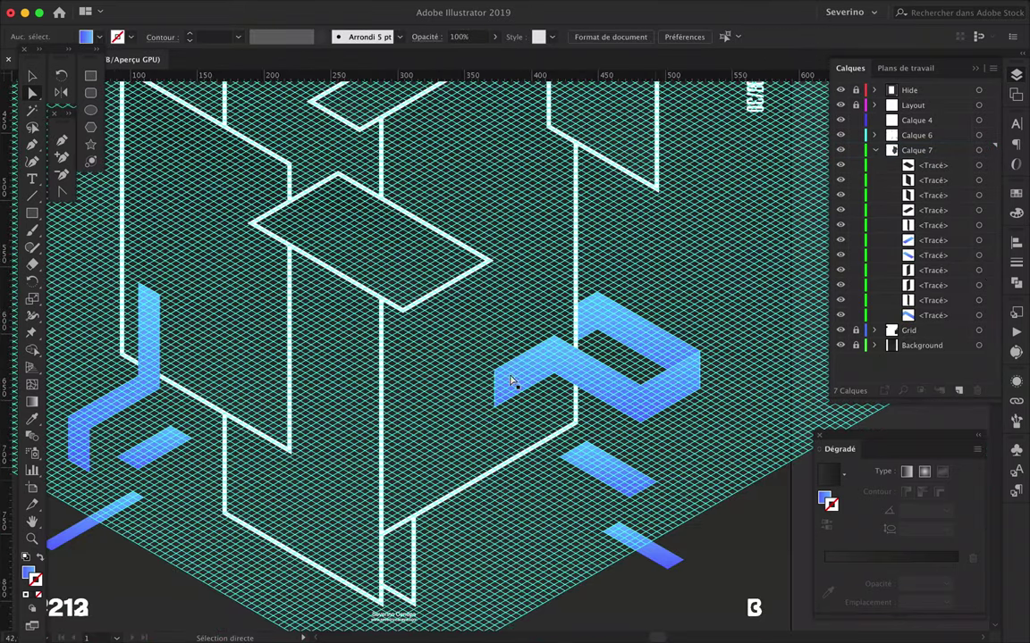
pyautogui.click(494, 408)
pyautogui.moveTo(428, 452); pyautogui.dragTo(367, 485)
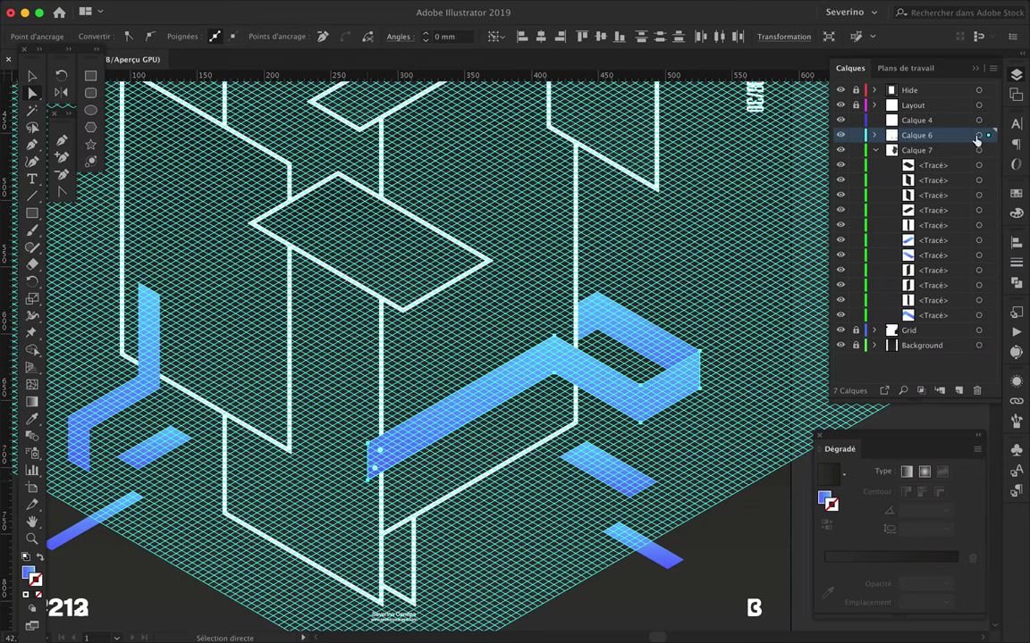
# Expand Calque 6, show the isometric grid again and zoom in on the tower.
pyautogui.click(903, 391)
pyautogui.scroll(-3, 929, 384)
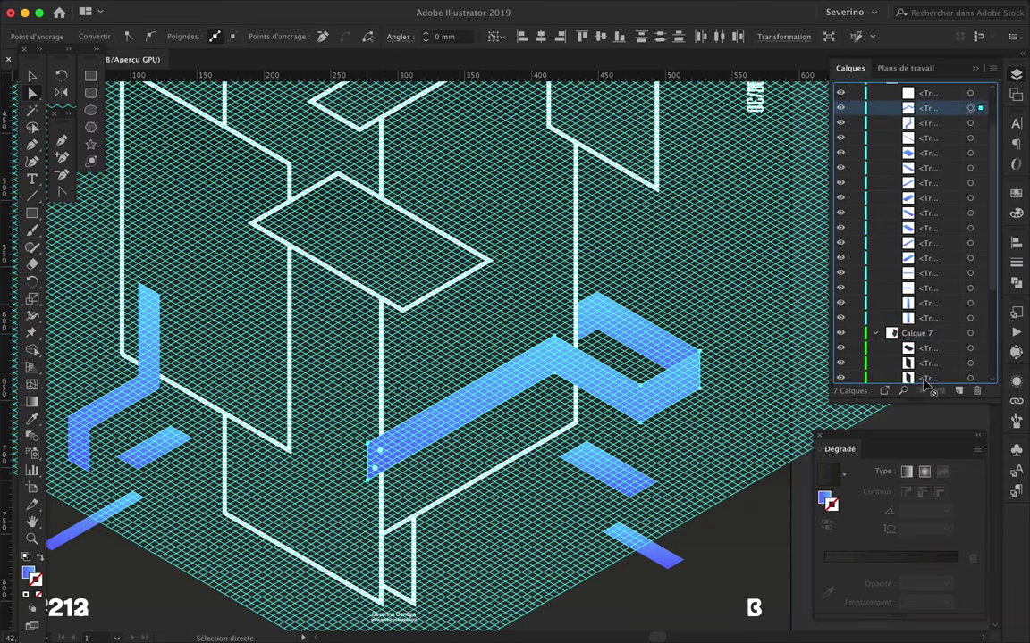
pyautogui.hotkey('ctrl', 'shift', 'i')
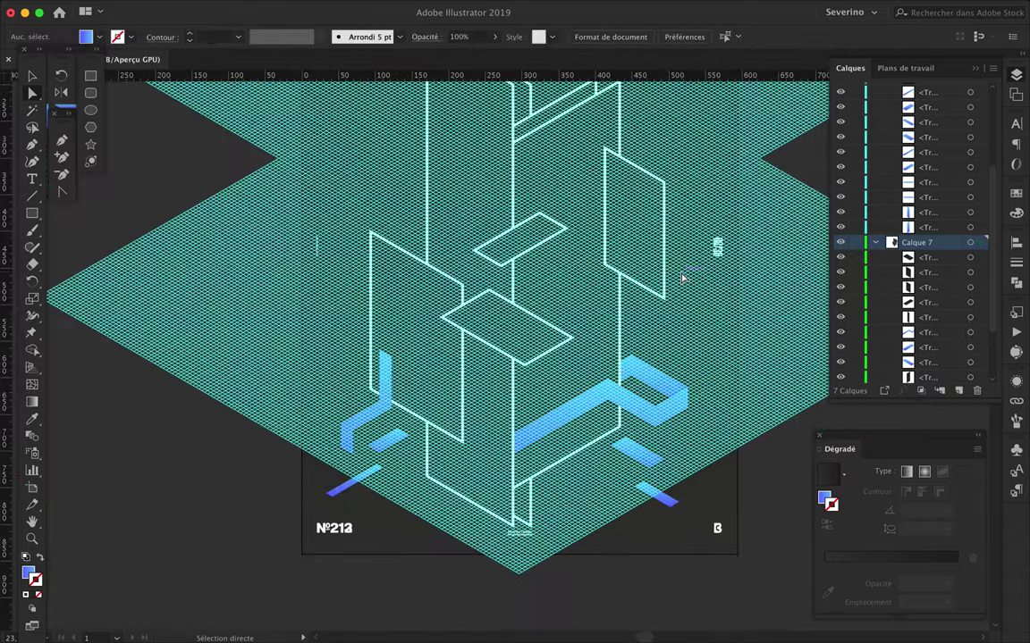
pyautogui.scroll(3, 681, 278)
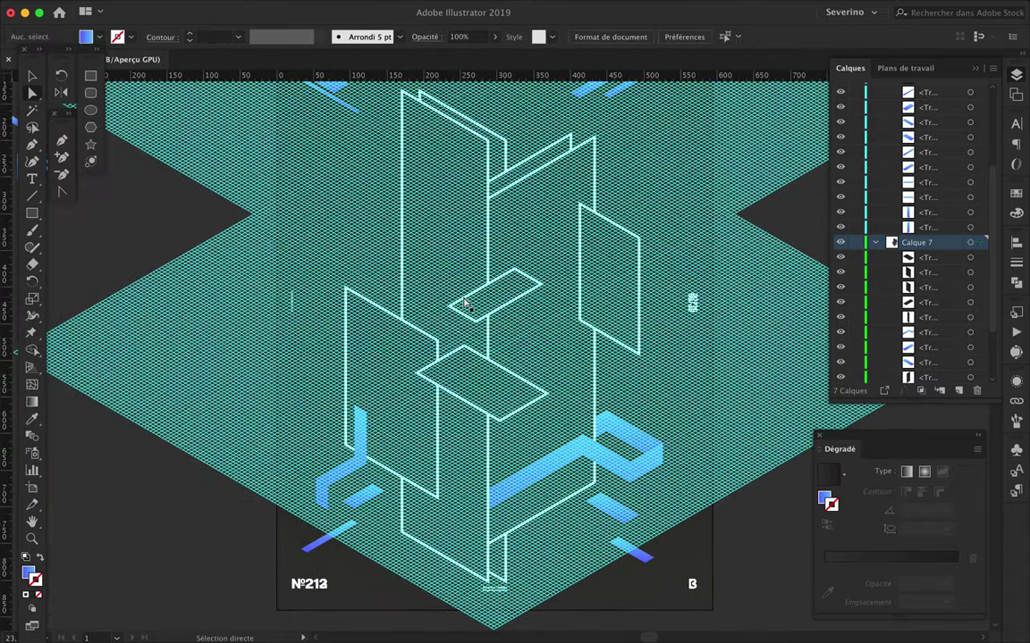
pyautogui.hotkey('ctrl', '+')
pyautogui.hotkey('ctrl', '+')
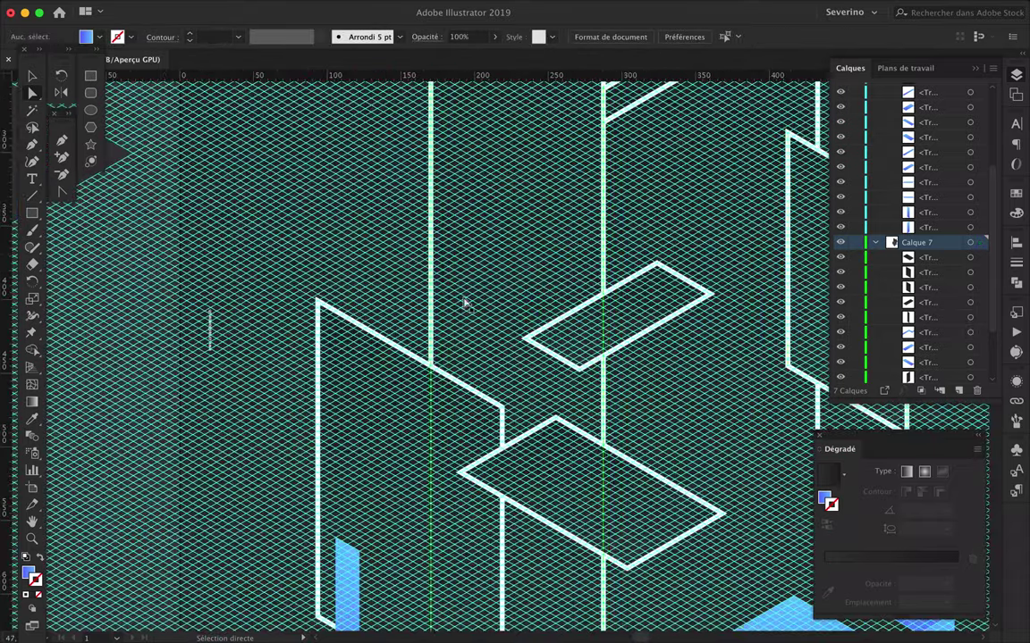
# Draw a small diamond-shaped slab outline across the tower's left panel with the Pen tool.
pyautogui.click(375, 438)
pyautogui.press('p')
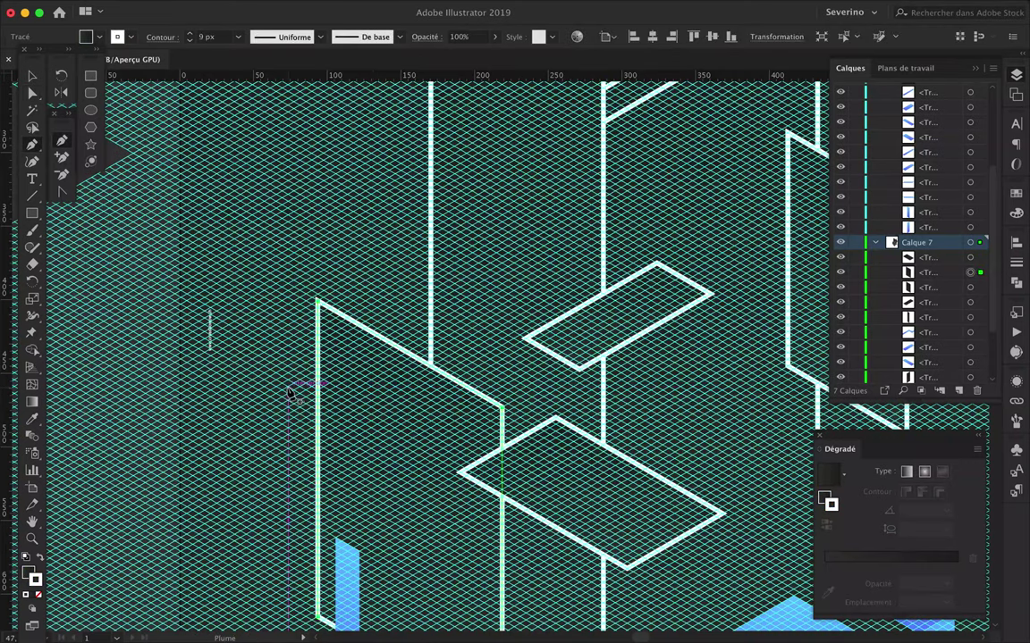
pyautogui.click(383, 441)
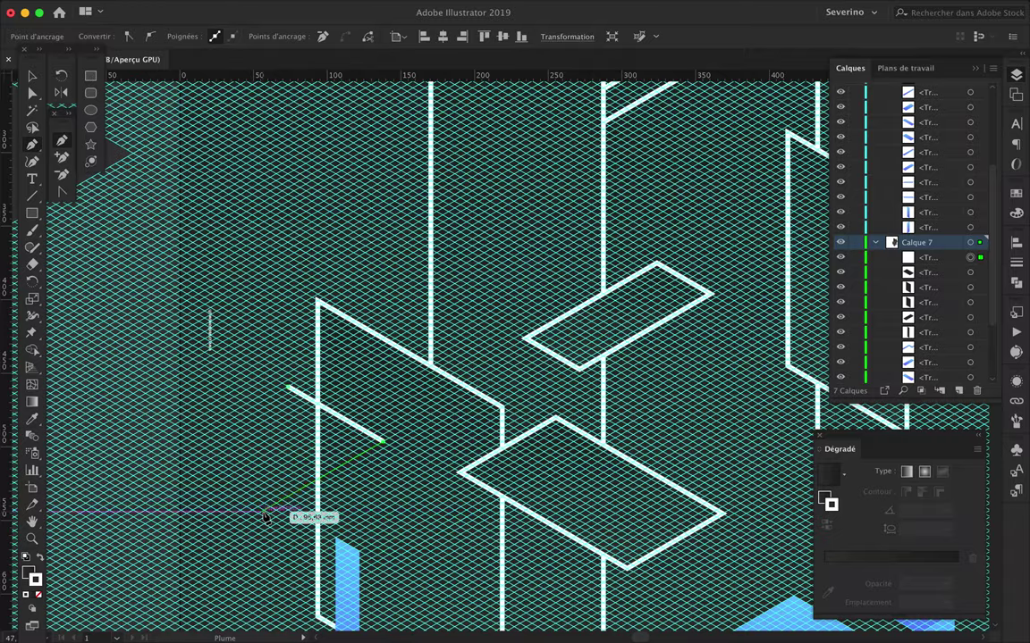
pyautogui.click(264, 515)
pyautogui.scroll(3, 264, 516)
pyautogui.scroll(2, 255, 516)
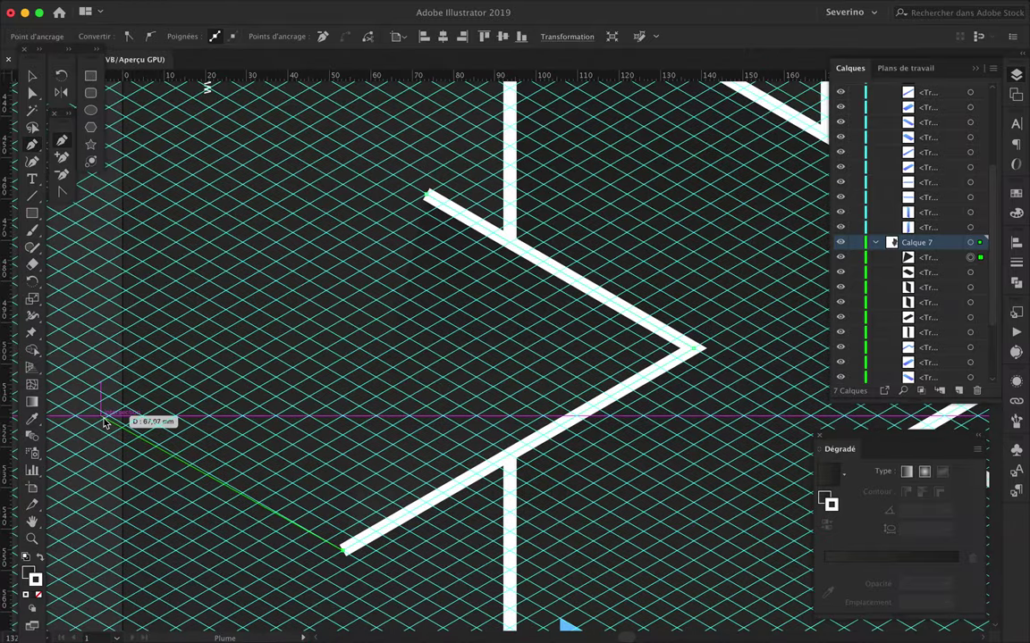
pyautogui.click(92, 407)
pyautogui.click(424, 192)
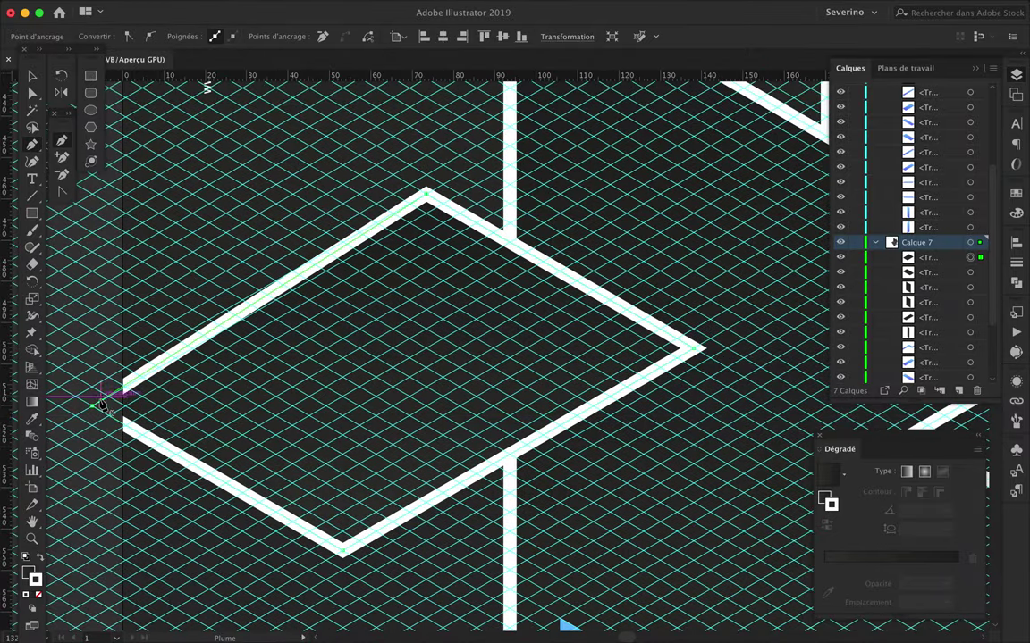
# Snap the diamond's left and top corners onto the isometric grid.
pyautogui.press('a')
pyautogui.moveTo(93, 407); pyautogui.dragTo(188, 463)
pyautogui.moveTo(426, 193)
pyautogui.mouseDown()
pyautogui.moveTo(549, 273)
pyautogui.moveTo(536, 301)
pyautogui.mouseUp()
pyautogui.scroll(-5, 542, 269)
pyautogui.scroll(3, 528, 281)
# Clear the selection and pull back to view the whole poster.
pyautogui.press('v')
pyautogui.click(459, 305)
pyautogui.scroll(-4, 460, 305)
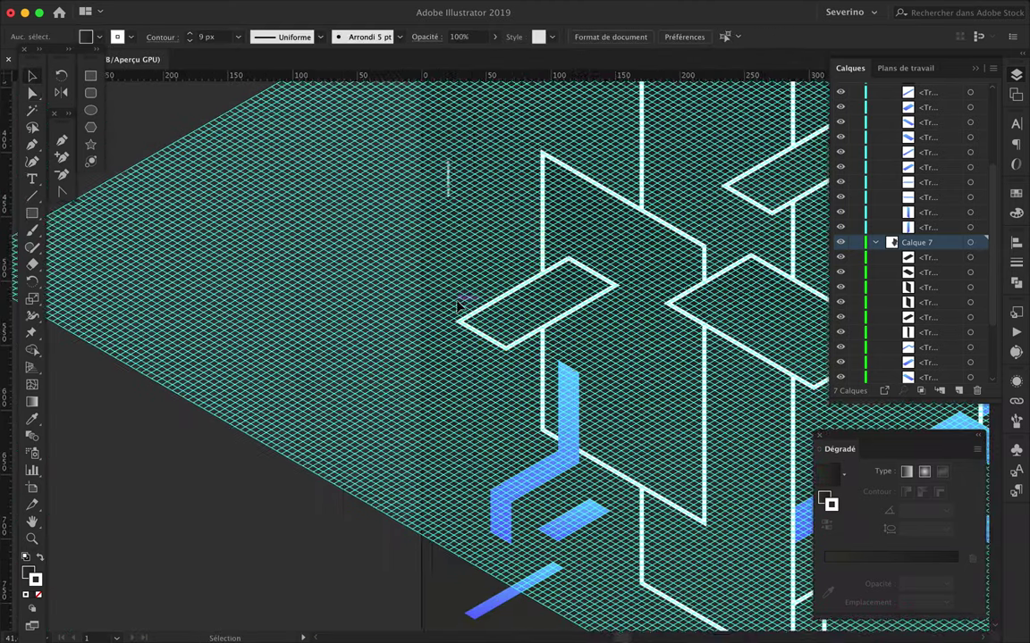
pyautogui.hotkey('ctrl', 'shift', 'i')
pyautogui.hotkey('ctrl', 'shift', 'i')
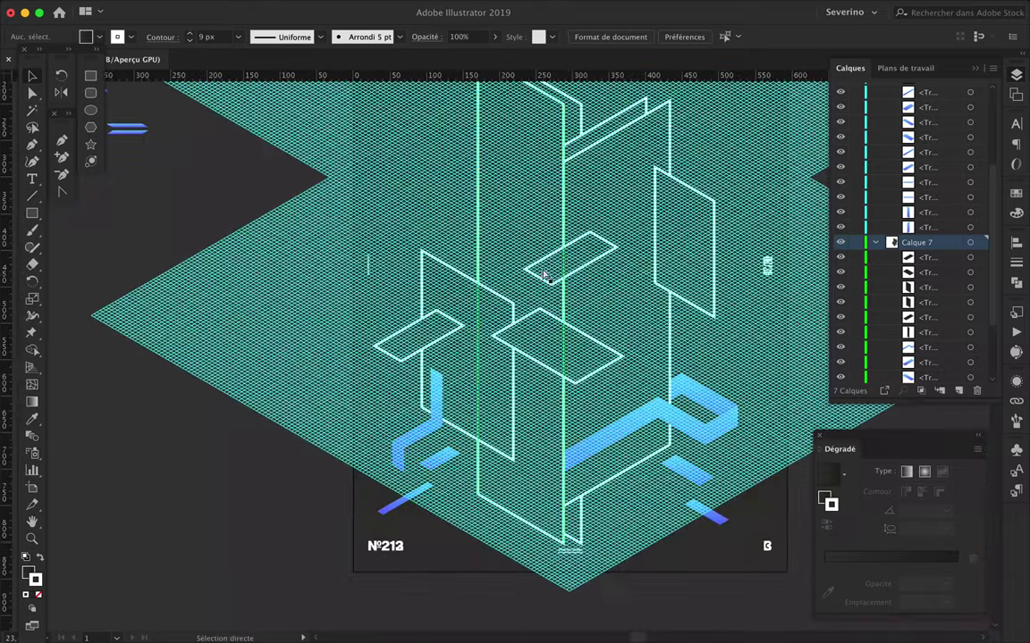
# Preview the poster with workspace panels and isometric grid hidden, focusing on the bottom-left corner.
pyautogui.press('Tab')
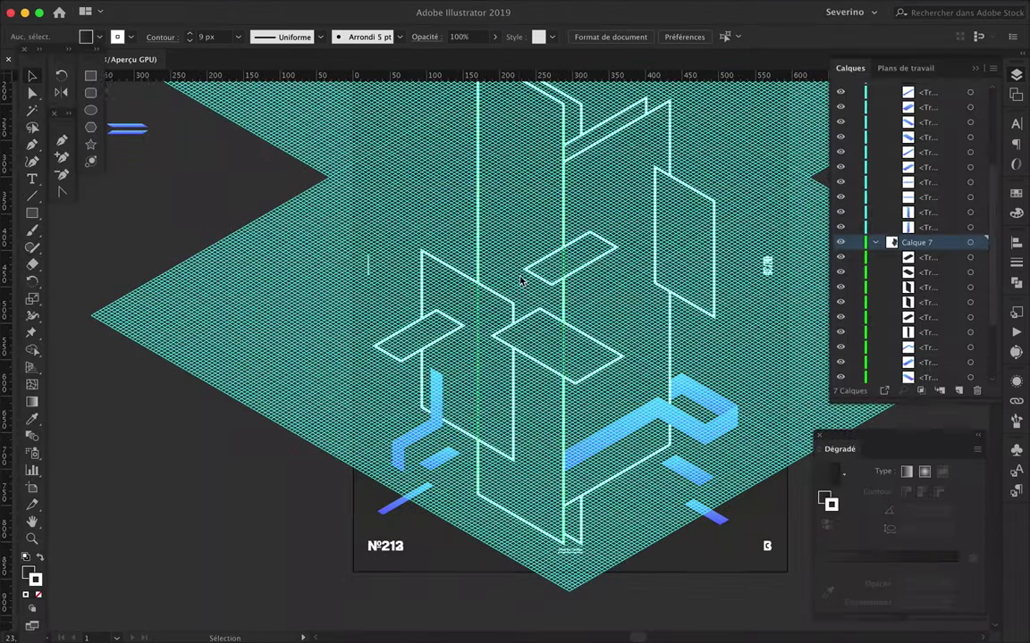
pyautogui.scroll(5, 650, 189)
pyautogui.scroll(-2, 651, 189)
pyautogui.scroll(2, 652, 189)
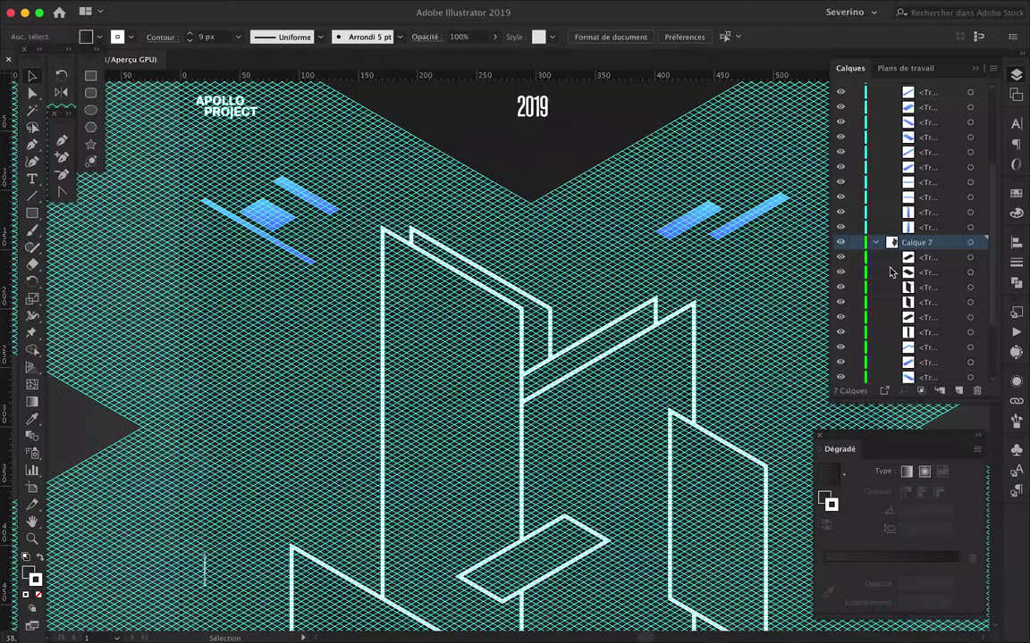
pyautogui.scroll(5, 854, 360)
pyautogui.hotkey('ctrl', 'shift', 'i')
pyautogui.hotkey('ctrl', '0')
pyautogui.press('Tab')
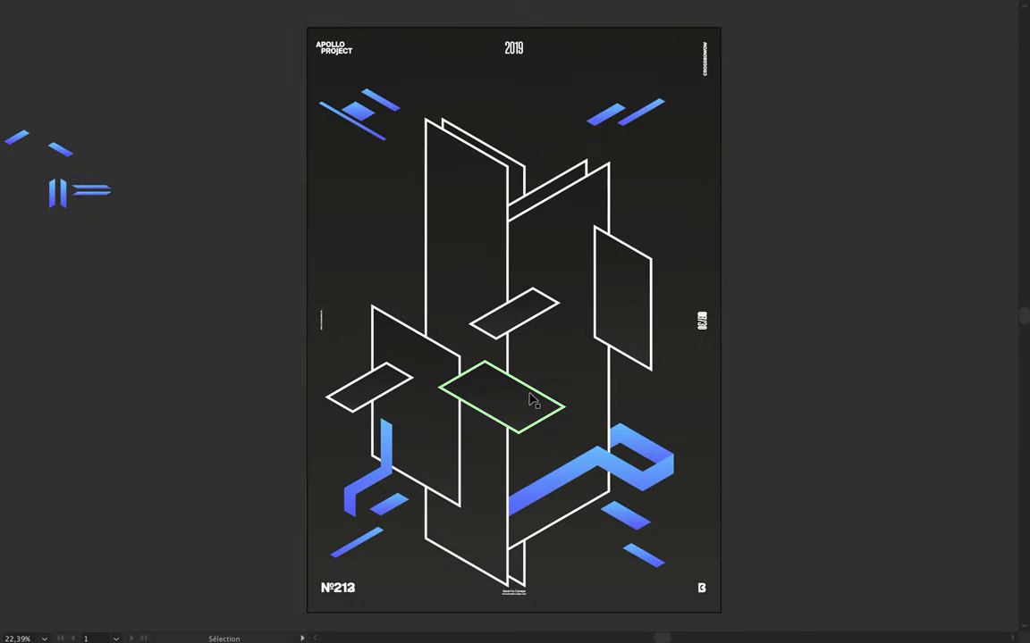
pyautogui.hscroll(5, 679, 358)
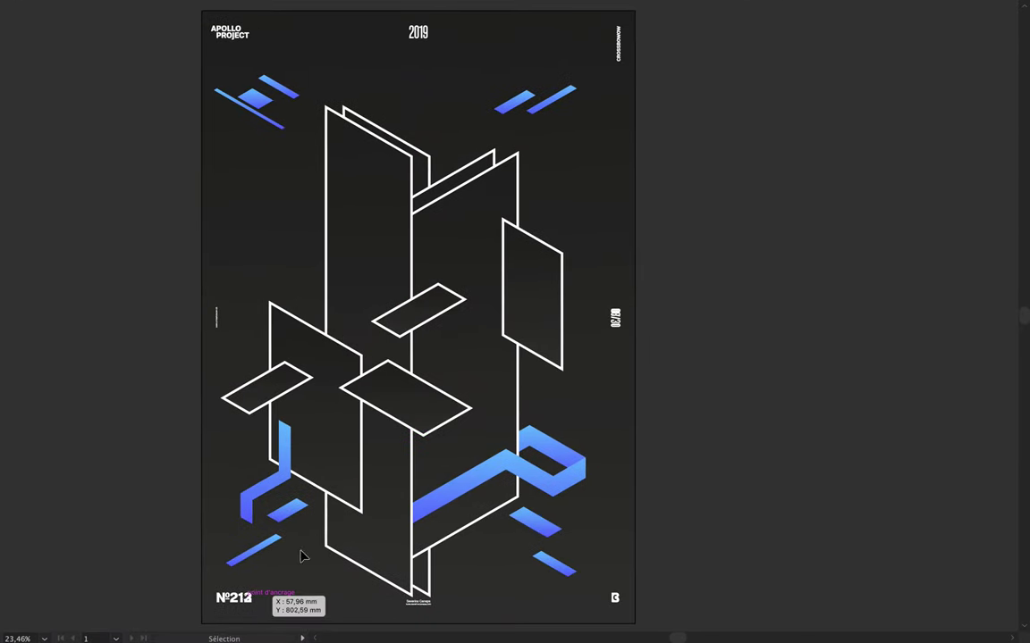
pyautogui.press('Tab')
pyautogui.press('Tab')
pyautogui.scroll(5, 255, 609)
# Check the №213 label at the bottom-left, then deselect it.
pyautogui.click(225, 572)
pyautogui.click(259, 436)
pyautogui.scroll(-3, 261, 434)
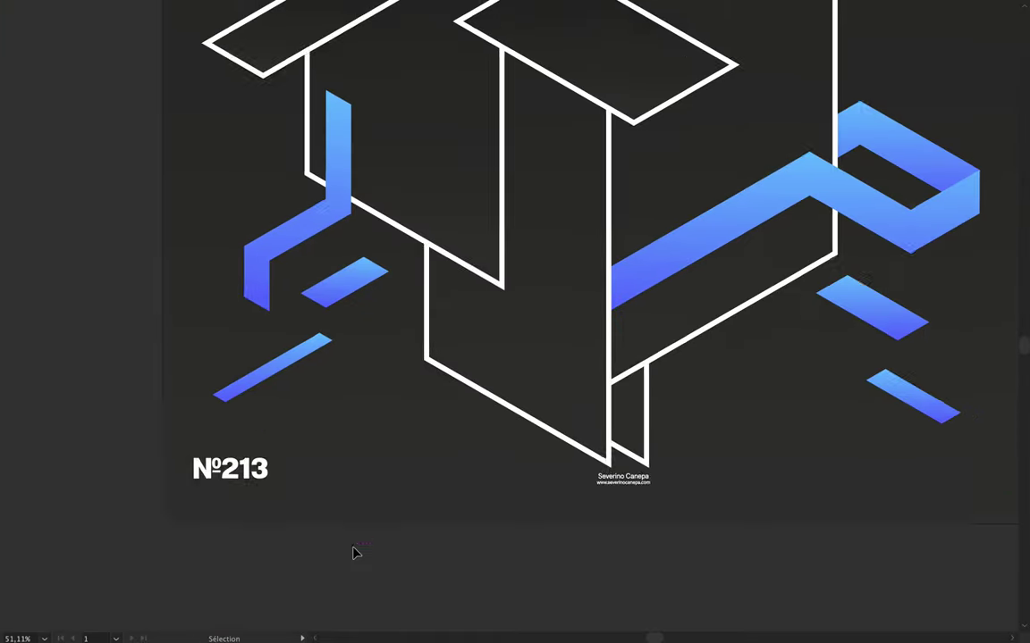
pyautogui.scroll(-3, 354, 553)
pyautogui.scroll(2, 702, 376)
pyautogui.scroll(-2, 702, 377)
pyautogui.scroll(1, 701, 376)
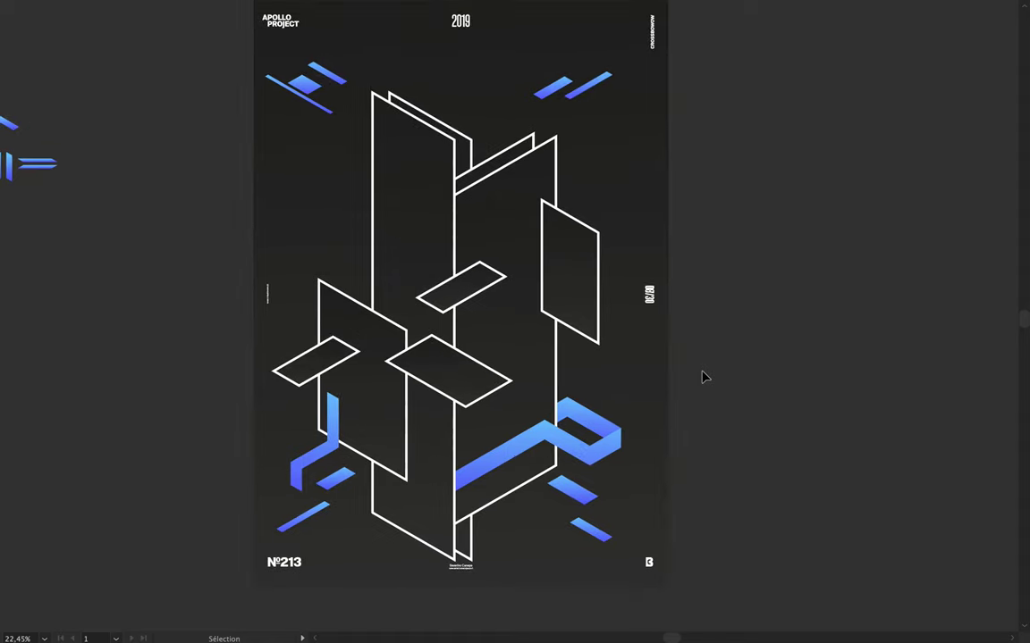
pyautogui.scroll(-1, 701, 376)
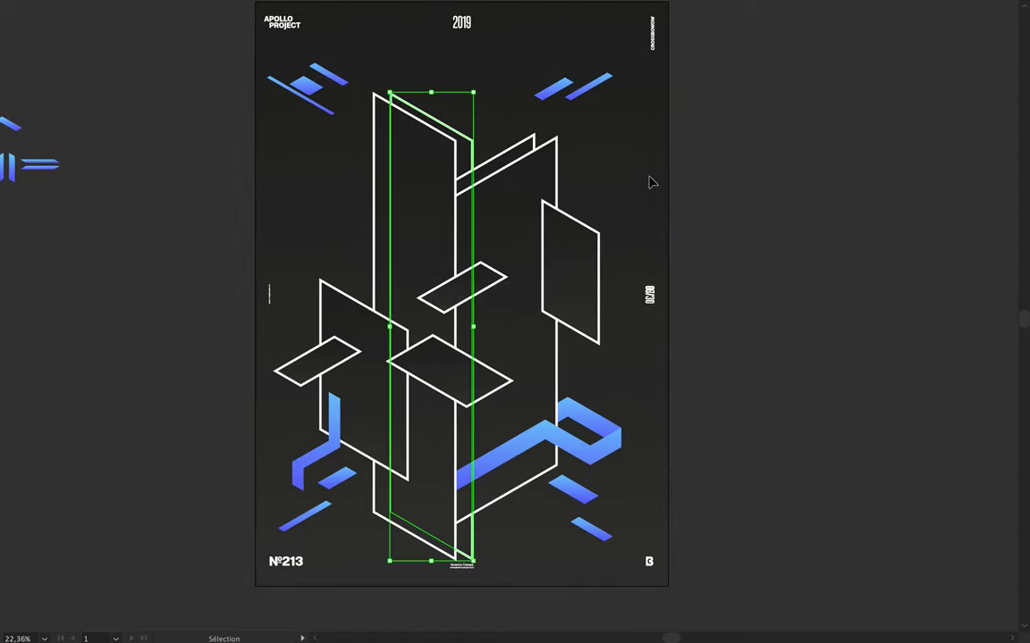
# Duplicate the outlined panel to the lower left and send the copy back one level.
pyautogui.moveTo(369, 333); pyautogui.dragTo(384, 324)
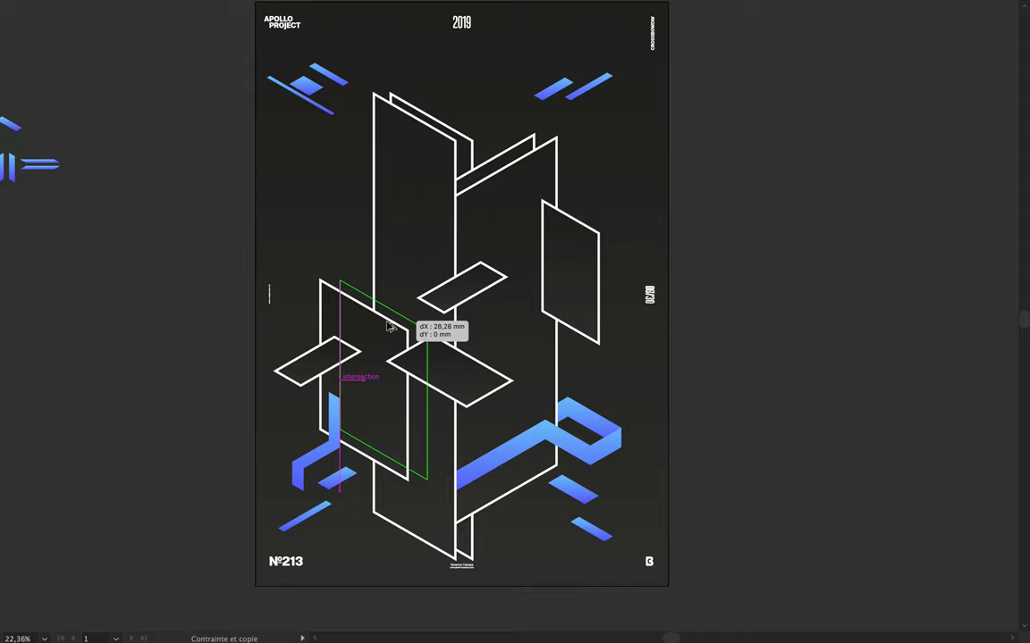
pyautogui.rightClick(384, 323)
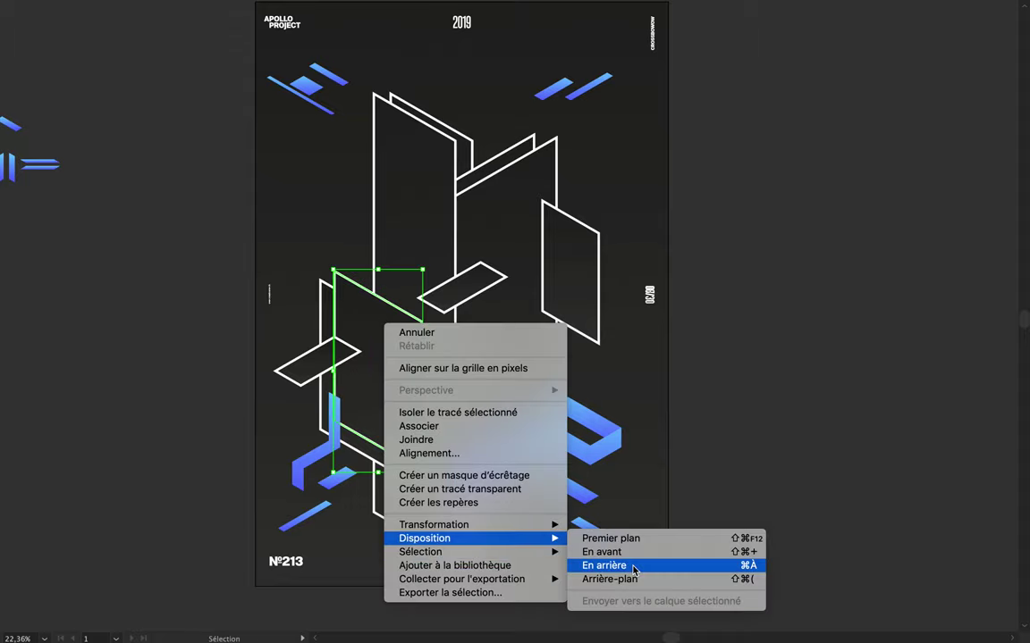
pyautogui.click(645, 563)
pyautogui.scroll(3, 355, 328)
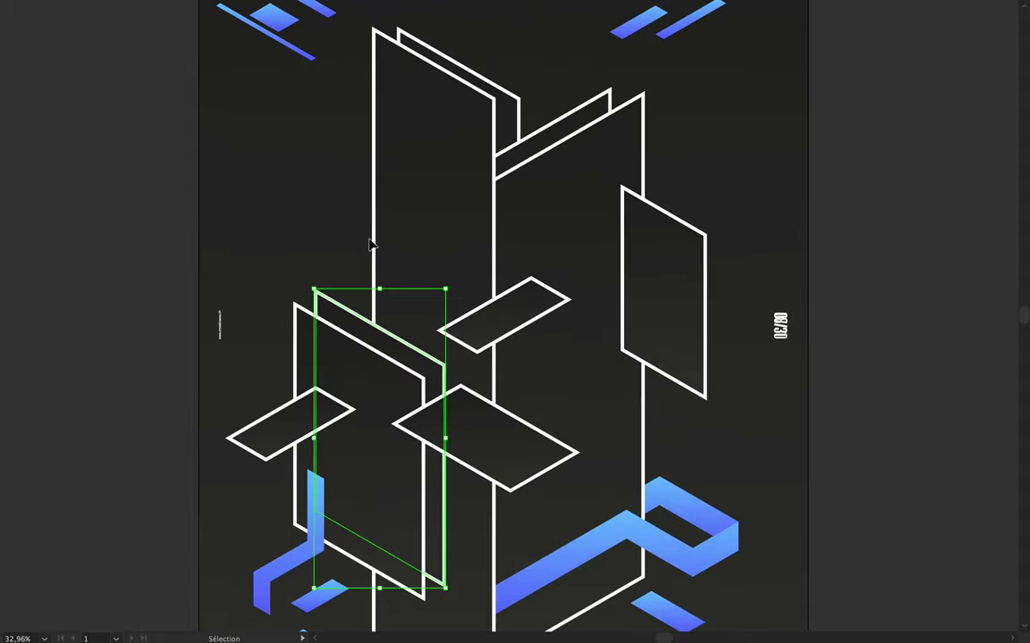
pyautogui.press('Tab')
pyautogui.scroll(2, 313, 353)
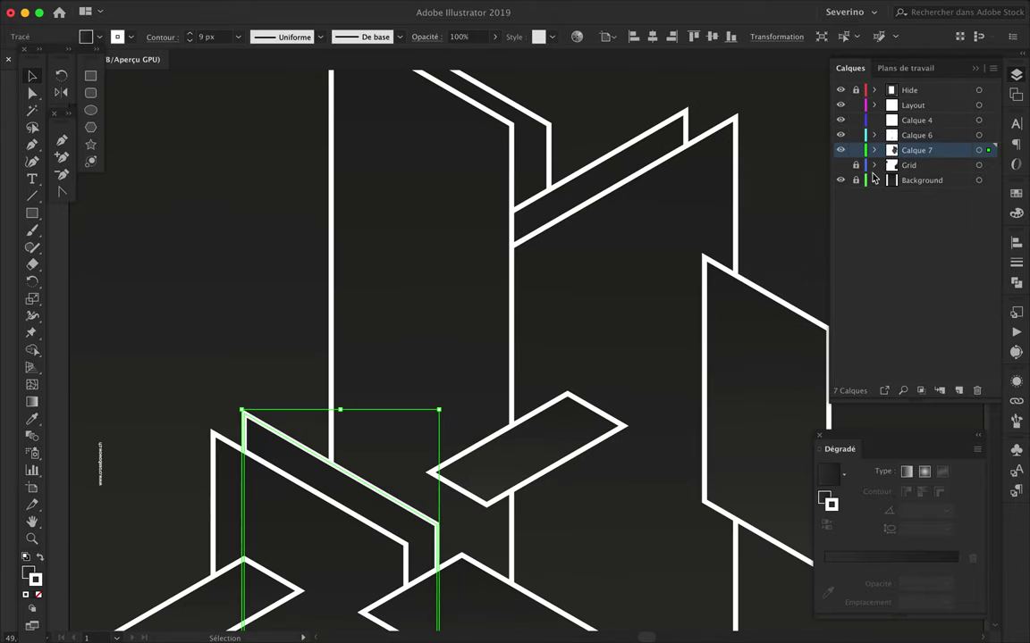
# Draw a narrow four-corner panel outline on the grid above the lower-left panels.
pyautogui.scroll(2, 313, 353)
pyautogui.press('p')
pyautogui.click(304, 301)
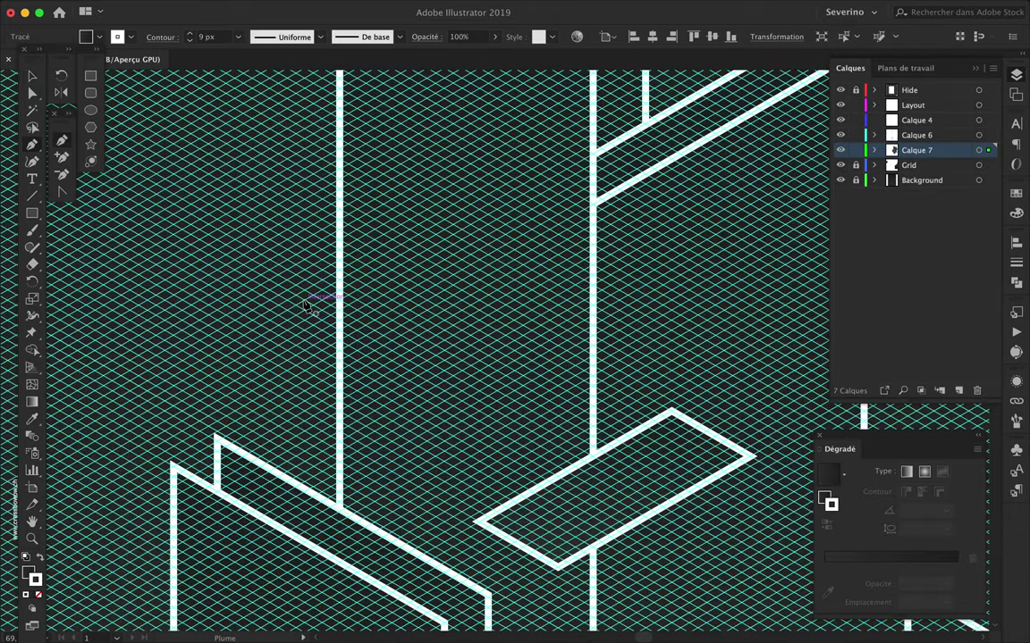
pyautogui.click(392, 350)
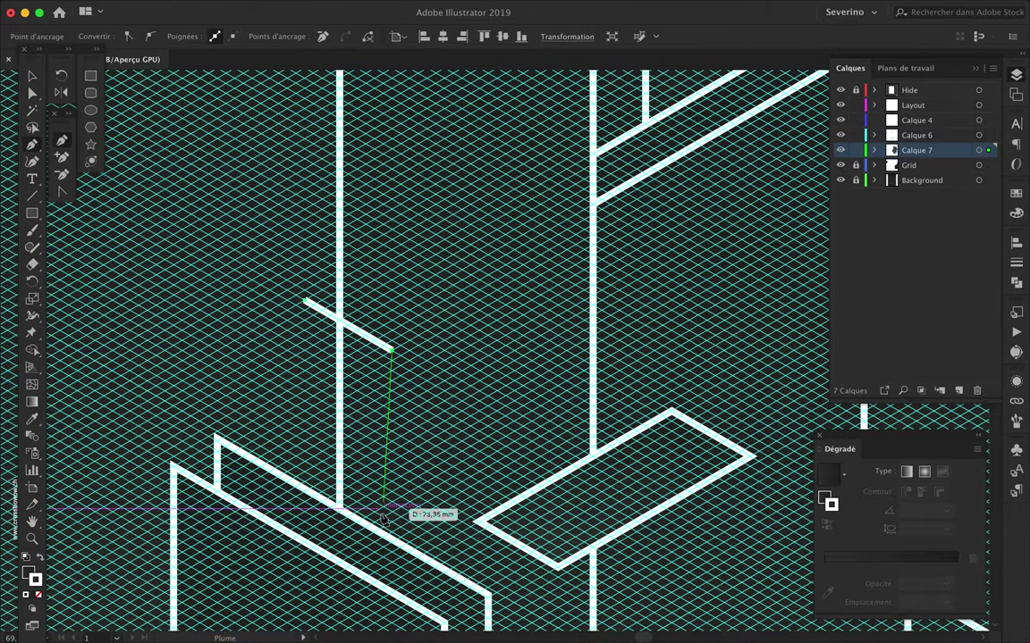
pyautogui.click(392, 572)
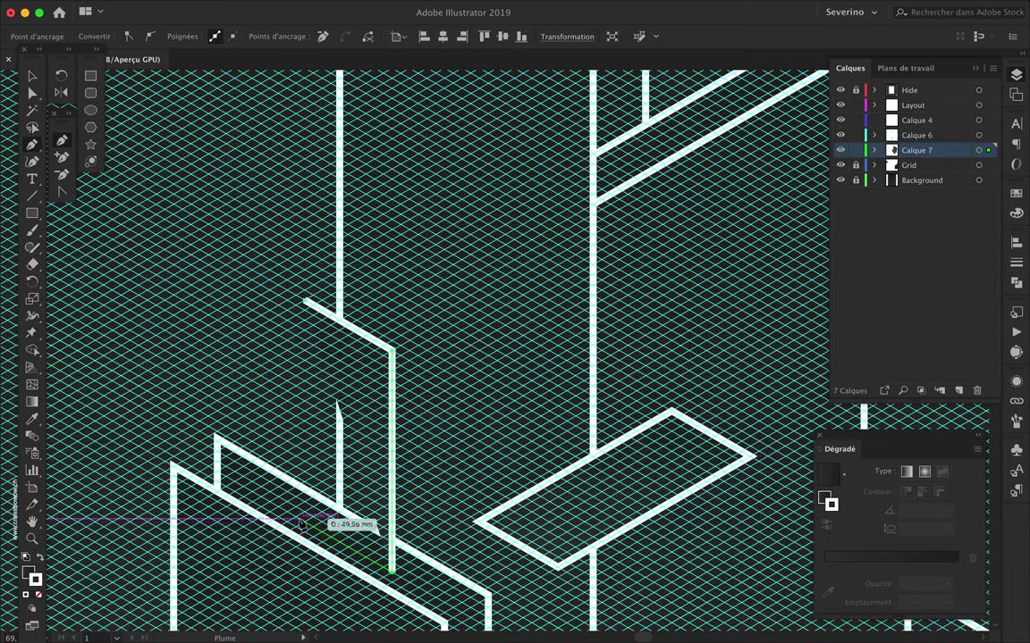
pyautogui.scroll(2, 298, 523)
pyautogui.click(300, 515)
pyautogui.click(309, 193)
pyautogui.scroll(-3, 413, 279)
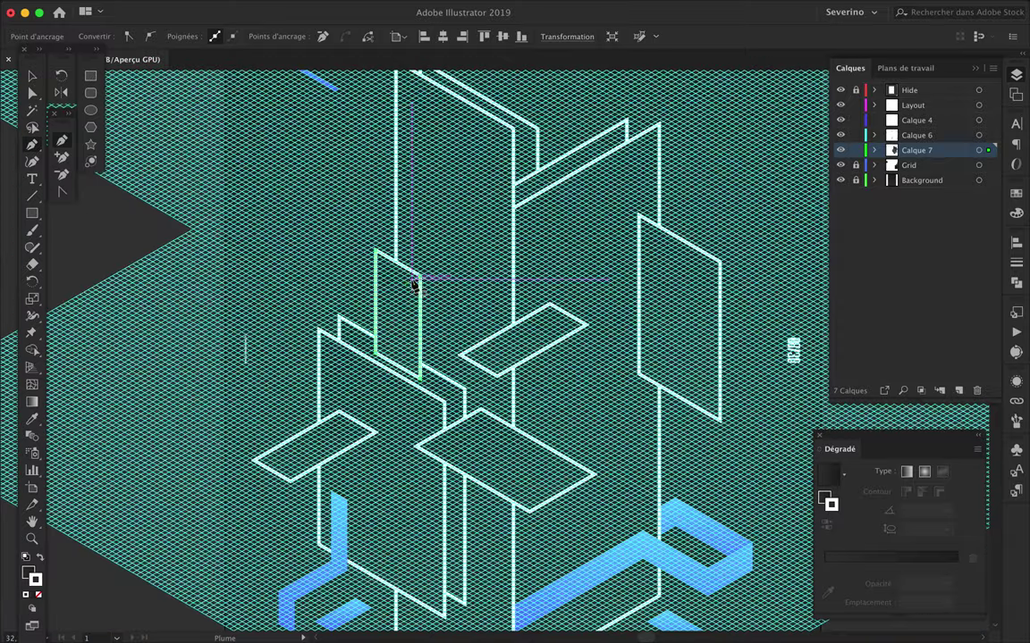
# Move the new panel down the tower and send it one level back behind the neighbouring slab.
pyautogui.moveTo(370, 257); pyautogui.dragTo(419, 411)
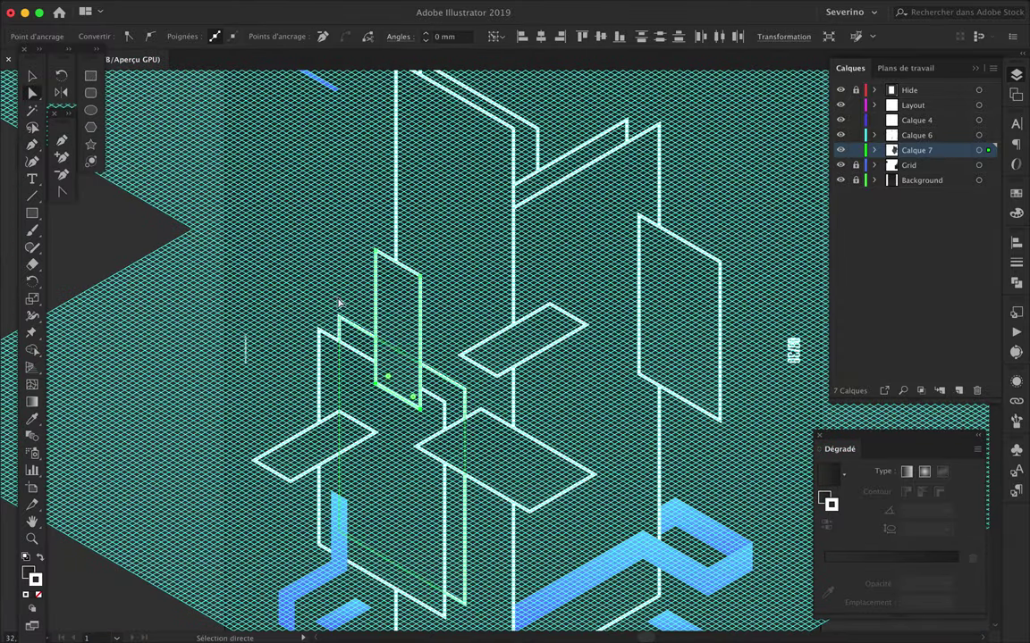
pyautogui.press('v')
pyautogui.rightClick(402, 308)
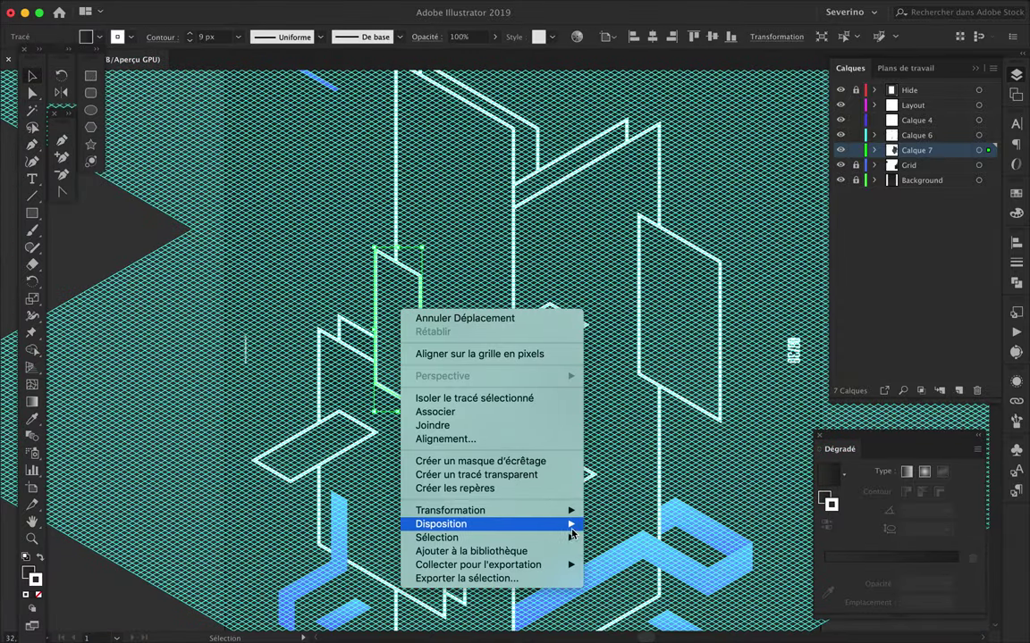
pyautogui.click(636, 552)
pyautogui.rightClick(408, 358)
pyautogui.click(537, 467)
pyautogui.rightClick(415, 354)
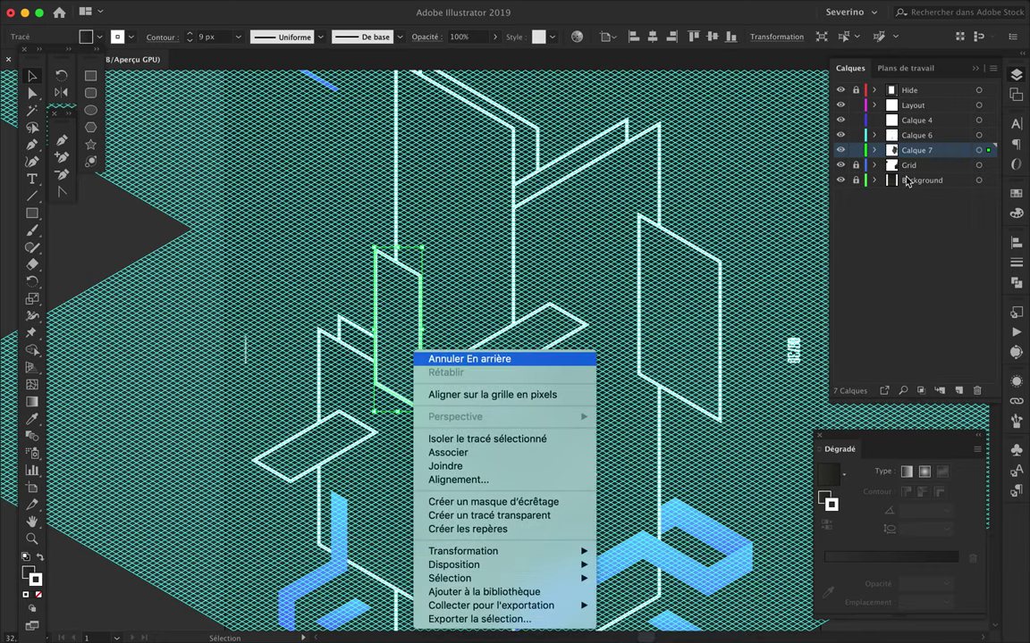
pyautogui.press('Return')
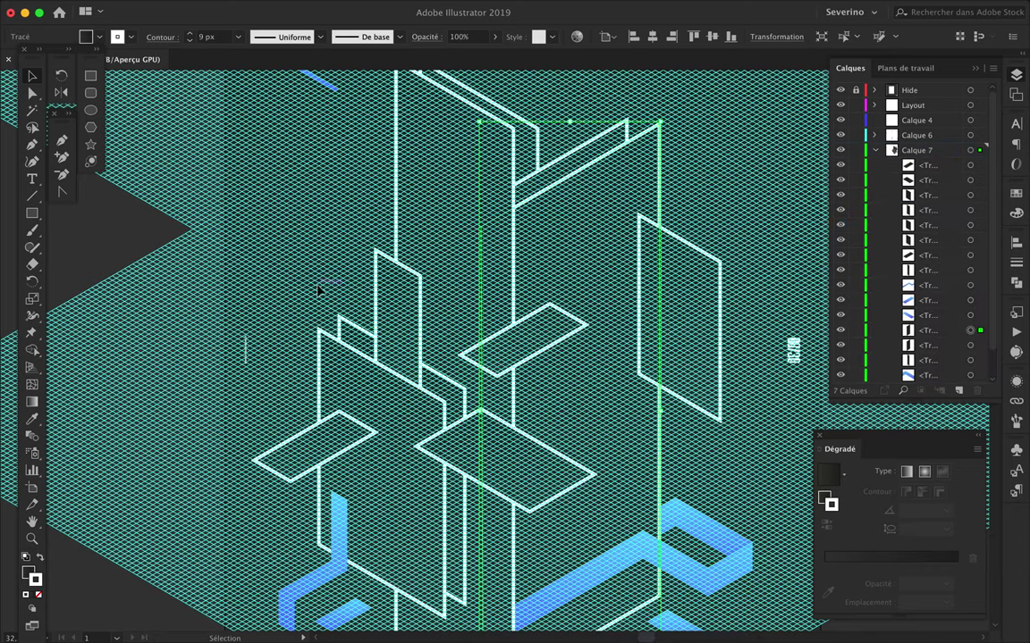
pyautogui.scroll(3, 331, 287)
pyautogui.scroll(-3, 340, 290)
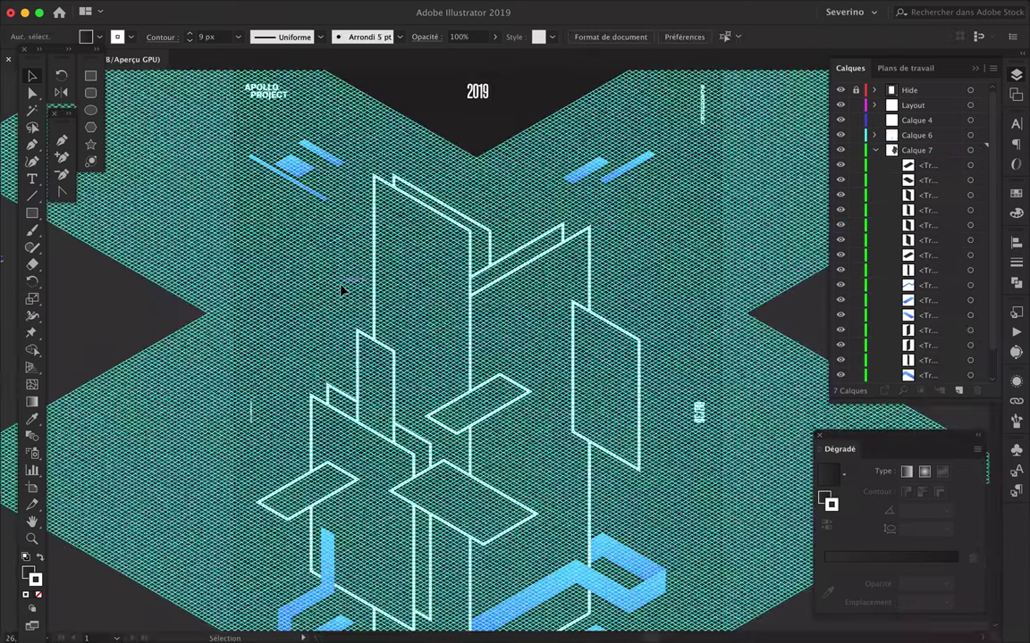
pyautogui.hscroll(2, 341, 289)
pyautogui.hscroll(3, 340, 290)
pyautogui.scroll(3, 340, 290)
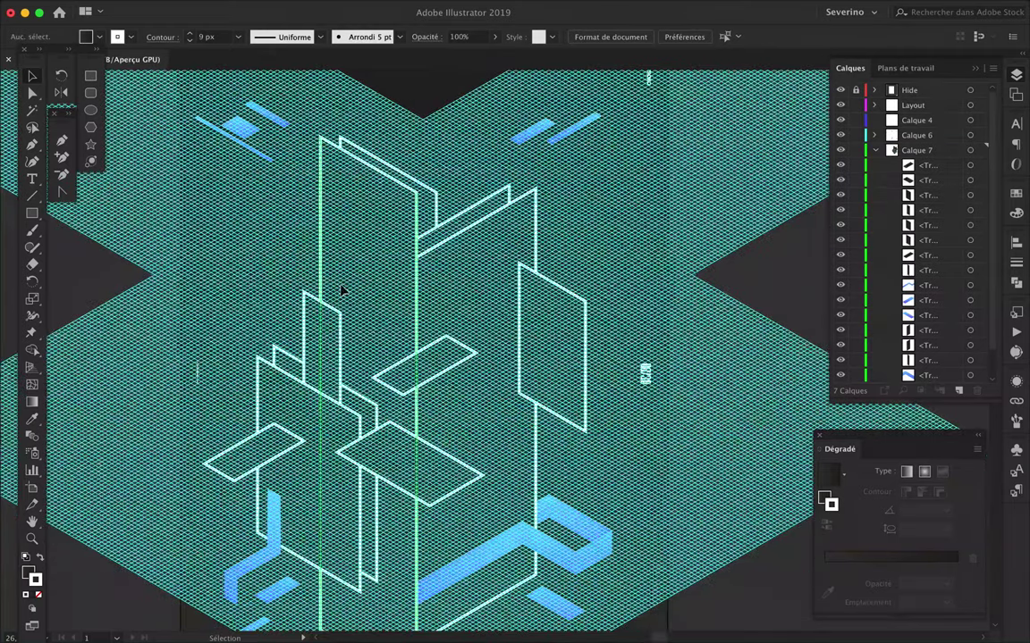
# Draw a bent zigzag bracket path on the grid between the central panels.
pyautogui.scroll(3, 469, 278)
pyautogui.press('p')
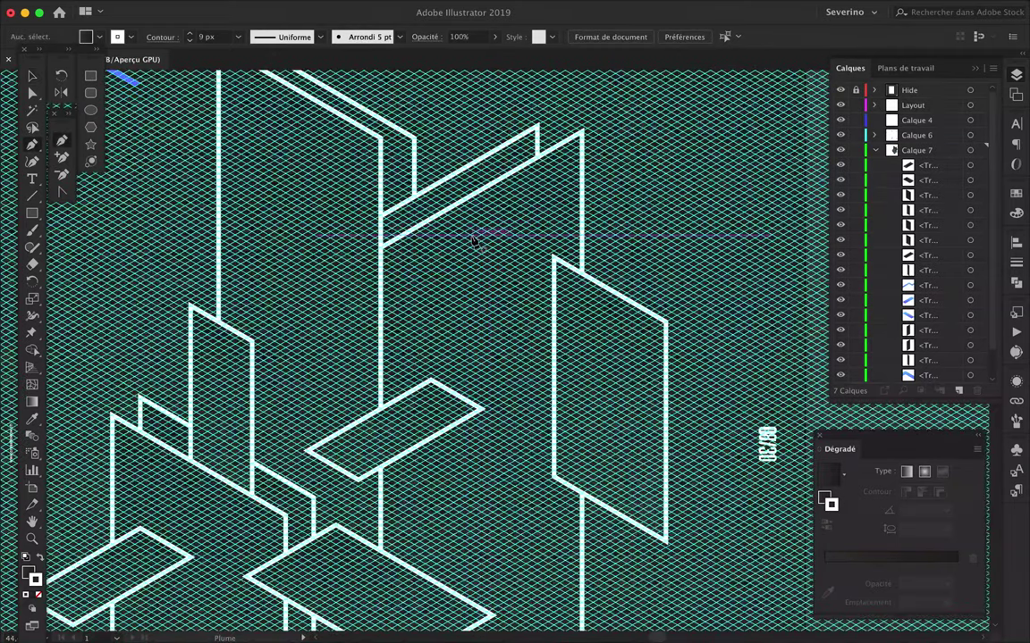
pyautogui.scroll(2, 474, 242)
pyautogui.click(470, 235)
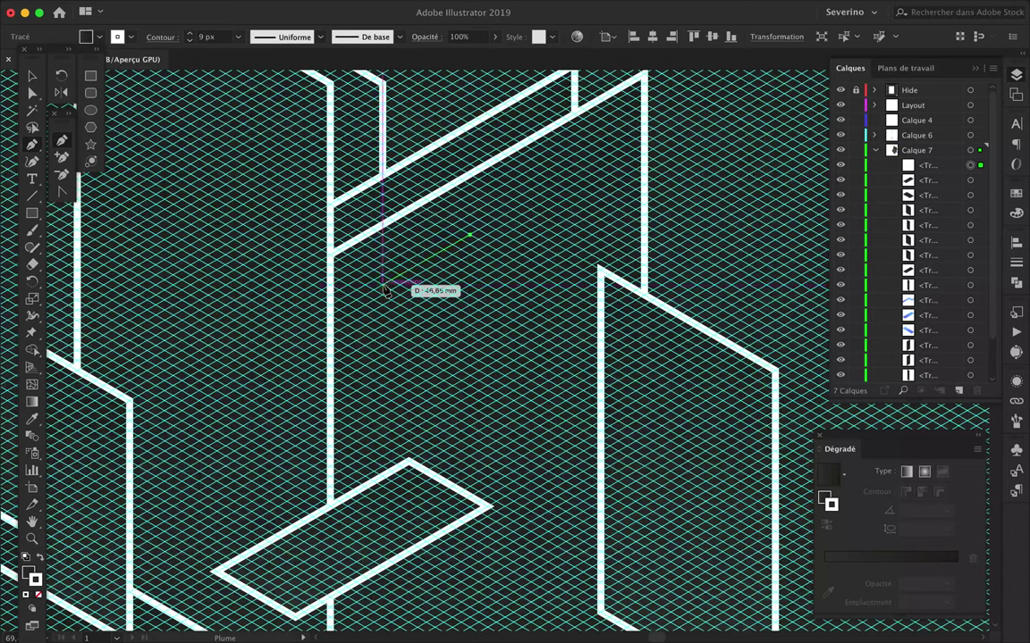
pyautogui.click(314, 365)
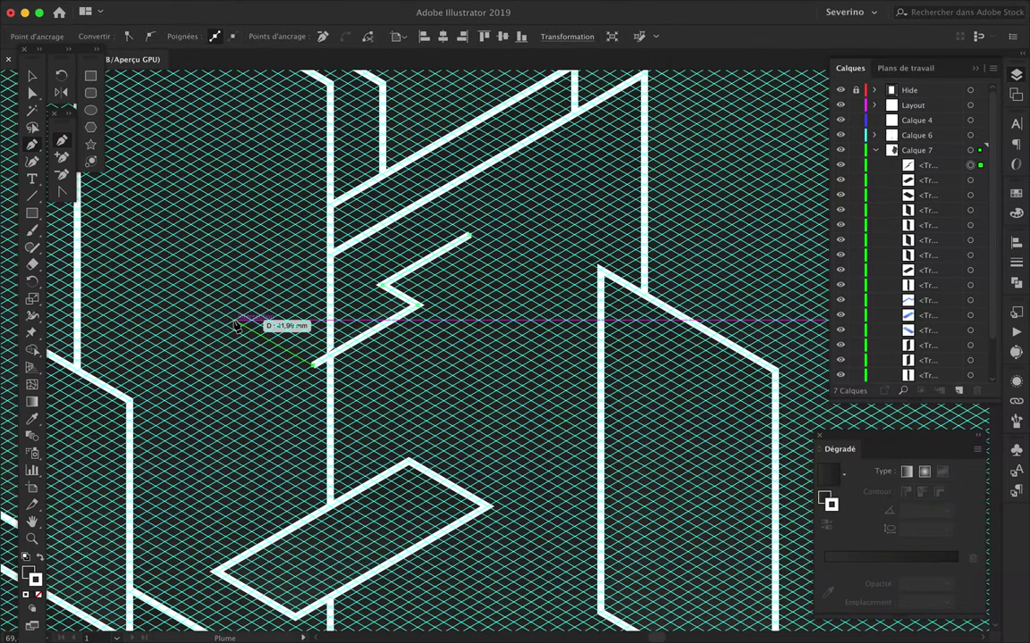
pyautogui.click(235, 322)
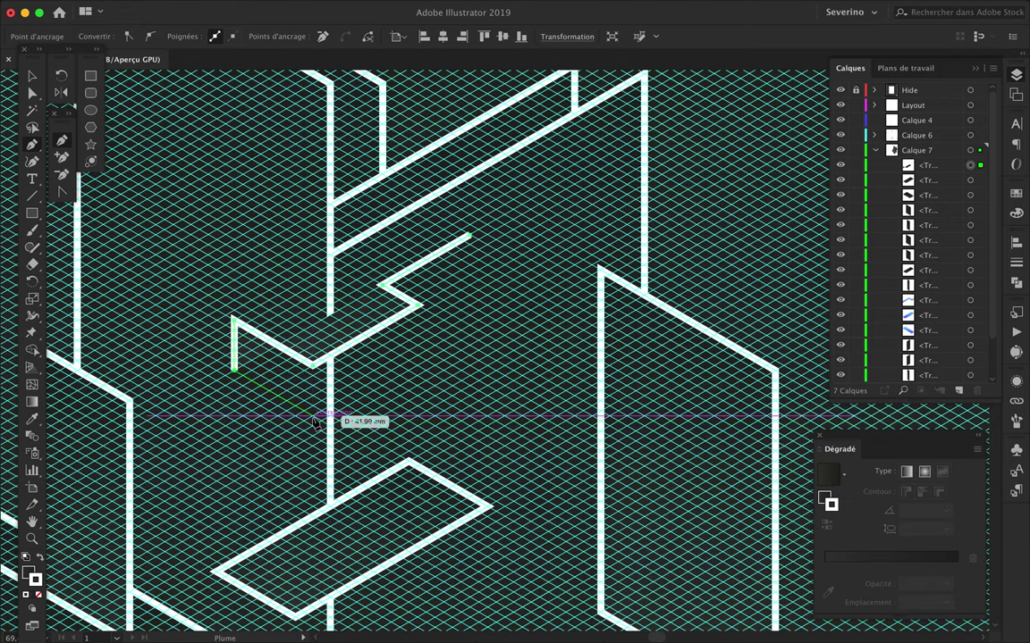
pyautogui.click(427, 354)
# Lower the bracket's end anchor and apply the blue gradient fill with the Eyedropper.
pyautogui.press('a')
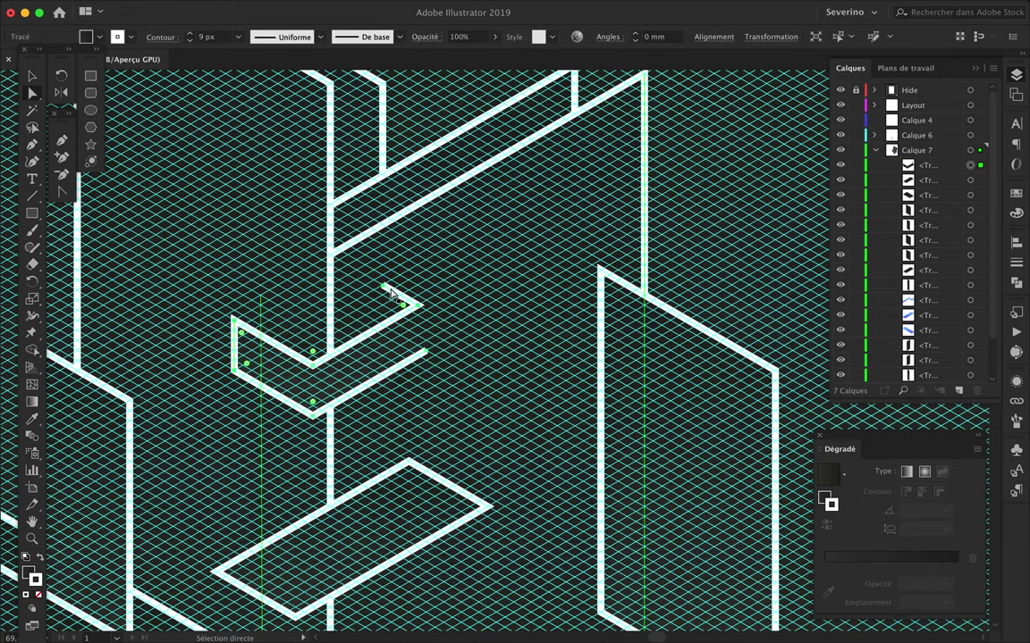
pyautogui.moveTo(385, 287); pyautogui.dragTo(427, 355)
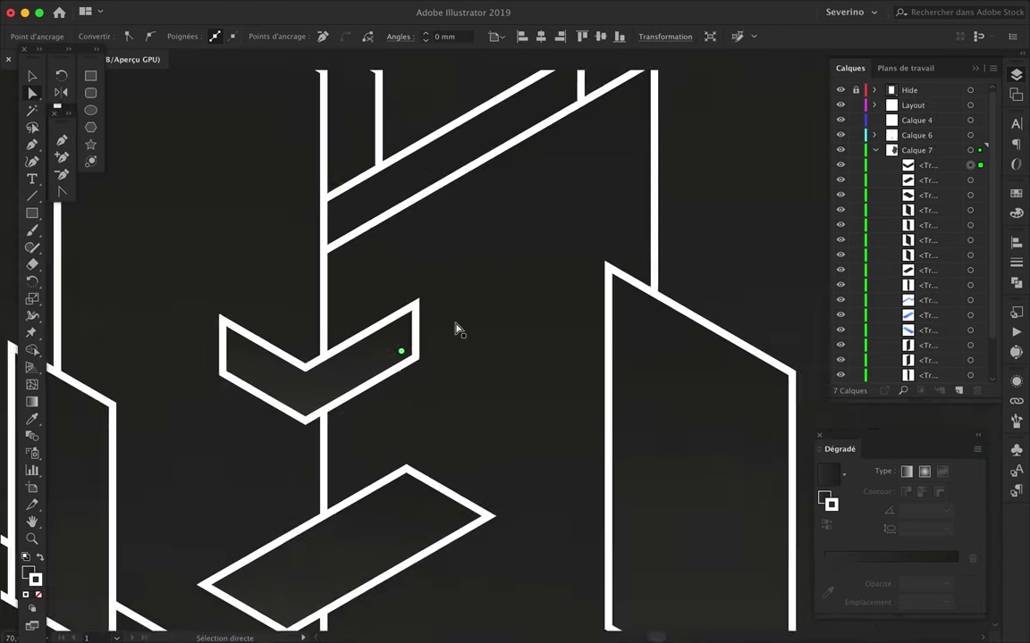
pyautogui.scroll(-5, 455, 329)
pyautogui.press('i')
pyautogui.click(458, 342)
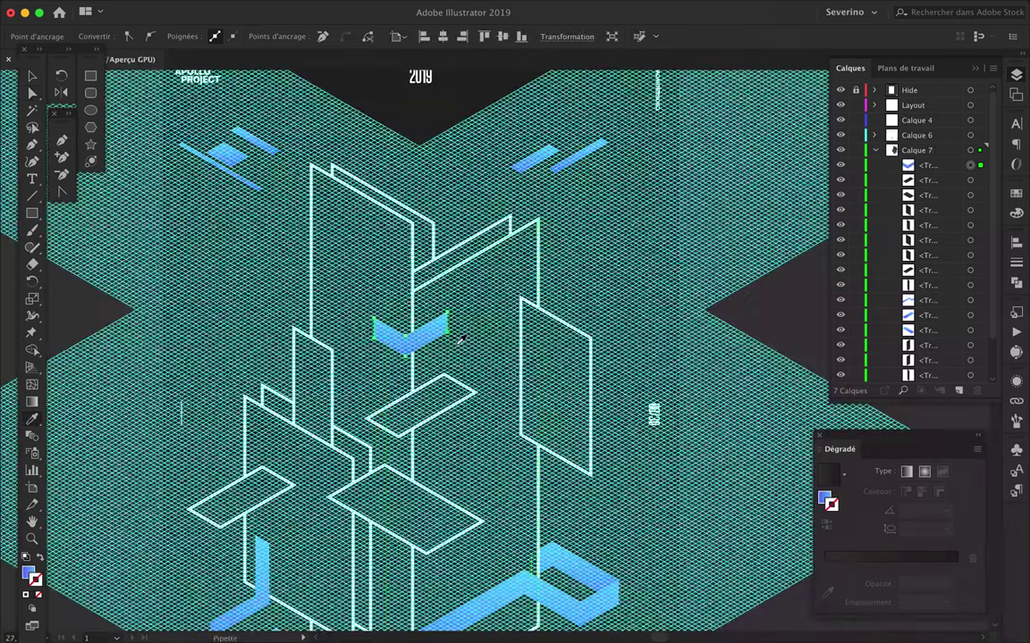
# Draw a vertical four-corner face at the chevron's right arm, discarding a stray first attempt.
pyautogui.scroll(5, 459, 340)
pyautogui.click(457, 289)
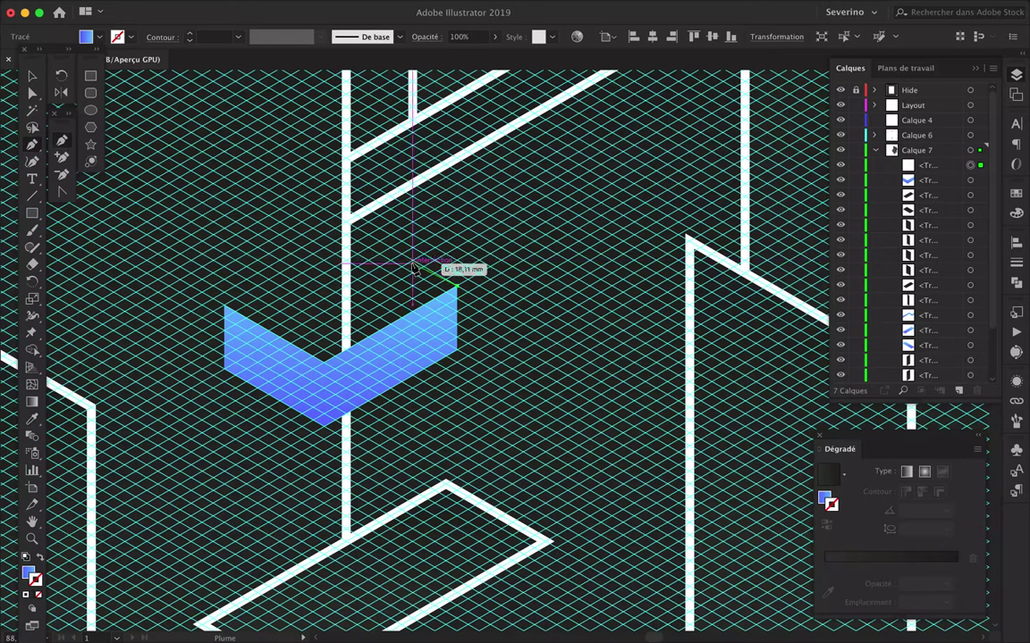
pyautogui.click(401, 258)
pyautogui.click(401, 304)
pyautogui.hotkey('ctrl', 'z')
pyautogui.hotkey('ctrl', 'z')
pyautogui.hotkey('ctrl', 'z')
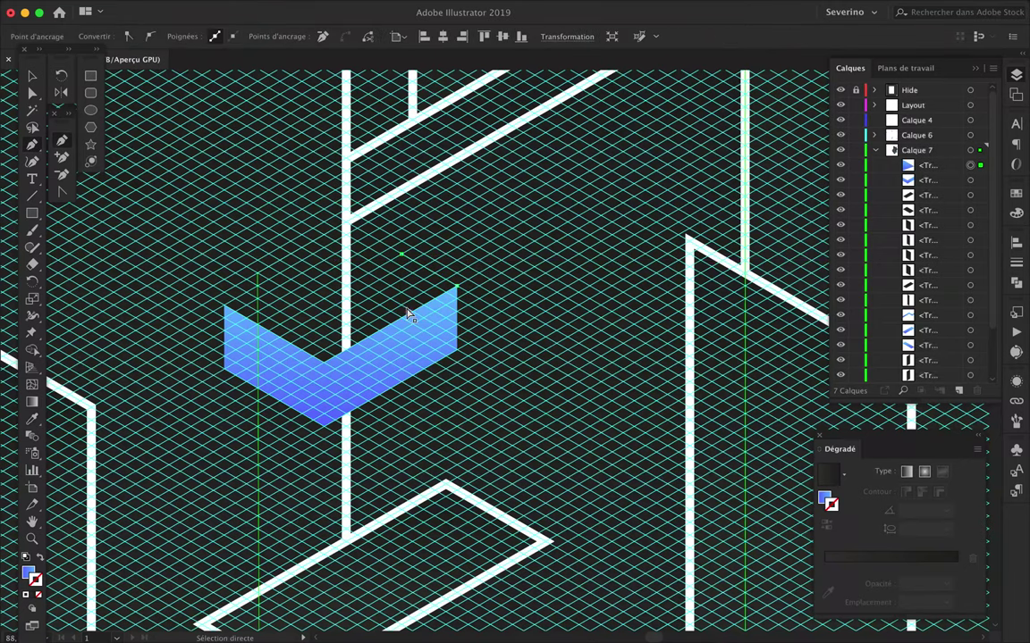
pyautogui.click(379, 242)
pyautogui.click(379, 309)
pyautogui.click(457, 349)
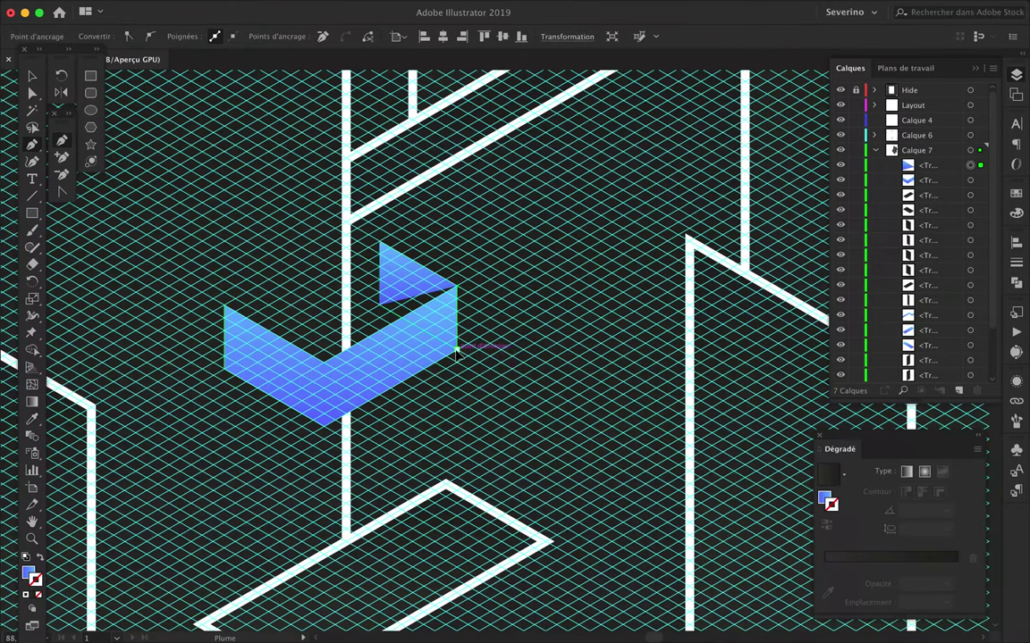
pyautogui.click(456, 286)
pyautogui.click(379, 243)
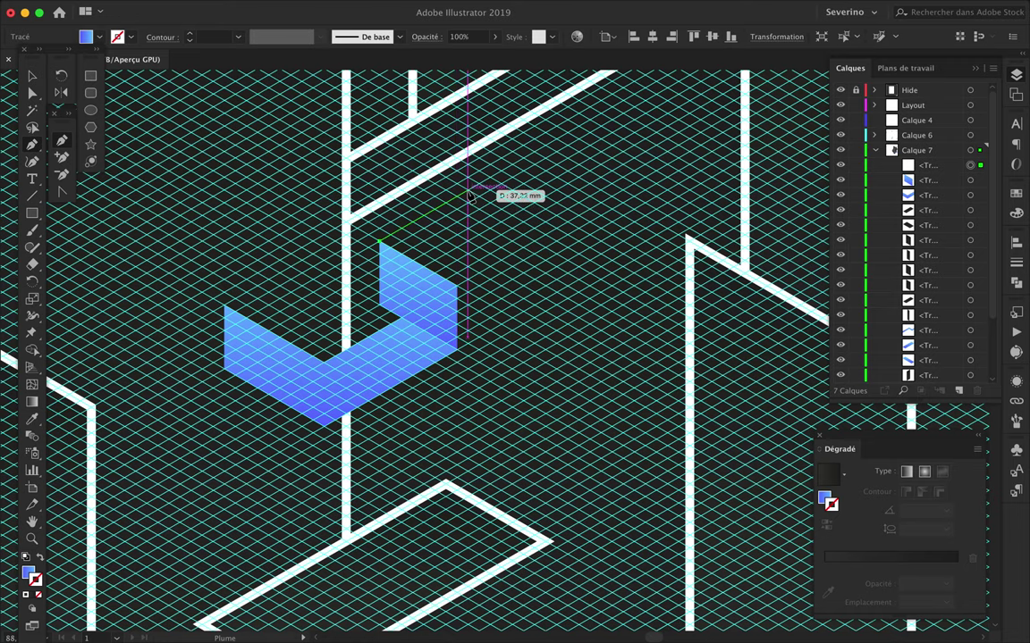
# Add a triangular top face and snap its right edge onto the grid.
pyautogui.click(468, 193)
pyautogui.click(467, 242)
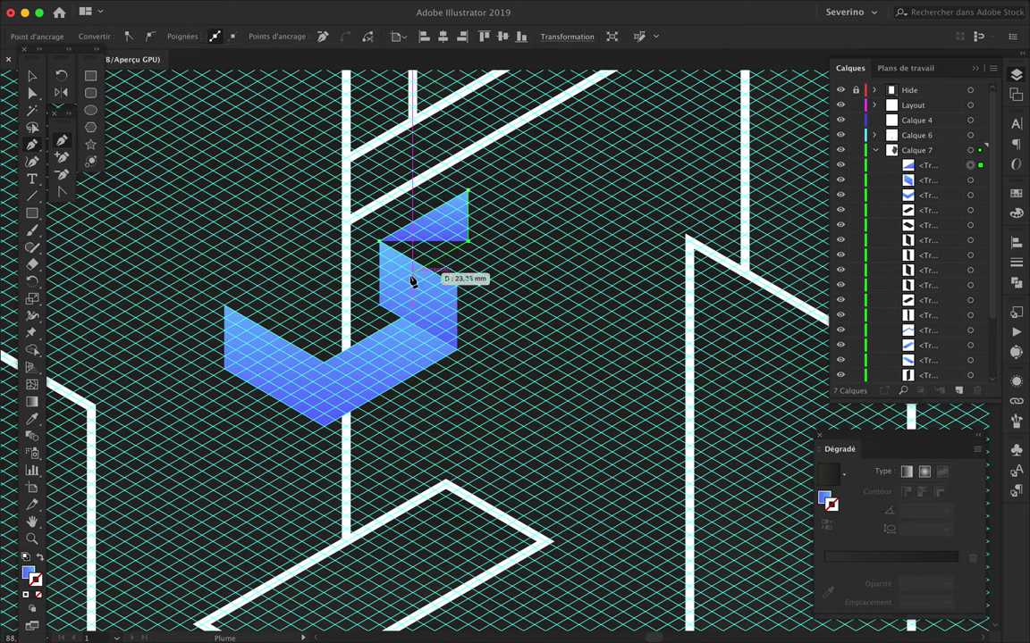
pyautogui.click(379, 242)
pyautogui.press('a')
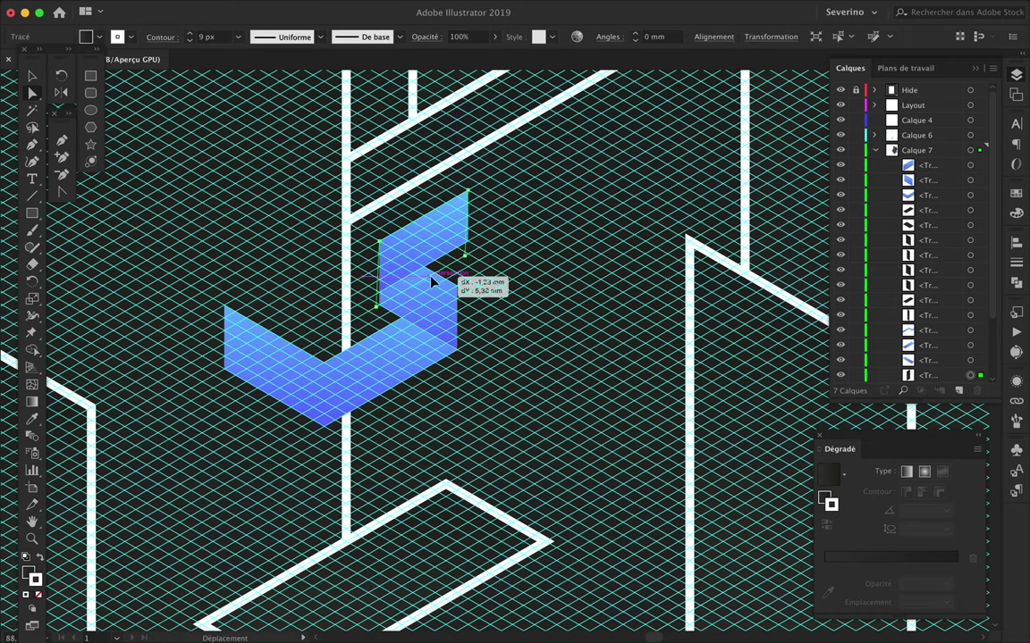
pyautogui.moveTo(433, 280); pyautogui.dragTo(428, 284)
pyautogui.scroll(5, 428, 285)
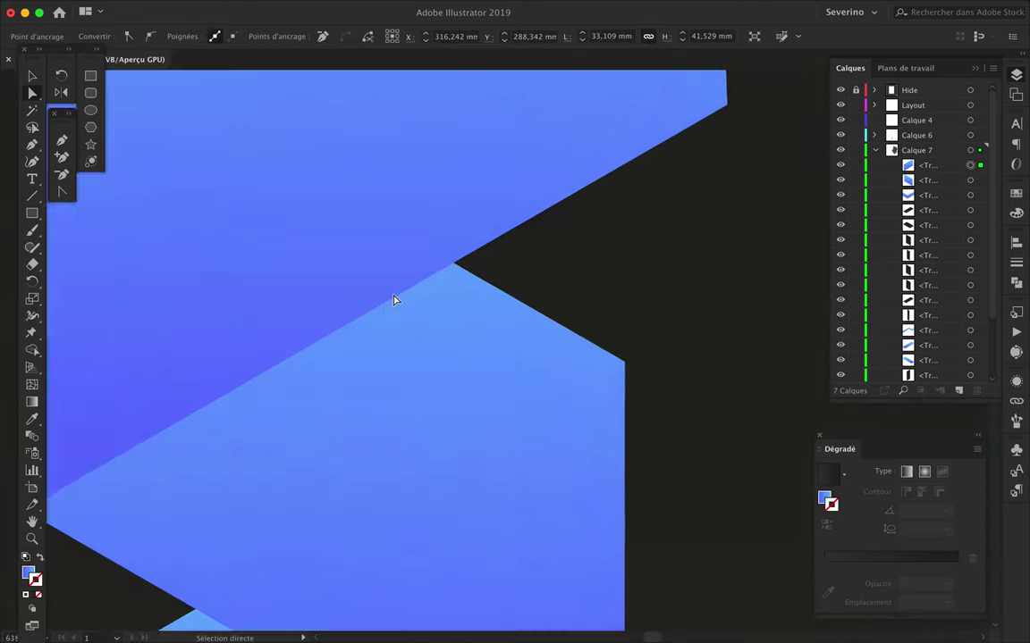
pyautogui.scroll(-3, 395, 299)
pyautogui.click(384, 301)
pyautogui.scroll(-5, 473, 293)
pyautogui.press('v')
pyautogui.moveTo(926, 179); pyautogui.dragTo(927, 206)
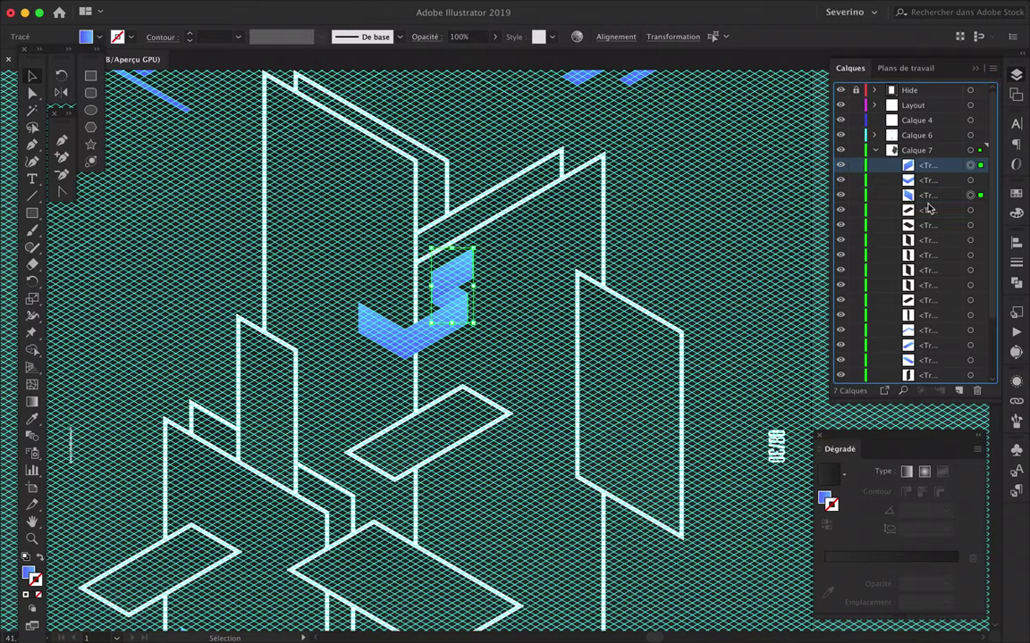
# Move the three new bracket faces into Calque 6 and toggle the grid to check the result.
pyautogui.click(655, 242)
pyautogui.keyDown('shift'); pyautogui.click(923, 200); pyautogui.keyUp('shift')
pyautogui.moveTo(923, 180); pyautogui.dragTo(916, 134)
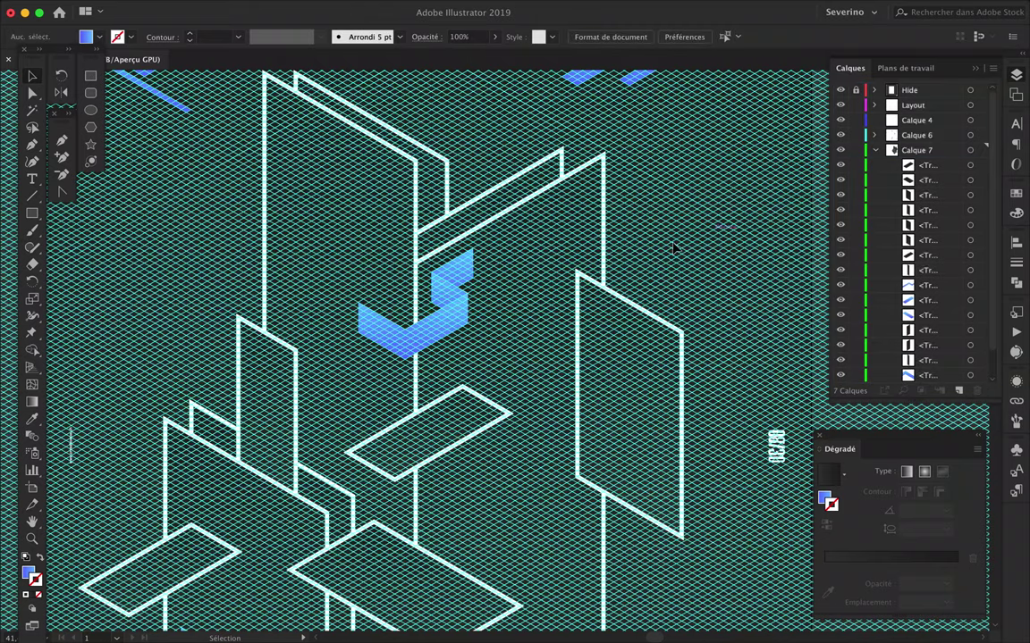
pyautogui.click(840, 165)
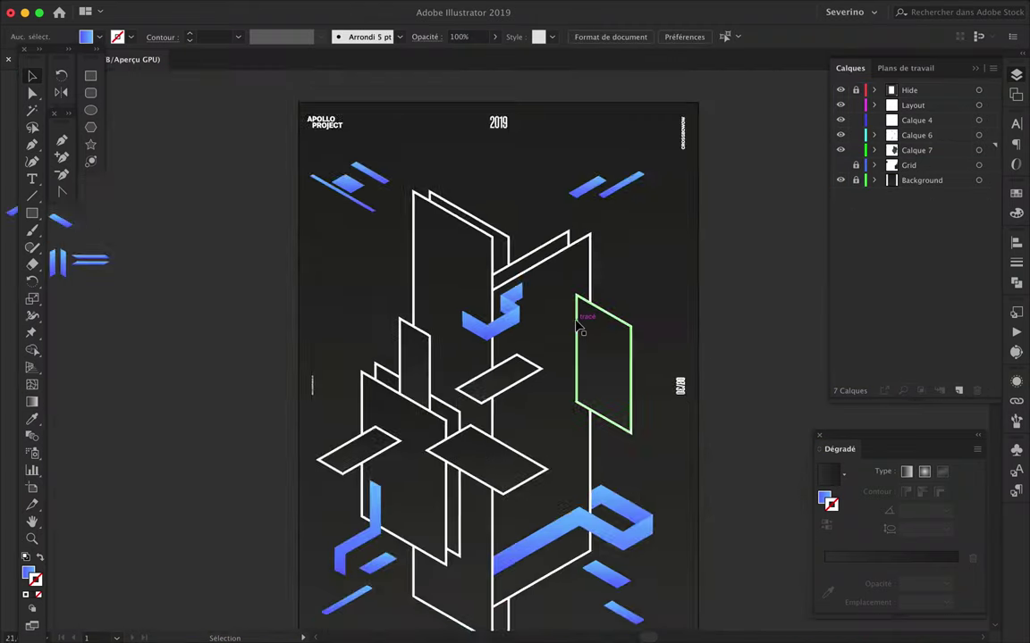
pyautogui.click(840, 165)
# Stretch the bracket's left arm further left and draw a vertical end face there.
pyautogui.moveTo(339, 331); pyautogui.dragTo(145, 264)
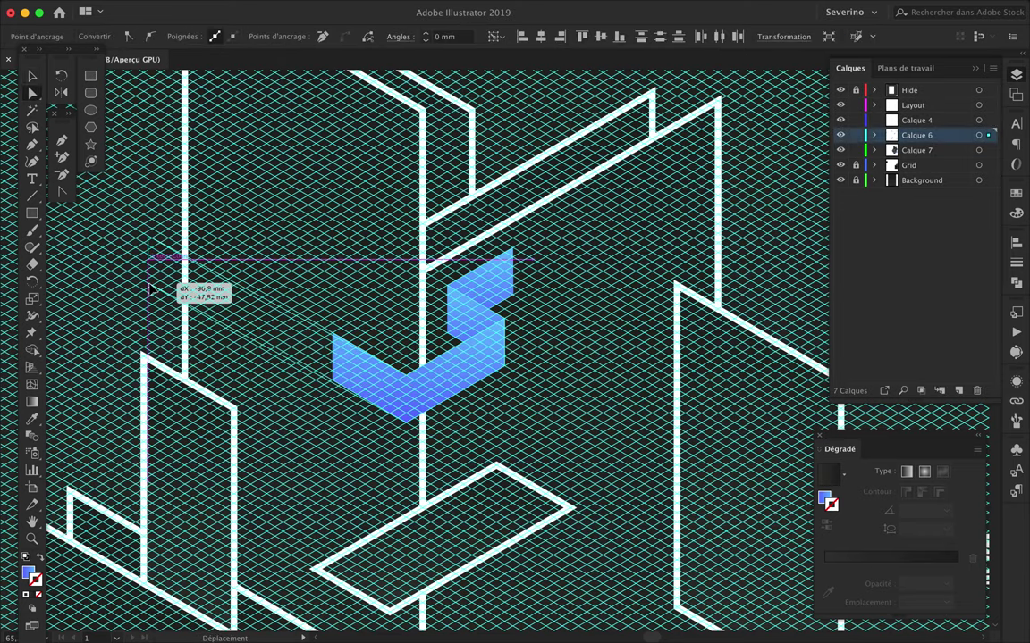
pyautogui.moveTo(148, 291); pyautogui.dragTo(153, 285)
pyautogui.hotkey('ctrl', '+')
pyautogui.hotkey('ctrl', '+')
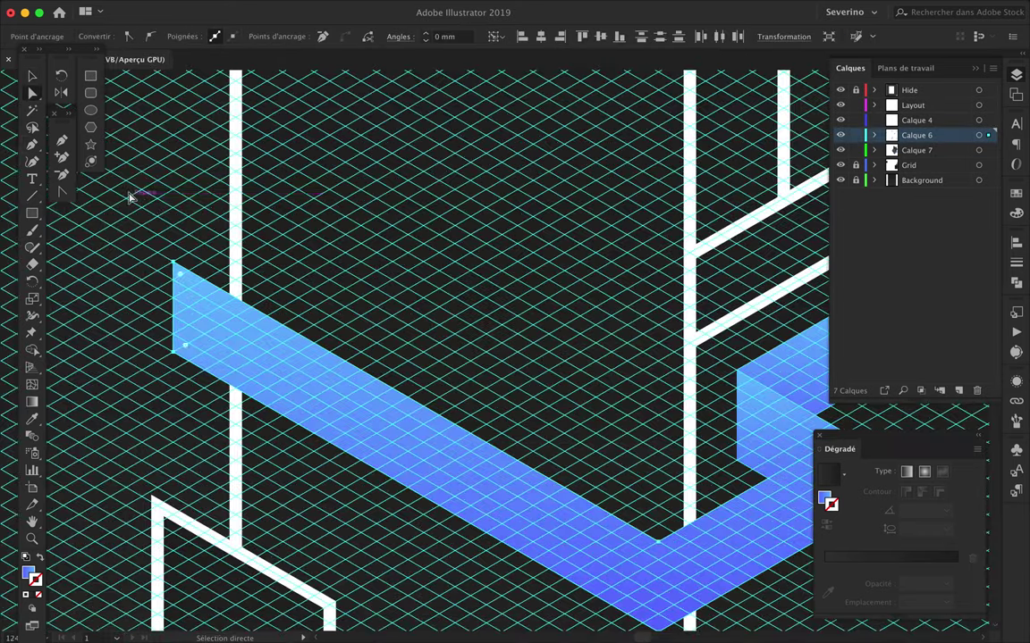
pyautogui.press('p')
pyautogui.click(266, 209)
pyautogui.click(266, 309)
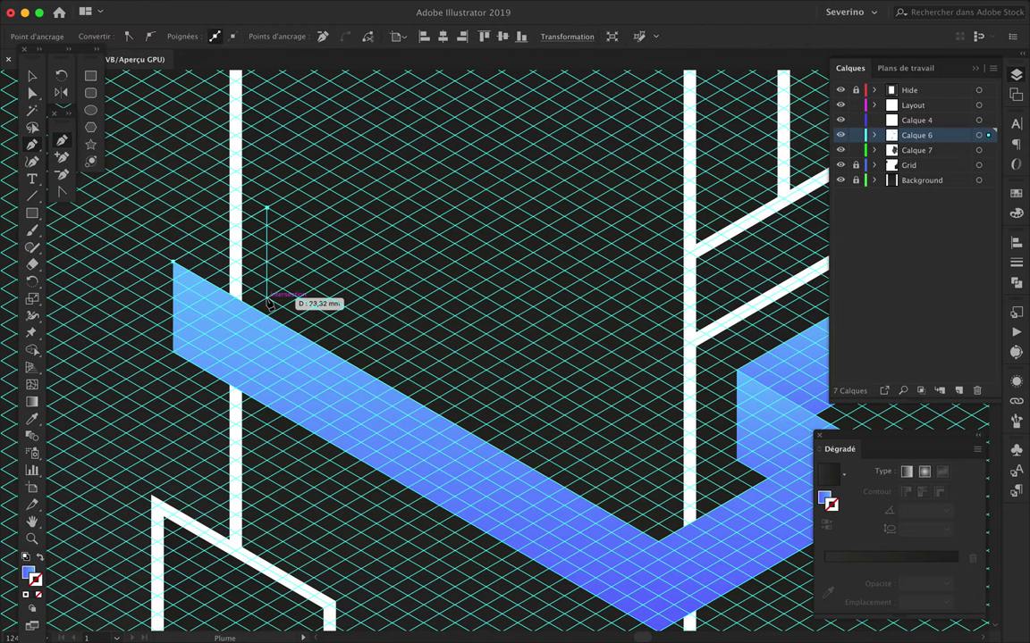
pyautogui.click(173, 351)
pyautogui.click(172, 262)
pyautogui.click(266, 209)
# Restack the new end face in the Layers panel and move it into Calque 7.
pyautogui.press('v')
pyautogui.click(874, 150)
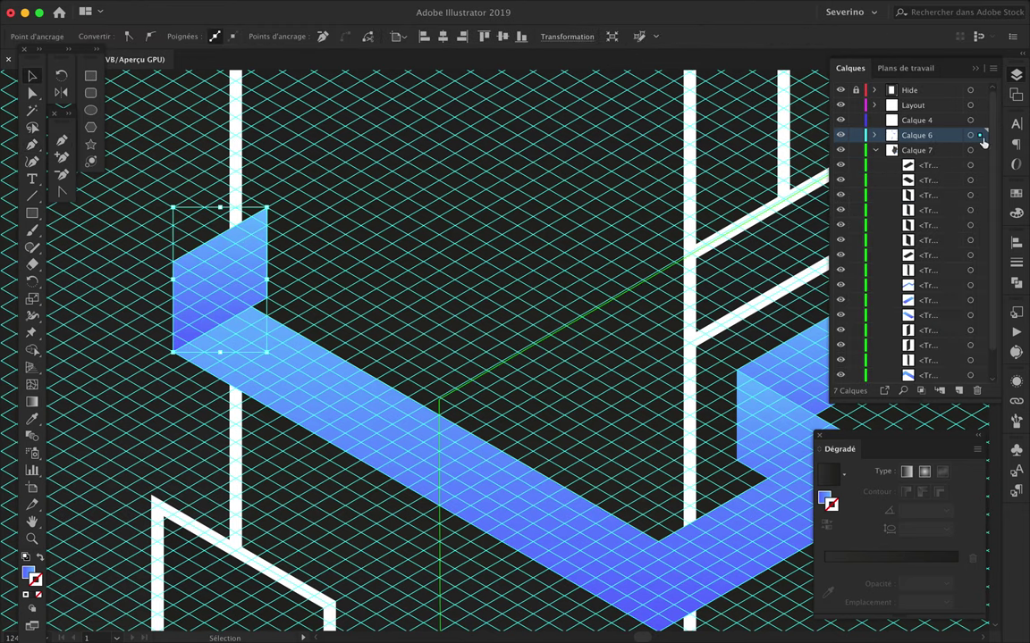
pyautogui.click(871, 135)
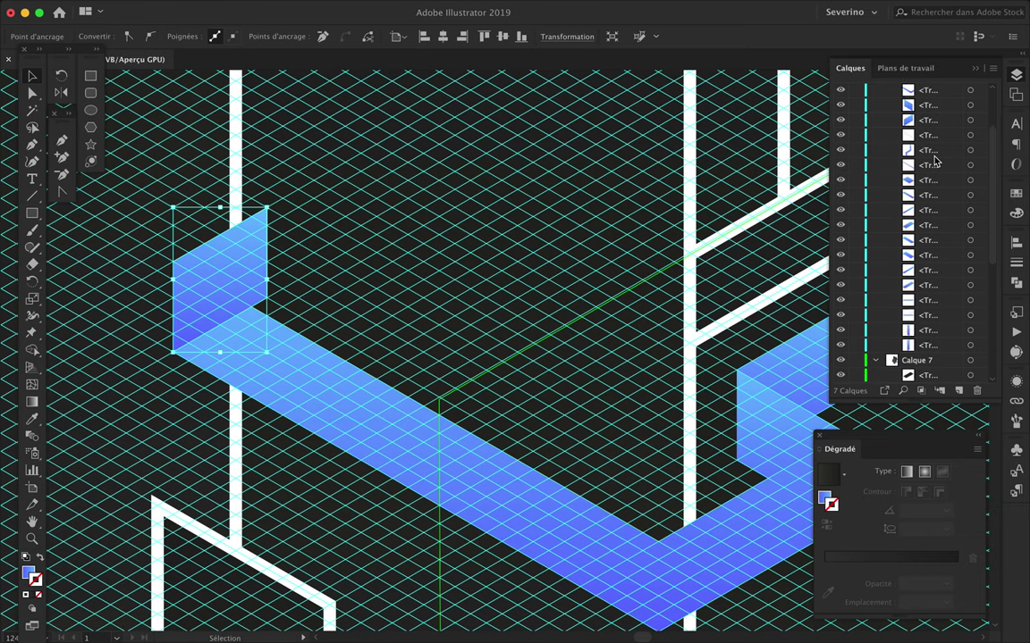
pyautogui.scroll(-3, 928, 268)
pyautogui.scroll(-3, 928, 379)
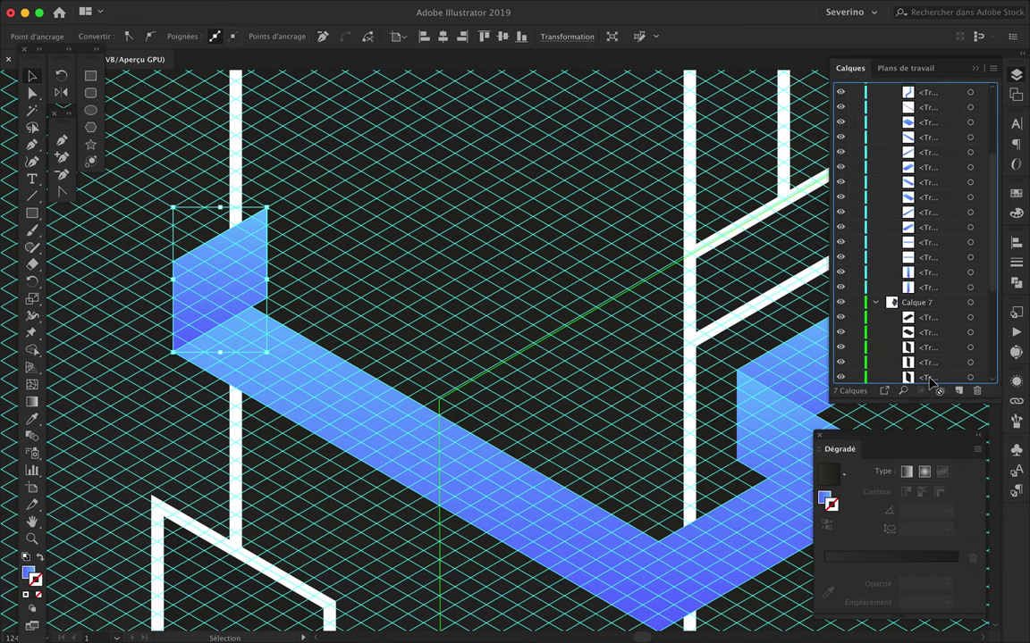
pyautogui.scroll(-2, 934, 385)
pyautogui.moveTo(932, 385); pyautogui.dragTo(925, 343)
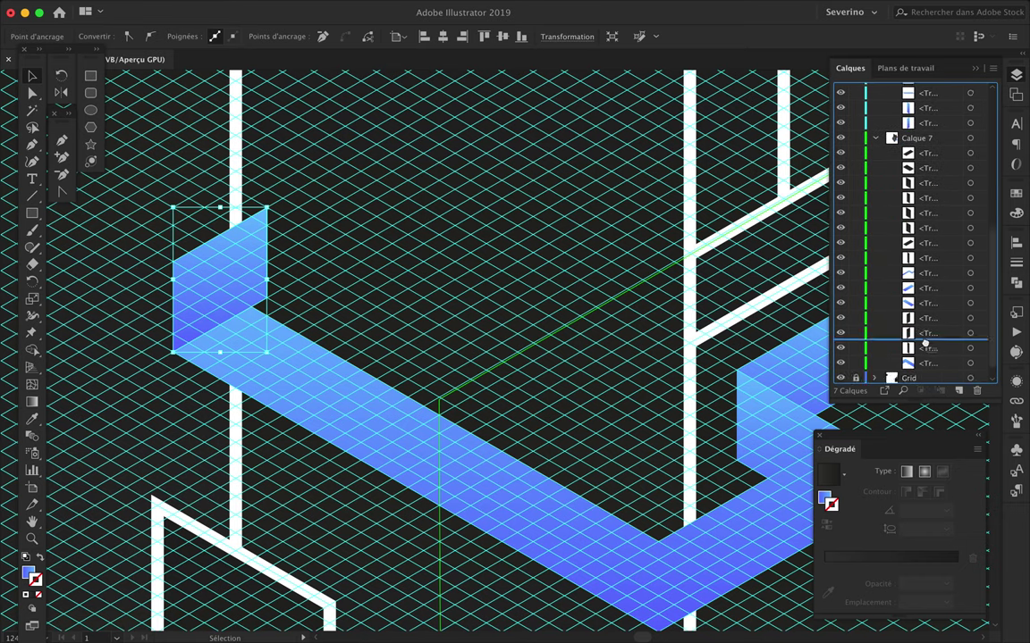
pyautogui.scroll(5, 930, 340)
pyautogui.scroll(1, 934, 268)
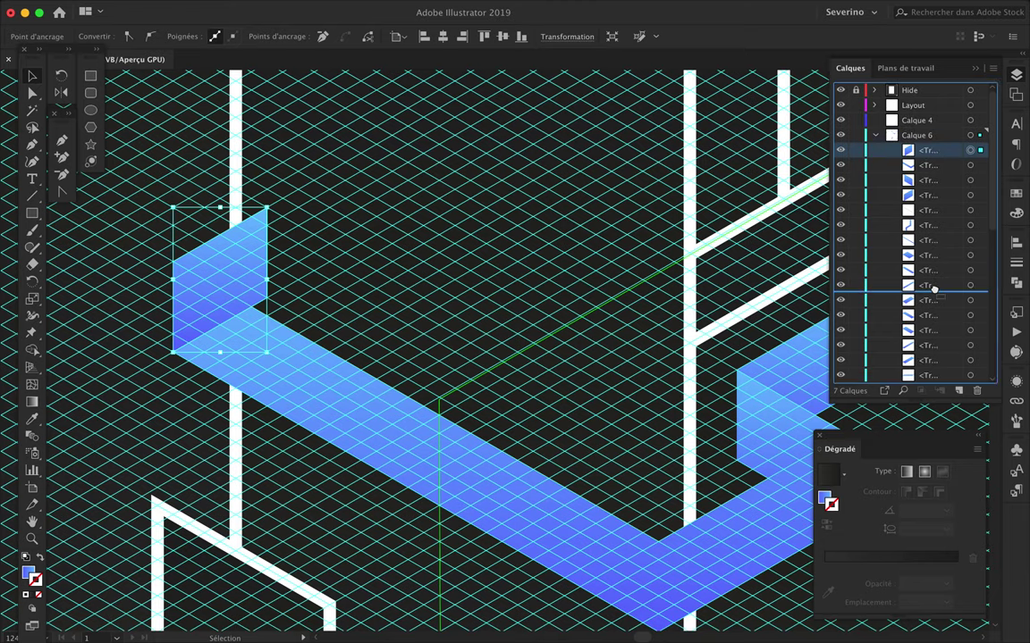
pyautogui.moveTo(934, 289); pyautogui.dragTo(911, 361)
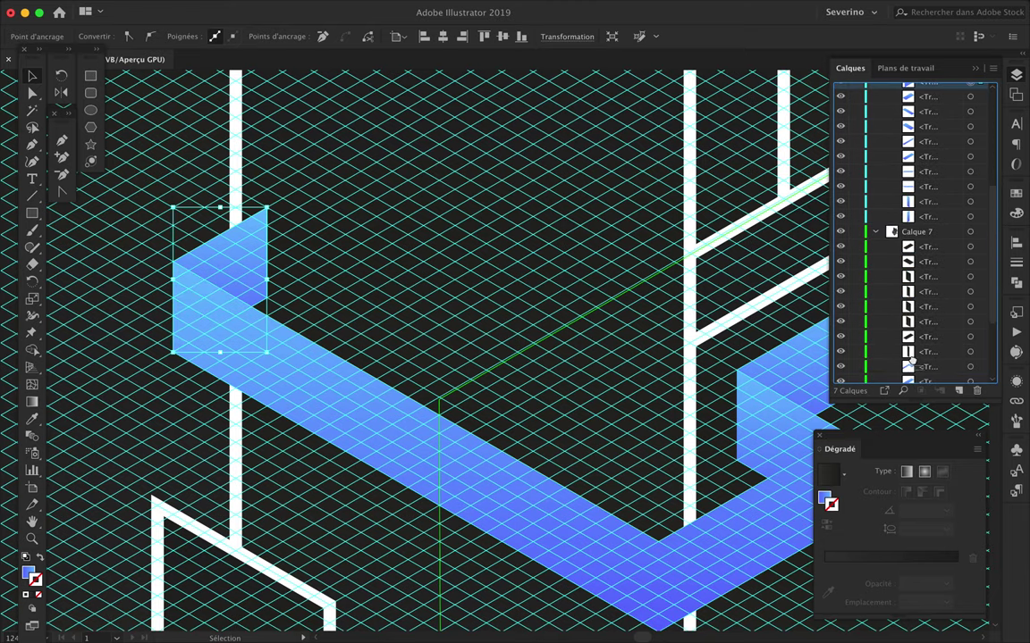
pyautogui.click(969, 307)
pyautogui.scroll(-10, 476, 276)
pyautogui.scroll(5, 628, 314)
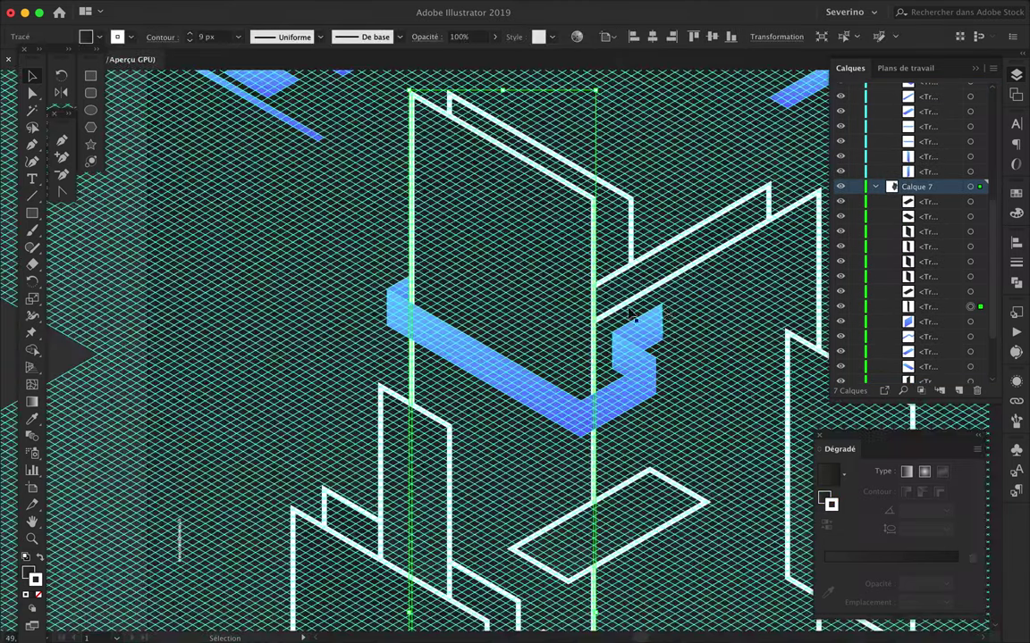
# Lengthen the bracket's right arm by dragging its anchors further out.
pyautogui.press('a')
pyautogui.moveTo(662, 308)
pyautogui.mouseDown()
pyautogui.moveTo(718, 259)
pyautogui.moveTo(687, 239)
pyautogui.mouseUp()
pyautogui.scroll(5, 718, 263)
pyautogui.press('-')
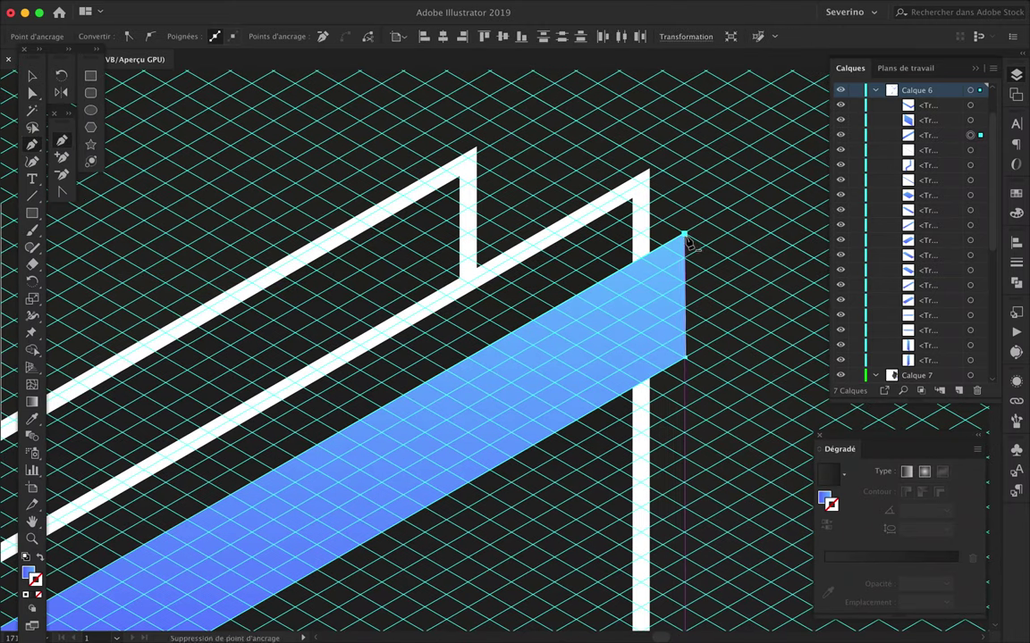
# Draw a vertical four-corner blue face capping the band's right end.
pyautogui.press('p')
pyautogui.press('super+shift+bracketright')
pyautogui.click(575, 170)
pyautogui.click(576, 295)
pyautogui.click(685, 357)
pyautogui.click(685, 234)
# Drop the left bracket part from the selection and move the L-shaped piece down 40.79 mm.
pyautogui.press('super+minus')
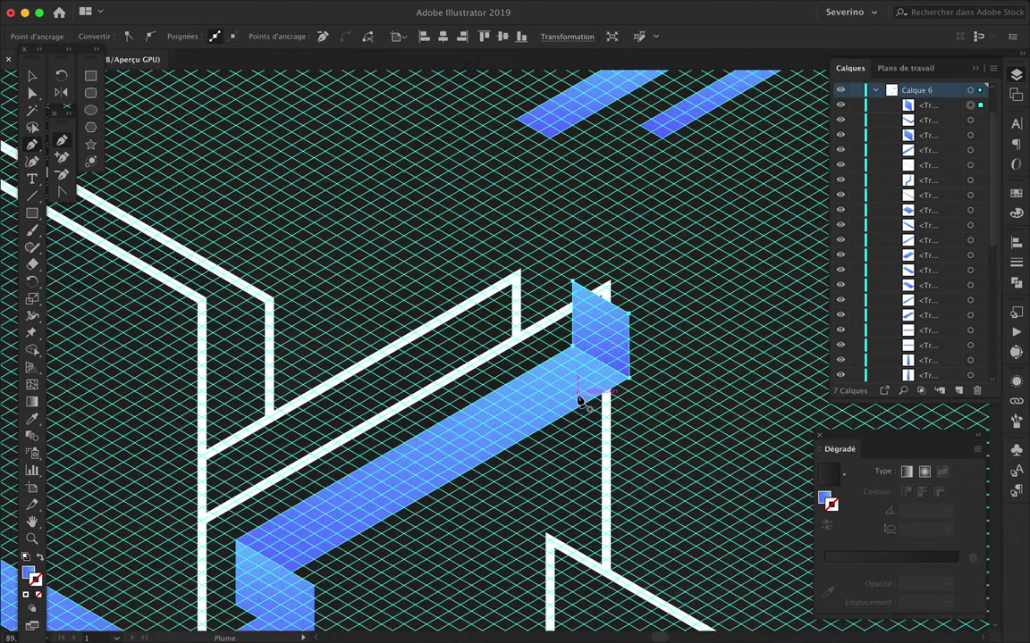
pyautogui.press('super+minus')
pyautogui.press('super+minus')
pyautogui.press('v')
pyautogui.keyDown('shift'); pyautogui.click(341, 422); pyautogui.keyUp('shift')
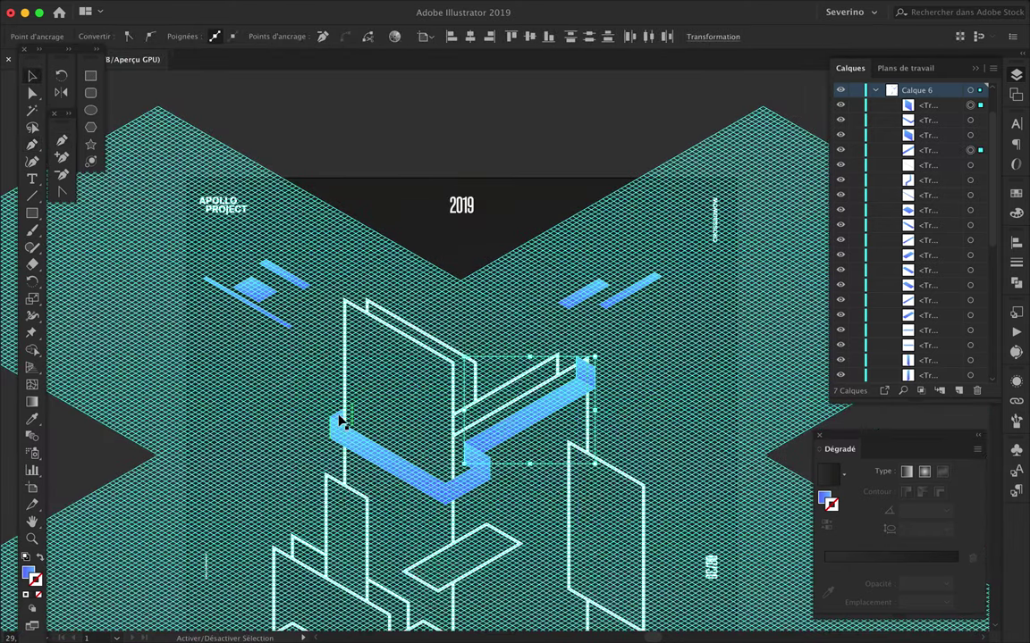
pyautogui.scroll(5, 444, 495)
pyautogui.moveTo(403, 454)
pyautogui.mouseDown()
pyautogui.moveTo(398, 595)
pyautogui.moveTo(420, 608)
pyautogui.mouseUp()
pyautogui.scroll(-3, 436, 574)
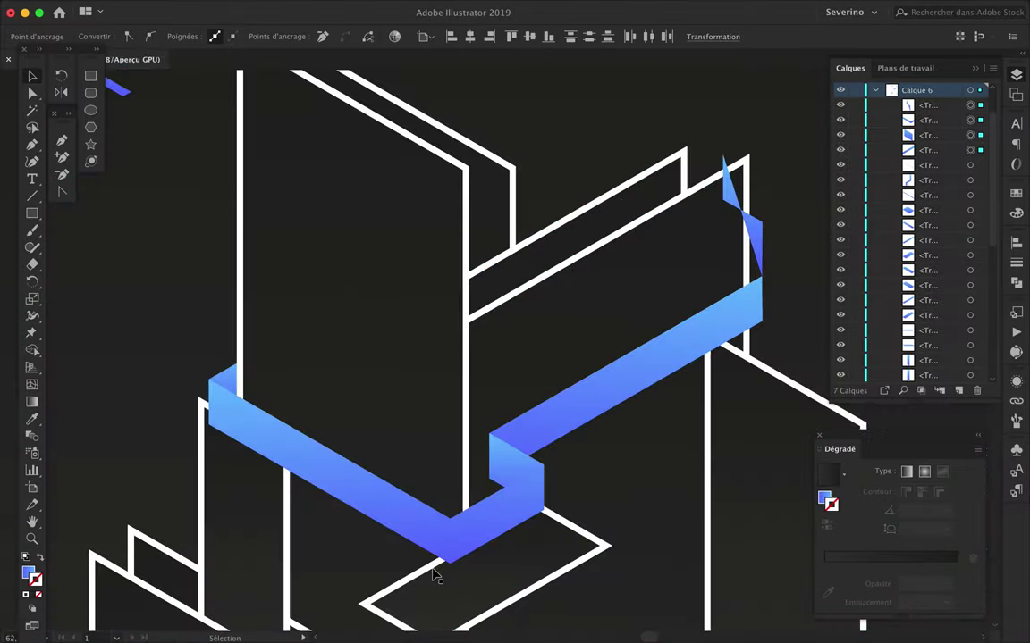
# Drag the thin blue strip's corners onto the band to form a short upright end face.
pyautogui.press('a')
pyautogui.moveTo(706, 273); pyautogui.dragTo(710, 375)
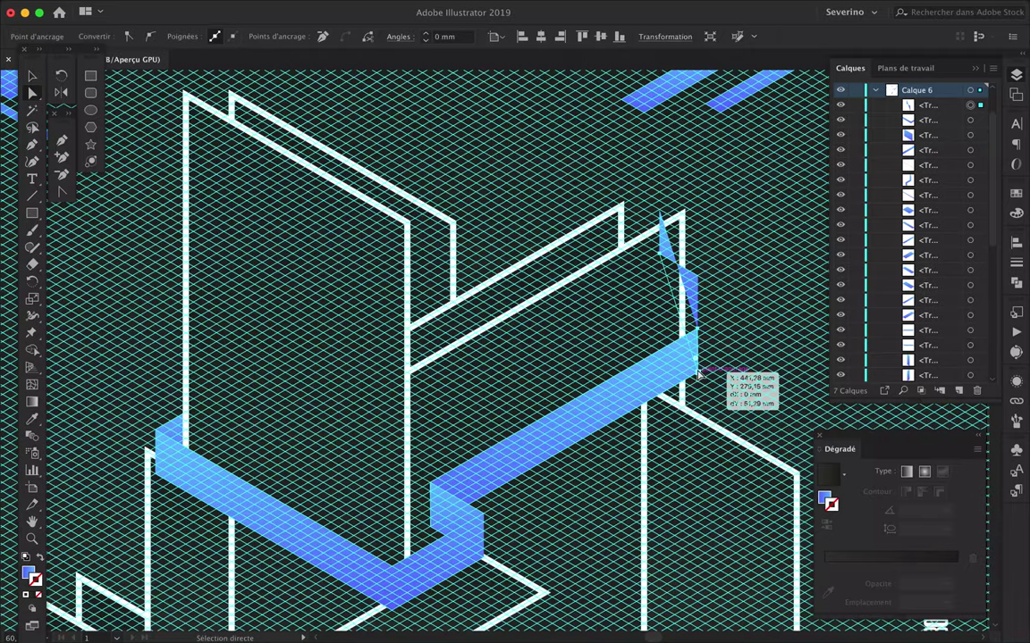
pyautogui.scroll(3, 712, 325)
pyautogui.moveTo(684, 416)
pyautogui.mouseDown()
pyautogui.moveTo(741, 394)
pyautogui.moveTo(728, 316)
pyautogui.mouseUp()
pyautogui.click(712, 280)
pyautogui.moveTo(680, 343)
pyautogui.mouseDown()
pyautogui.moveTo(726, 192)
pyautogui.moveTo(641, 395)
pyautogui.mouseUp()
pyautogui.scroll(2, 726, 192)
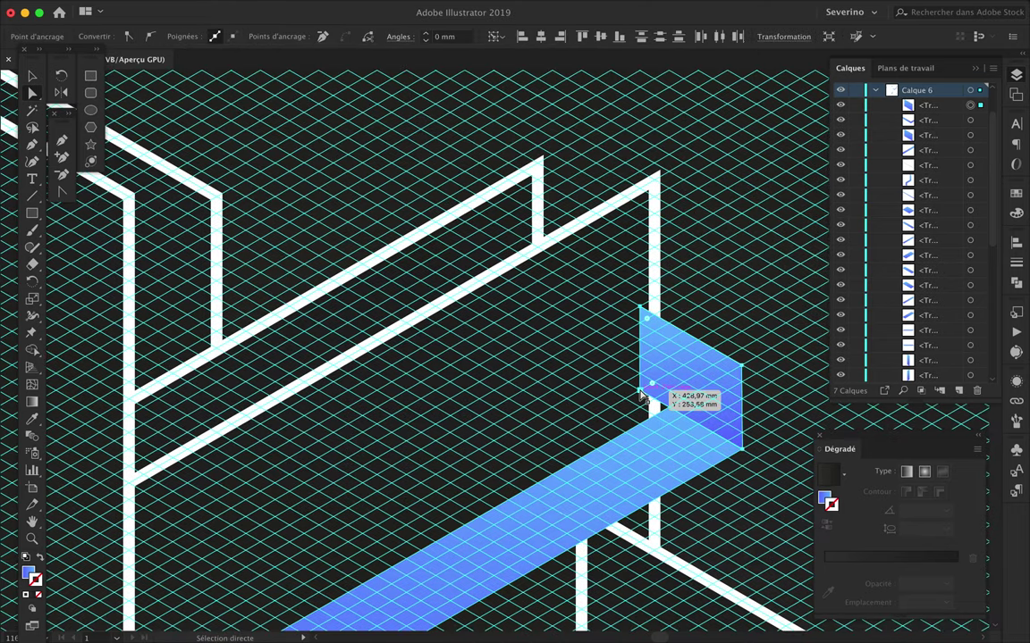
# Select the outlined panel to the right of the tower.
pyautogui.press('v')
pyautogui.scroll(-4, 920, 357)
pyautogui.scroll(-2, 920, 380)
pyautogui.scroll(-3, 919, 375)
pyautogui.scroll(-3, 918, 367)
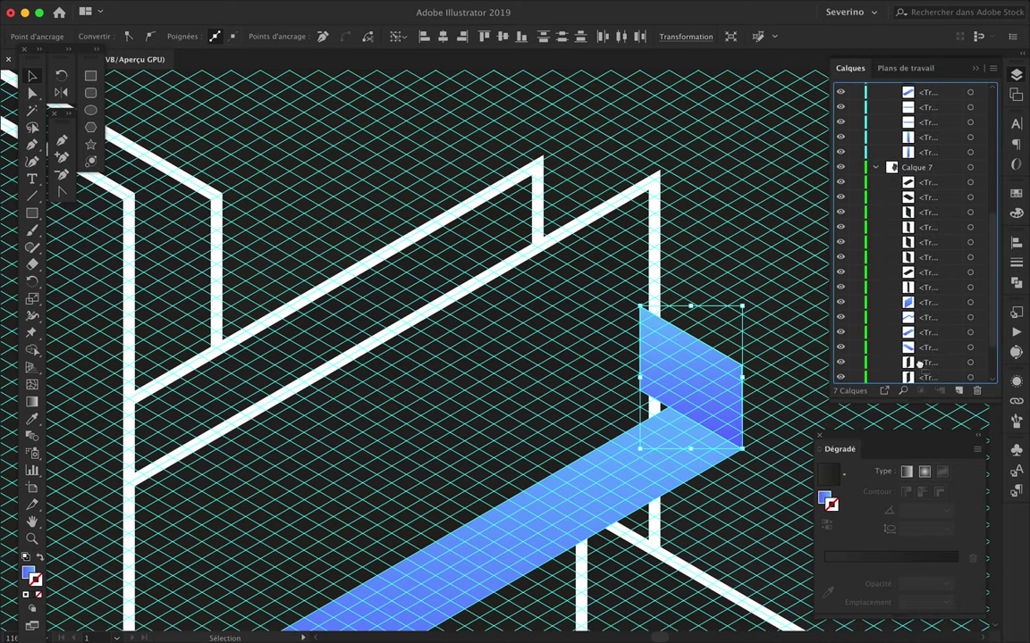
pyautogui.click(755, 392)
pyautogui.scroll(-5, 755, 391)
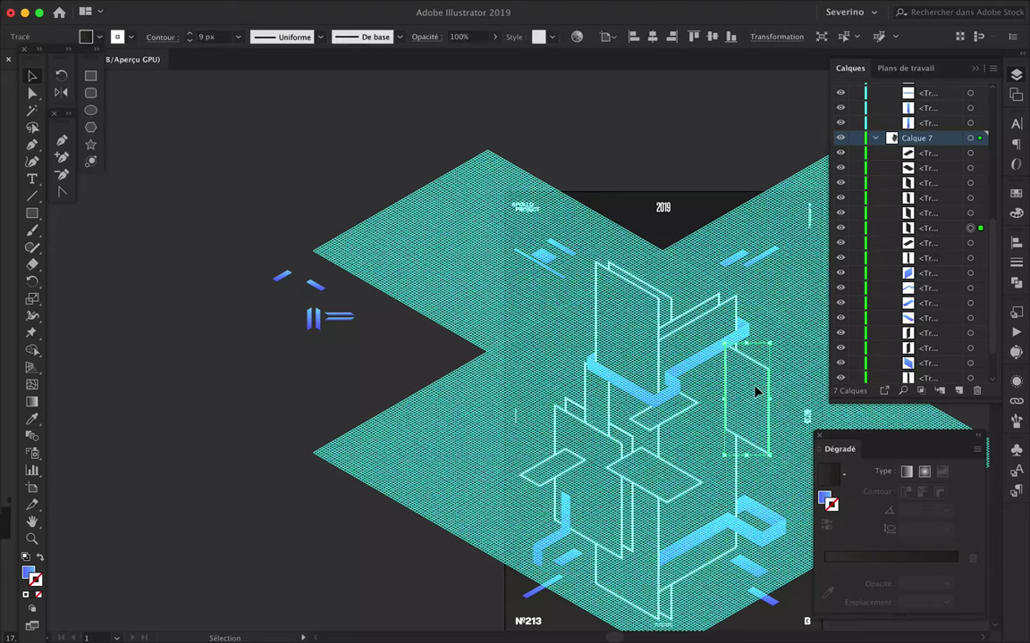
# Select pieces in Calque 7 and the upper bracket, then hide the isometric guide grid.
pyautogui.click(930, 231)
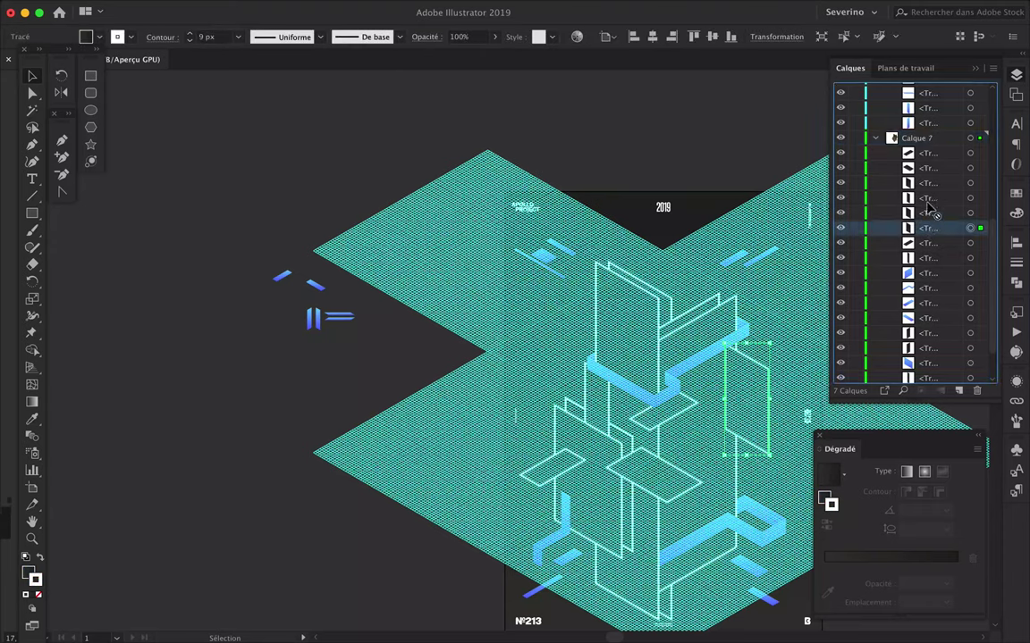
pyautogui.click(715, 361)
pyautogui.scroll(5, 927, 355)
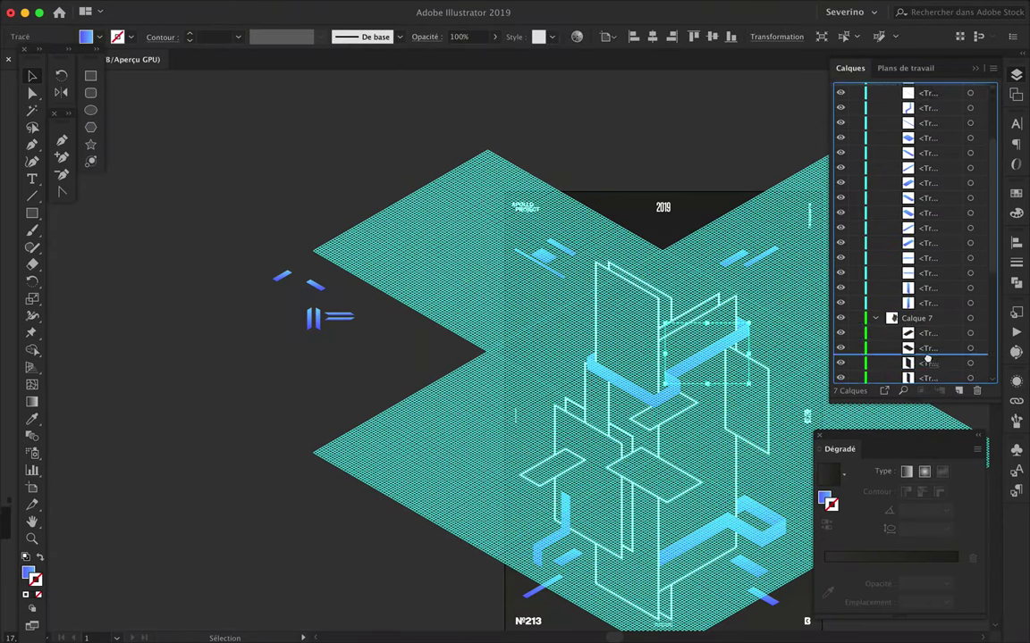
pyautogui.scroll(-5, 928, 358)
pyautogui.click(745, 349)
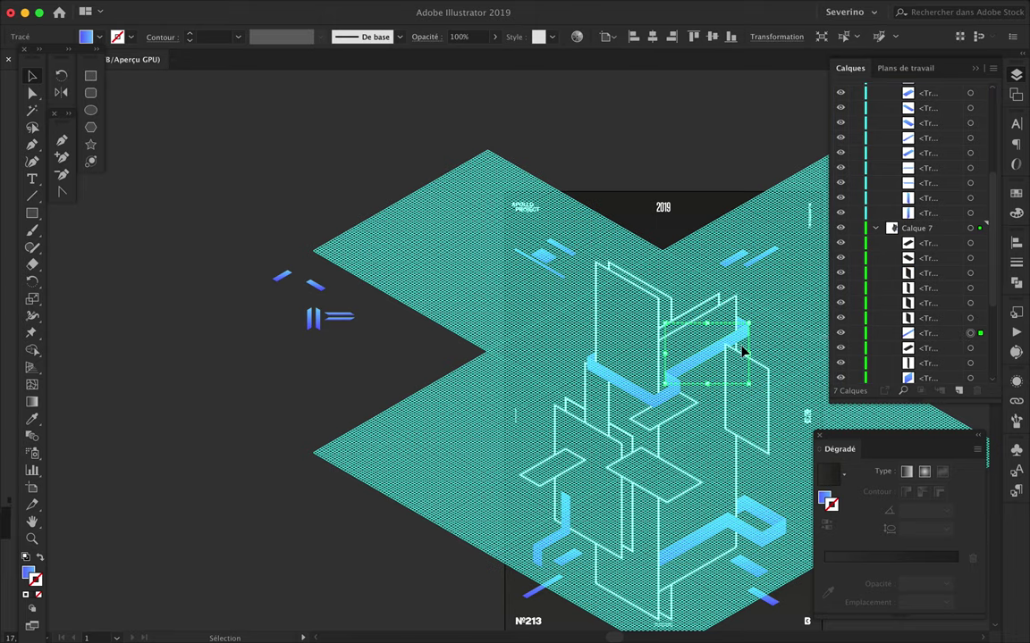
pyautogui.keyDown('alt'); pyautogui.scroll(3, 743, 351); pyautogui.keyUp('alt')
pyautogui.keyDown('alt'); pyautogui.scroll(2, 623, 482); pyautogui.keyUp('alt')
pyautogui.scroll(-3, 920, 312)
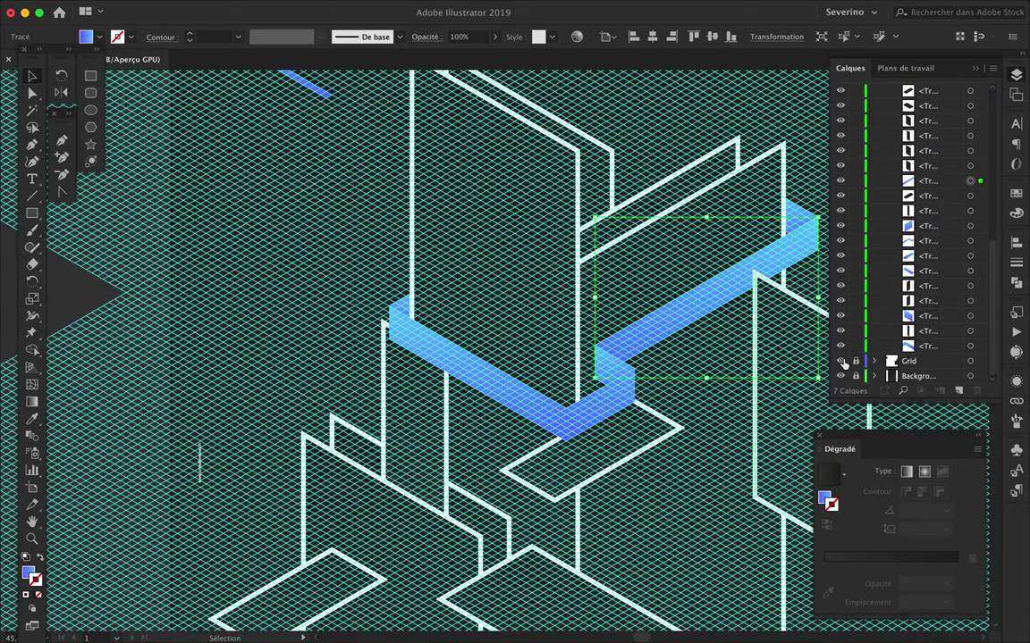
pyautogui.click(840, 361)
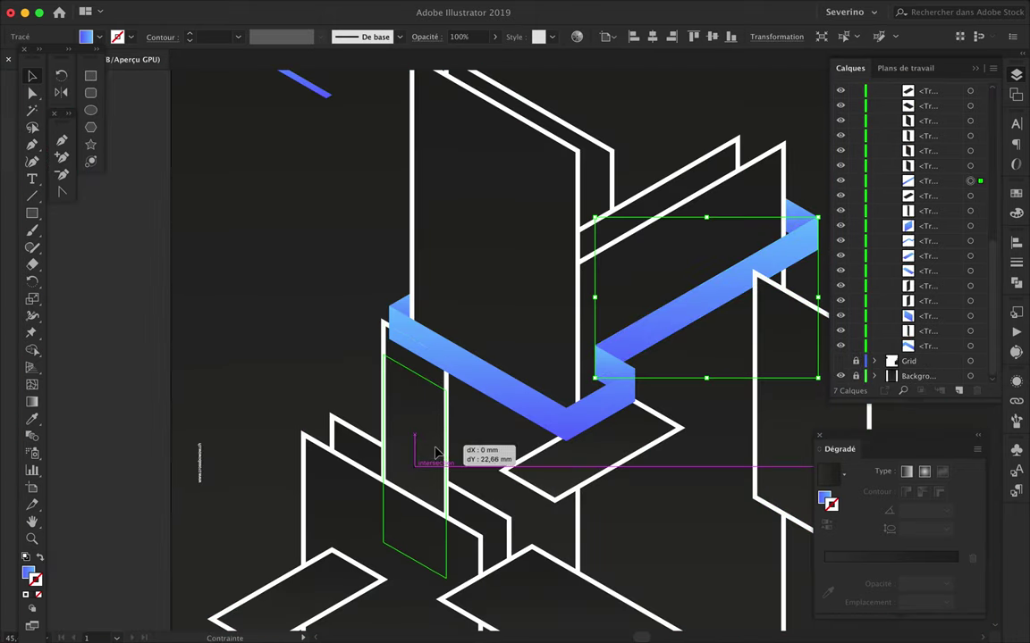
# Move a white panel down about 21 mm and shift the parallelogram down-right.
pyautogui.moveTo(435, 450); pyautogui.dragTo(435, 456)
pyautogui.moveTo(600, 473); pyautogui.dragTo(641, 491)
pyautogui.click(698, 353)
pyautogui.keyDown('alt'); pyautogui.scroll(-2, 699, 355); pyautogui.keyUp('alt')
pyautogui.keyDown('alt'); pyautogui.scroll(-2, 700, 357); pyautogui.keyUp('alt')
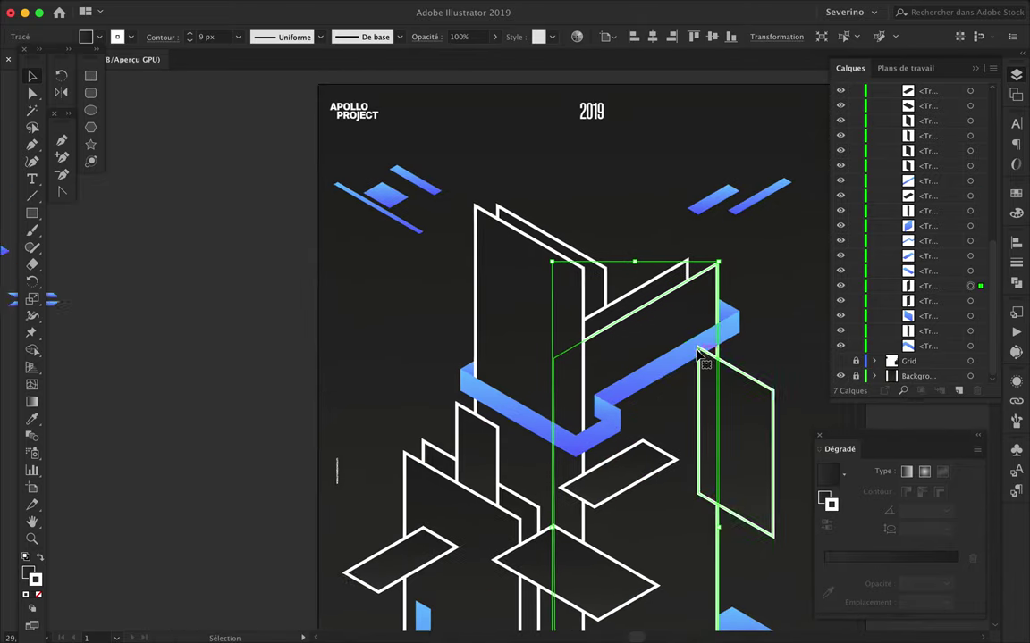
pyautogui.scroll(-3, 724, 347)
pyautogui.scroll(-3, 750, 336)
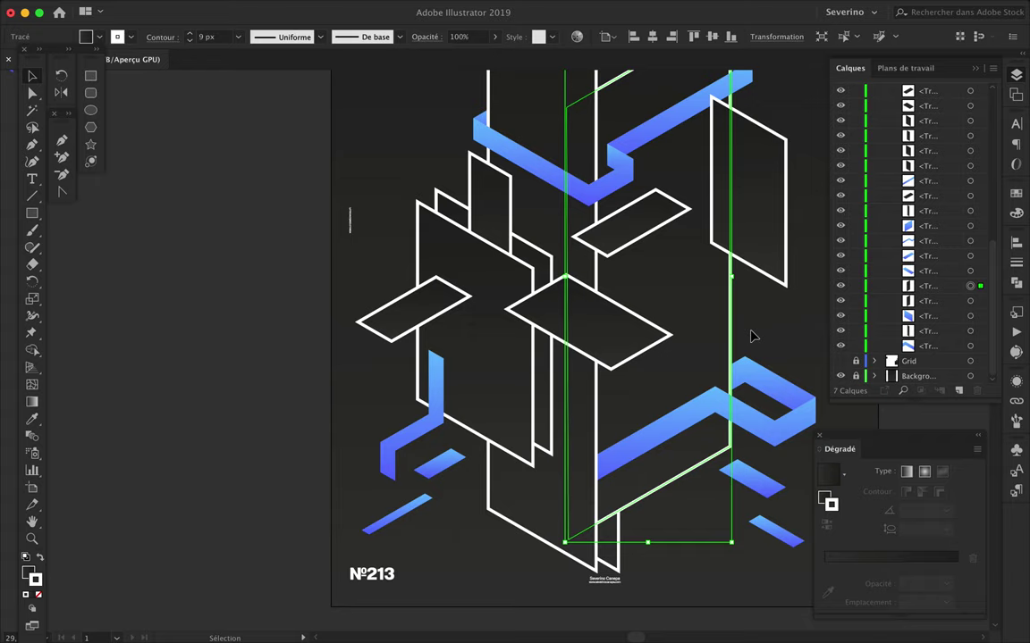
pyautogui.scroll(3, 750, 336)
# Duplicate the central flat parallelogram 18.66 mm directly below itself.
pyautogui.click(792, 222)
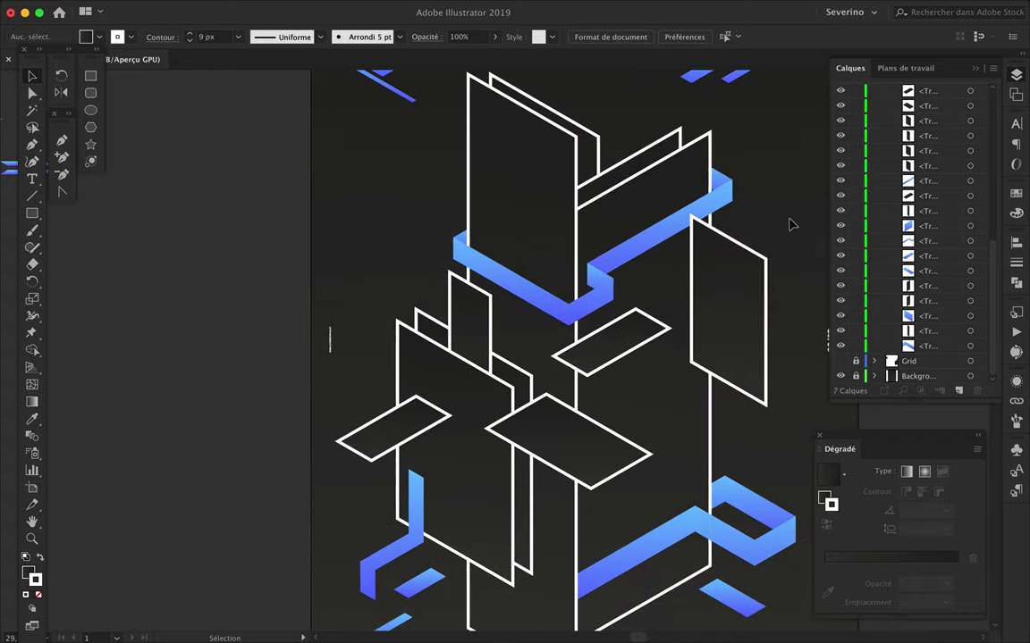
pyautogui.hscroll(2, 790, 224)
pyautogui.scroll(-1, 790, 224)
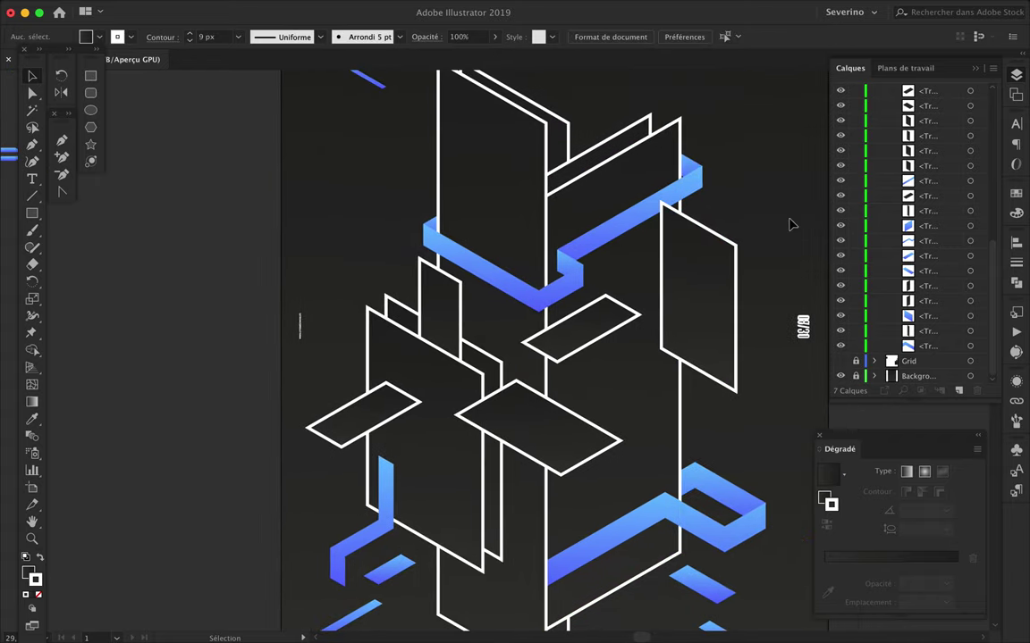
pyautogui.click(530, 431)
pyautogui.moveTo(530, 431); pyautogui.dragTo(530, 450)
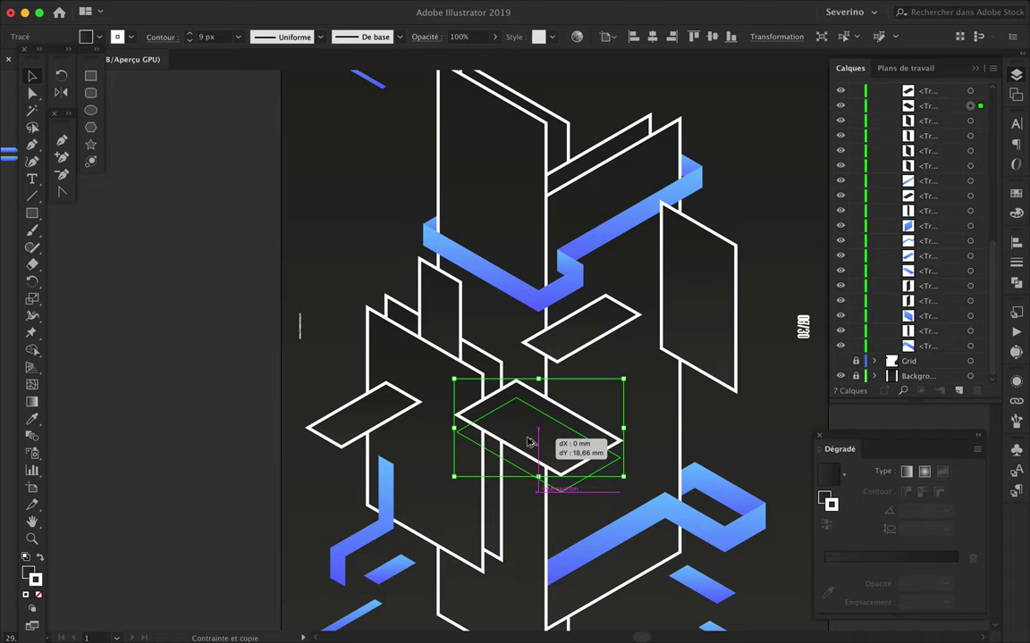
pyautogui.click(745, 404)
pyautogui.scroll(5, 679, 384)
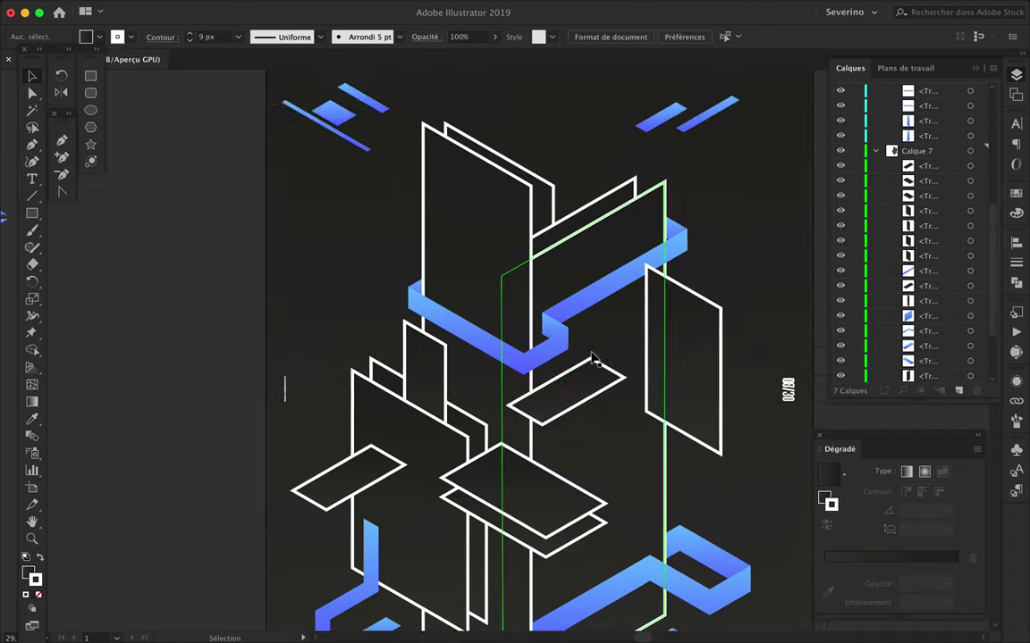
pyautogui.scroll(-4, 595, 357)
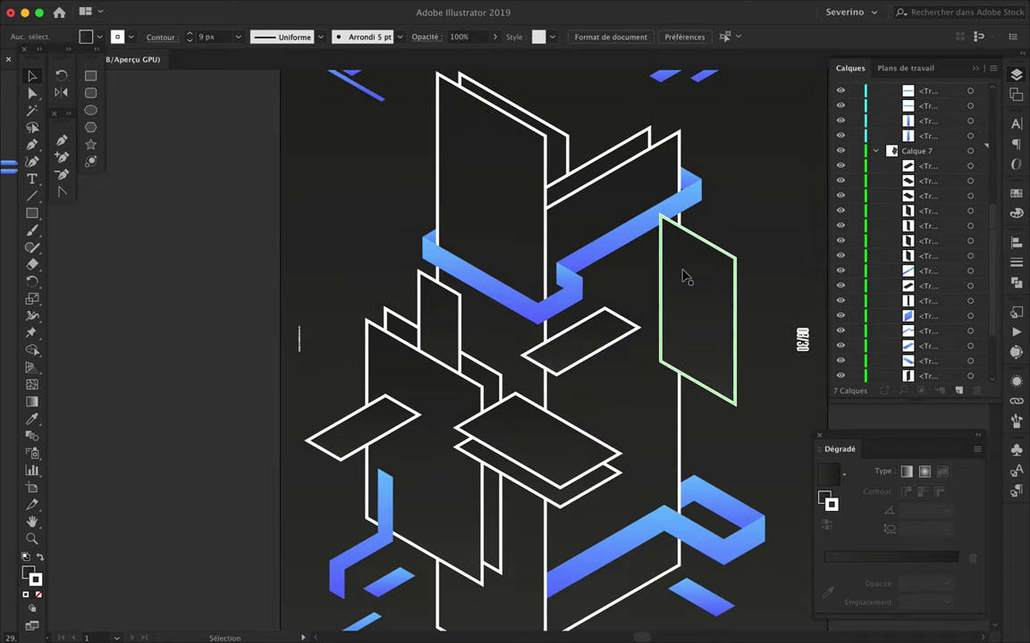
# Undo a stray move of the right panel and show the isometric grid again.
pyautogui.moveTo(698, 278); pyautogui.dragTo(662, 293)
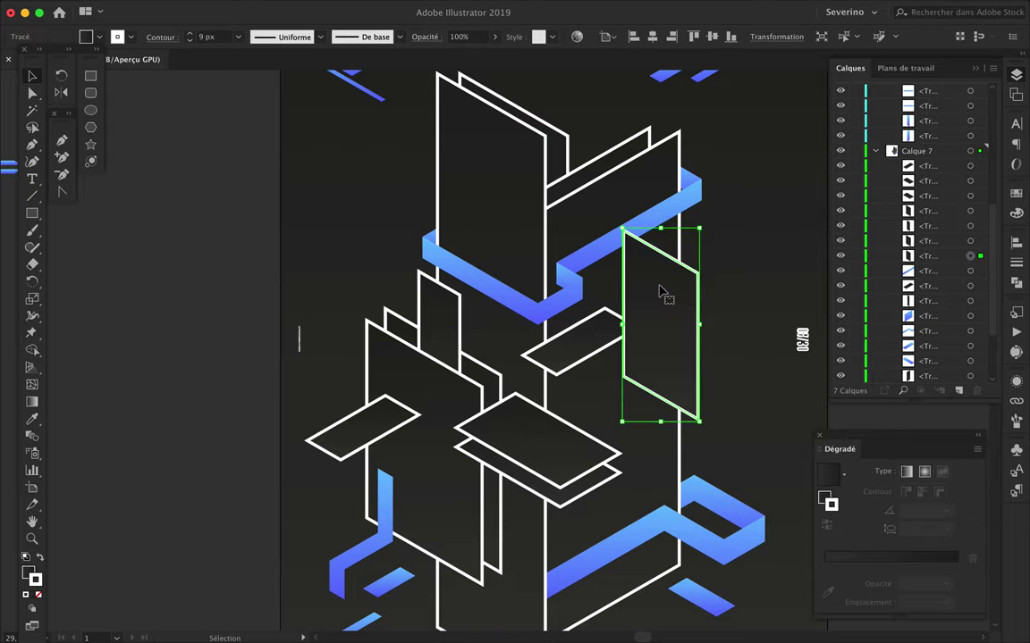
pyautogui.hotkey('ctrl', 'z')
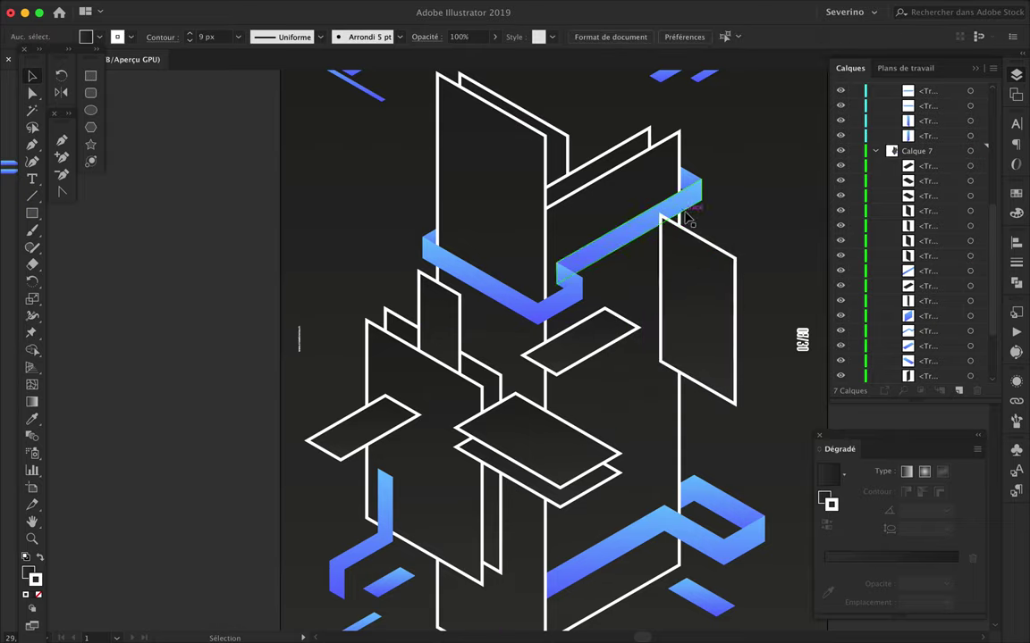
pyautogui.hscroll(3, 689, 250)
pyautogui.hscroll(1, 689, 219)
pyautogui.scroll(3, 689, 218)
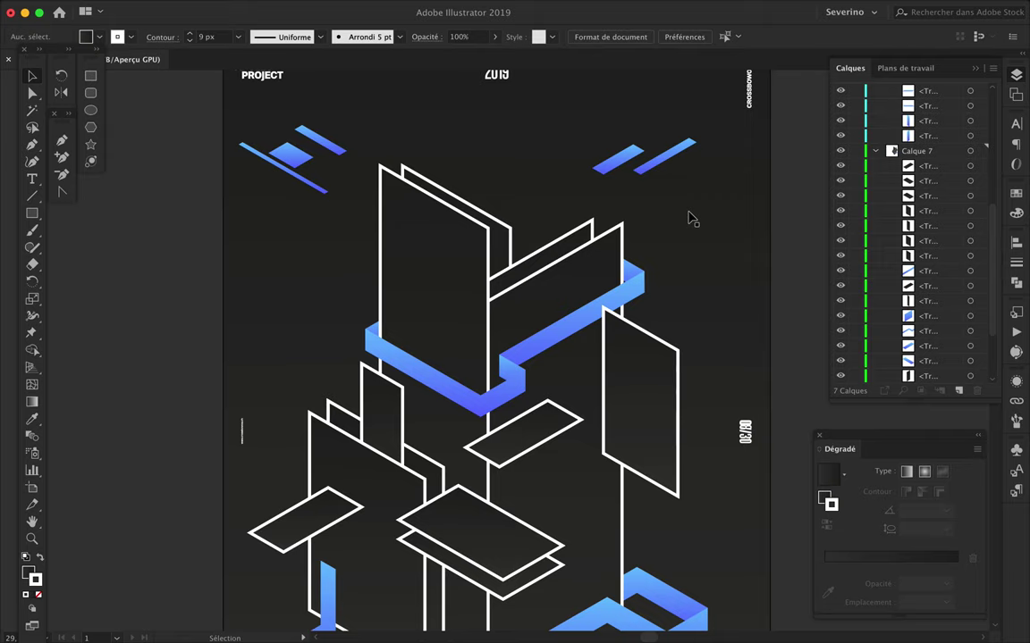
pyautogui.scroll(-5, 907, 177)
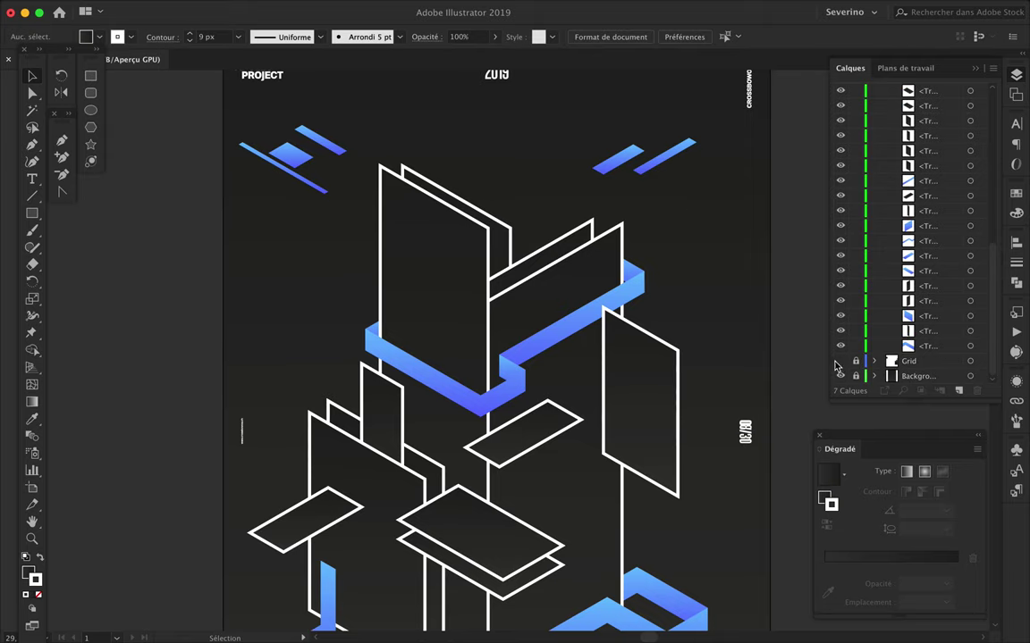
pyautogui.scroll(2, 515, 170)
pyautogui.hotkey('ctrl', ';')
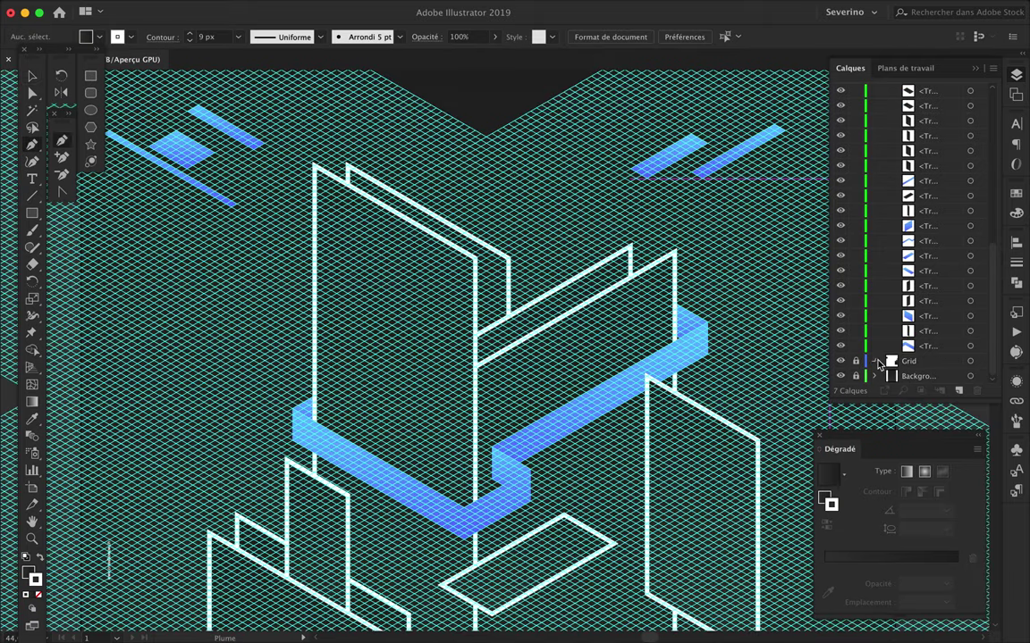
# Draw a closed white parallelogram roof slab on the tower top and adjust one corner.
pyautogui.click(941, 347)
pyautogui.click(442, 316)
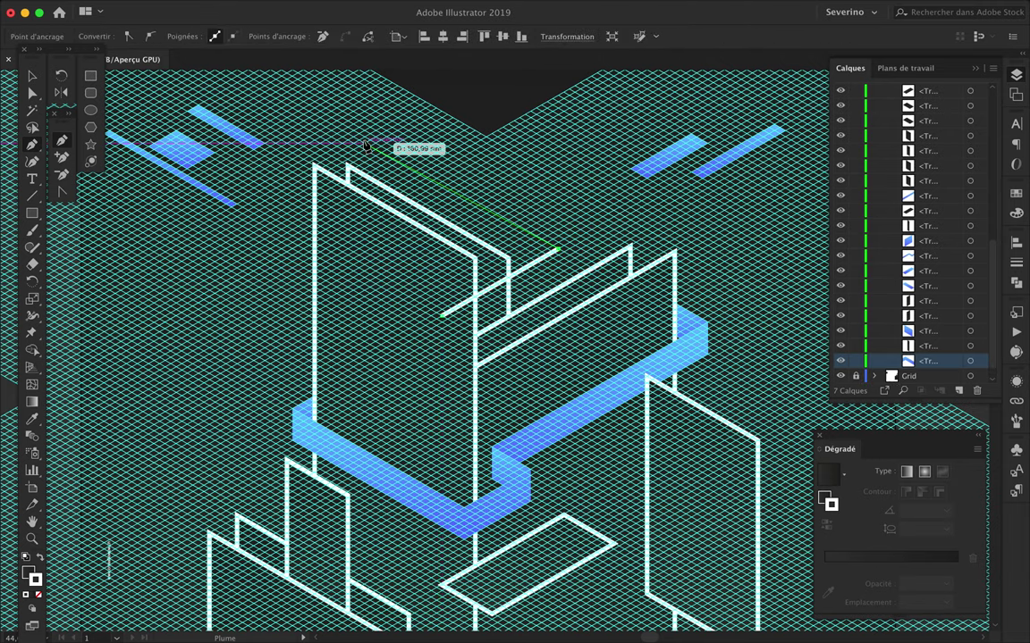
pyautogui.click(333, 119)
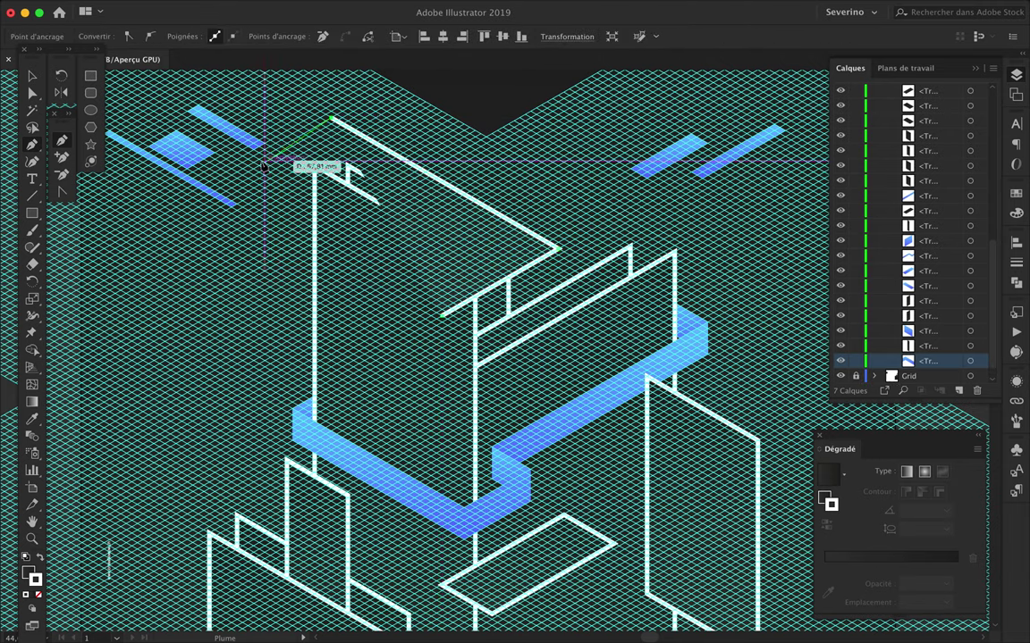
pyautogui.click(226, 177)
pyautogui.click(442, 317)
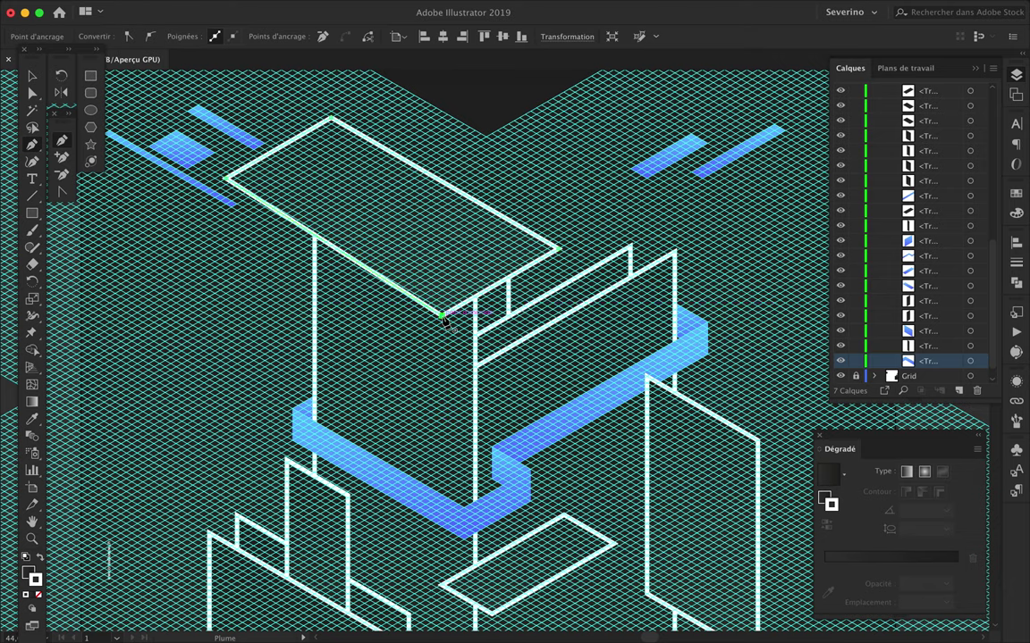
pyautogui.moveTo(442, 316); pyautogui.dragTo(453, 312)
pyautogui.press('v')
# Hide the isometric grid, keeping the roof slab in place after an undone move.
pyautogui.hotkey('ctrl', '-')
pyautogui.hotkey('ctrl', '-')
pyautogui.hotkey('ctrl', '-')
pyautogui.hotkey('ctrl', ';')
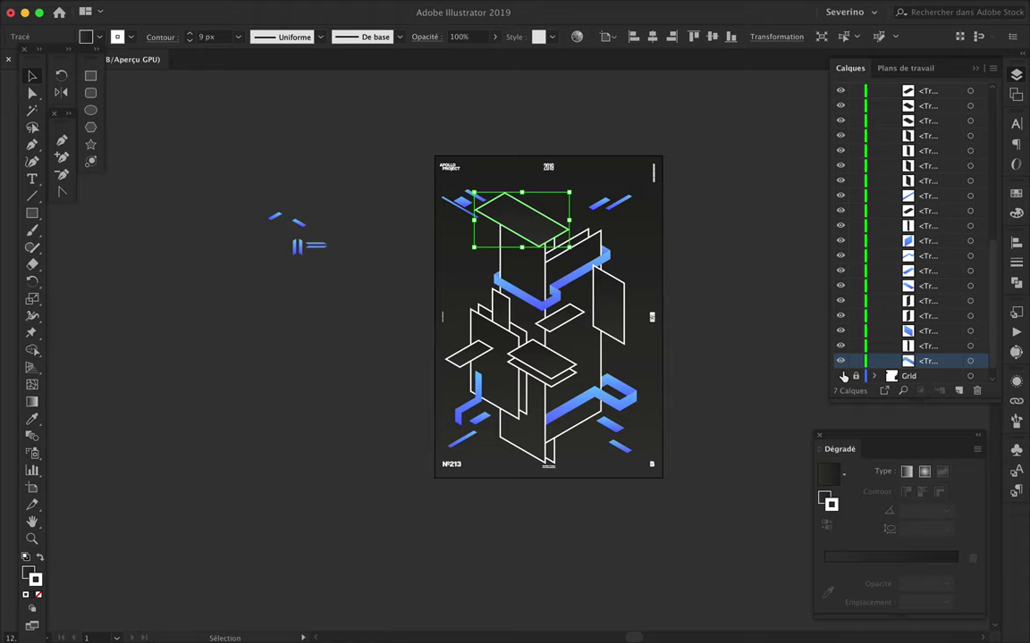
pyautogui.click(536, 233)
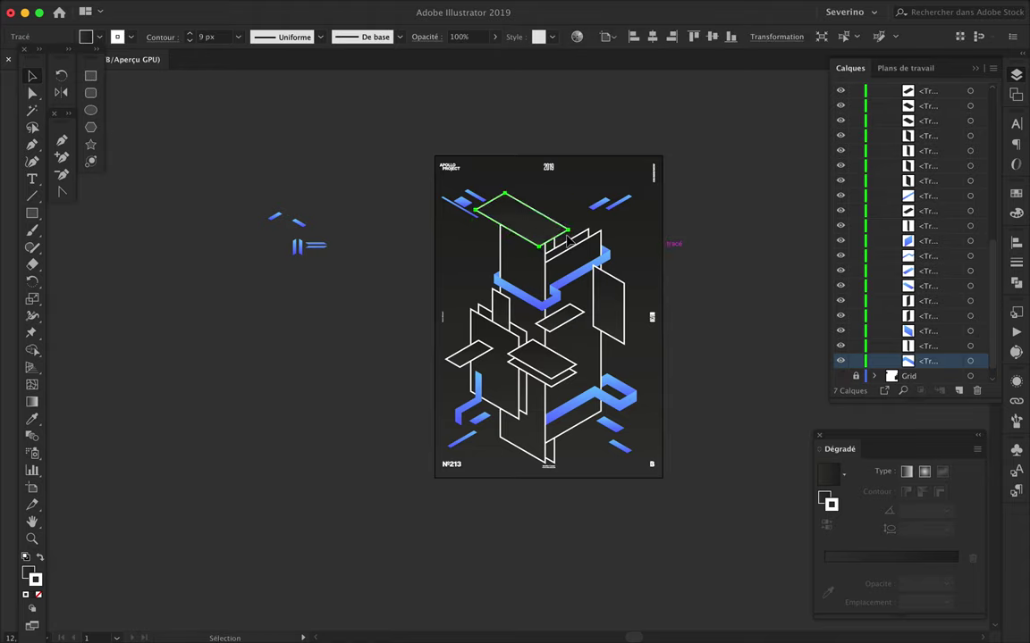
pyautogui.scroll(1, 536, 232)
pyautogui.moveTo(537, 232); pyautogui.dragTo(503, 230)
pyautogui.hotkey('ctrl', 'z')
pyautogui.press('a')
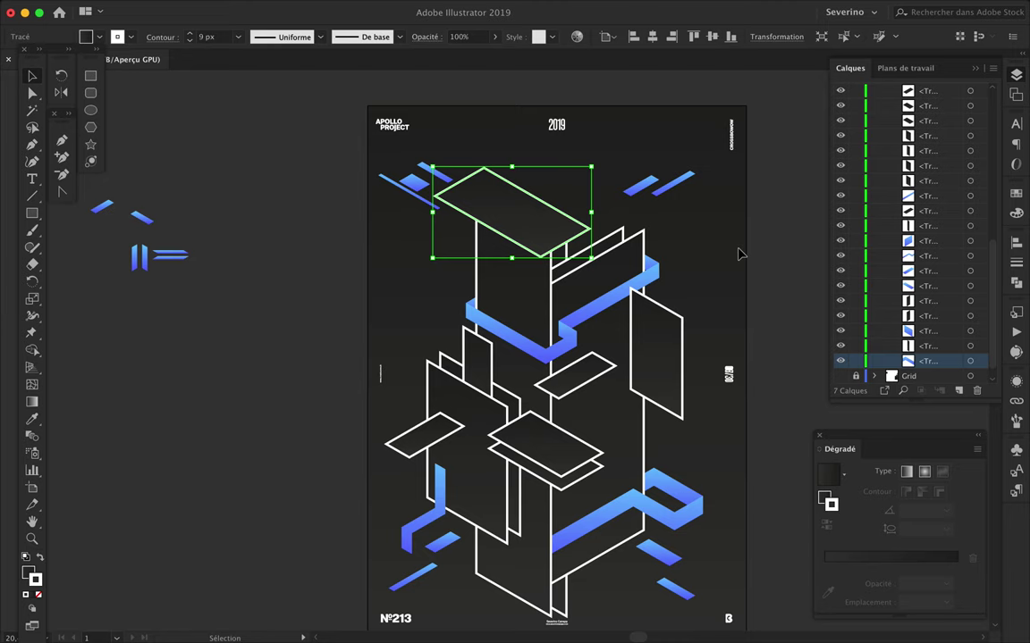
pyautogui.click(740, 255)
pyautogui.scroll(2, 485, 211)
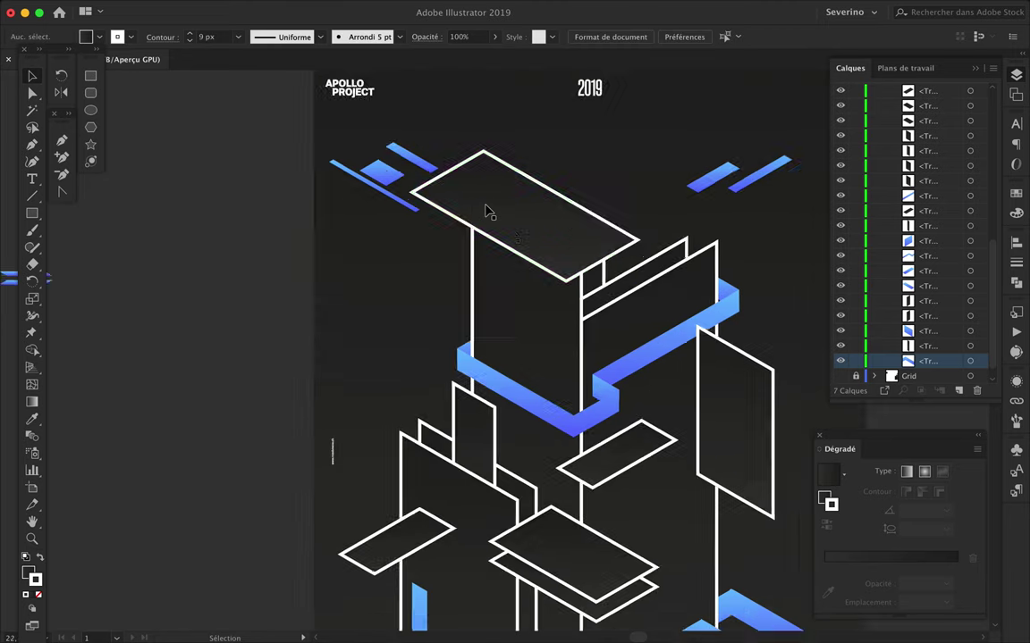
# Show the grid and add a new upright panel, moving it up about 23 mm into position.
pyautogui.click(840, 376)
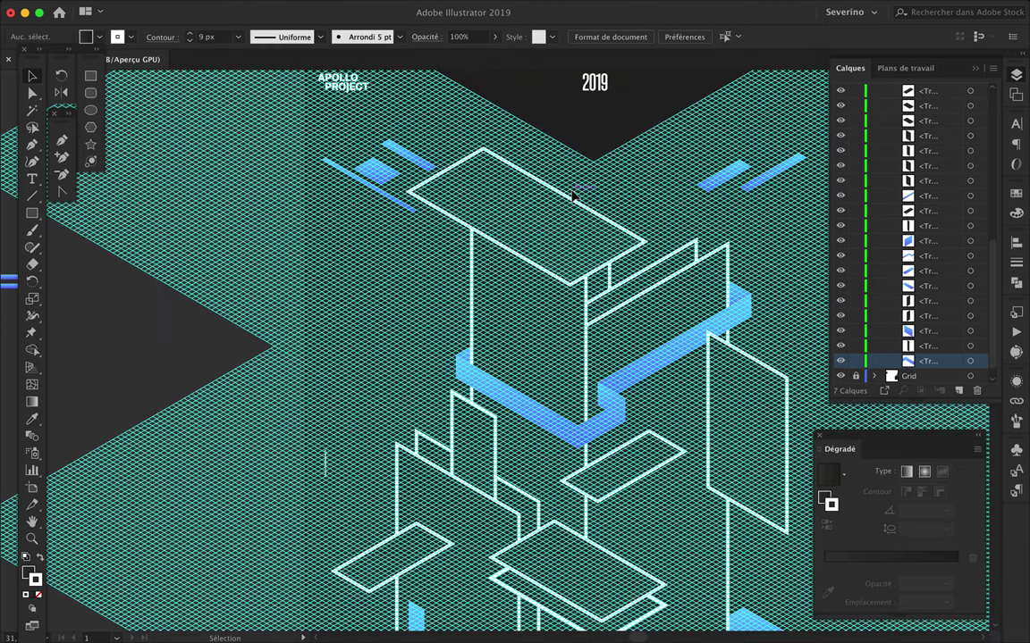
pyautogui.click(503, 142)
pyautogui.moveTo(569, 181); pyautogui.dragTo(569, 261)
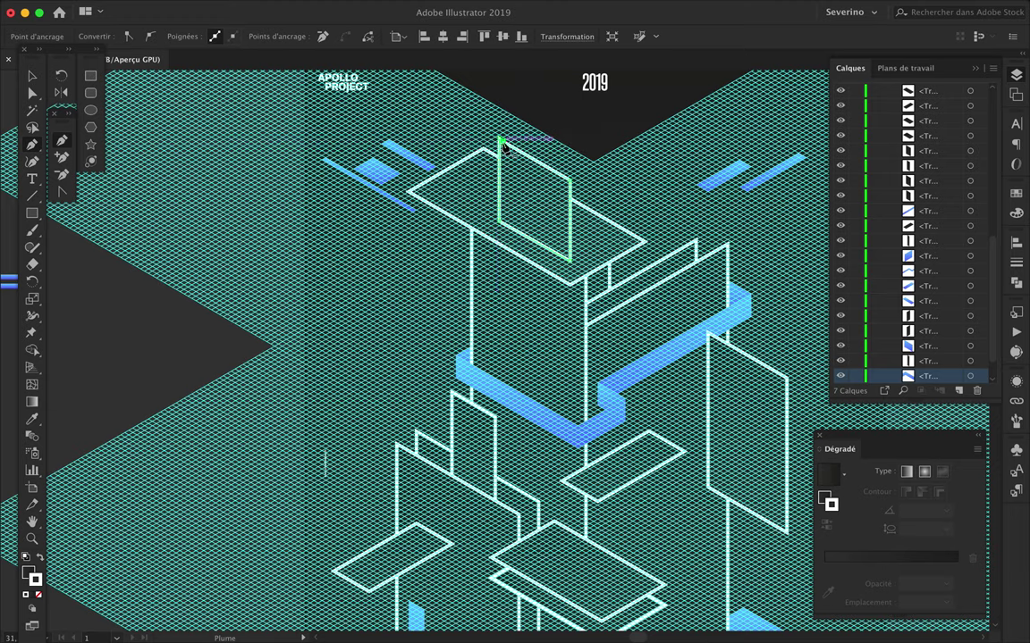
pyautogui.scroll(5, 503, 144)
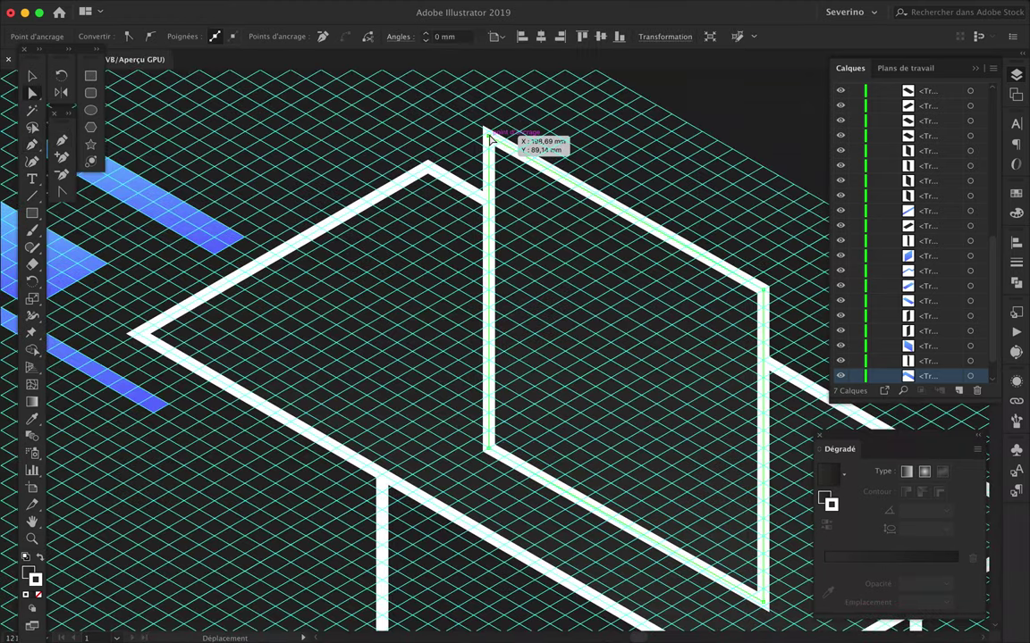
pyautogui.scroll(-2, 509, 116)
pyautogui.scroll(-3, 640, 310)
pyautogui.moveTo(640, 310); pyautogui.dragTo(639, 276)
pyautogui.scroll(3, 639, 276)
pyautogui.moveTo(634, 357); pyautogui.dragTo(594, 384)
pyautogui.scroll(2, 629, 355)
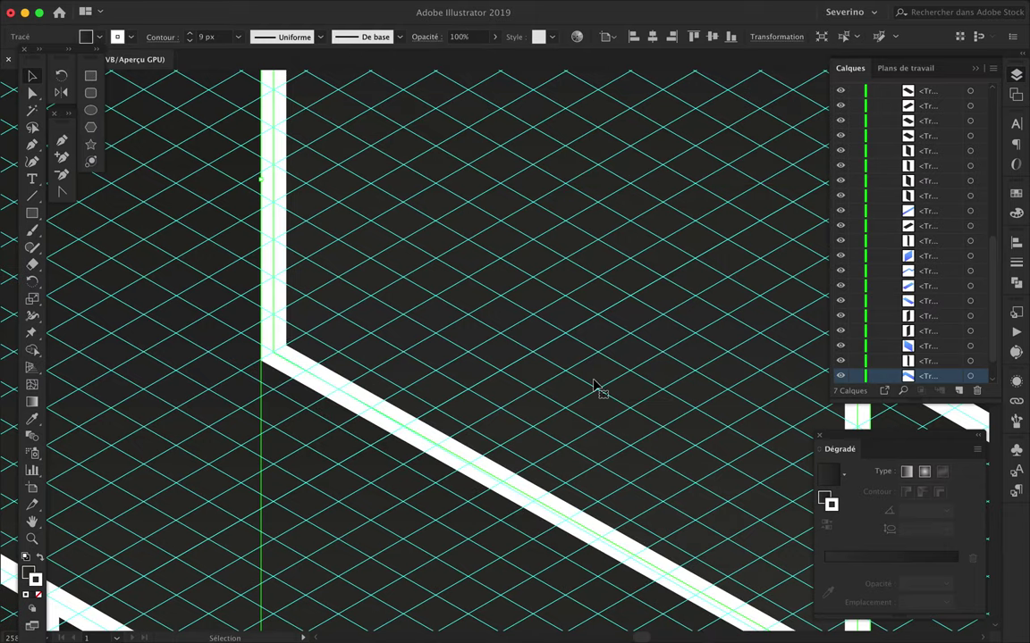
pyautogui.scroll(-5, 594, 384)
# Fine-tune the new panel's corner anchor points.
pyautogui.press('a')
pyautogui.moveTo(696, 499); pyautogui.dragTo(700, 511)
pyautogui.scroll(3, 257, 360)
pyautogui.moveTo(213, 257); pyautogui.dragTo(213, 259)
pyautogui.scroll(5, 416, 282)
pyautogui.scroll(-2, 415, 283)
pyautogui.scroll(-2, 416, 283)
pyautogui.scroll(-3, 415, 282)
# Duplicate the panel into two offset copies to form a layered stack.
pyautogui.press('v')
pyautogui.moveTo(430, 312); pyautogui.dragTo(414, 329)
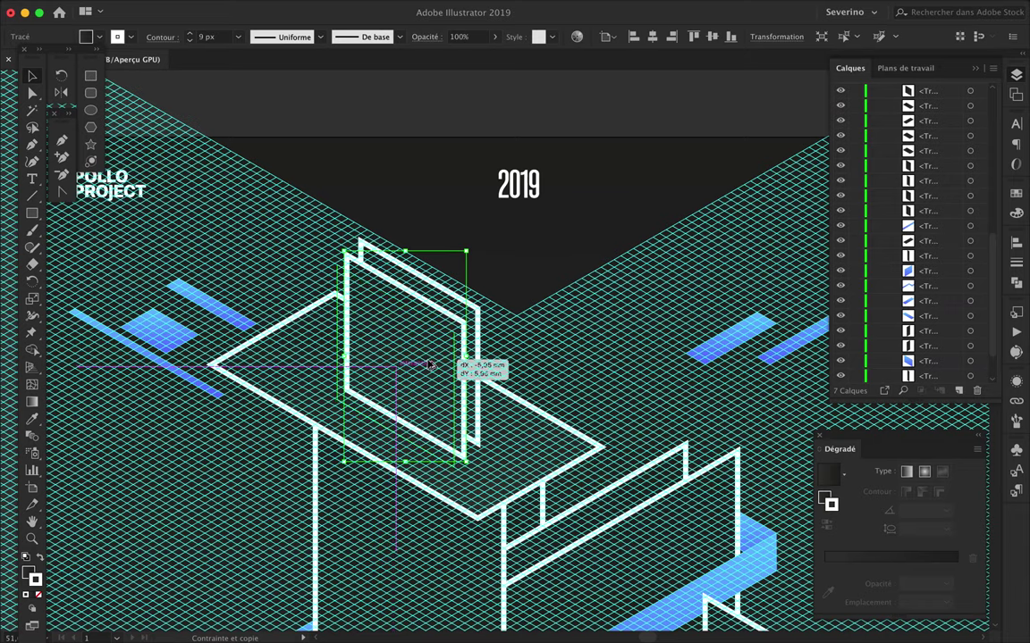
pyautogui.moveTo(424, 369); pyautogui.dragTo(425, 371)
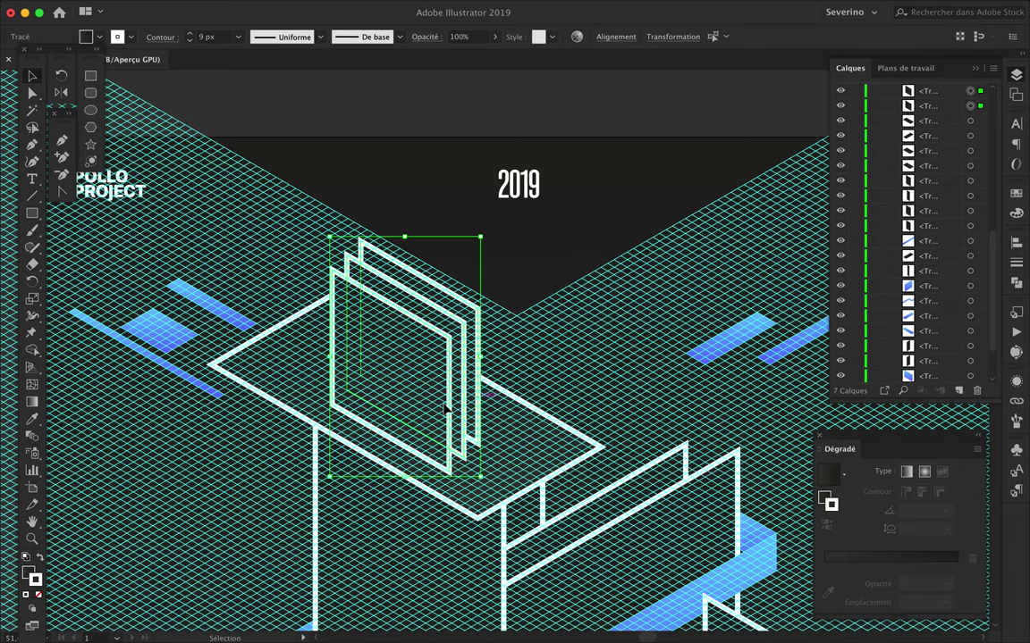
pyautogui.moveTo(465, 403)
pyautogui.mouseDown()
pyautogui.moveTo(456, 407)
pyautogui.moveTo(510, 414)
pyautogui.mouseUp()
pyautogui.scroll(5, 454, 405)
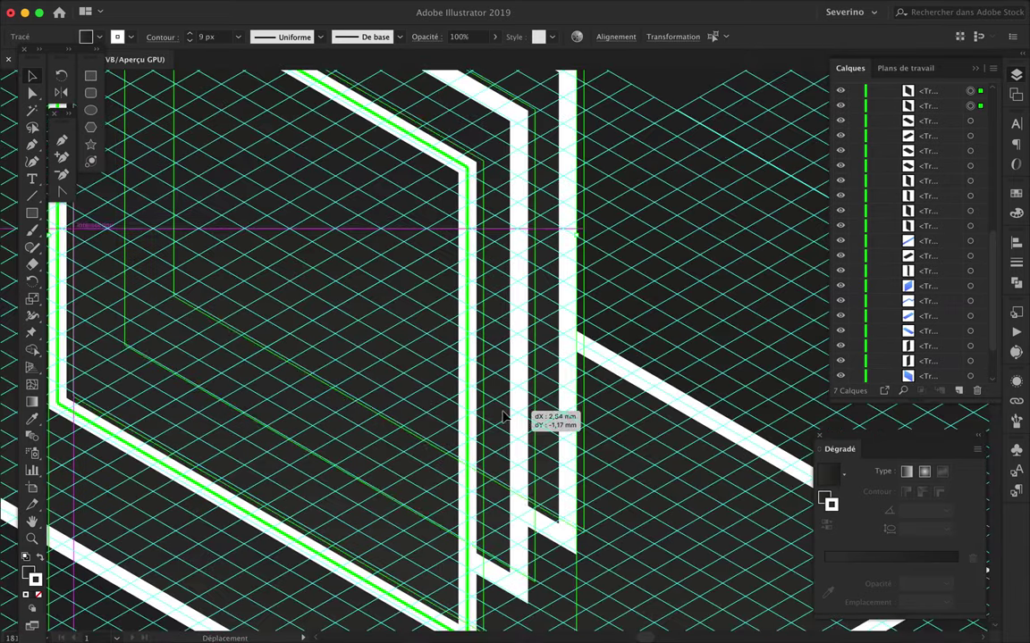
pyautogui.scroll(-2, 509, 413)
pyautogui.scroll(-5, 506, 413)
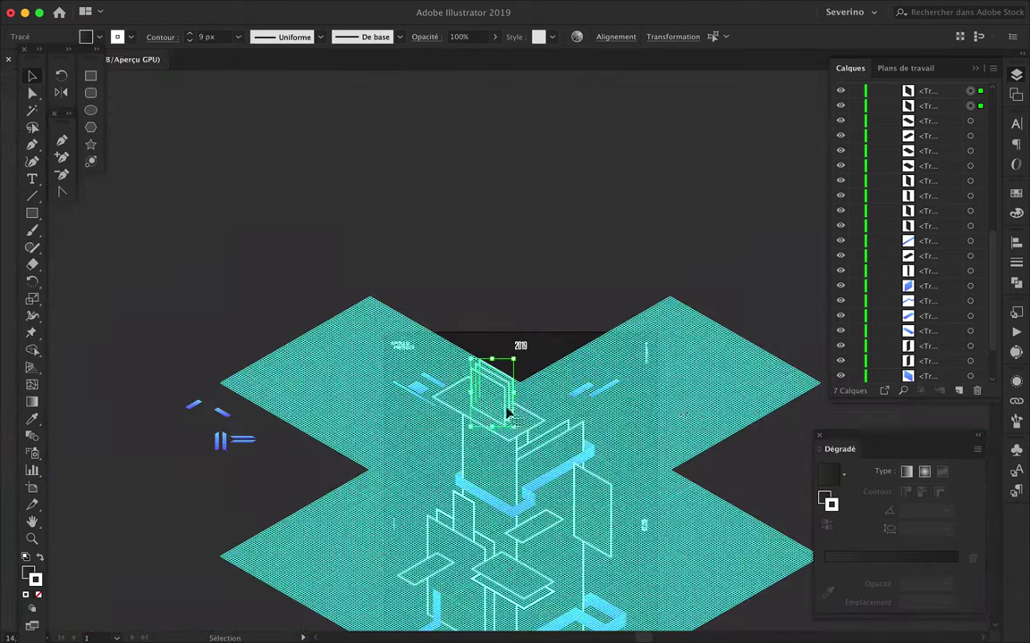
pyautogui.scroll(3, 567, 394)
pyautogui.scroll(3, 440, 398)
# Move the stacked panels up-left onto the tower's roof slab.
pyautogui.moveTo(441, 399); pyautogui.dragTo(369, 357)
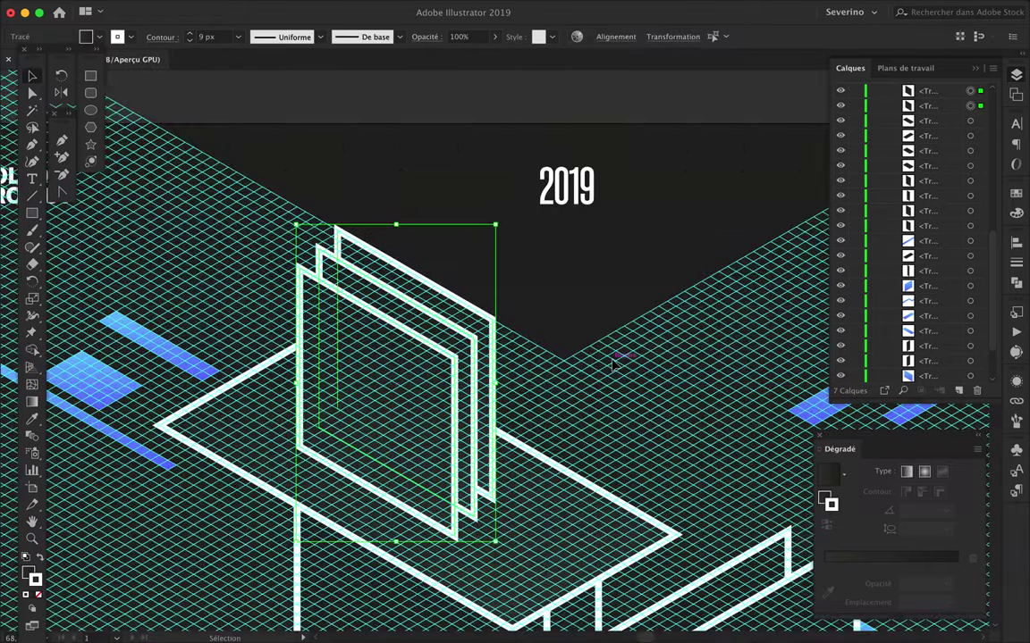
pyautogui.scroll(-5, 620, 355)
pyautogui.scroll(2, 634, 349)
pyautogui.scroll(-2, 634, 349)
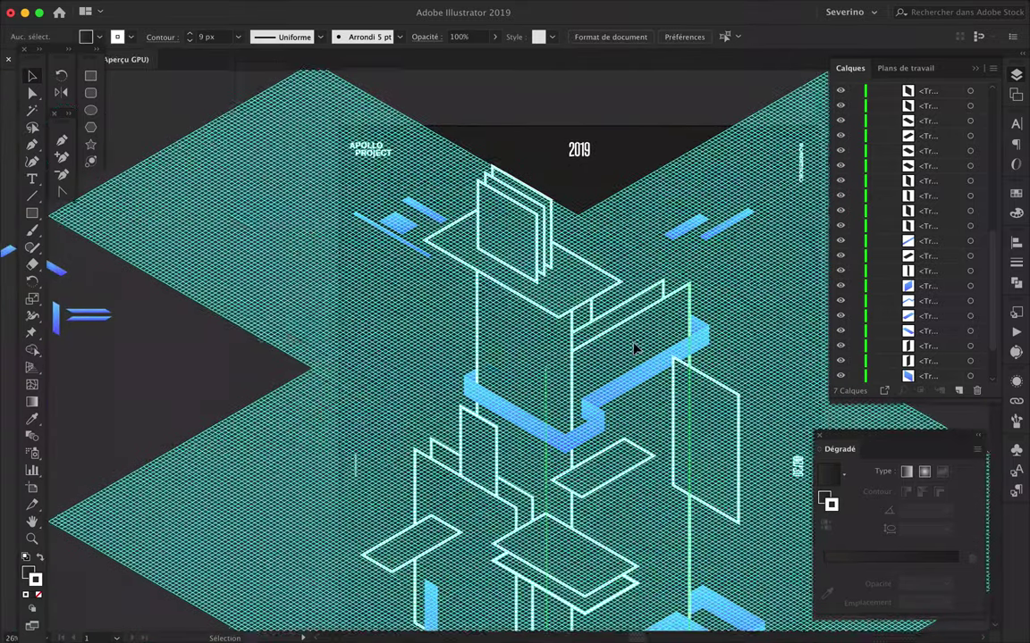
pyautogui.scroll(-3, 634, 349)
# On Calque 6, draw a six-corner chevron across the tower's upper left with a vertical right edge.
pyautogui.hscroll(3, 650, 433)
pyautogui.scroll(5, 458, 297)
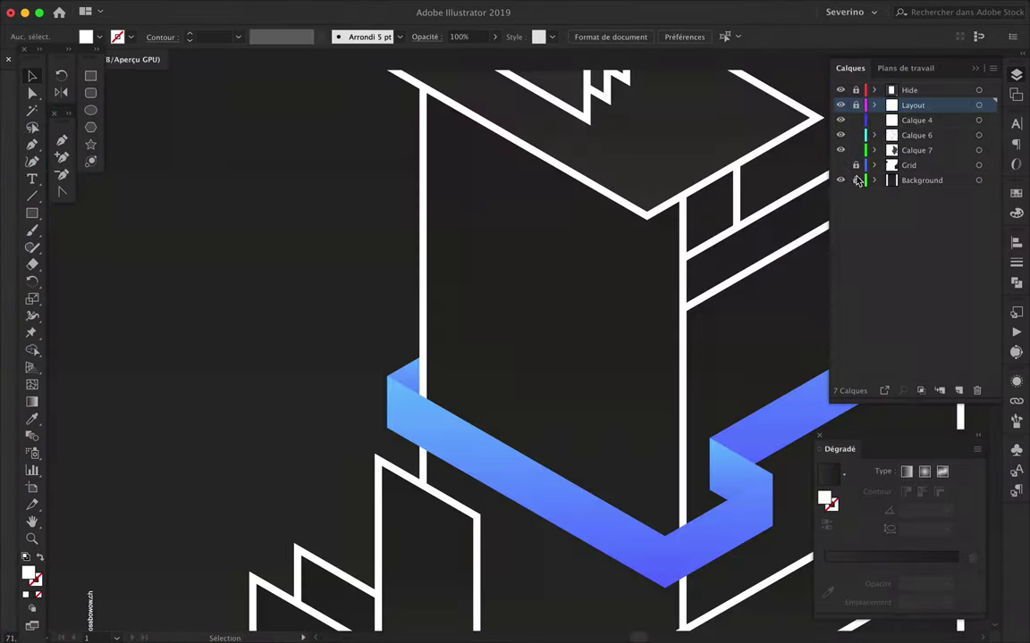
pyautogui.click(916, 135)
pyautogui.press('p')
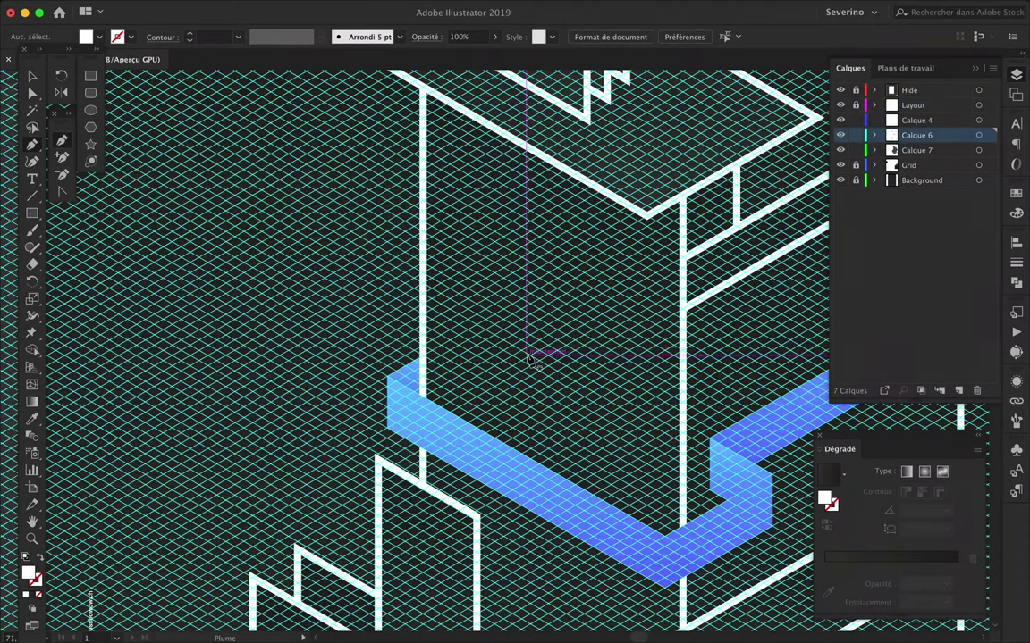
pyautogui.click(521, 391)
pyautogui.click(361, 297)
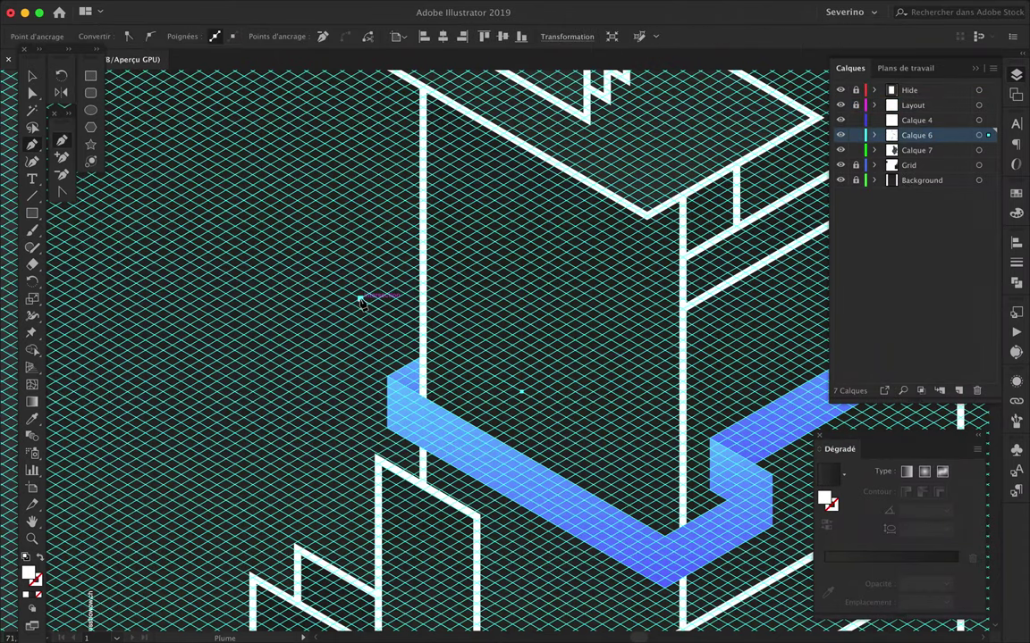
pyautogui.click(137, 357)
pyautogui.click(137, 427)
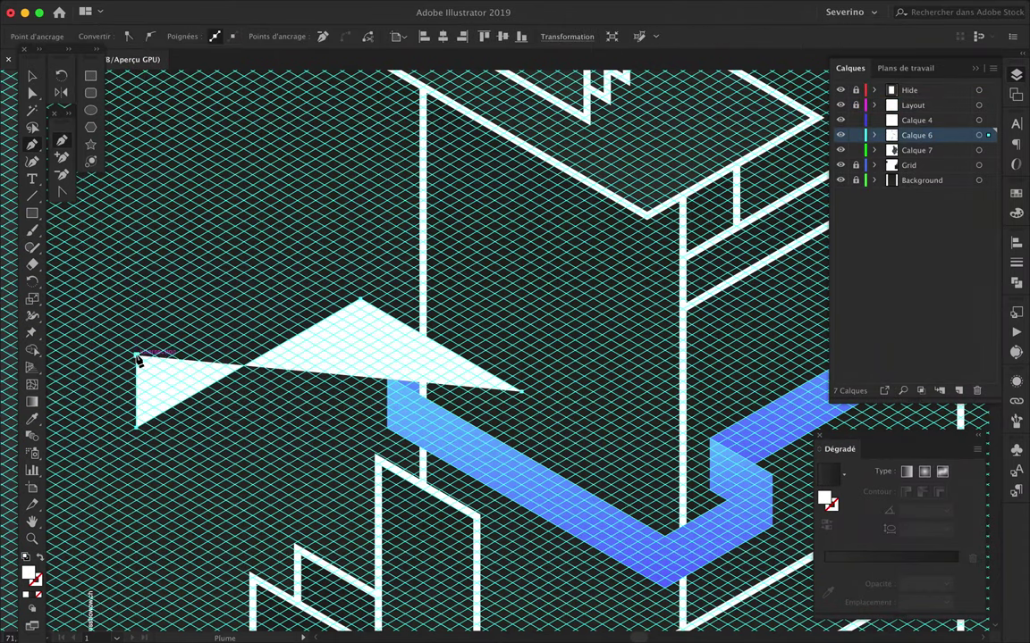
pyautogui.click(352, 234)
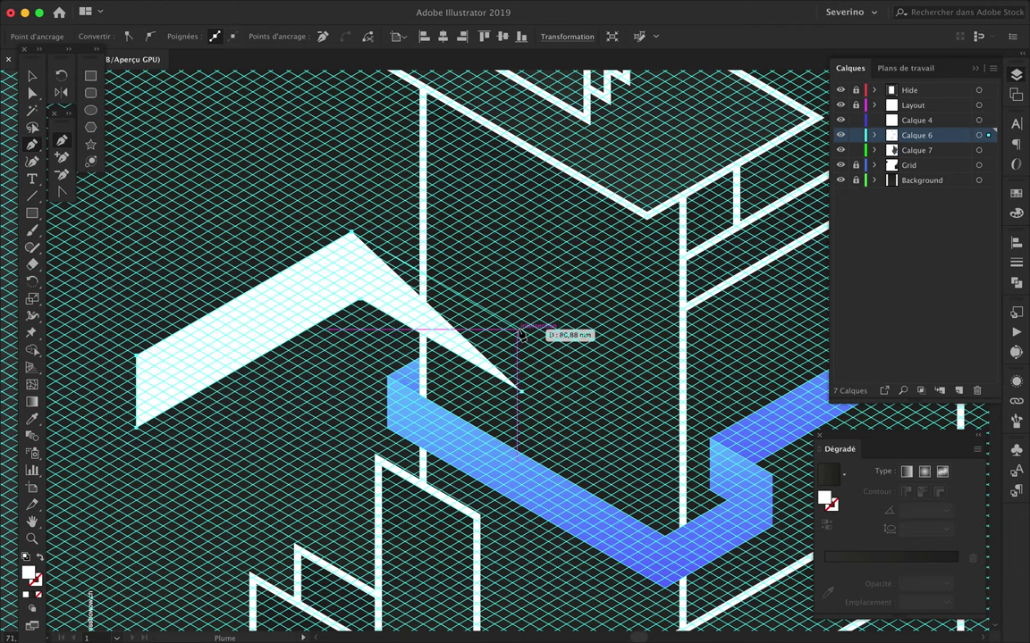
pyautogui.click(522, 331)
# Give the chevron the existing bracket's blue gradient and snap its top corner to the grid.
pyautogui.press('i')
pyautogui.click(622, 516)
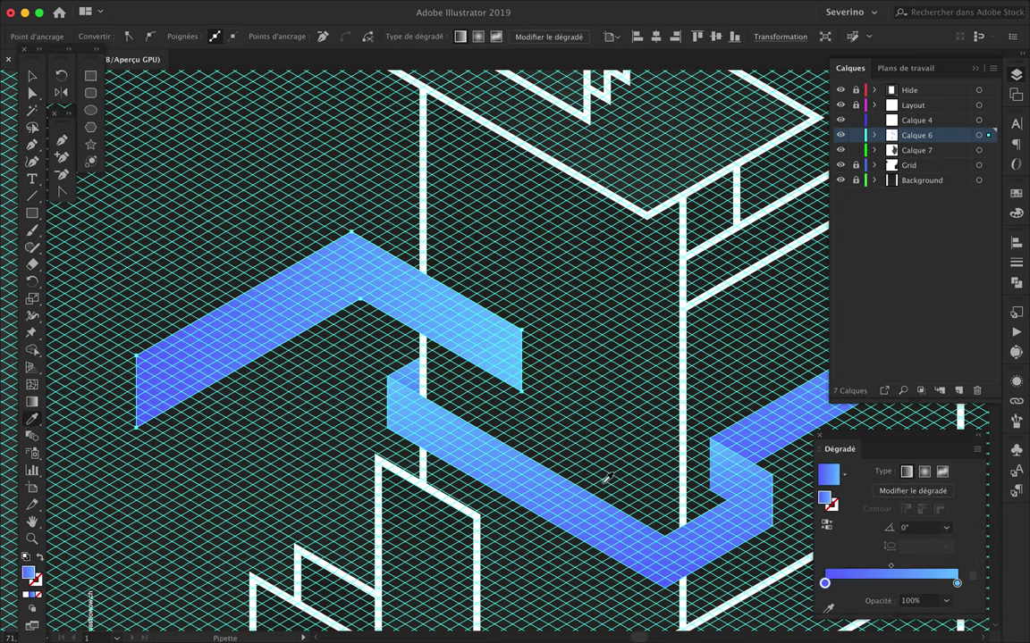
pyautogui.press('a')
pyautogui.moveTo(352, 232); pyautogui.dragTo(360, 227)
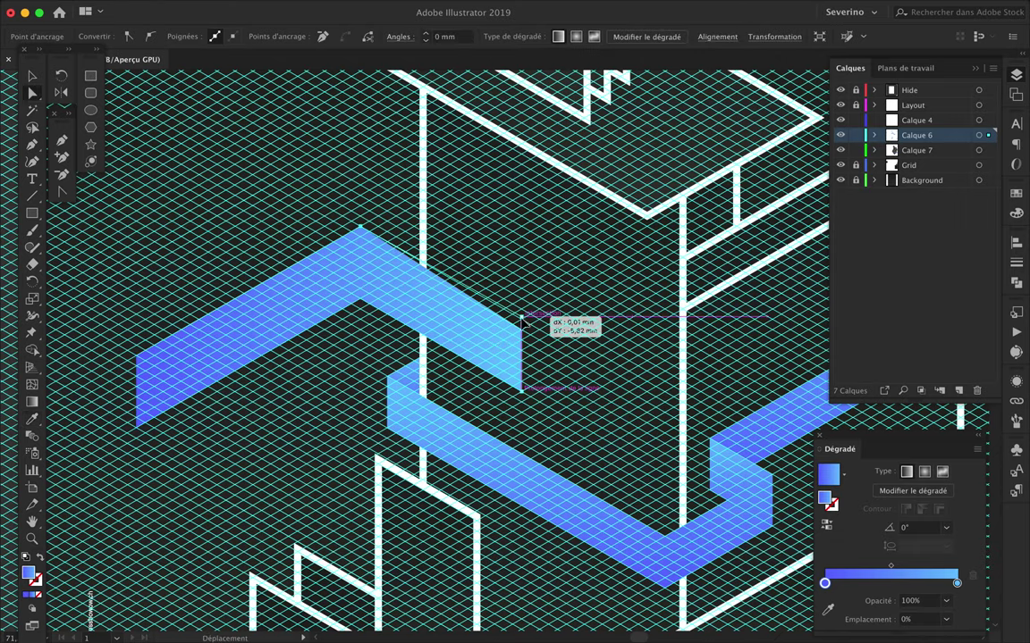
# Stretch the chevron's left end further left.
pyautogui.hotkey('ctrl', '0')
pyautogui.scroll(5, 420, 350)
pyautogui.scroll(5, 528, 428)
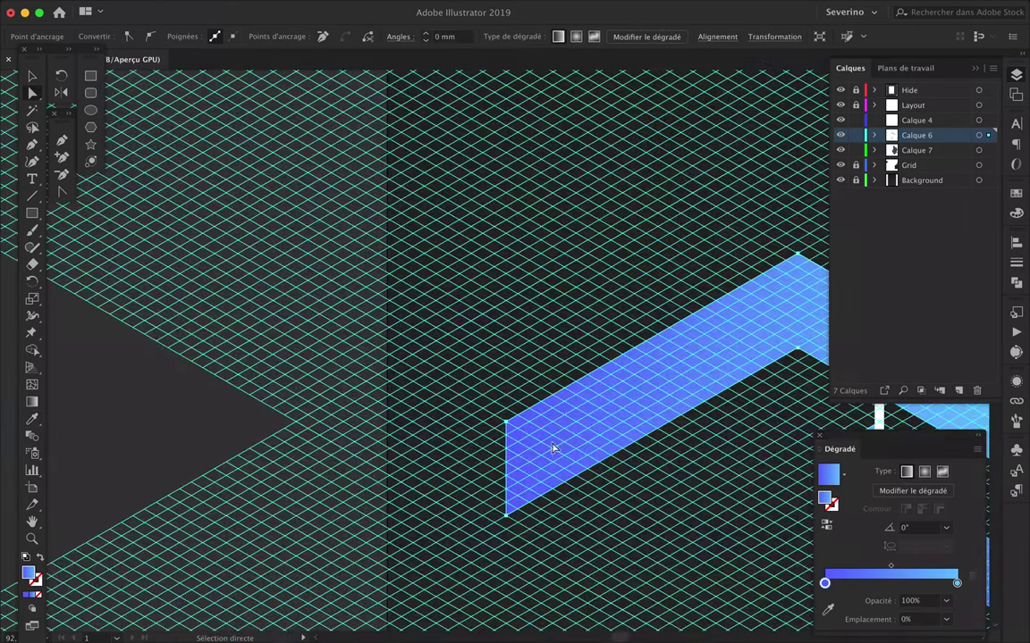
pyautogui.press('p')
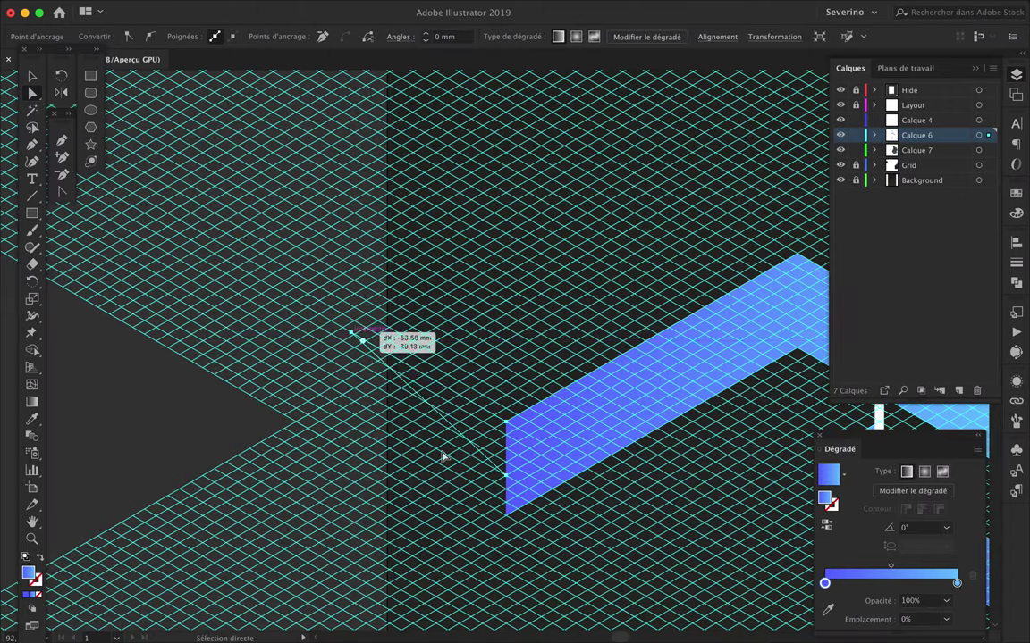
pyautogui.moveTo(355, 339); pyautogui.dragTo(337, 417)
pyautogui.scroll(-2, 590, 213)
pyautogui.scroll(-2, 590, 213)
pyautogui.scroll(-2, 590, 213)
pyautogui.scroll(-1, 589, 212)
pyautogui.scroll(-1, 590, 212)
pyautogui.scroll(-3, 589, 212)
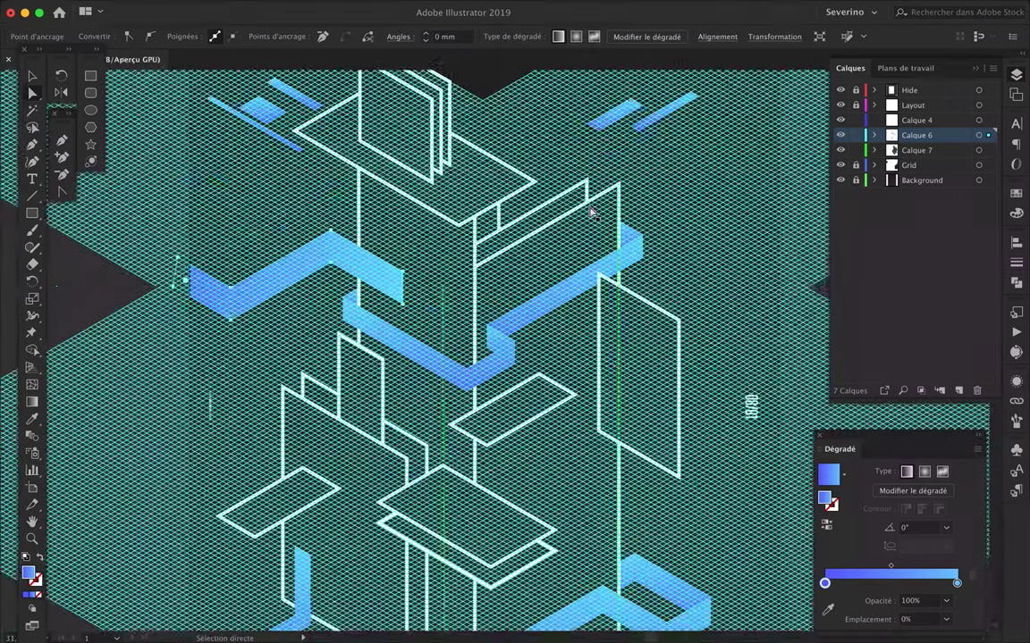
pyautogui.scroll(-4, 590, 213)
pyautogui.scroll(2, 313, 384)
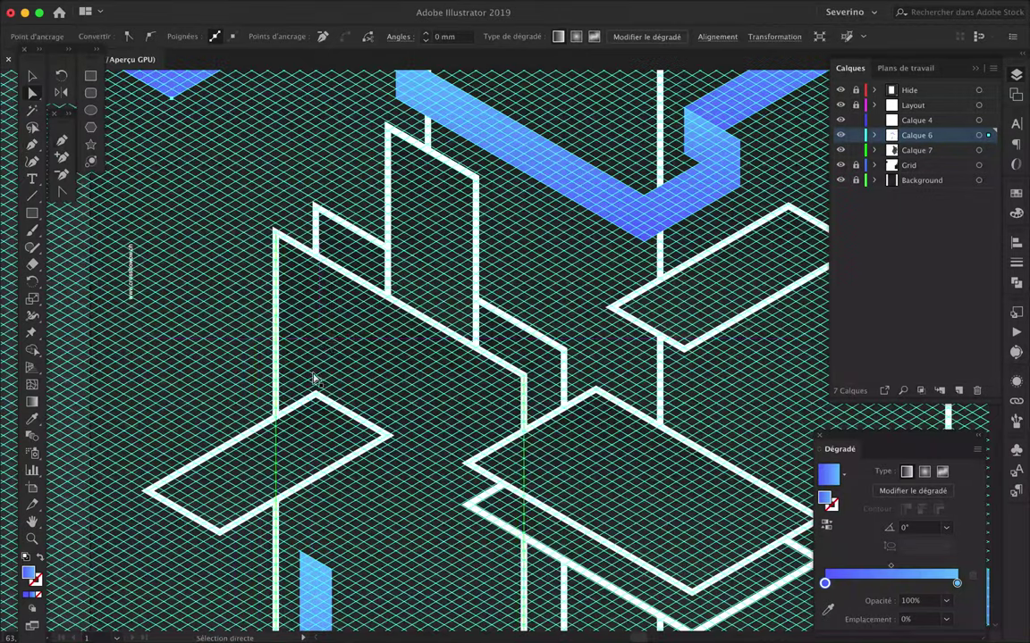
# Draw the lower parallelogram band of the new bracket on the grid with the Pen tool.
pyautogui.press('p')
pyautogui.moveTo(356, 345); pyautogui.dragTo(355, 362)
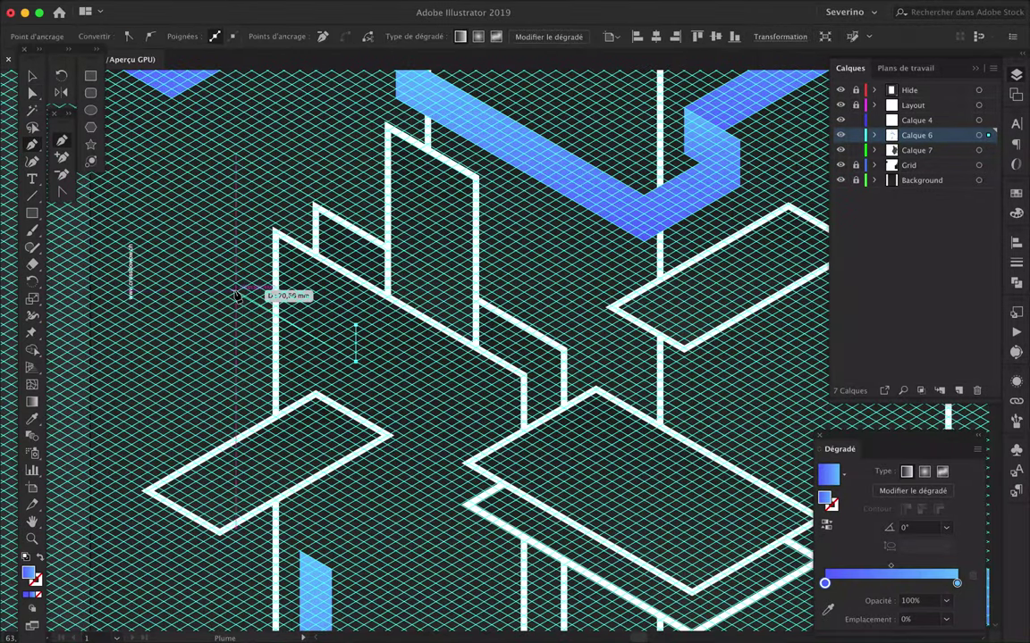
pyautogui.scroll(2, 198, 277)
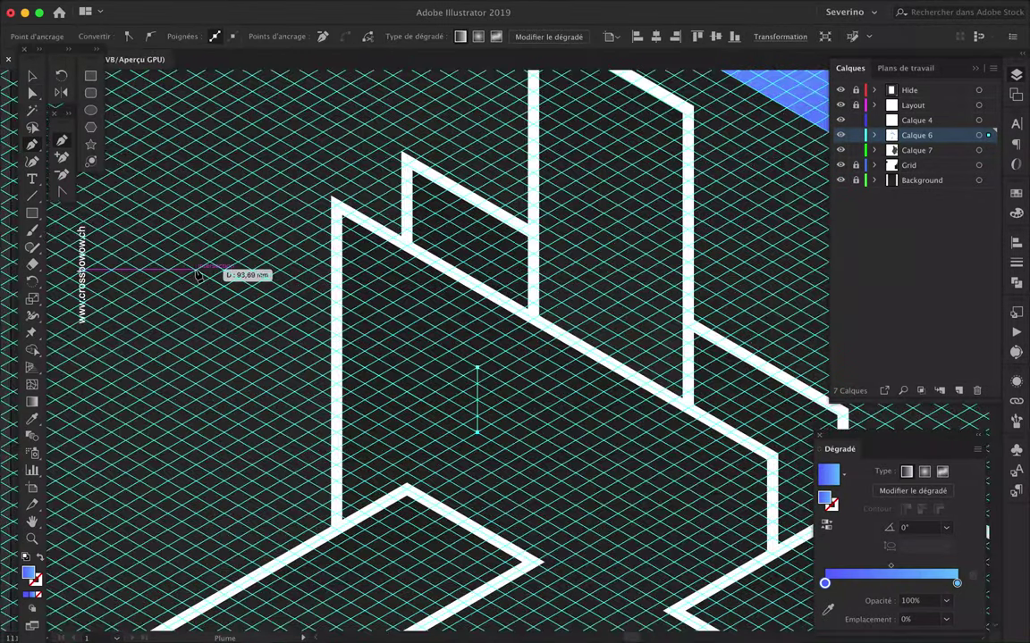
pyautogui.click(195, 270)
pyautogui.click(196, 207)
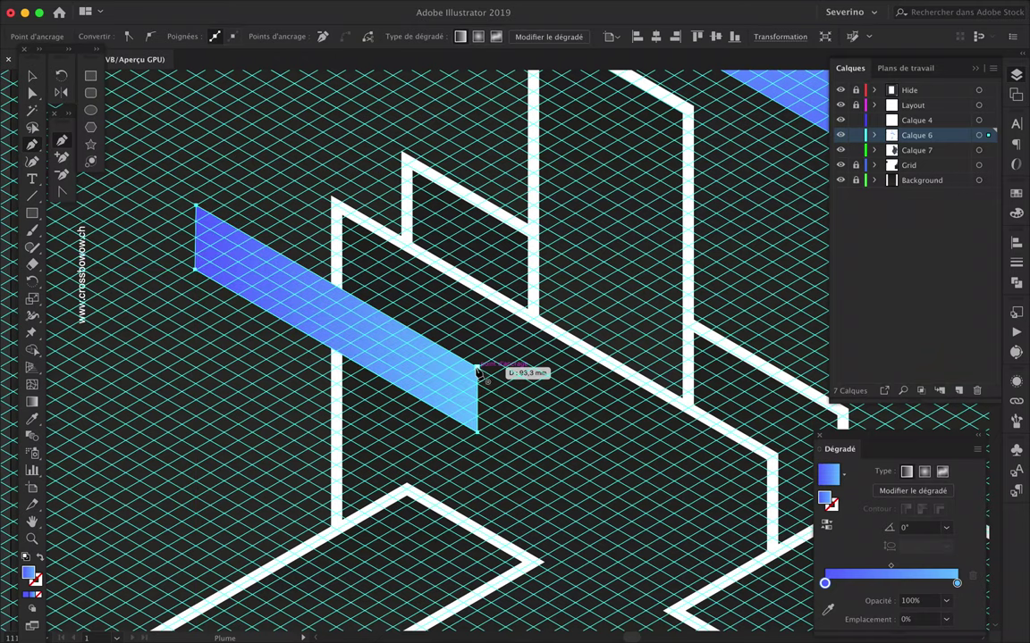
pyautogui.click(196, 207)
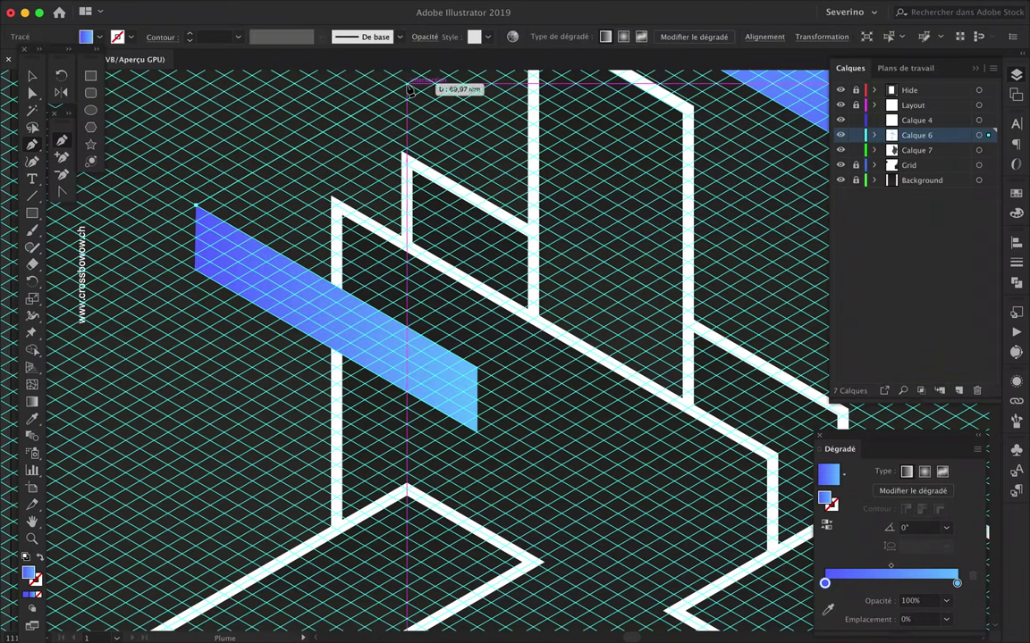
# Draw the bracket's upper arm and join it to the lower band, forming an L shape.
pyautogui.click(407, 84)
pyautogui.click(408, 134)
pyautogui.click(196, 206)
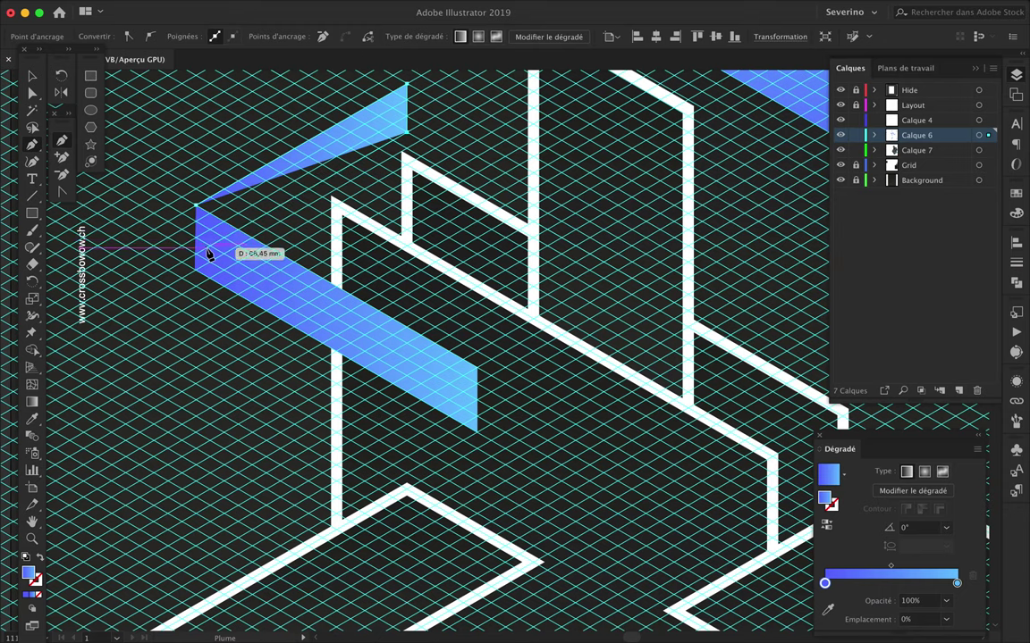
pyautogui.click(207, 248)
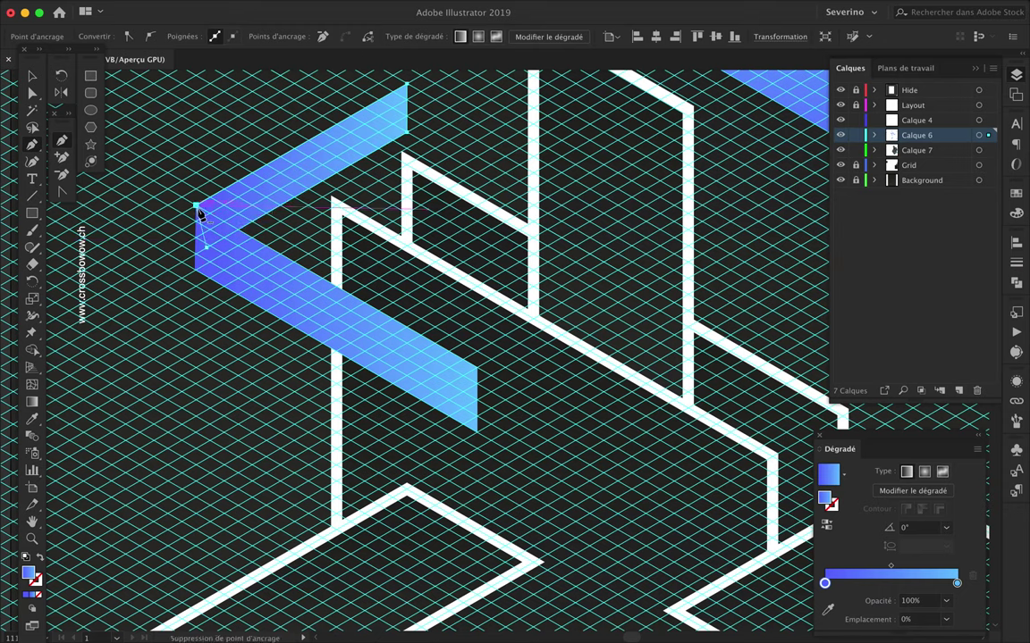
# Move the blue L-shaped bracket down into place around the lower tower.
pyautogui.press('a')
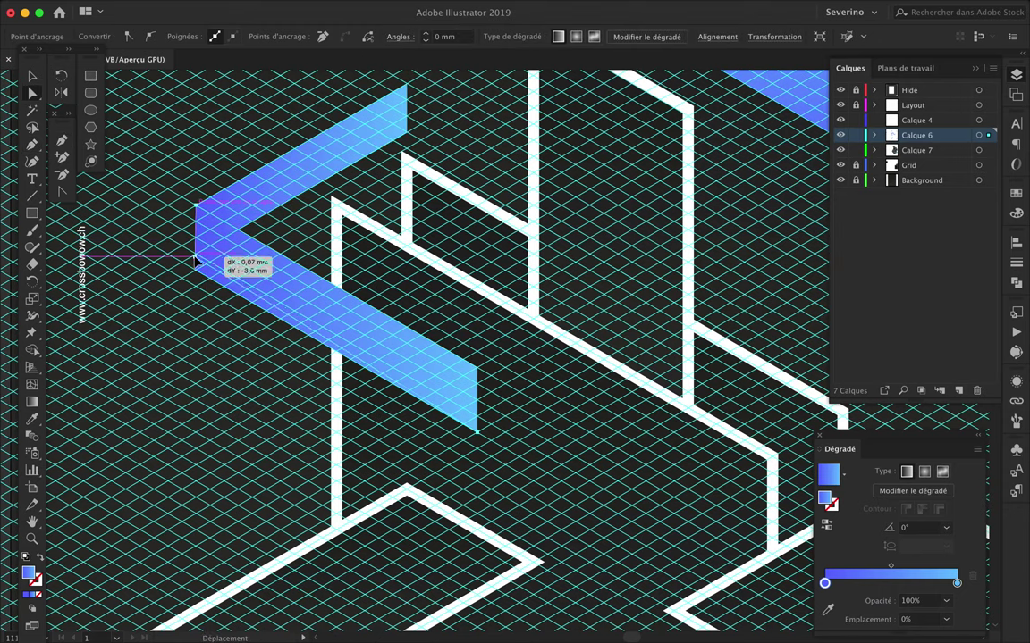
pyautogui.hotkey('ctrl', '-')
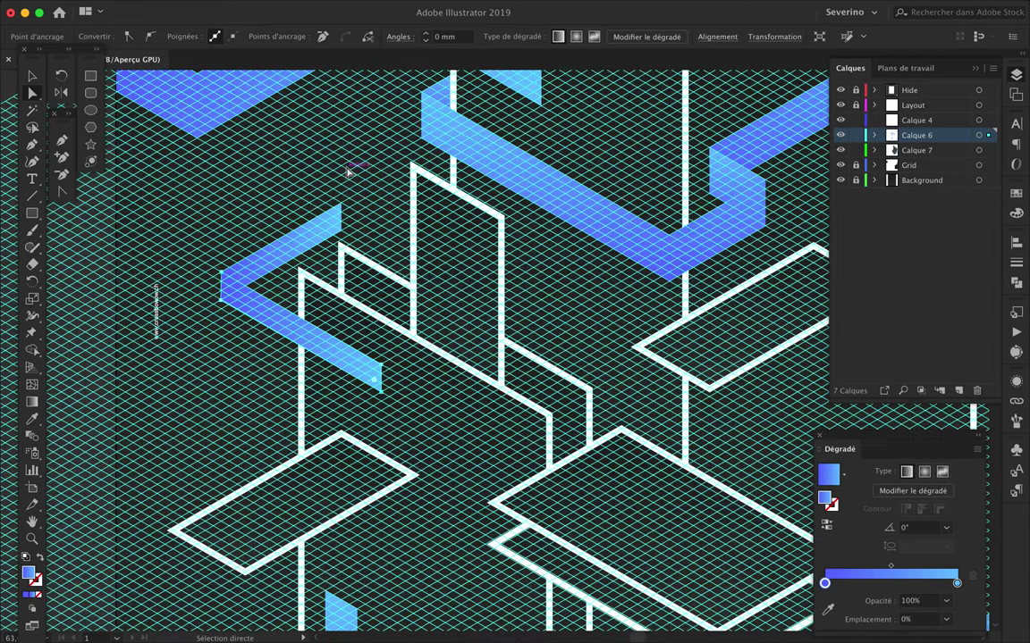
pyautogui.press('v')
pyautogui.moveTo(250, 299); pyautogui.dragTo(250, 349)
pyautogui.moveTo(916, 135); pyautogui.dragTo(927, 383)
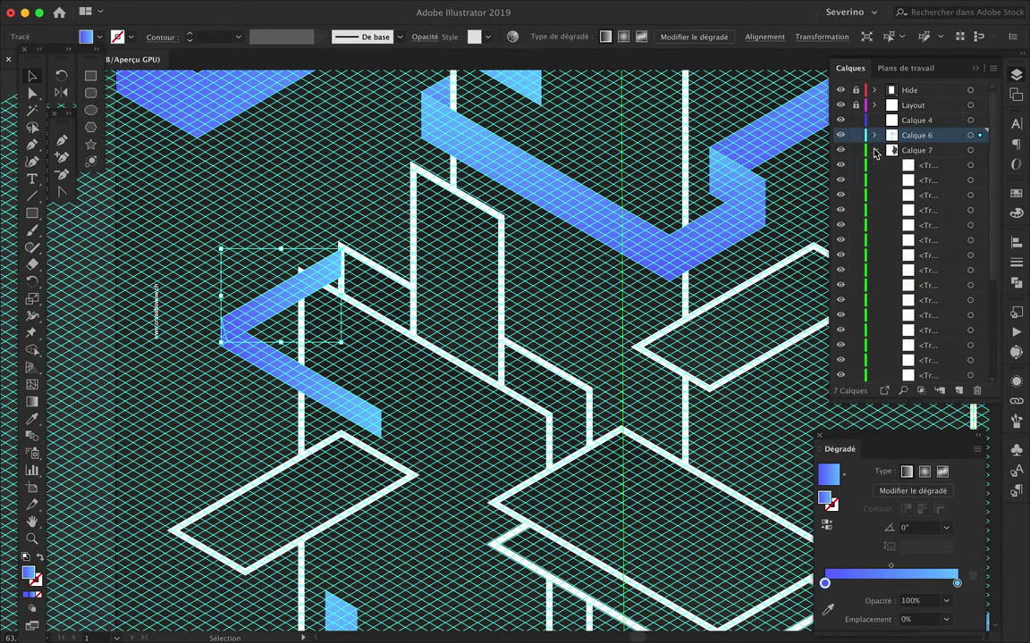
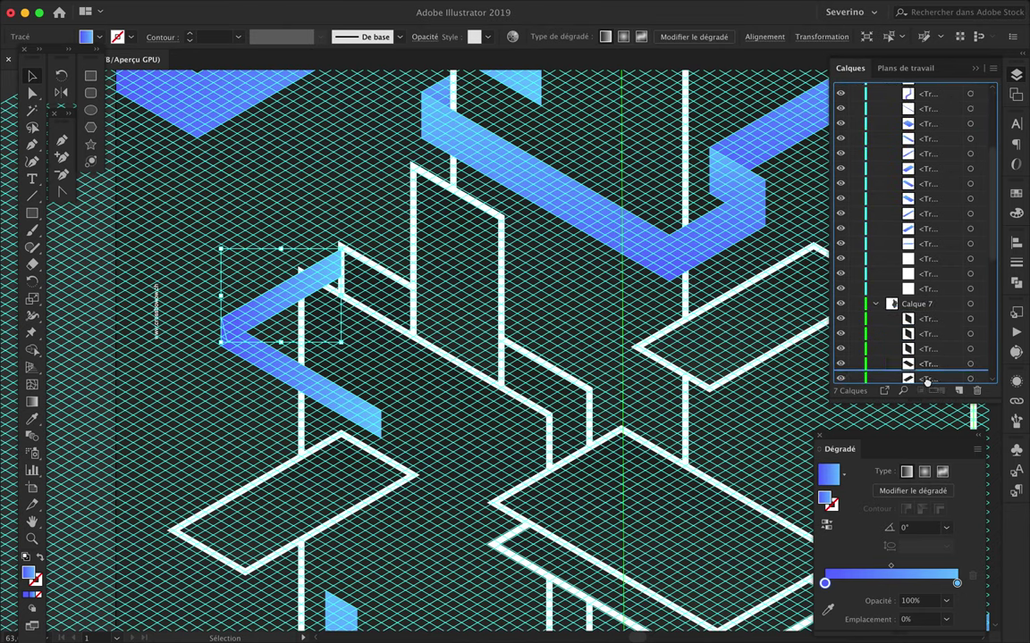
# Move the blue zig-zag ribbon into Calque 7 and lower it about 33 mm.
pyautogui.moveTo(927, 382); pyautogui.dragTo(925, 351)
pyautogui.click(376, 198)
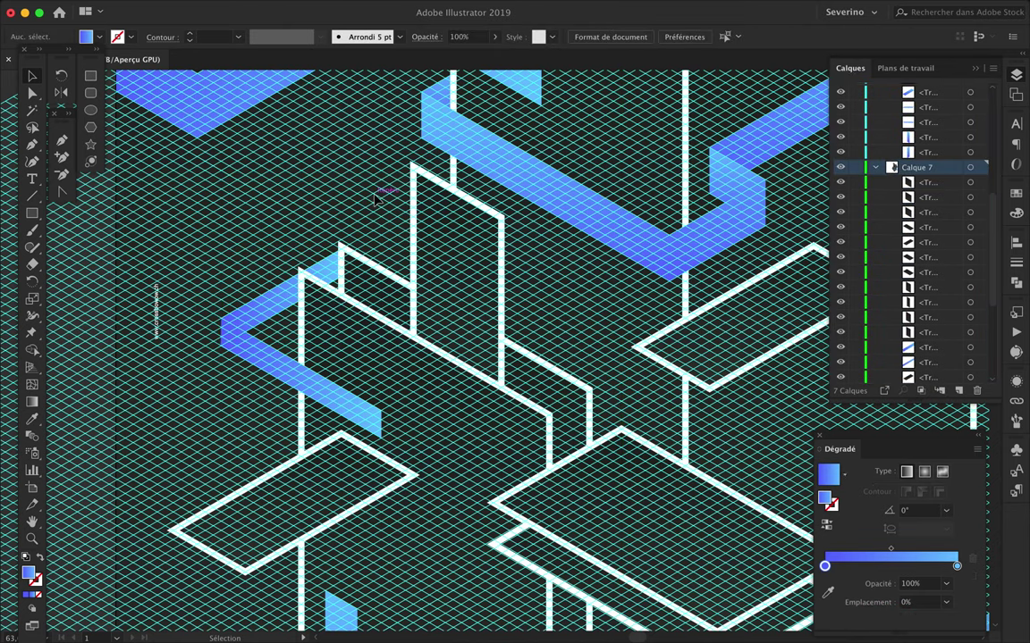
pyautogui.moveTo(256, 335); pyautogui.dragTo(266, 435)
# Pull the ribbon's end anchor down into the white parallelogram.
pyautogui.press('a')
pyautogui.click(381, 487)
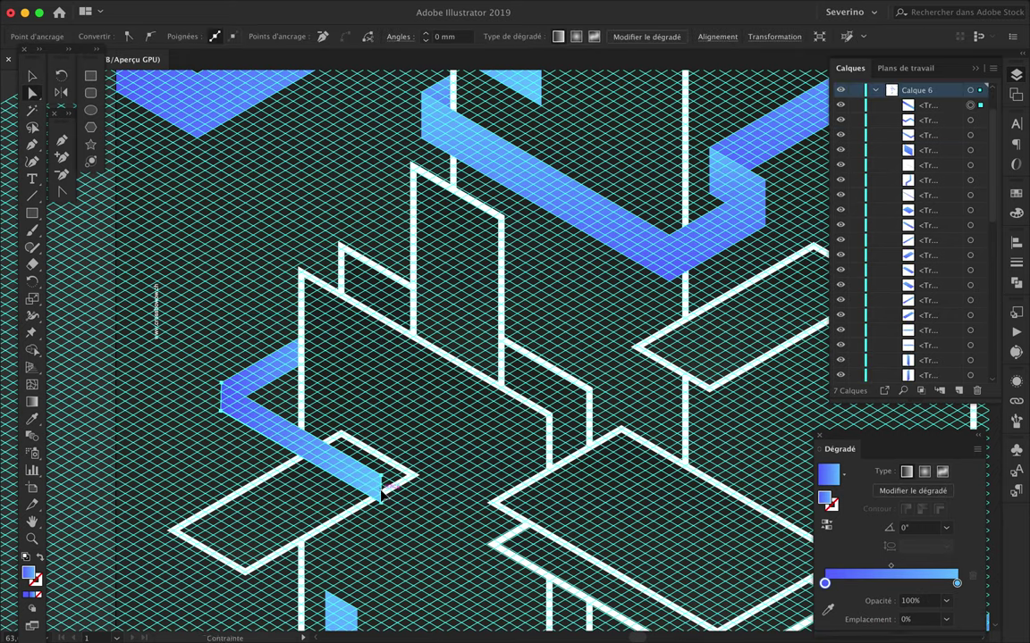
pyautogui.moveTo(361, 484); pyautogui.dragTo(362, 483)
pyautogui.hotkey('shift', 'ctrl', 'a')
pyautogui.scroll(3, 439, 518)
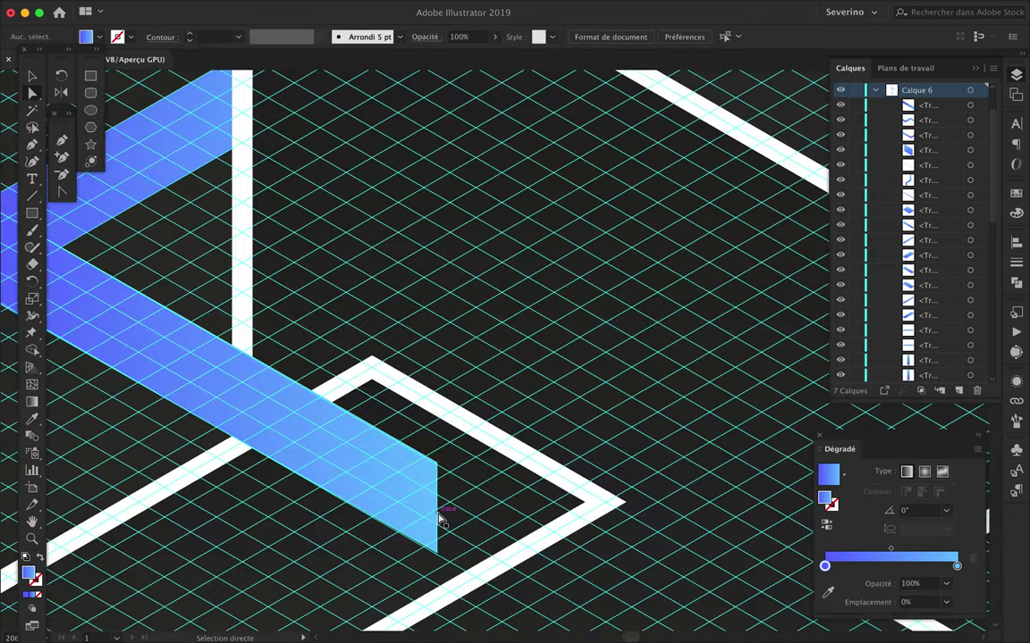
pyautogui.moveTo(426, 511); pyautogui.dragTo(427, 509)
pyautogui.hotkey('ctrl', 'l')
pyautogui.scroll(-2, 615, 253)
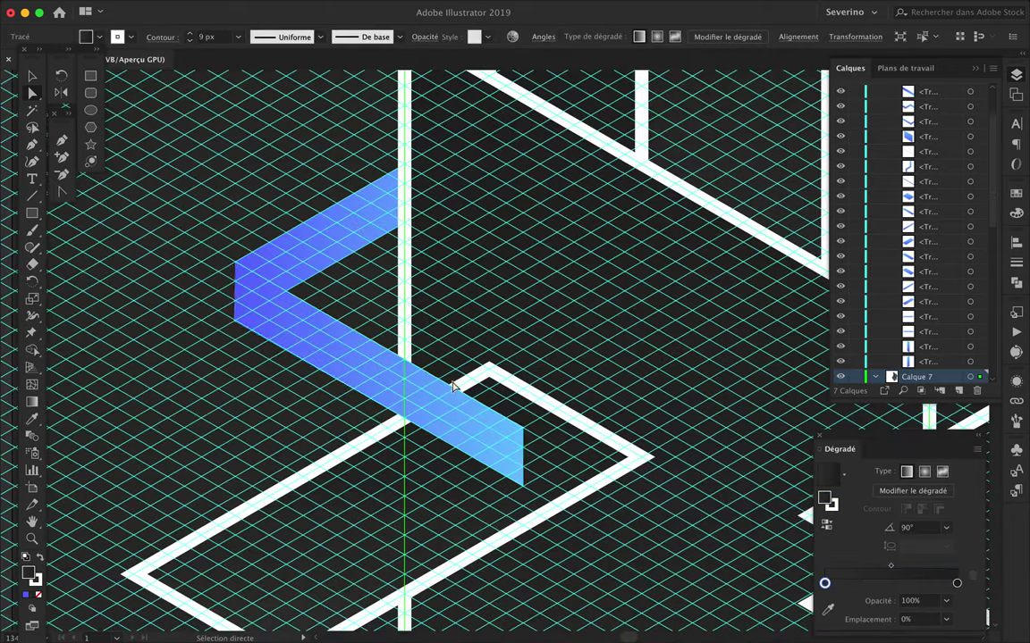
pyautogui.scroll(3, 355, 435)
# Select only the ribbon's bottom-right anchor and preview the ribbon end.
pyautogui.click(139, 225)
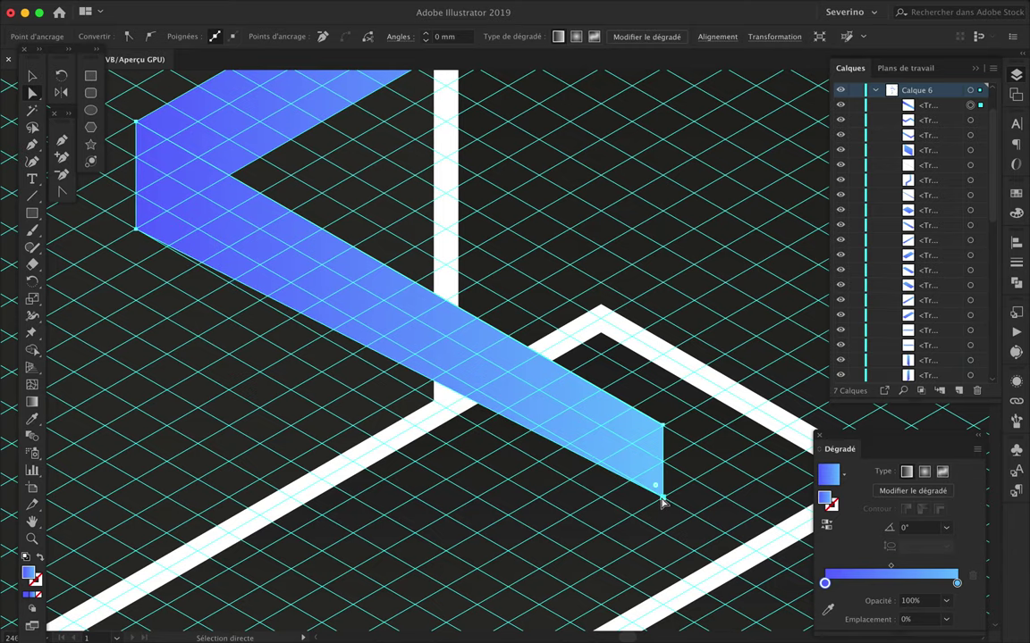
pyautogui.moveTo(734, 545); pyautogui.dragTo(672, 475)
pyautogui.scroll(-2, 523, 345)
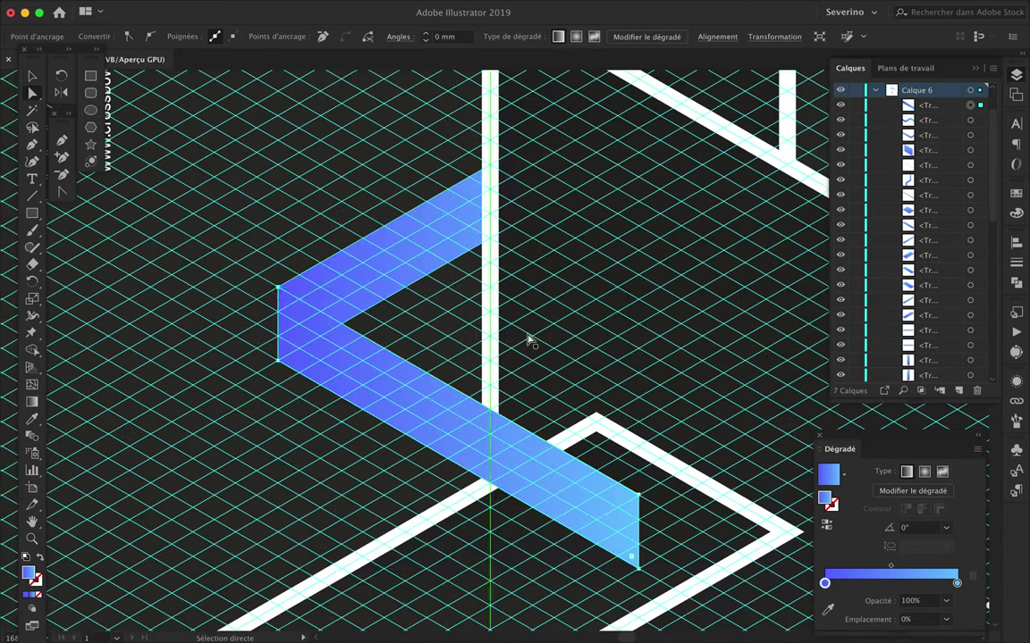
pyautogui.scroll(-3, 528, 339)
pyautogui.hotkey('ctrl', 'shift', 'a')
pyautogui.press('a')
pyautogui.scroll(2, 435, 444)
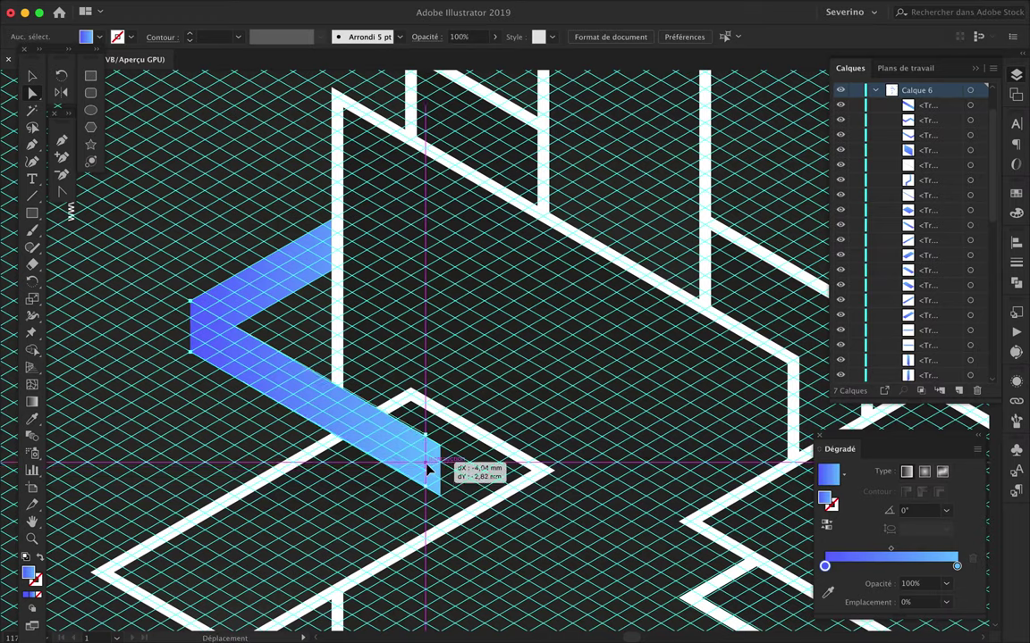
# Raise the ribbon's end edge slightly so it meets the white frame.
pyautogui.click(430, 478)
pyautogui.scroll(3, 430, 475)
pyautogui.scroll(3, 427, 472)
pyautogui.moveTo(432, 470); pyautogui.dragTo(432, 417)
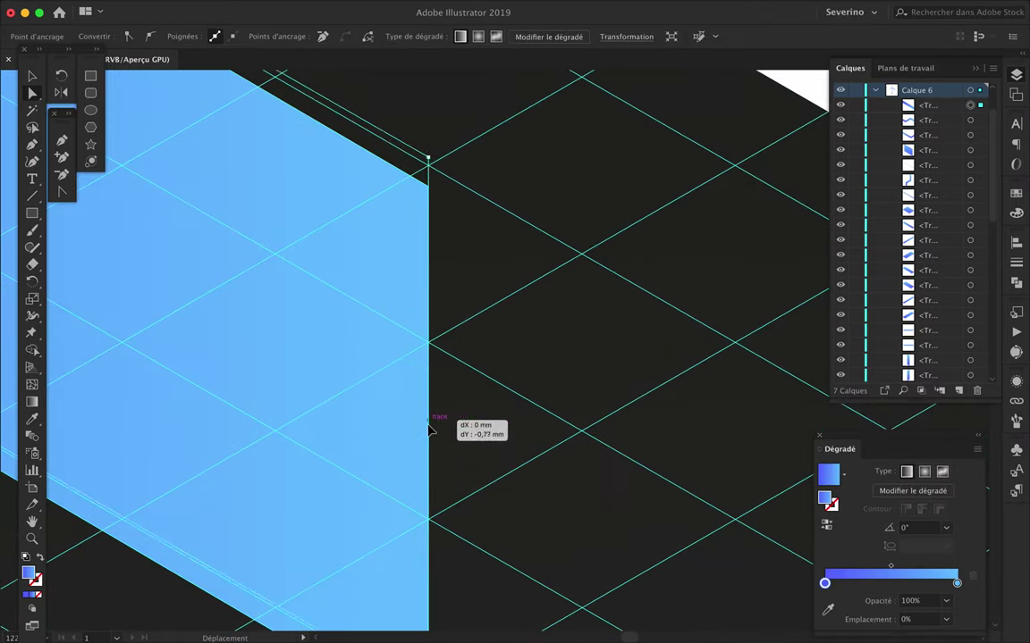
pyautogui.scroll(-2, 444, 422)
pyautogui.scroll(-2, 444, 422)
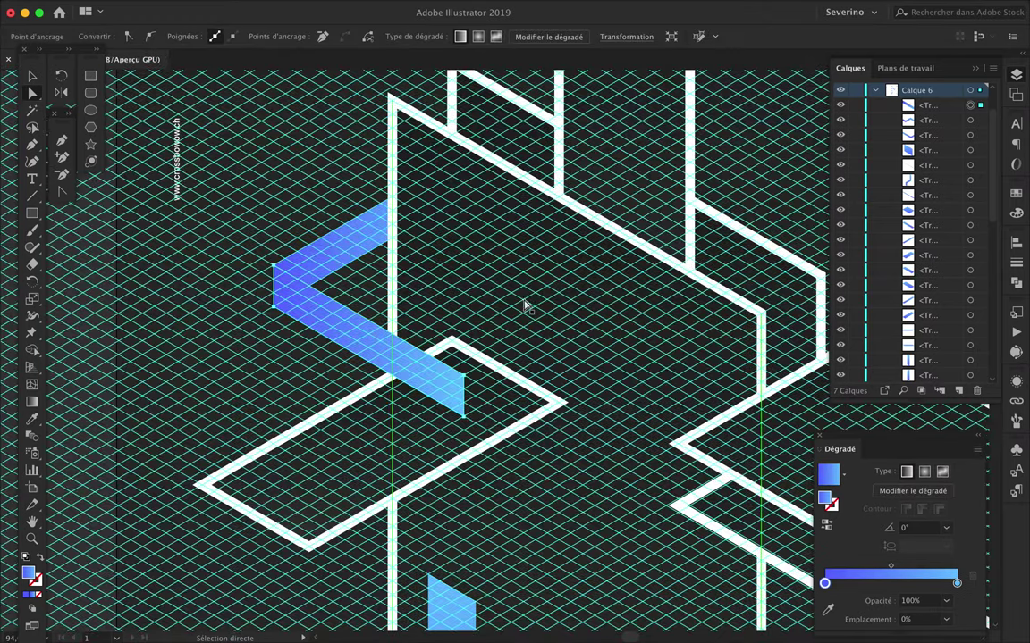
pyautogui.scroll(-2, 466, 340)
# Select a white outline path in Calque 7 and inspect the layout.
pyautogui.click(298, 241)
pyautogui.scroll(-3, 620, 264)
pyautogui.scroll(2, 623, 264)
pyautogui.scroll(2, 624, 264)
pyautogui.scroll(2, 500, 265)
pyautogui.press('p')
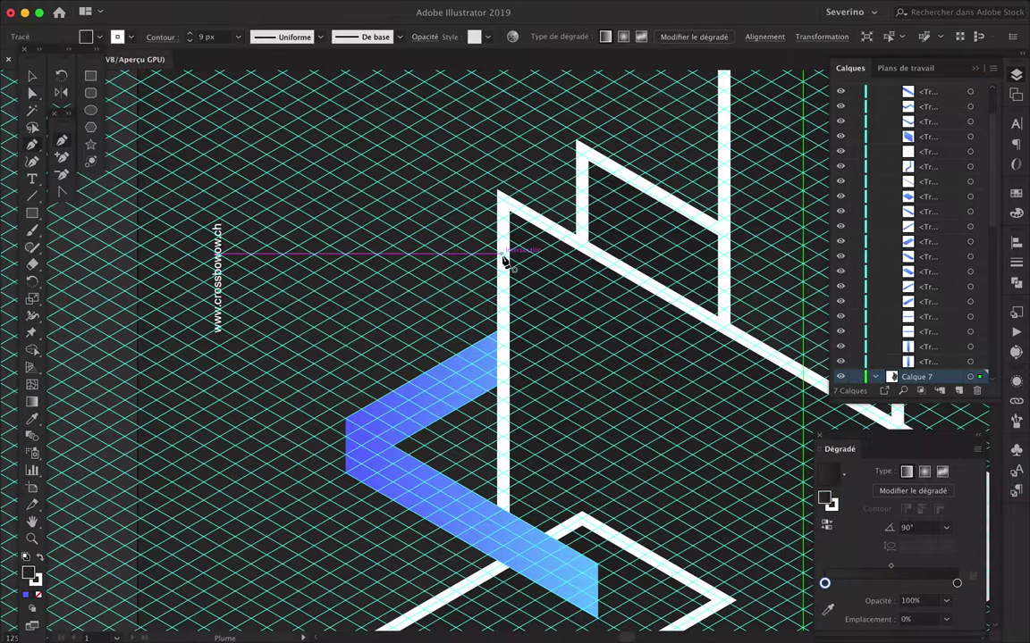
# Draw a new band shape, give it the blue gradient, and adjust one corner.
pyautogui.click(534, 308)
pyautogui.click(314, 183)
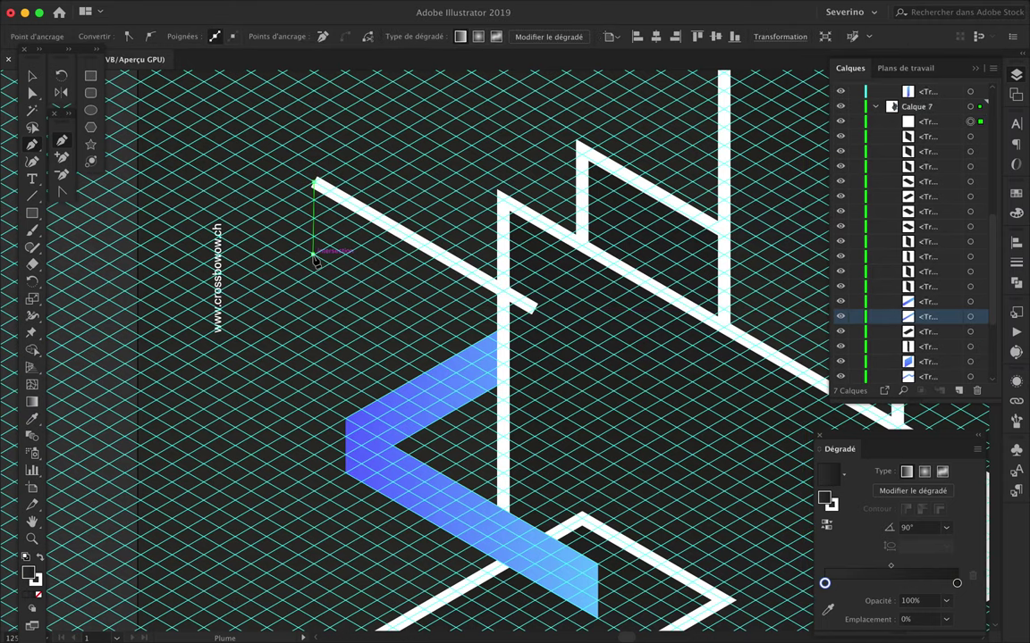
pyautogui.click(529, 378)
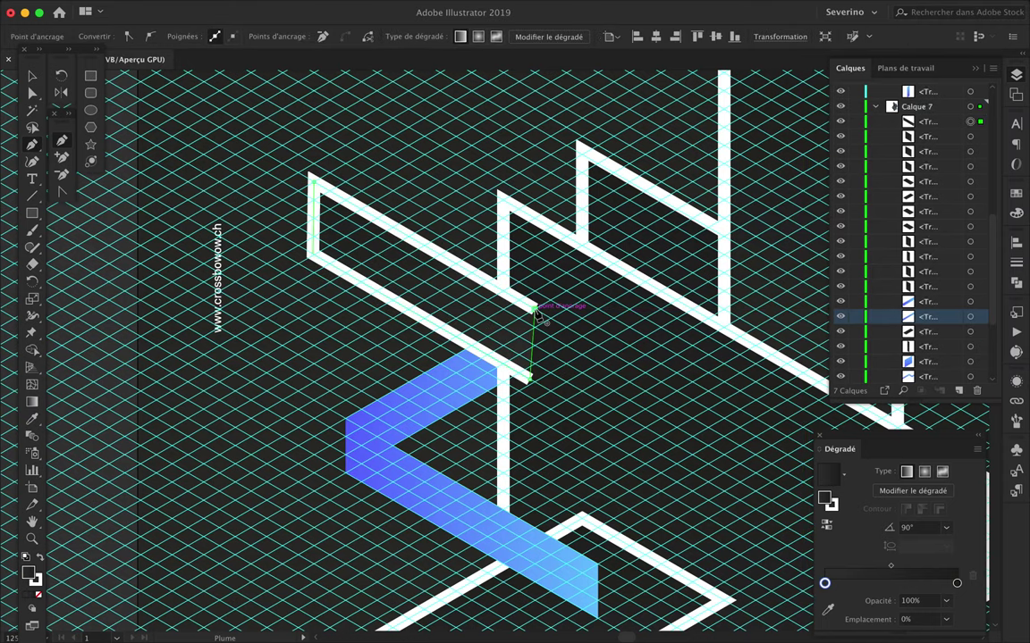
pyautogui.click(435, 405)
pyautogui.press('a')
pyautogui.moveTo(394, 289); pyautogui.dragTo(394, 305)
pyautogui.scroll(3, 393, 291)
pyautogui.scroll(3, 393, 292)
pyautogui.scroll(-4, 391, 299)
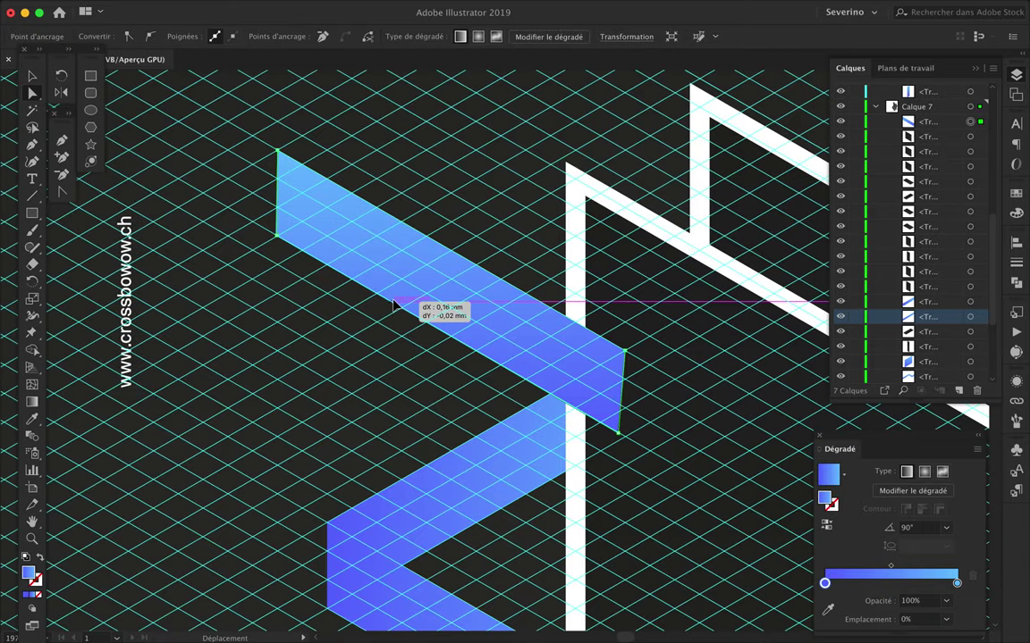
# Delete the extra blue parallelogram piece.
pyautogui.click(568, 367)
pyautogui.scroll(-3, 941, 350)
pyautogui.scroll(-3, 941, 351)
pyautogui.scroll(-3, 943, 352)
pyautogui.scroll(3, 940, 268)
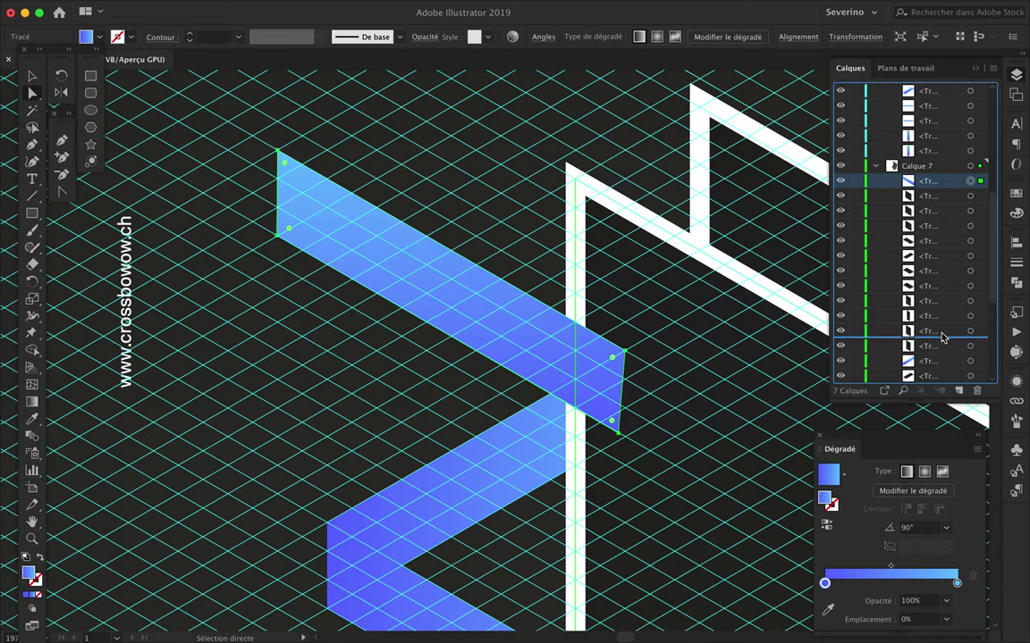
pyautogui.press('Delete')
# Reposition the blue band's left corner anchor so it extends up-left.
pyautogui.click(367, 292)
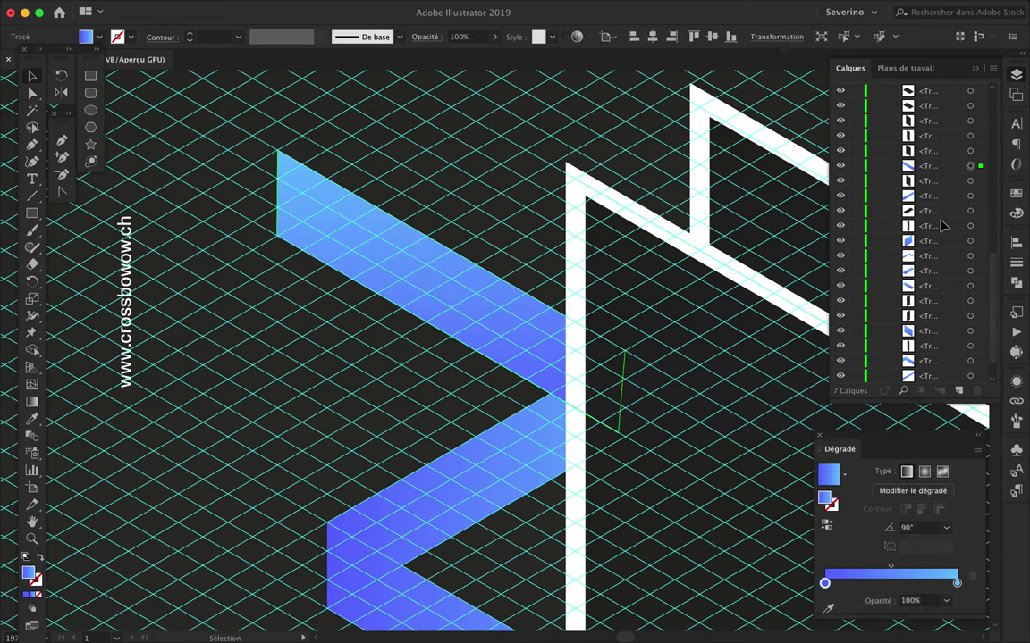
pyautogui.scroll(-3, 226, 492)
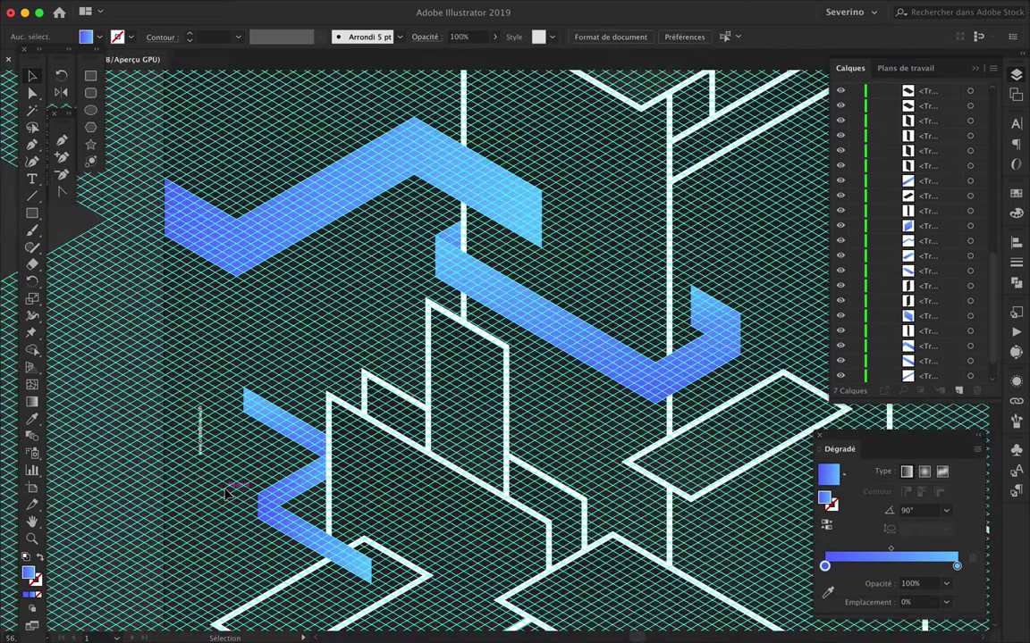
pyautogui.scroll(3, 247, 418)
pyautogui.press('a')
pyautogui.moveTo(241, 438)
pyautogui.mouseDown()
pyautogui.moveTo(339, 500)
pyautogui.moveTo(285, 554)
pyautogui.mouseUp()
pyautogui.scroll(-3, 285, 554)
# Draw the blue chevron band from the ribbon's end inside the lower-left parallelogram.
pyautogui.scroll(2, 270, 560)
pyautogui.scroll(2, 266, 560)
pyautogui.scroll(2, 266, 563)
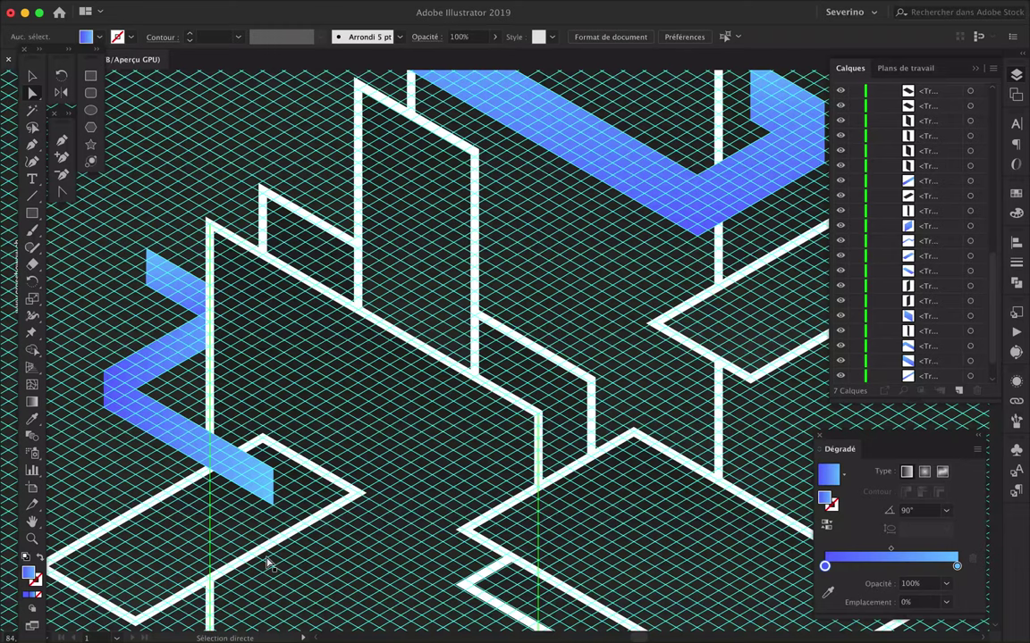
pyautogui.click(272, 506)
pyautogui.click(145, 542)
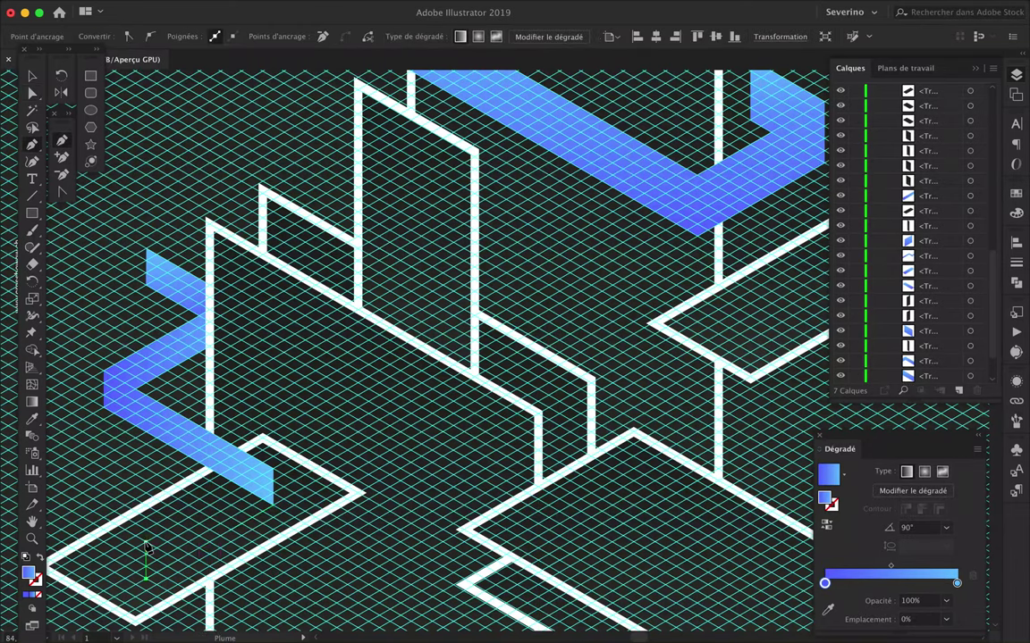
pyautogui.click(273, 469)
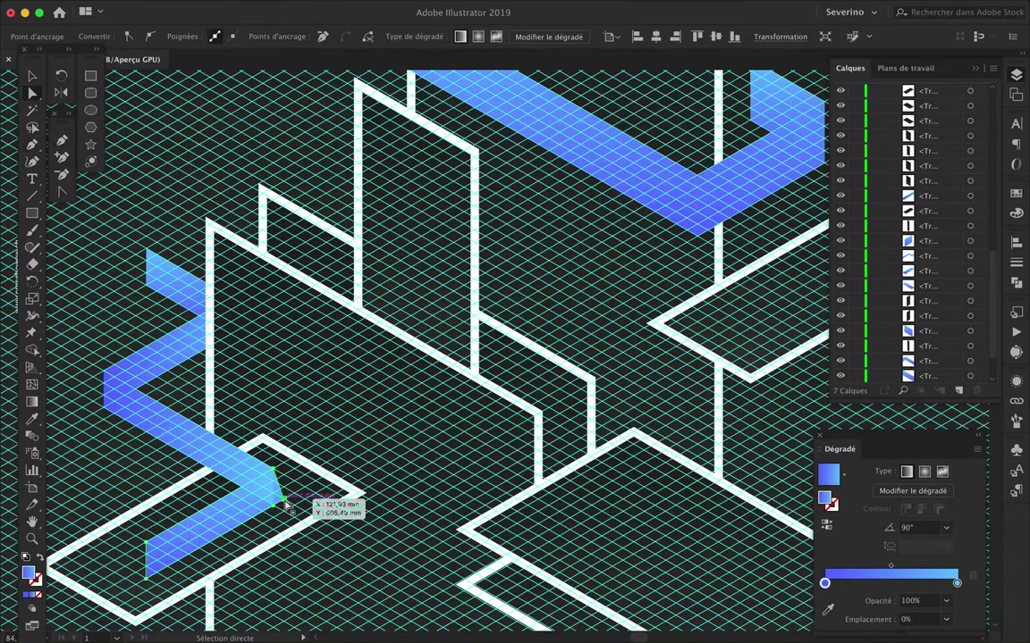
pyautogui.press('v')
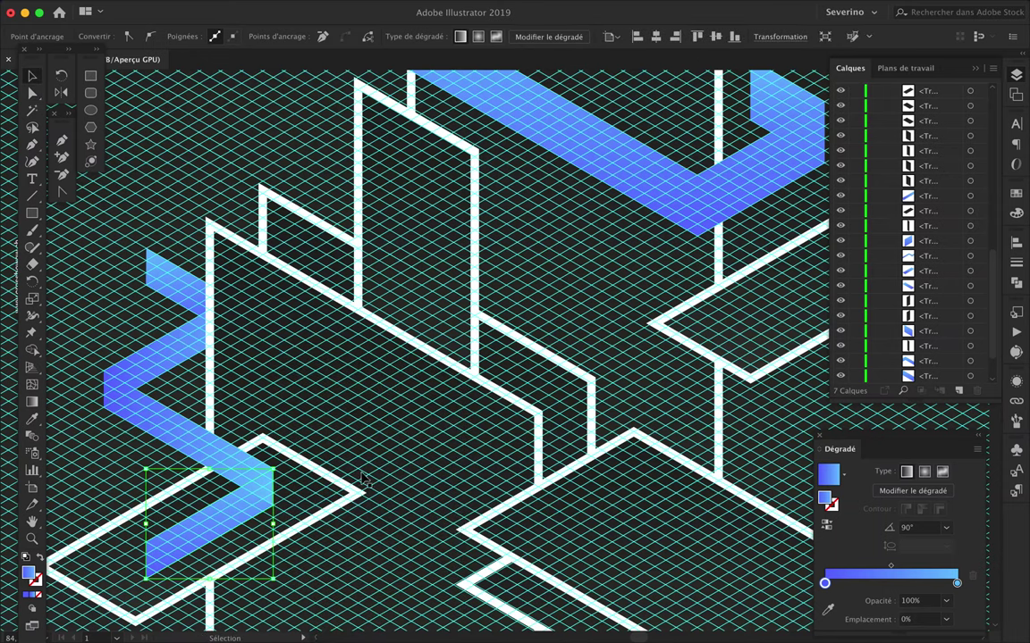
# Move the new band into Calque 6 and hide the isometric grid.
pyautogui.scroll(3, 880, 253)
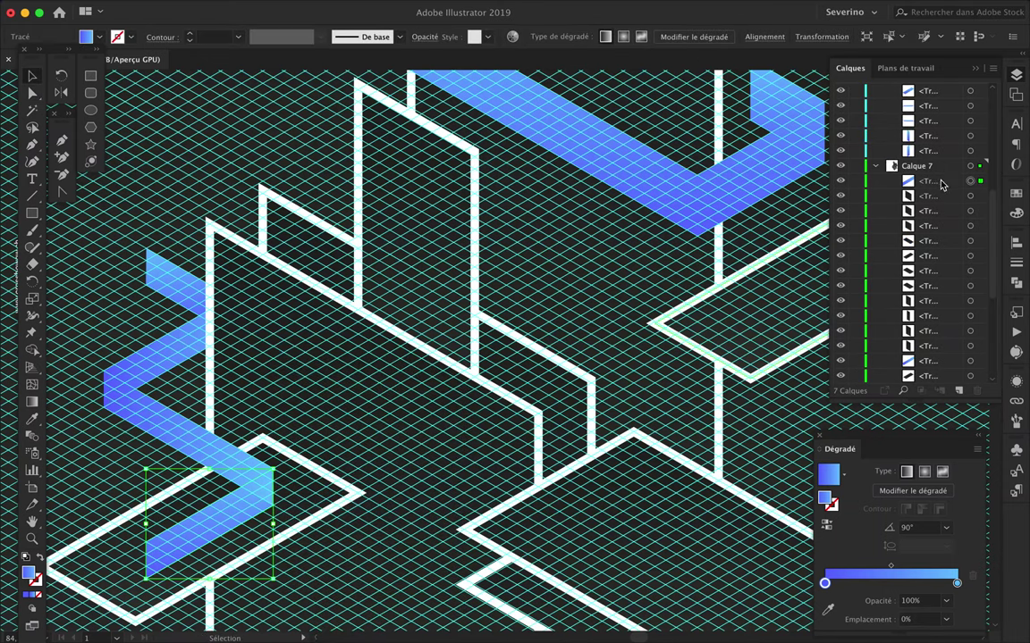
pyautogui.scroll(1, 918, 119)
pyautogui.moveTo(918, 111); pyautogui.dragTo(920, 107)
pyautogui.hotkey('ctrl', '"')
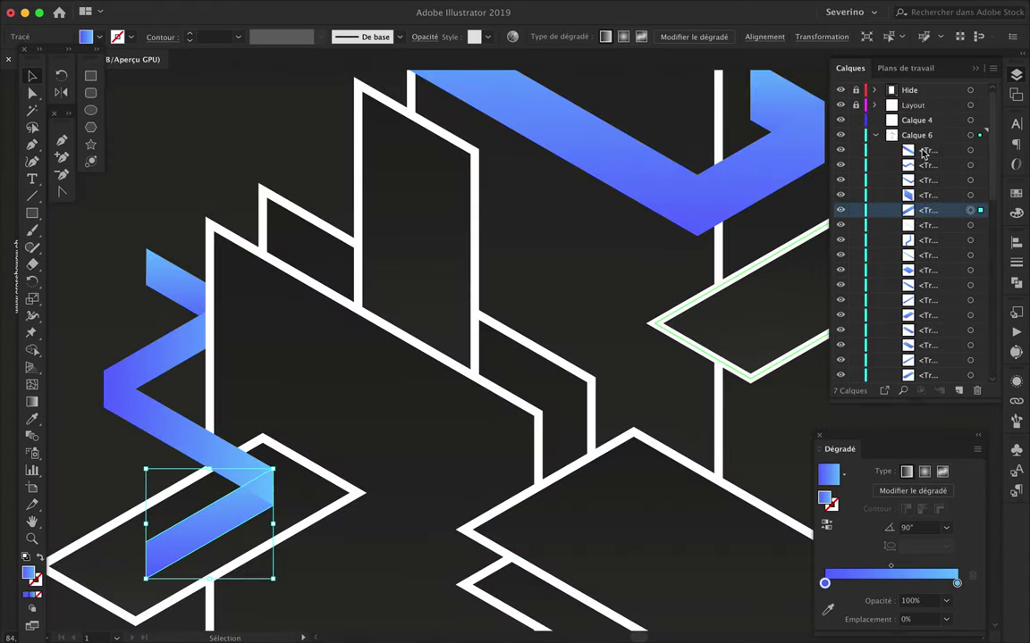
# Select the large white outlined plane, then the lower white rhombus.
pyautogui.click(361, 402)
pyautogui.scroll(-5, 361, 407)
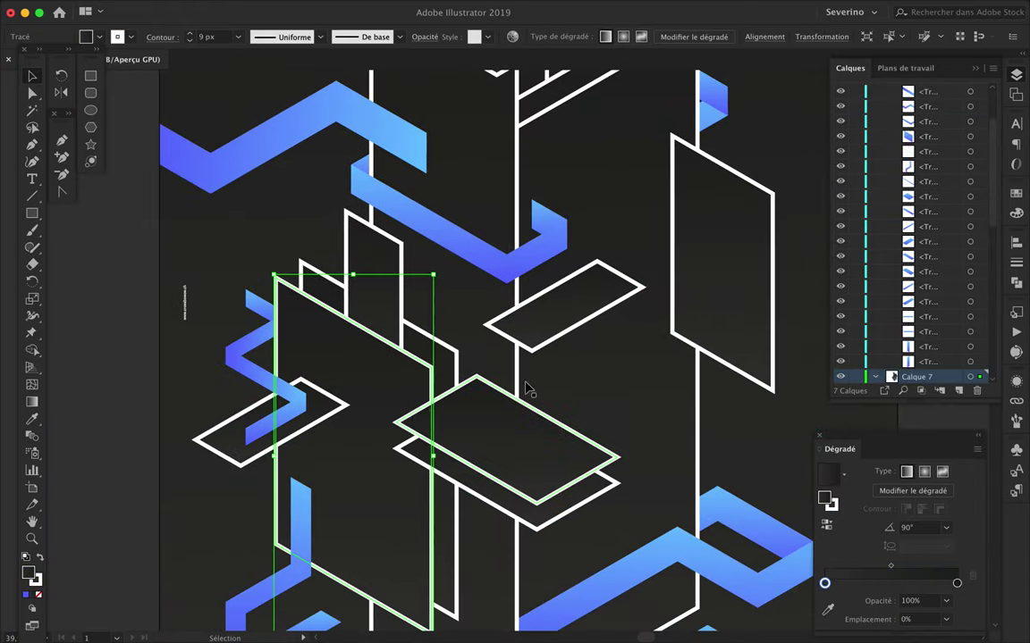
pyautogui.scroll(-1, 710, 423)
pyautogui.hscroll(-1, 710, 423)
pyautogui.scroll(-2, 626, 438)
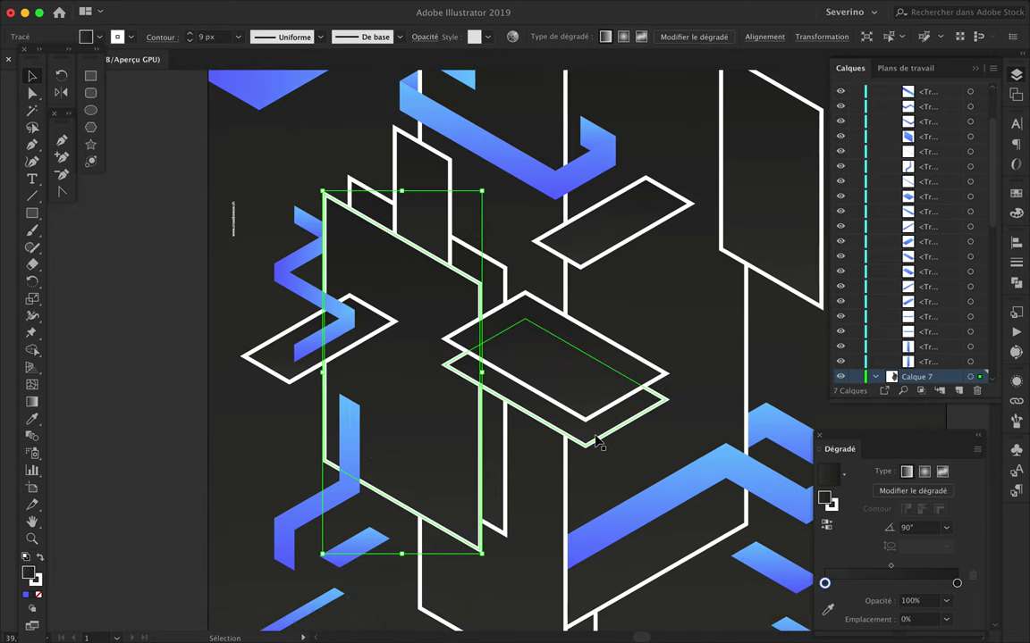
pyautogui.click(549, 393)
pyautogui.scroll(-3, 947, 189)
# Draw a new white-outlined vertical support panel beneath the central rhombus.
pyautogui.press('p')
pyautogui.click(840, 362)
pyautogui.hotkey('ctrl', '+')
pyautogui.hotkey('ctrl', '+')
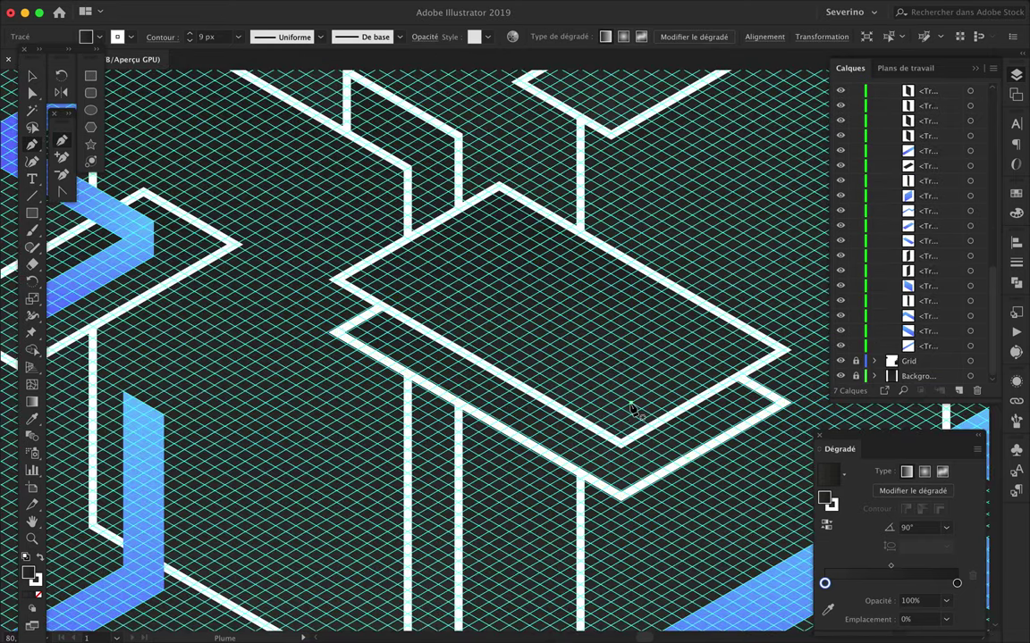
pyautogui.click(530, 462)
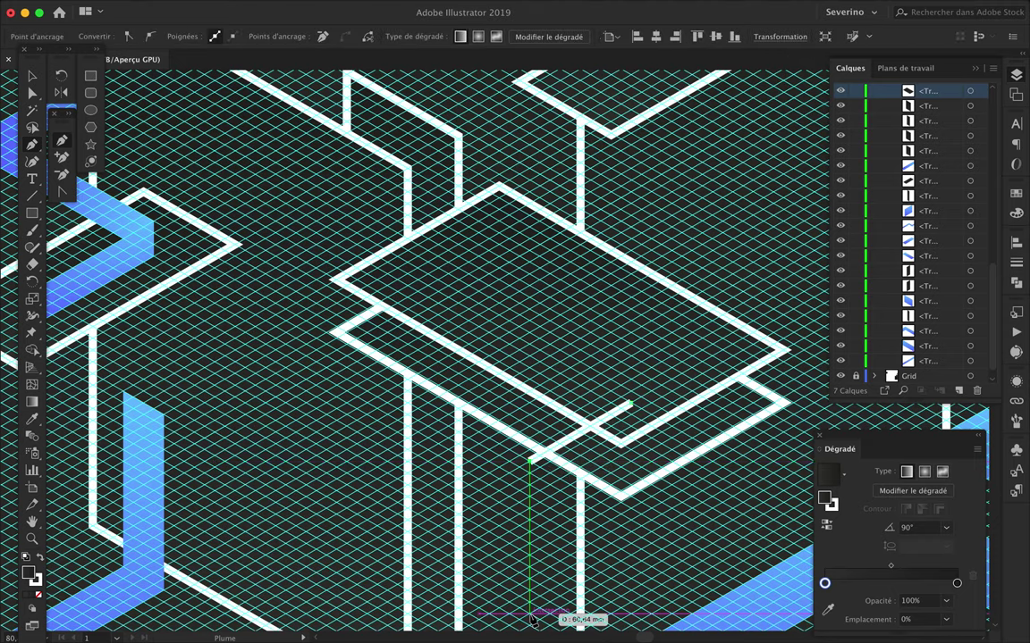
pyautogui.click(530, 614)
pyautogui.click(479, 586)
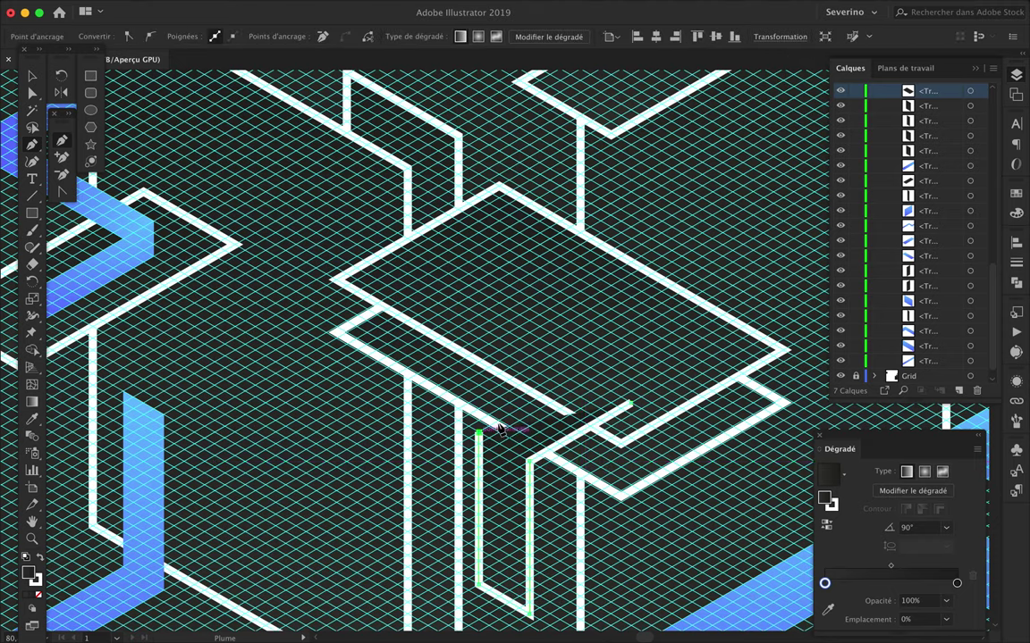
pyautogui.click(583, 379)
pyautogui.click(631, 404)
pyautogui.press('super+minus')
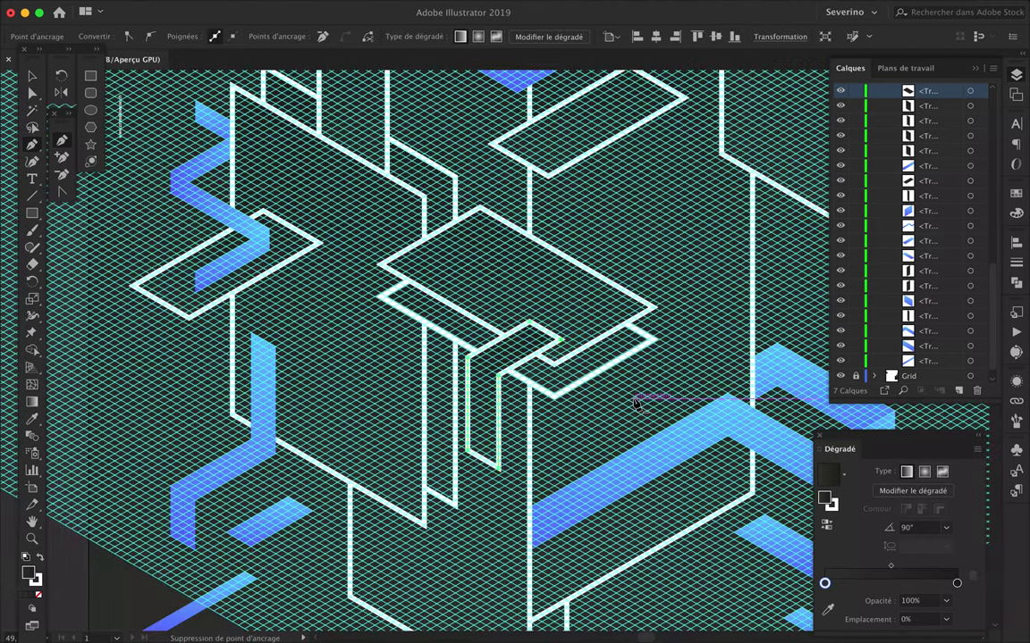
# Restack the new support behind the slab in the Layers panel.
pyautogui.press('v')
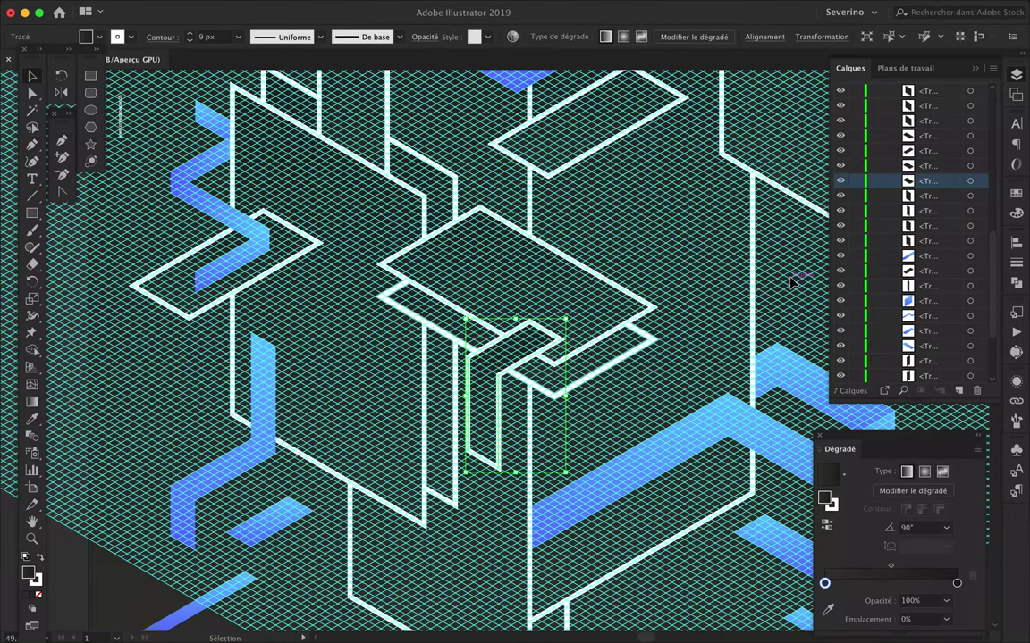
pyautogui.moveTo(925, 241); pyautogui.dragTo(930, 358)
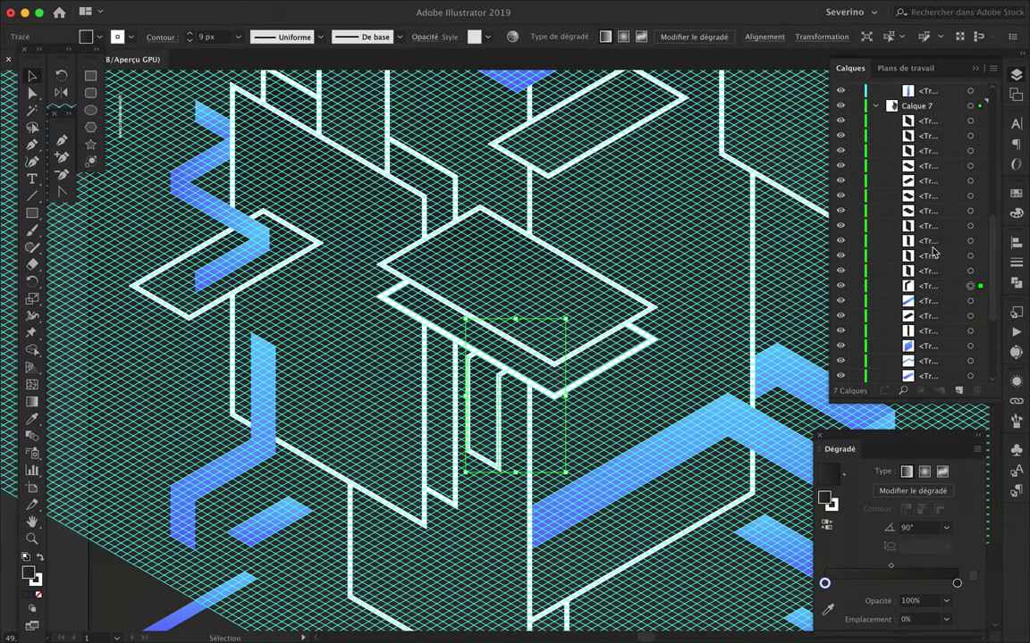
pyautogui.moveTo(930, 286); pyautogui.dragTo(926, 264)
pyautogui.moveTo(926, 208); pyautogui.dragTo(892, 222)
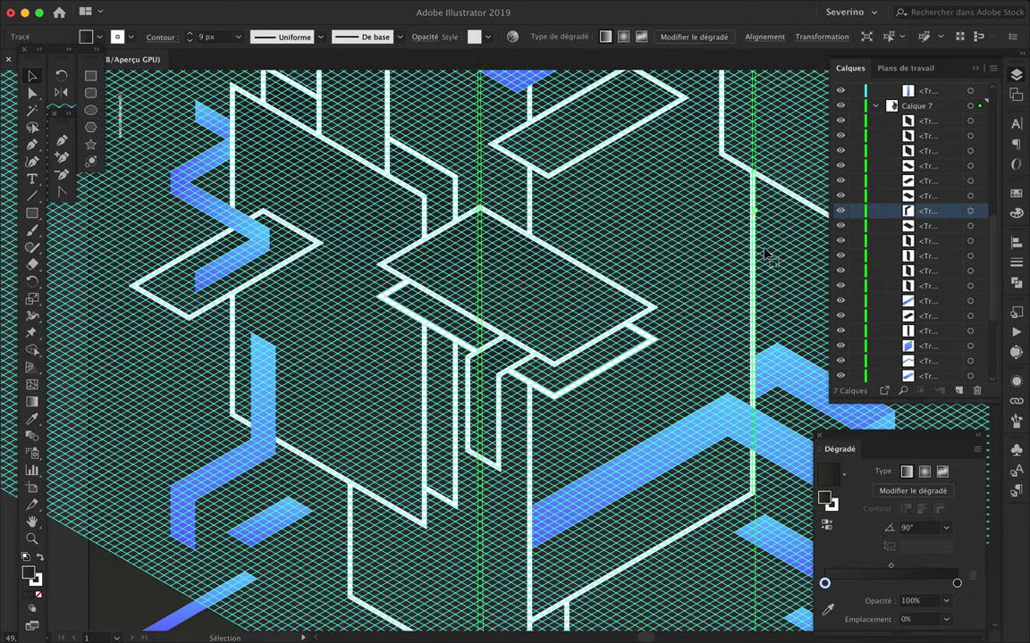
pyautogui.scroll(-3, 893, 268)
# Nudge the small plane below the platform slightly right and down.
pyautogui.click(840, 360)
pyautogui.scroll(2, 653, 369)
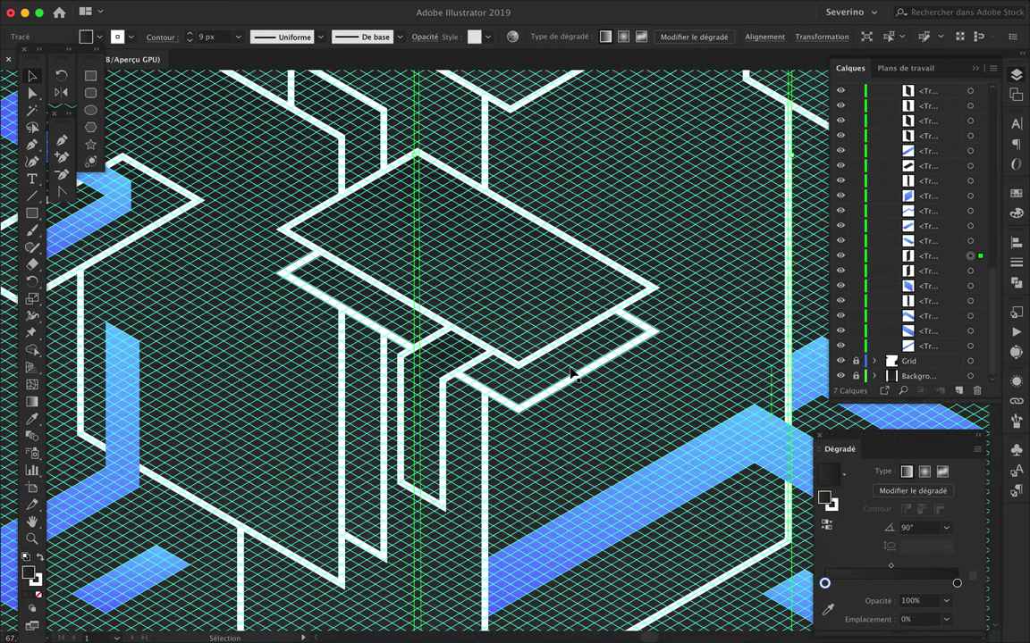
pyautogui.moveTo(480, 364); pyautogui.dragTo(454, 408)
pyautogui.scroll(2, 554, 348)
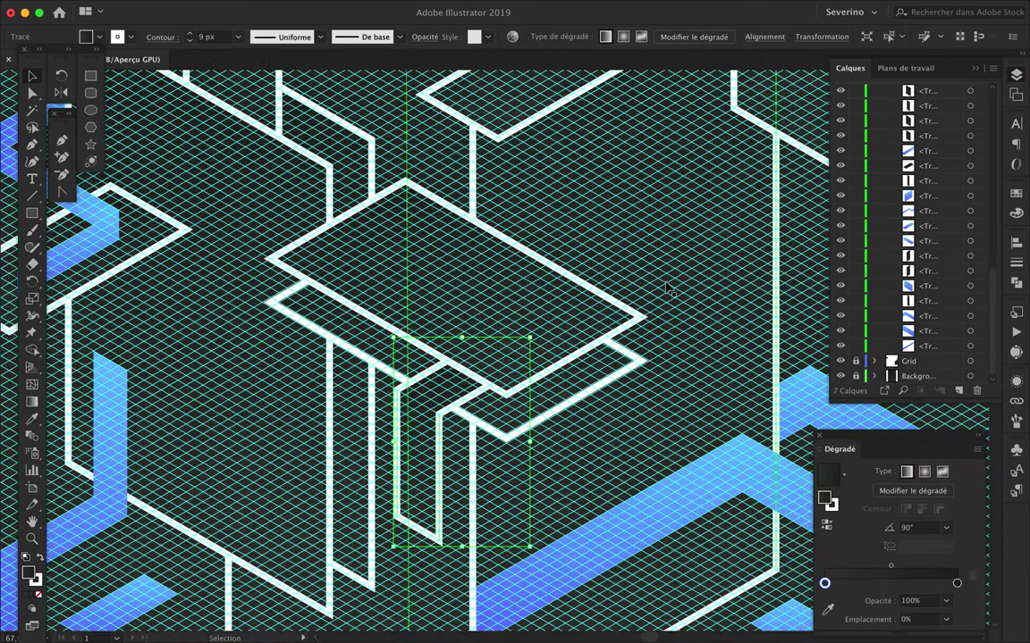
# Move the small plane's anchor up-right and reshape it into a four-sided plane.
pyautogui.scroll(2, 666, 288)
pyautogui.press('a')
pyautogui.moveTo(533, 413); pyautogui.dragTo(611, 326)
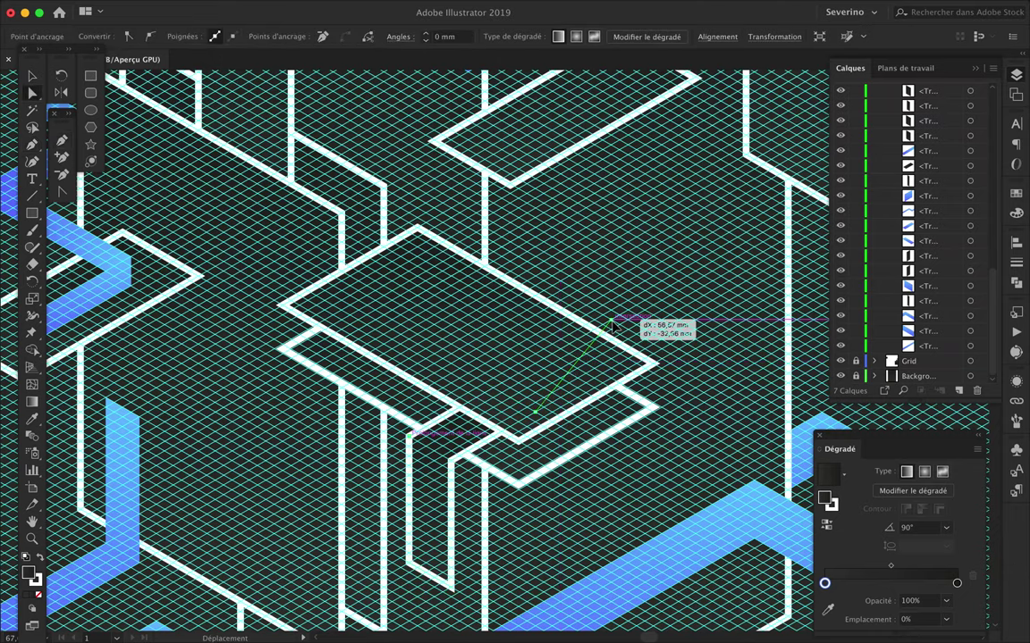
pyautogui.moveTo(543, 409); pyautogui.dragTo(653, 349)
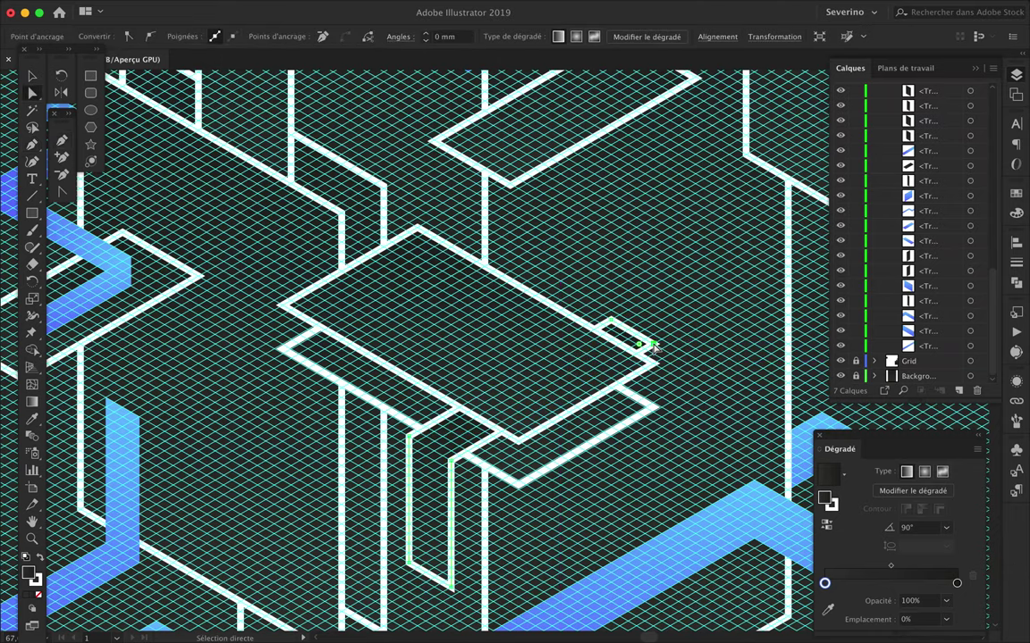
pyautogui.press('p')
pyautogui.scroll(2, 654, 347)
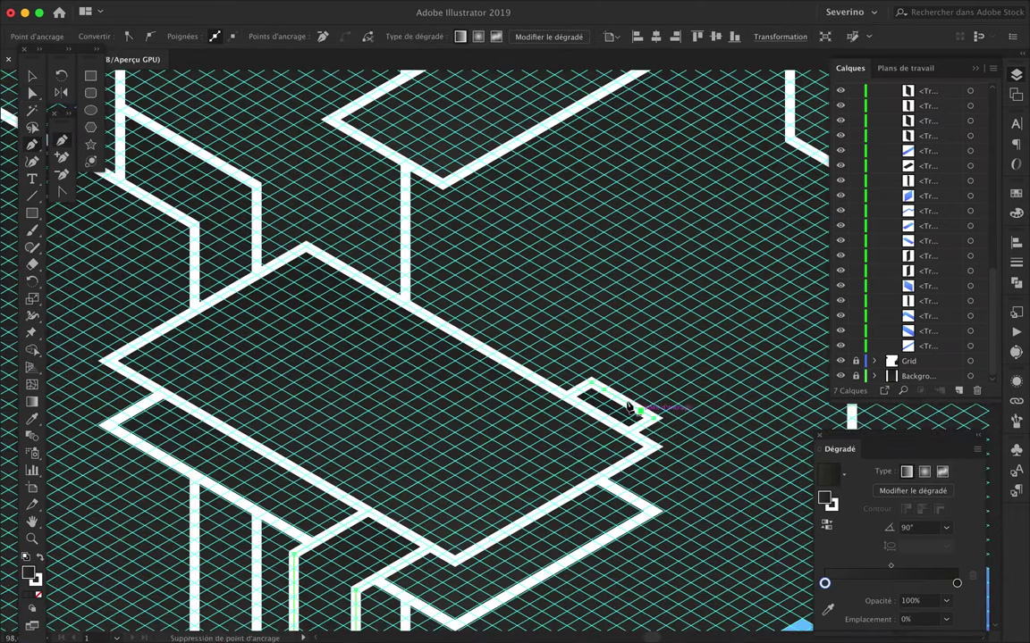
pyautogui.moveTo(591, 284); pyautogui.dragTo(688, 350)
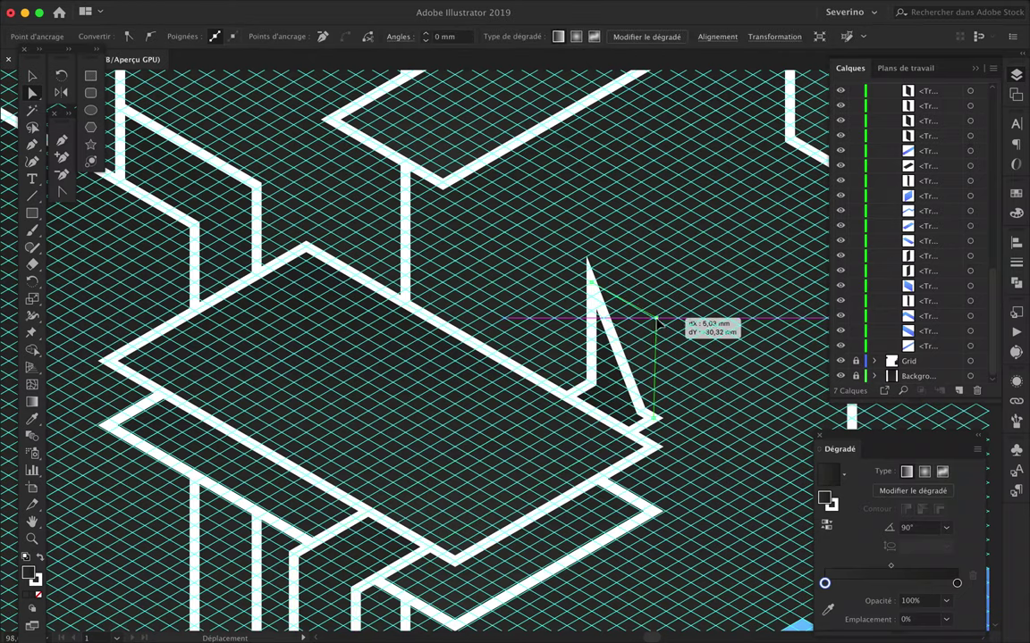
# Drag the plane's vertical edge down 218 mm to the poster's bottom.
pyautogui.scroll(-6, 688, 350)
pyautogui.scroll(3, 688, 351)
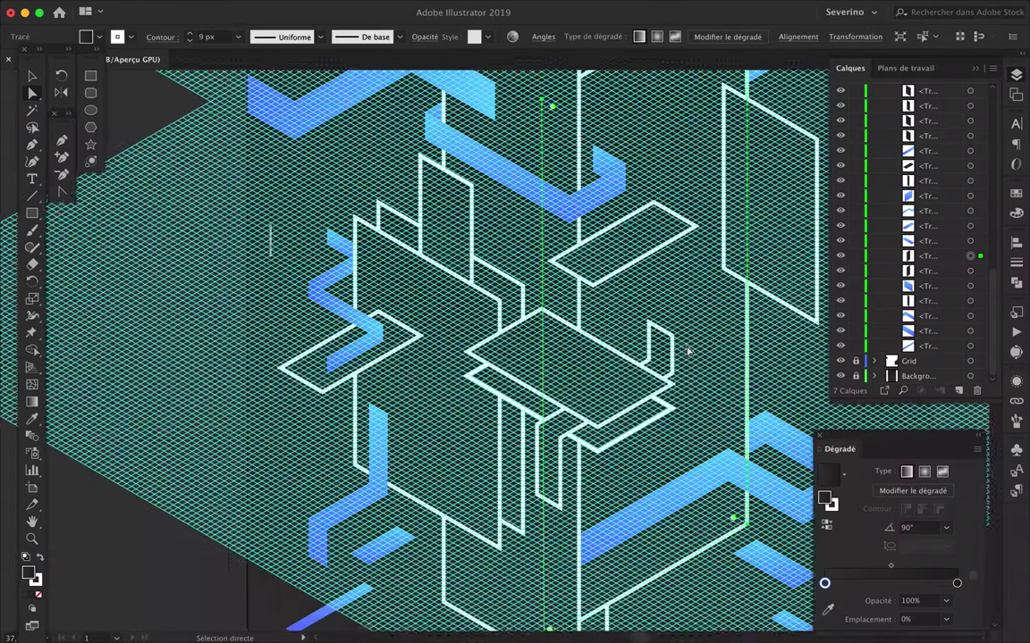
pyautogui.hscroll(3, 685, 351)
pyautogui.moveTo(625, 331)
pyautogui.mouseDown()
pyautogui.moveTo(623, 293)
pyautogui.moveTo(512, 517)
pyautogui.moveTo(543, 575)
pyautogui.mouseUp()
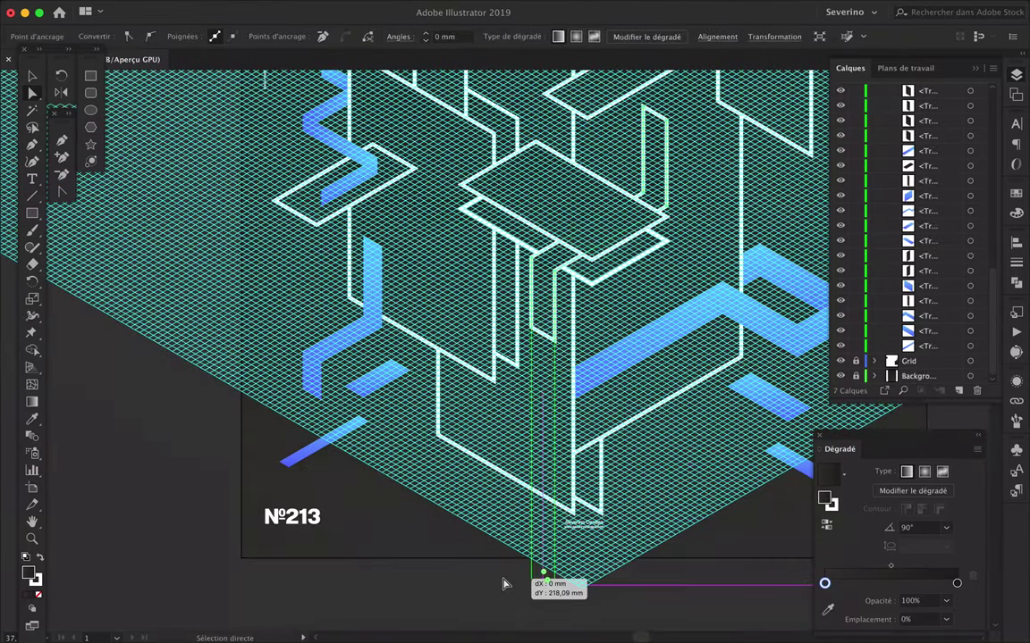
# Toggle the grid off and back on to preview the poster, then deselect.
pyautogui.hotkey('ctrl', '-')
pyautogui.click(840, 360)
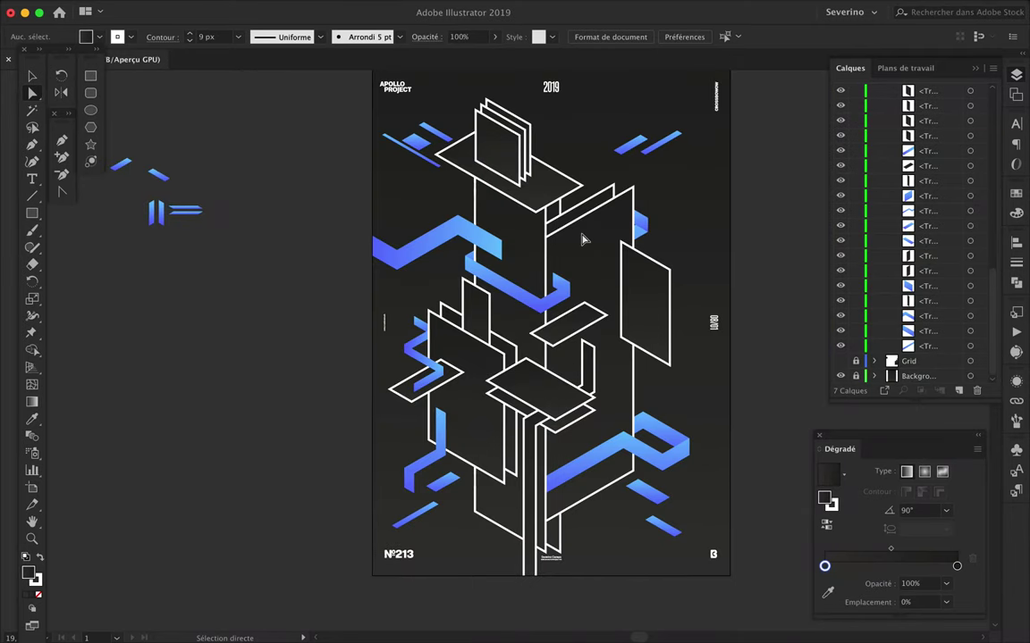
pyautogui.hotkey('ctrl', 'z')
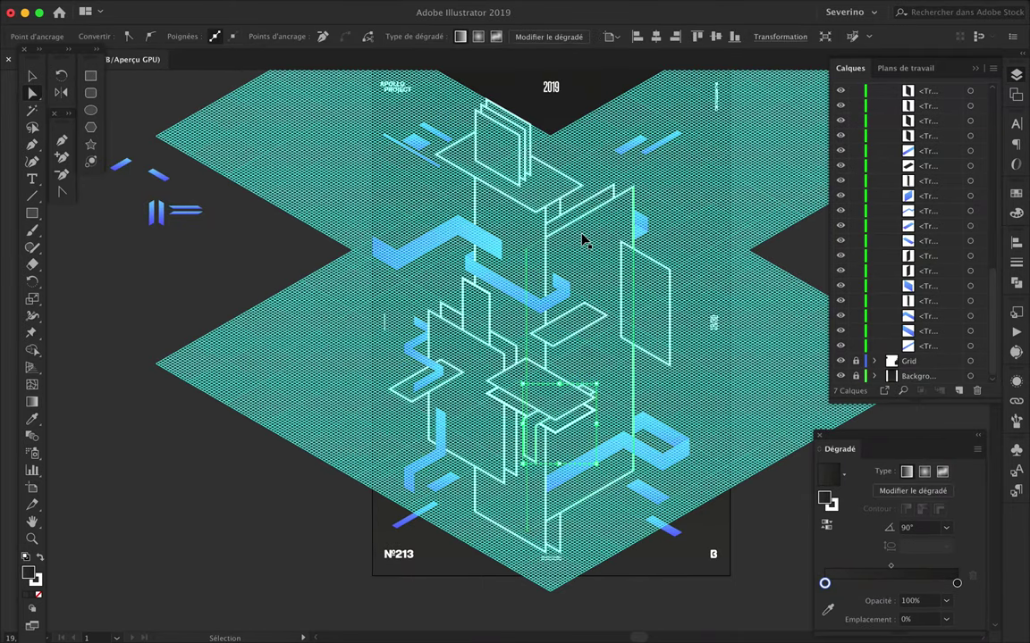
pyautogui.press('v')
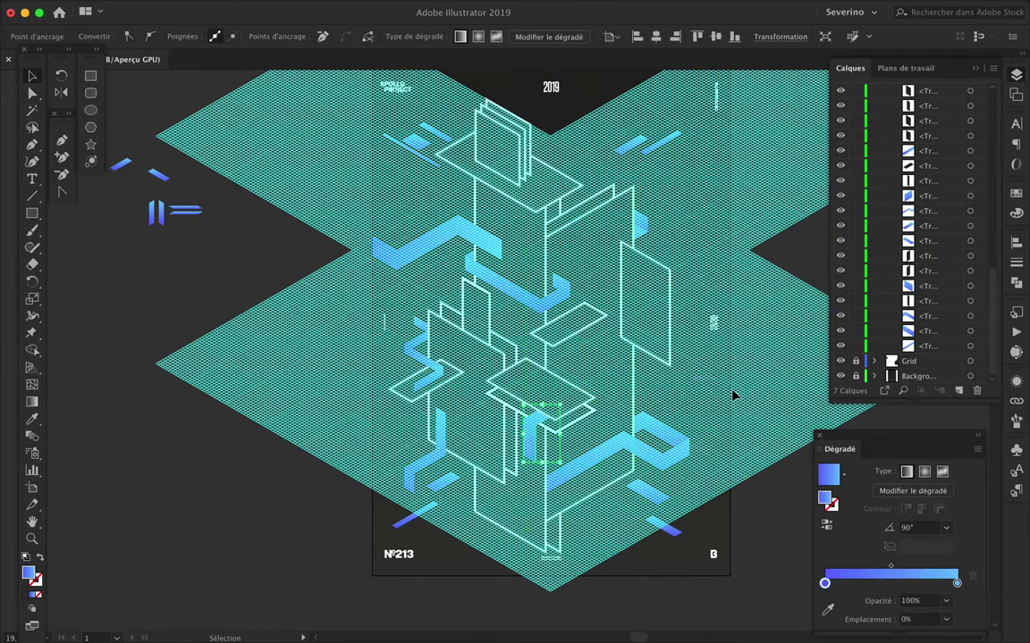
pyautogui.scroll(2, 659, 364)
pyautogui.click(659, 364)
pyautogui.scroll(-3, 661, 362)
pyautogui.scroll(3, 666, 357)
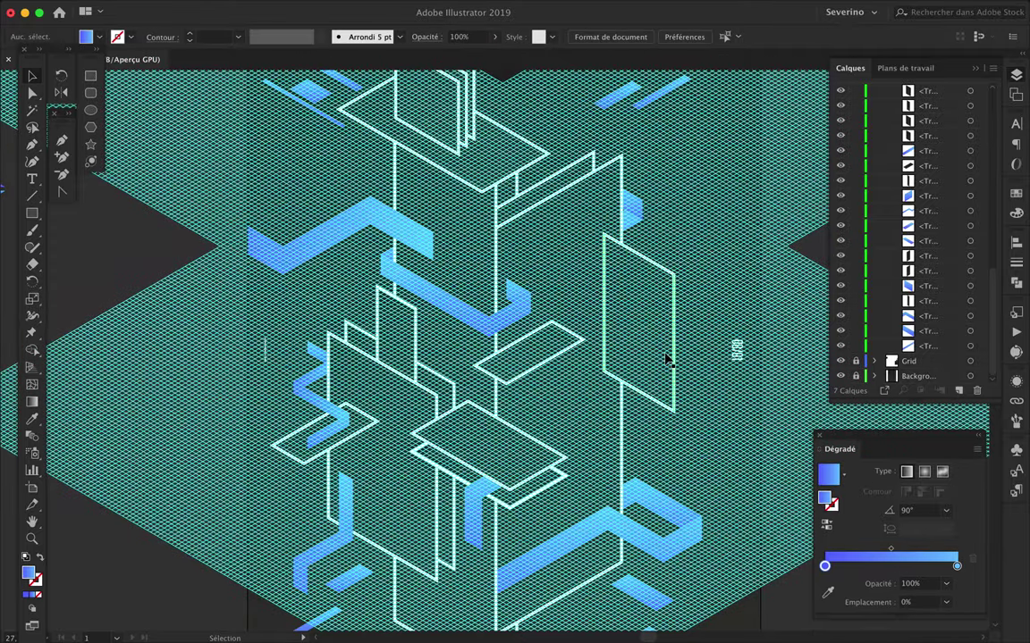
pyautogui.scroll(1, 665, 359)
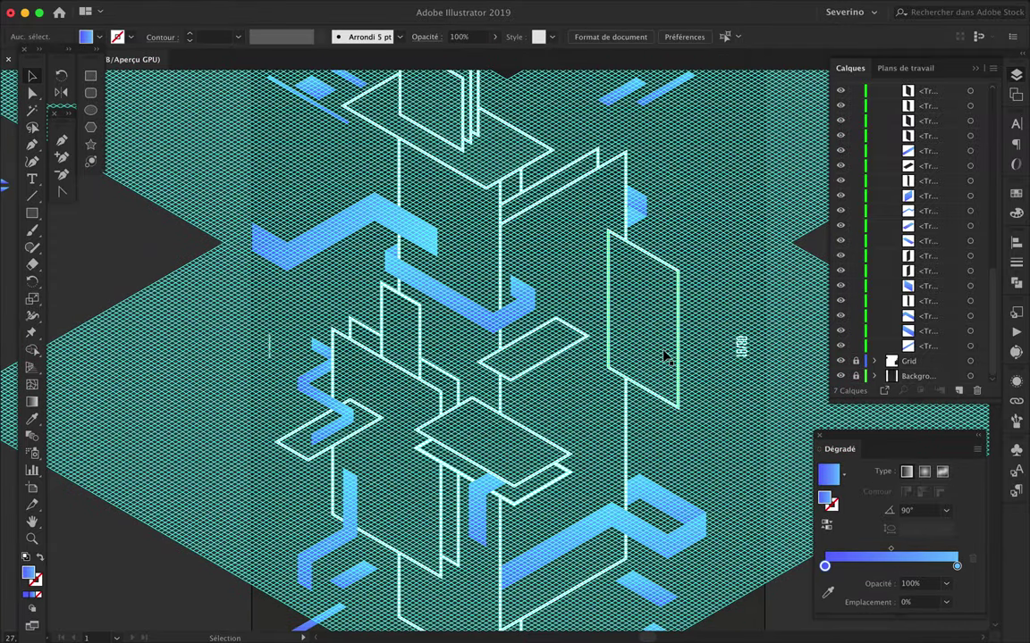
pyautogui.scroll(2, 665, 358)
pyautogui.scroll(-3, 588, 395)
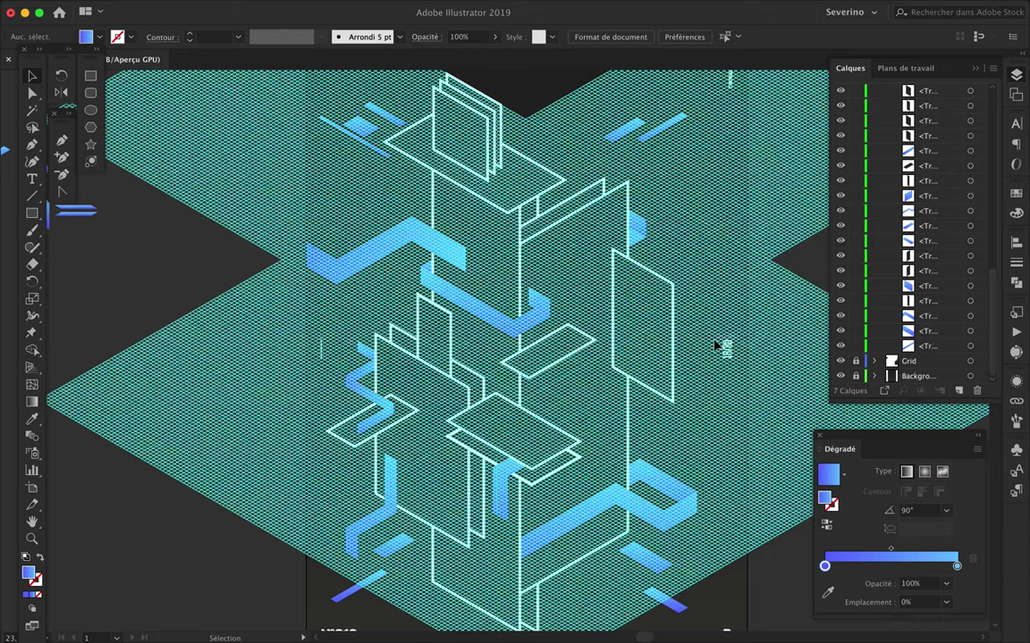
pyautogui.scroll(2, 563, 294)
# Move the small blue shape above the white lines in the stacking order.
pyautogui.click(677, 210)
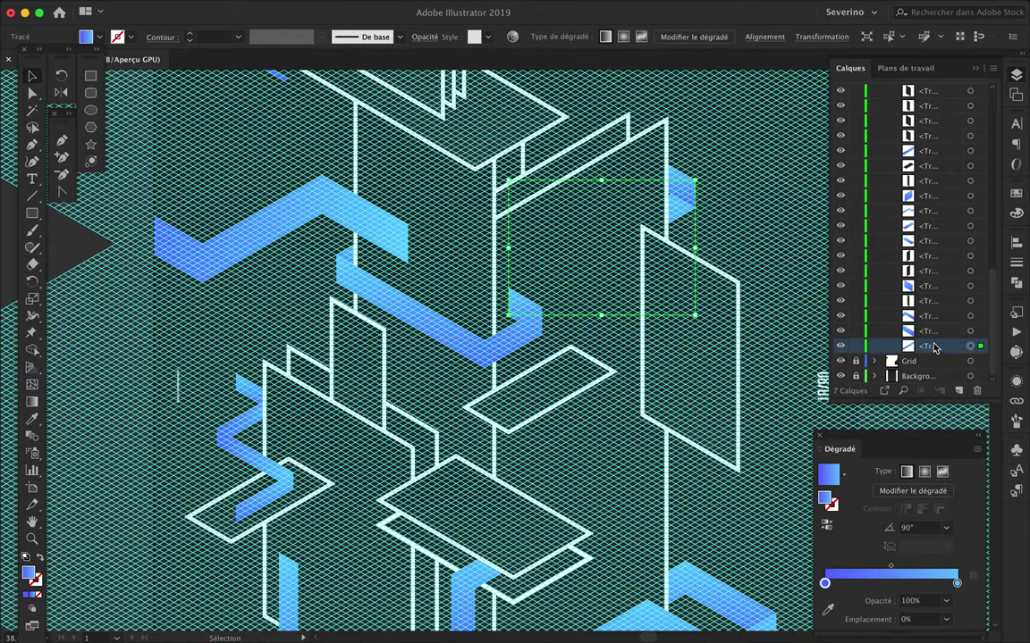
pyautogui.moveTo(923, 268); pyautogui.dragTo(925, 270)
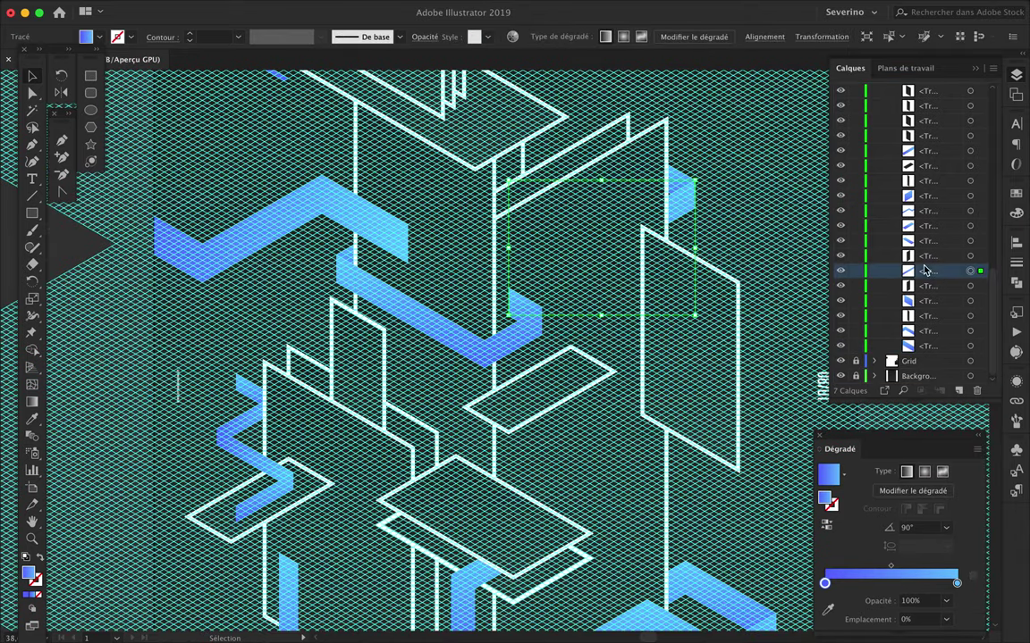
pyautogui.moveTo(923, 172); pyautogui.dragTo(924, 176)
pyautogui.click(733, 257)
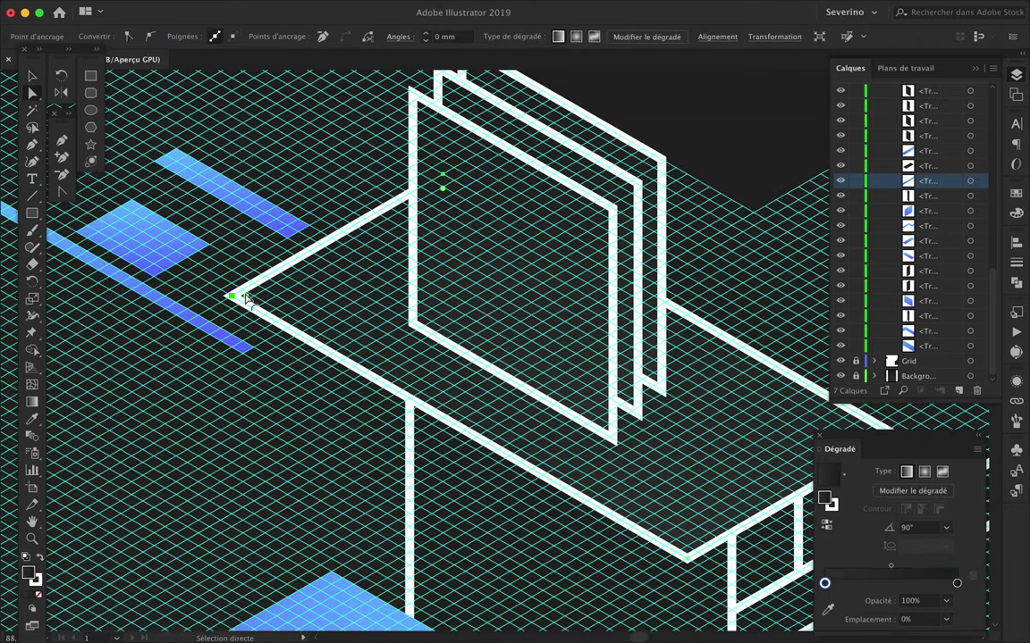
# Stretch the top platform's left corner further left along the isometric line.
pyautogui.moveTo(237, 296); pyautogui.dragTo(321, 351)
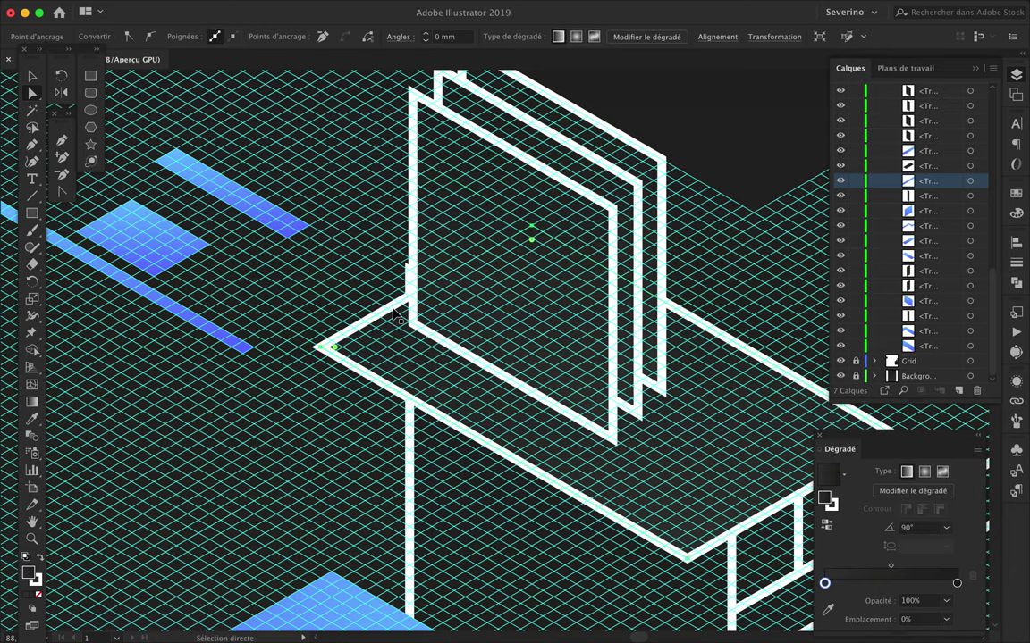
pyautogui.moveTo(307, 263); pyautogui.dragTo(380, 305)
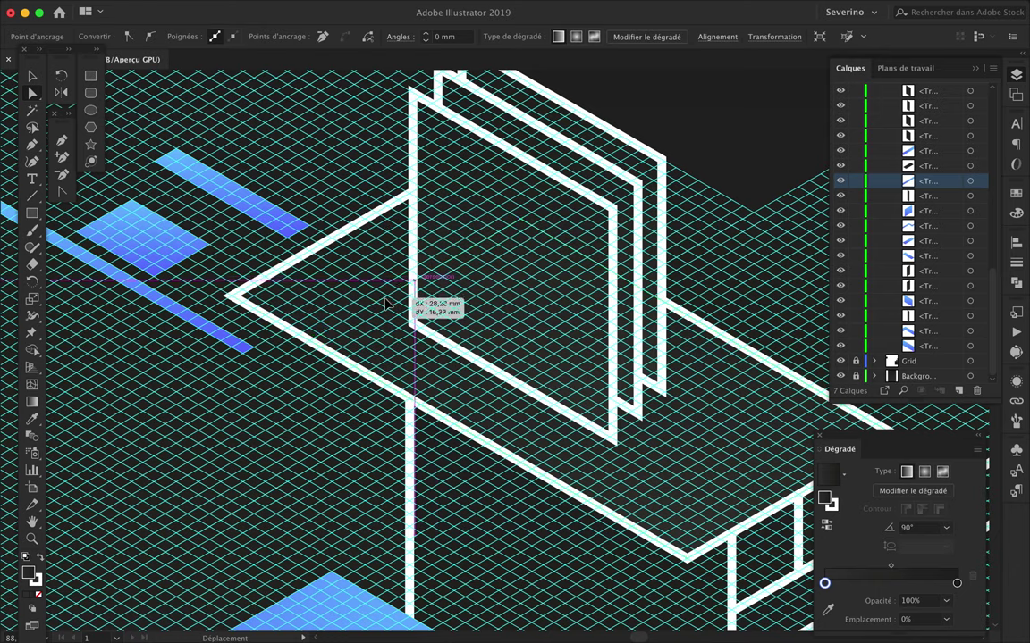
pyautogui.hotkey('ctrl', '+')
pyautogui.moveTo(404, 367)
pyautogui.mouseDown()
pyautogui.moveTo(364, 338)
pyautogui.moveTo(326, 253)
pyautogui.mouseUp()
pyautogui.hotkey('ctrl', '0')
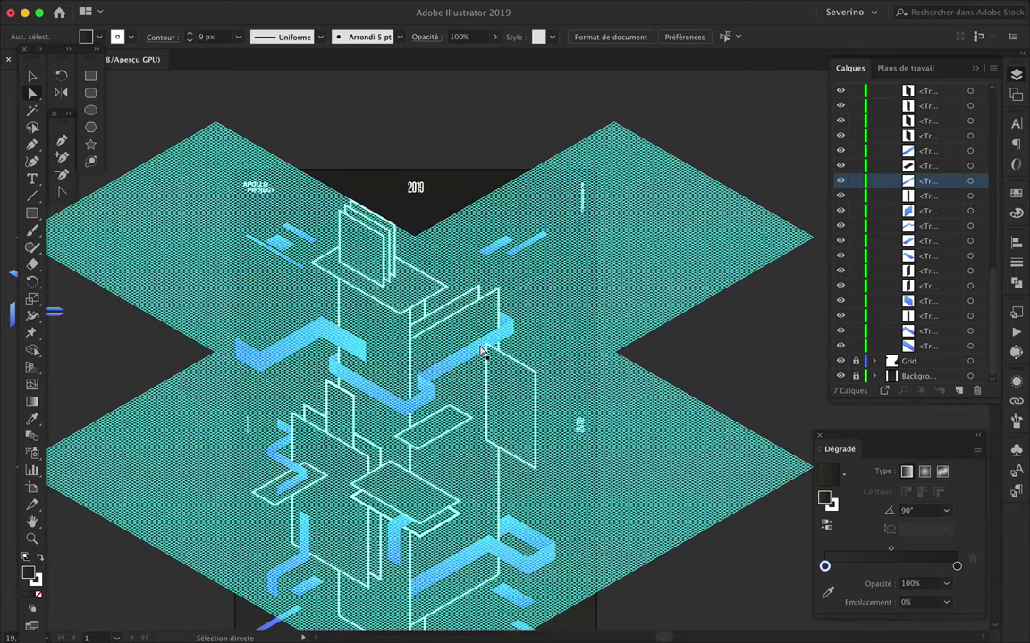
pyautogui.scroll(-1, 479, 351)
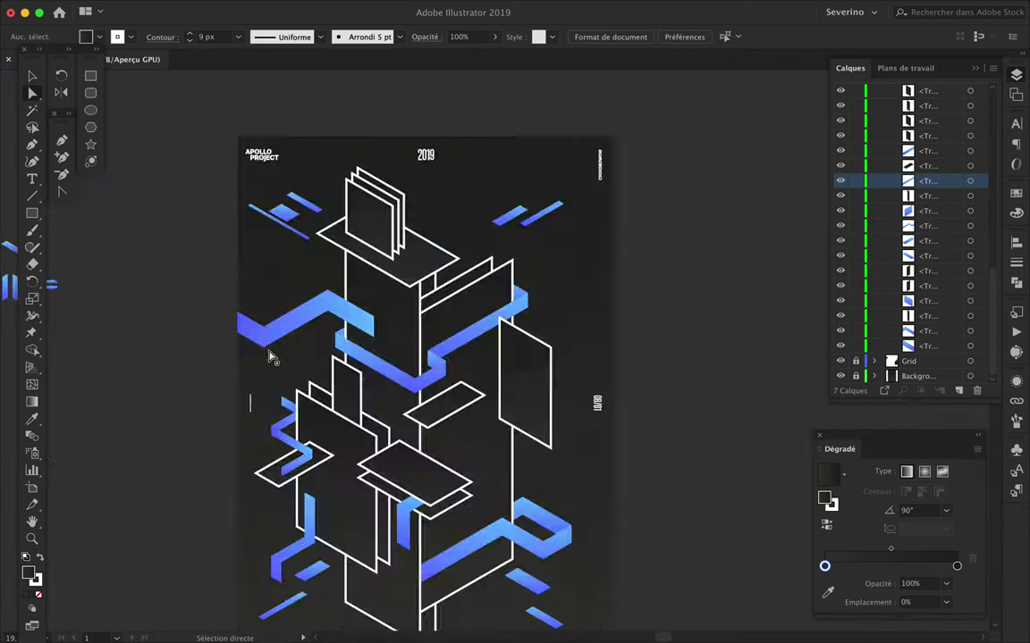
pyautogui.scroll(2, 270, 356)
# Extend the upper-left ribbon's tip up-left, lower its right end 9.34 mm, and collapse Calque 6.
pyautogui.moveTo(259, 300); pyautogui.dragTo(212, 291)
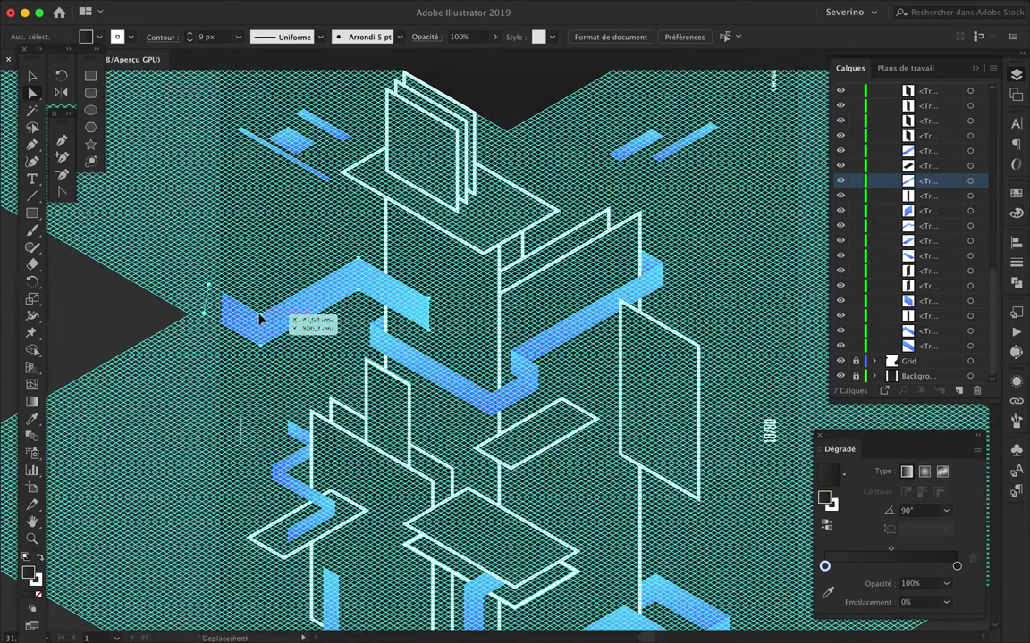
pyautogui.scroll(3, 384, 273)
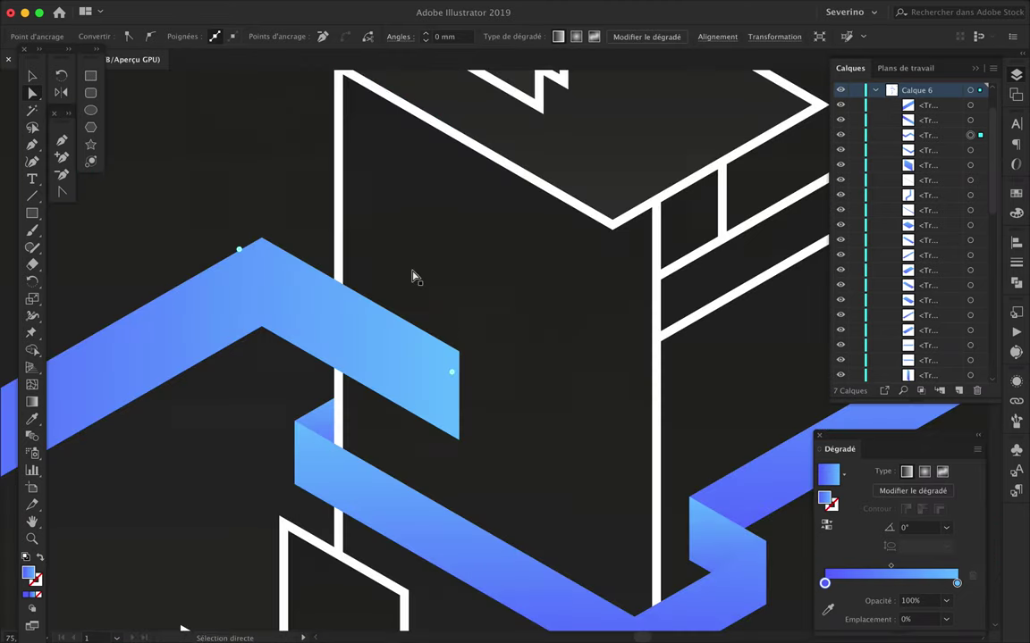
pyautogui.scroll(2, 411, 278)
pyautogui.moveTo(483, 407); pyautogui.dragTo(489, 449)
pyautogui.hotkey('ctrl', '0')
pyautogui.click(664, 331)
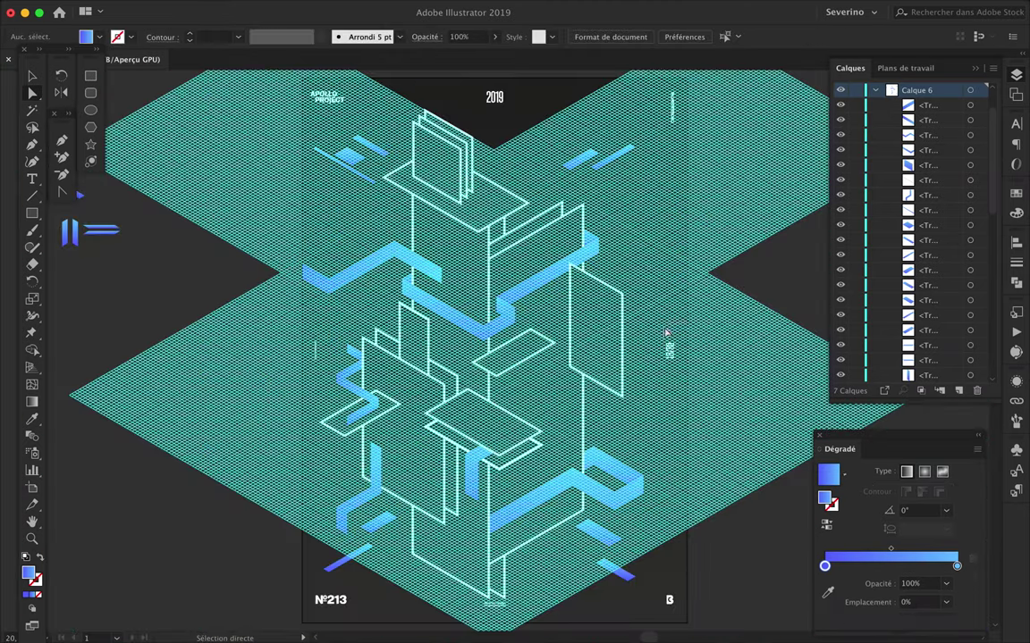
pyautogui.scroll(2, 554, 406)
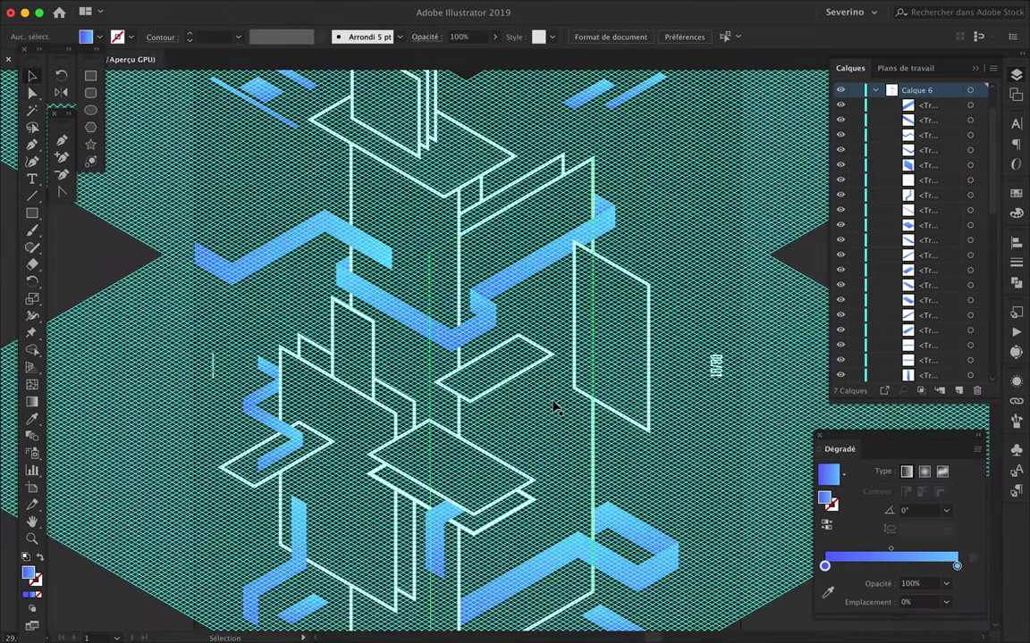
pyautogui.click(876, 90)
pyautogui.click(480, 452)
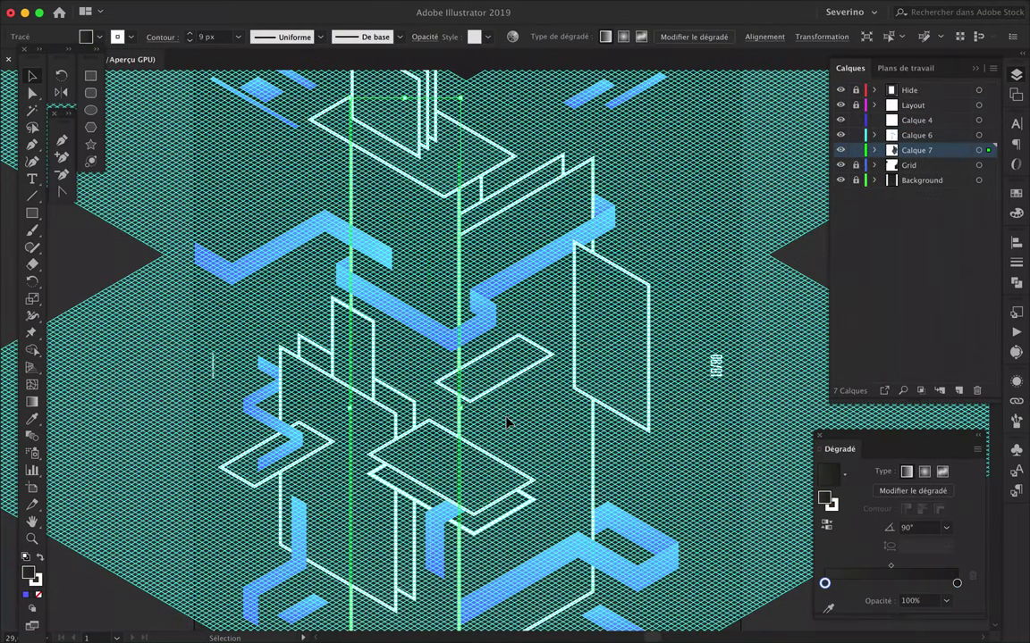
# Draw a circle over the central structure and give it a cyan linear gradient.
pyautogui.click(874, 150)
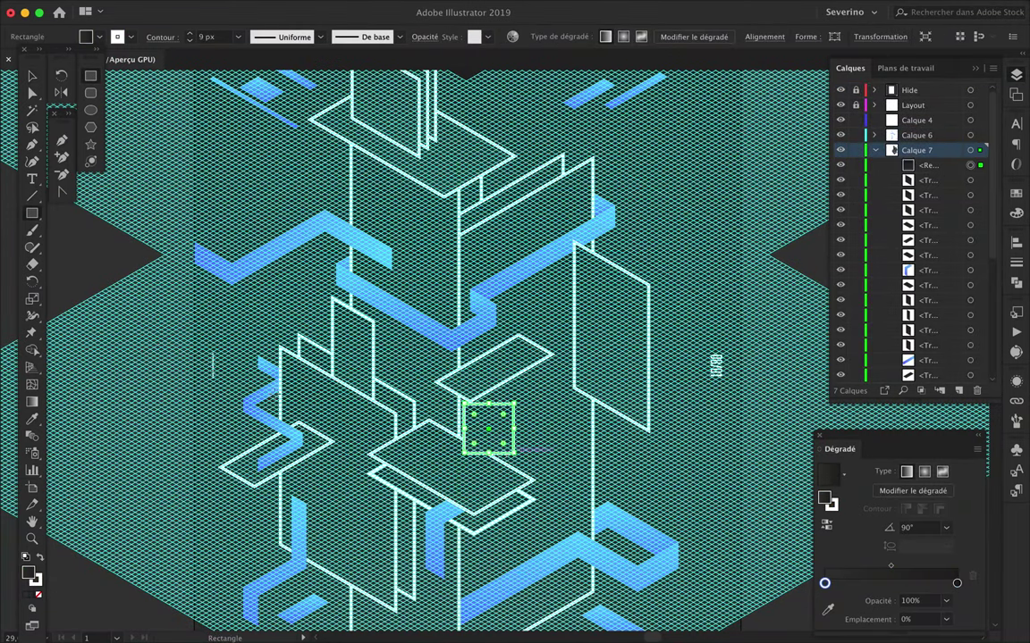
pyautogui.moveTo(32, 213); pyautogui.dragTo(89, 223)
pyautogui.moveTo(440, 385); pyautogui.dragTo(513, 456)
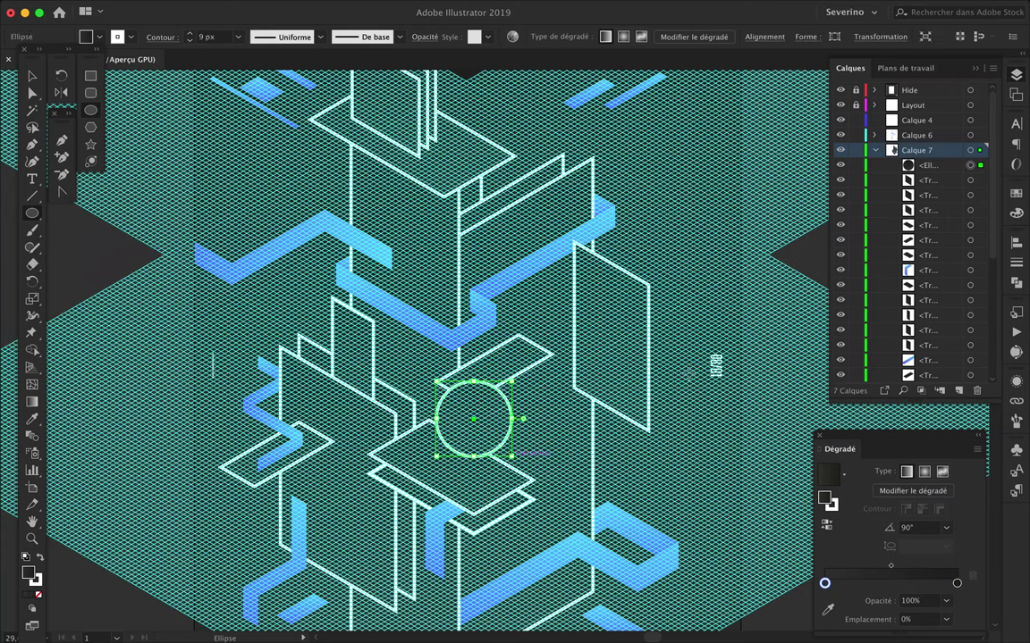
pyautogui.click(1016, 195)
pyautogui.click(912, 231)
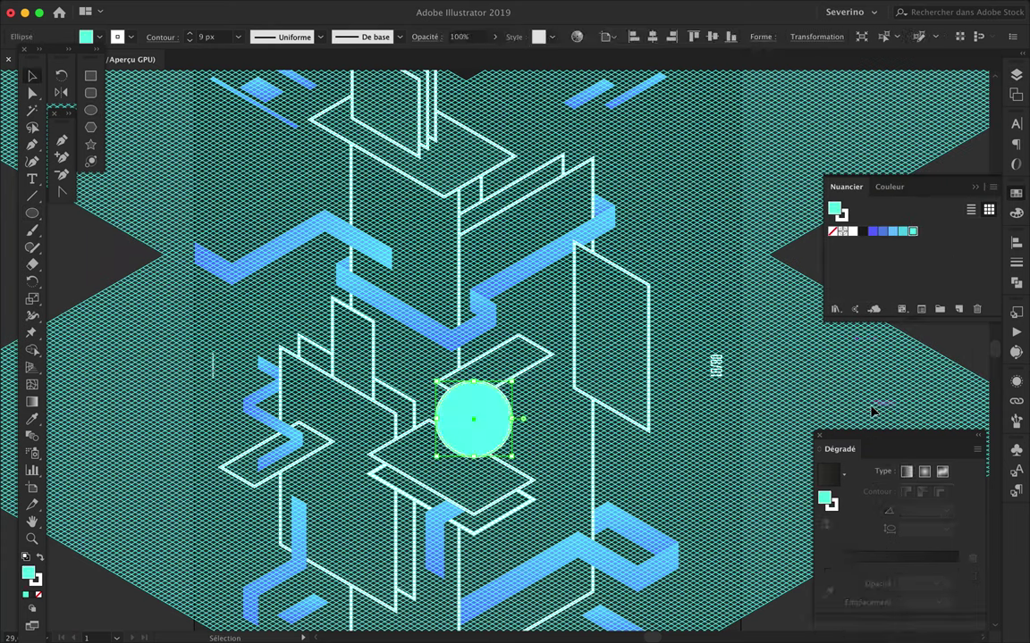
pyautogui.click(828, 563)
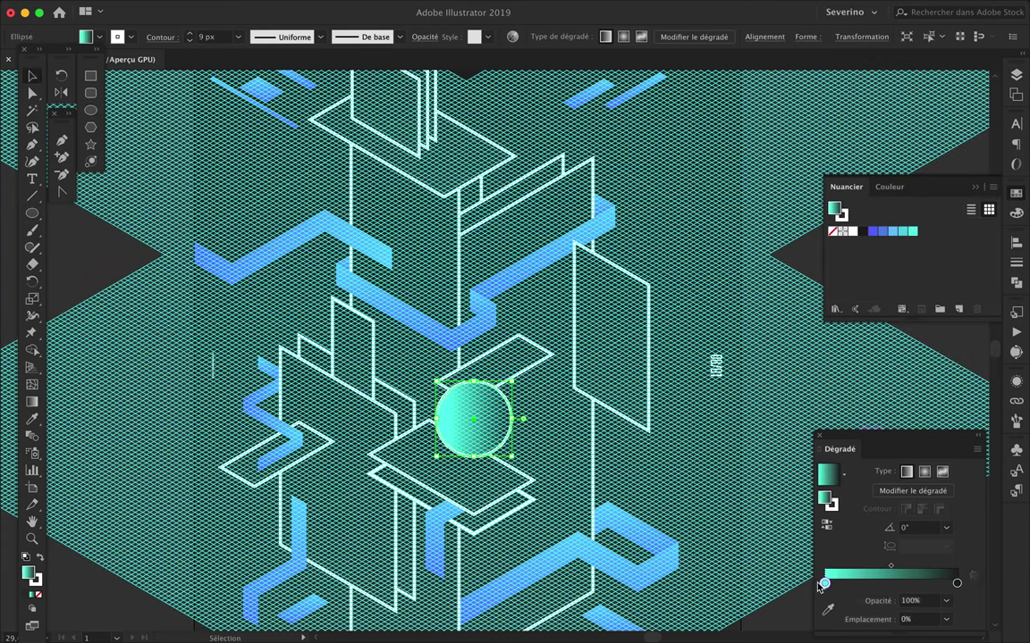
pyautogui.moveTo(954, 581); pyautogui.dragTo(958, 585)
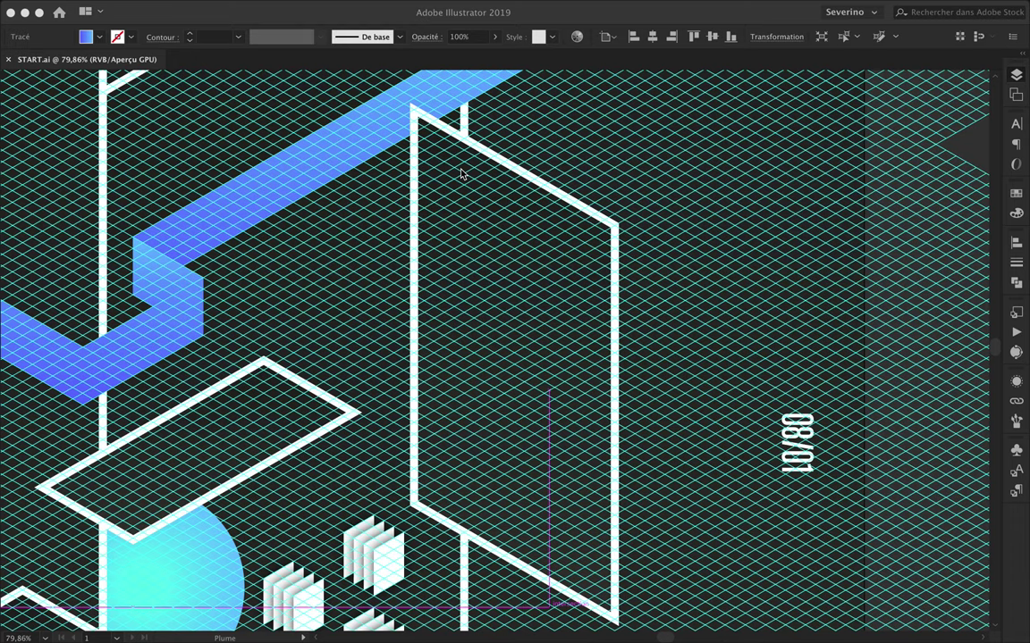
# Place a copy of the tall plane beside it, then duplicate another path to a new spot.
pyautogui.press('Tab')
pyautogui.moveTo(532, 273); pyautogui.dragTo(559, 256)
pyautogui.hotkey('ctrl', '-')
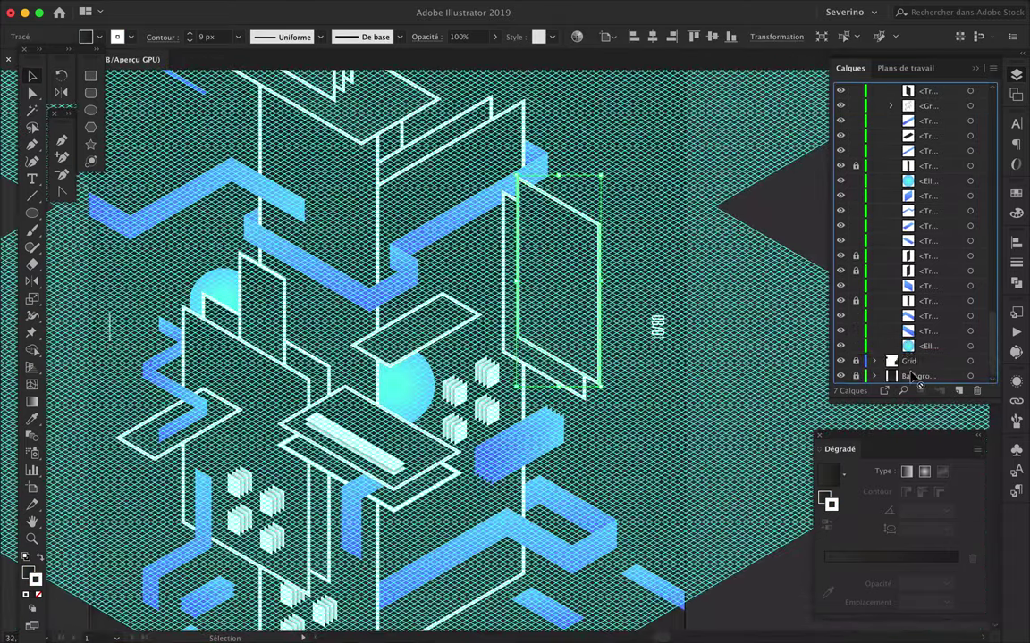
pyautogui.click(623, 178)
pyautogui.scroll(2, 626, 173)
pyautogui.scroll(-3, 455, 298)
pyautogui.scroll(2, 333, 301)
pyautogui.moveTo(378, 218)
pyautogui.mouseDown()
pyautogui.moveTo(329, 270)
pyautogui.moveTo(398, 275)
pyautogui.mouseUp()
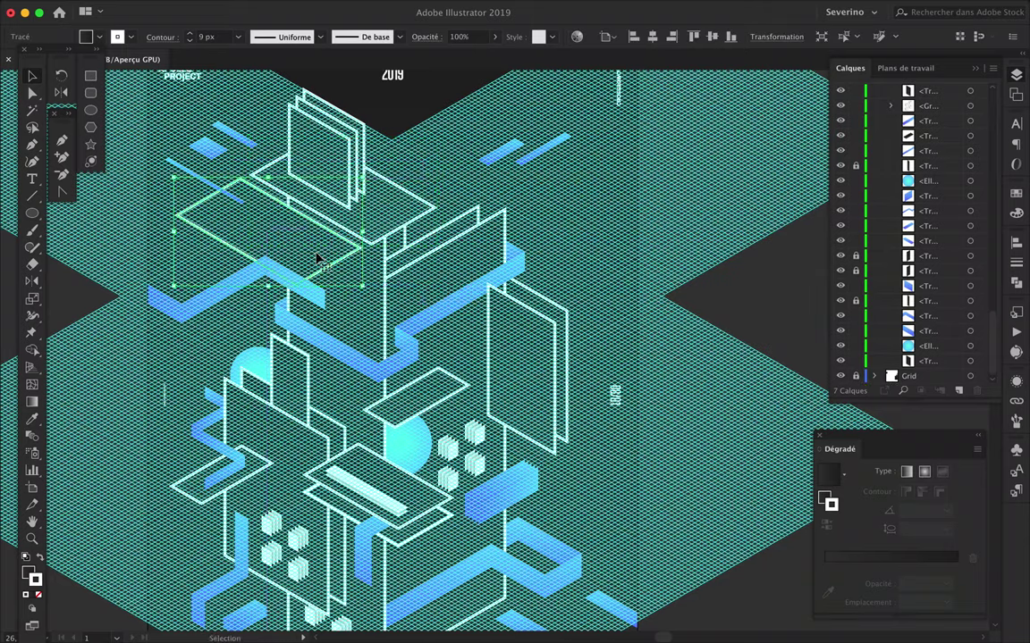
# Reshape the top plate outline by moving its bottom and left corners along the grid.
pyautogui.scroll(2, 398, 275)
pyautogui.scroll(1, 393, 275)
pyautogui.scroll(1, 375, 355)
pyautogui.moveTo(372, 339)
pyautogui.mouseDown()
pyautogui.moveTo(459, 317)
pyautogui.moveTo(439, 298)
pyautogui.mouseUp()
pyautogui.moveTo(93, 191); pyautogui.dragTo(161, 152)
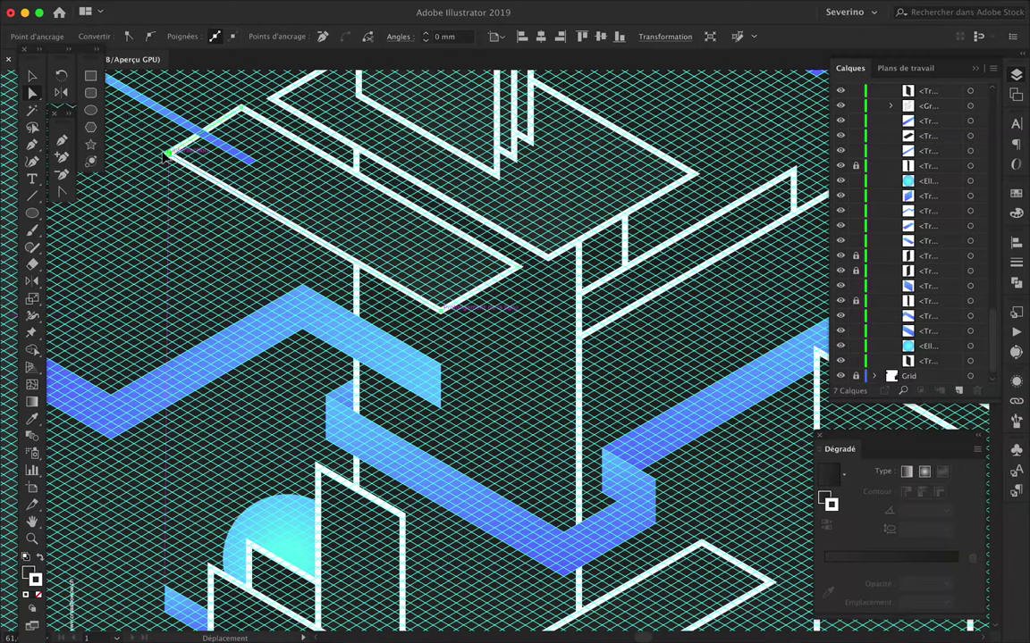
pyautogui.scroll(2, 202, 165)
pyautogui.scroll(-3, 179, 157)
pyautogui.scroll(-3, 179, 156)
pyautogui.moveTo(168, 154)
pyautogui.mouseDown()
pyautogui.moveTo(284, 175)
pyautogui.moveTo(312, 170)
pyautogui.mouseUp()
# Stack three duplicate plates straight beneath the top plate.
pyautogui.press('v')
pyautogui.scroll(3, 940, 295)
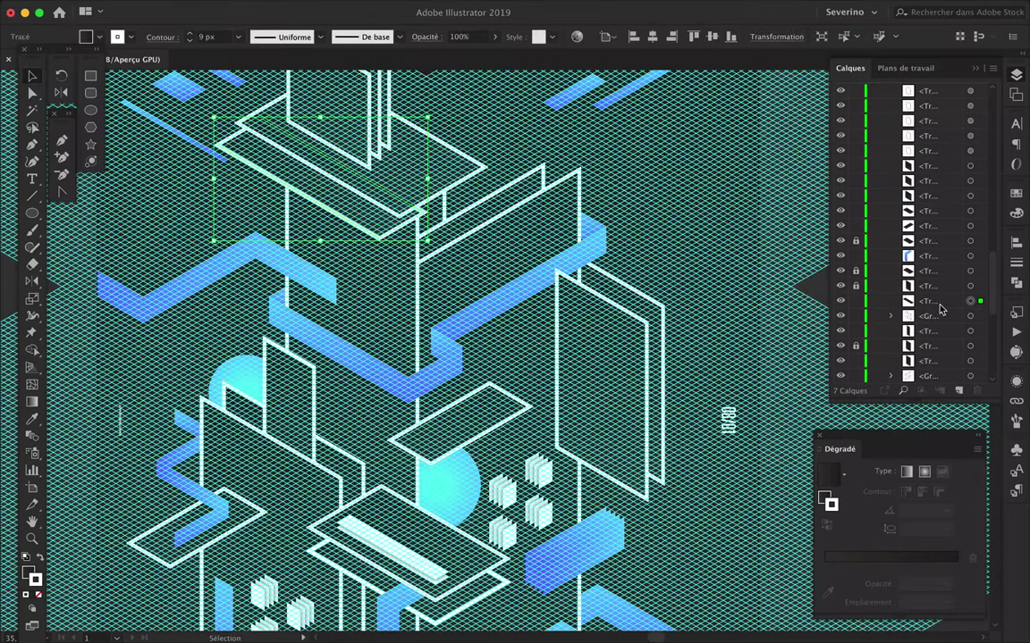
pyautogui.moveTo(355, 211); pyautogui.dragTo(362, 235)
pyautogui.scroll(2, 357, 214)
pyautogui.scroll(2, 357, 219)
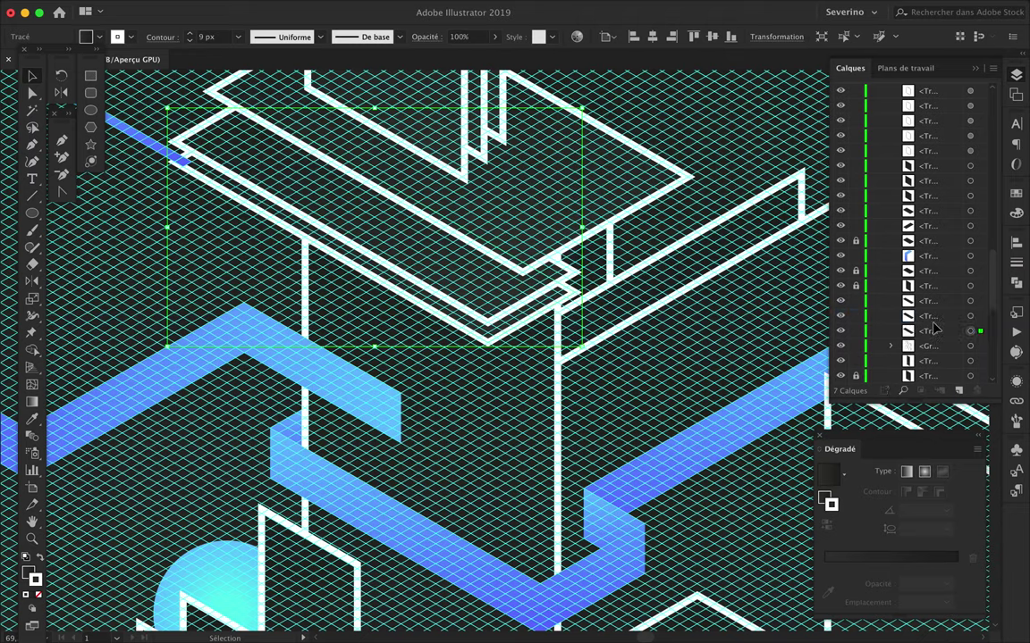
pyautogui.moveTo(449, 341); pyautogui.dragTo(451, 366)
pyautogui.scroll(-3, 358, 299)
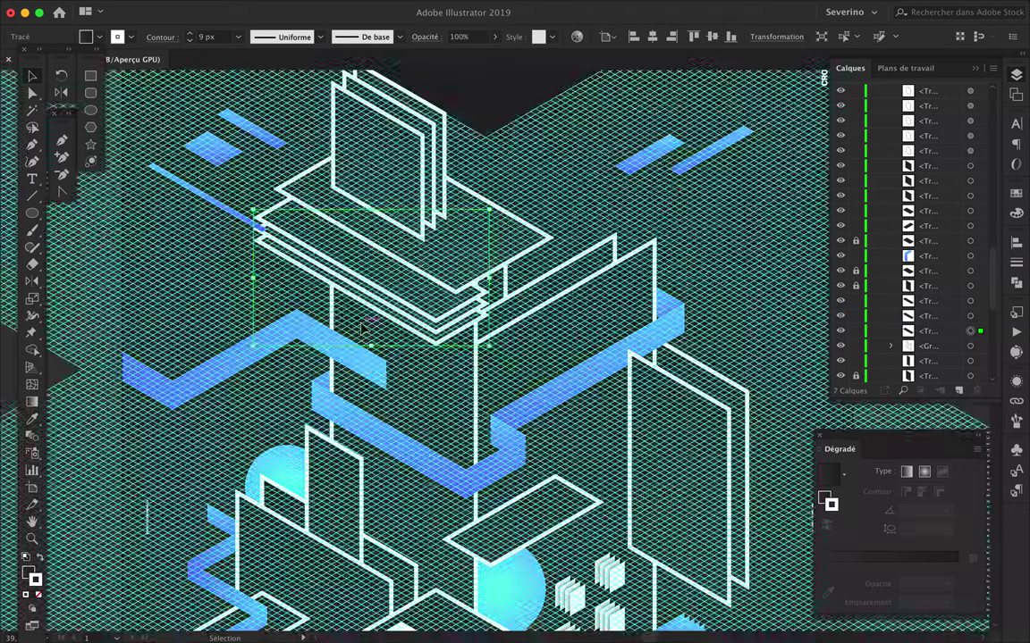
pyautogui.scroll(3, 358, 299)
pyautogui.moveTo(354, 307); pyautogui.dragTo(354, 307)
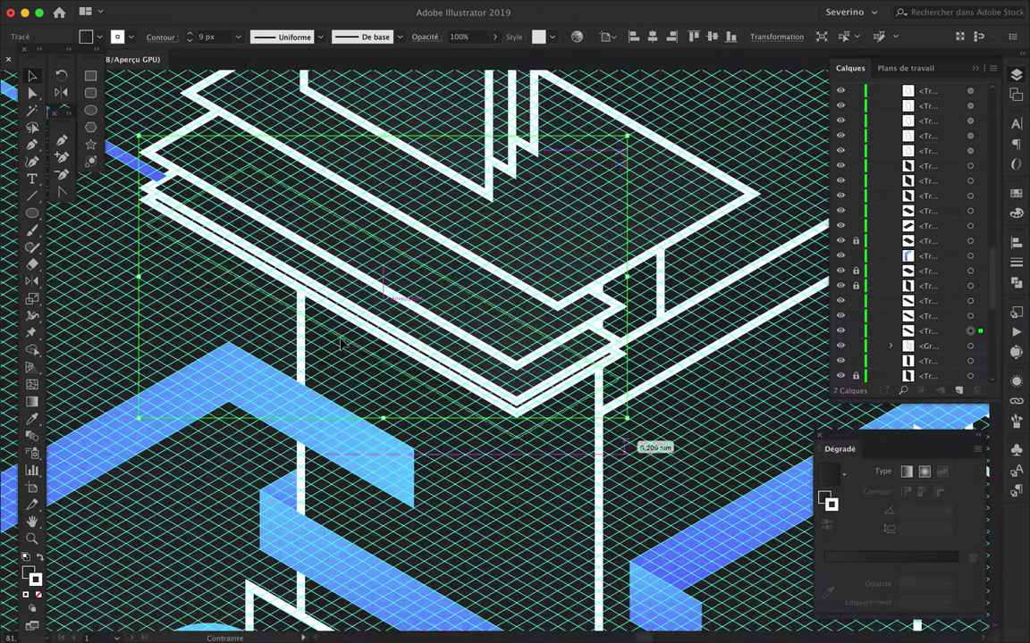
pyautogui.scroll(-5, 205, 342)
pyautogui.scroll(1, 205, 342)
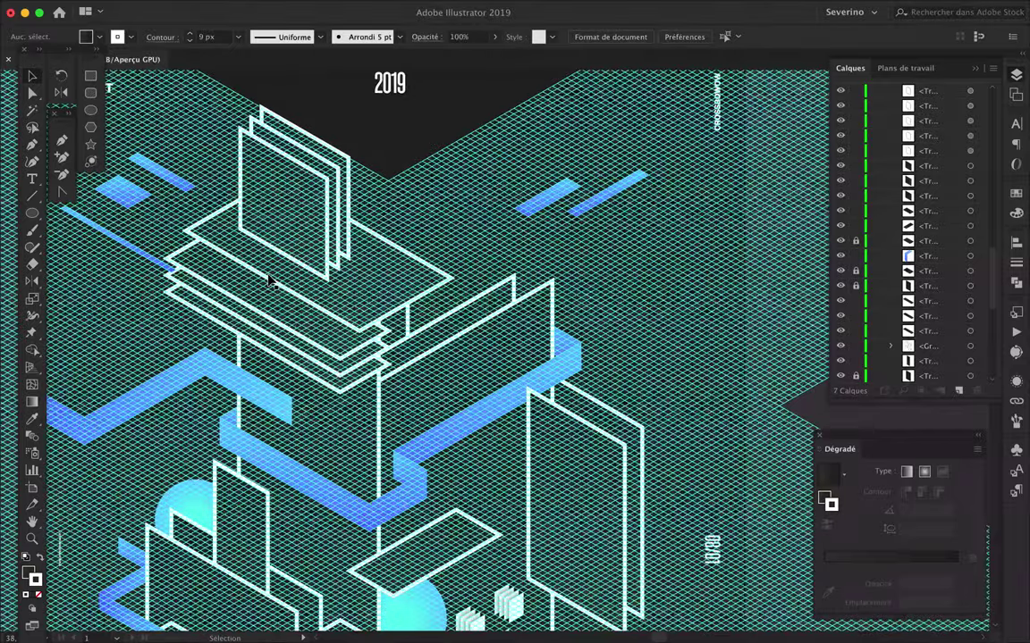
pyautogui.scroll(1, 503, 236)
# Draw a new four-corner plate outline on the grid and move it behind the other outlines.
pyautogui.scroll(2, 341, 223)
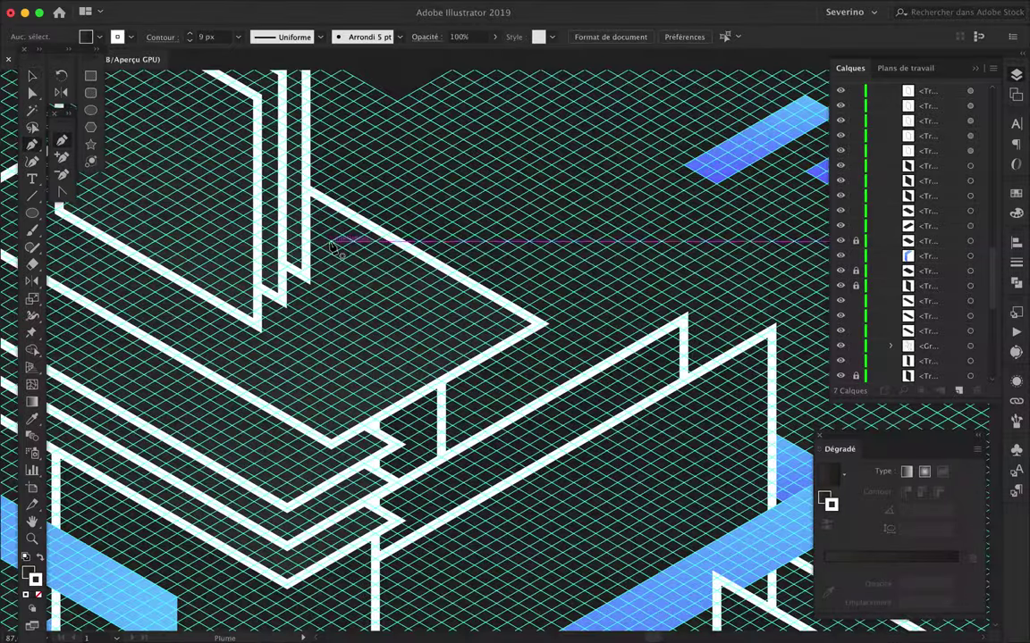
pyautogui.click(331, 241)
pyautogui.click(462, 316)
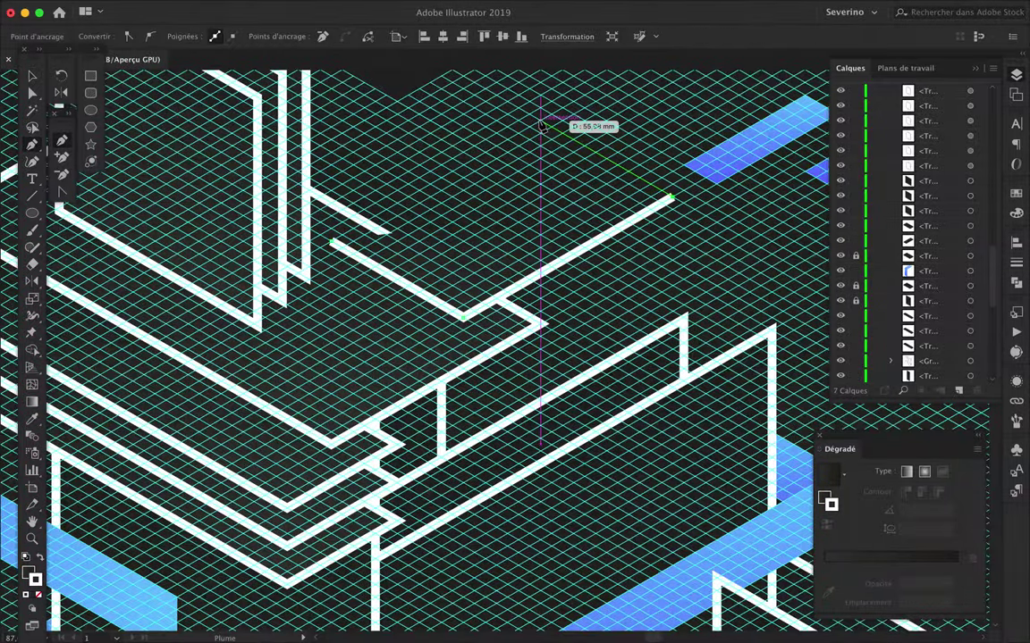
pyautogui.click(541, 120)
pyautogui.click(332, 241)
pyautogui.press('a')
pyautogui.moveTo(942, 245); pyautogui.dragTo(934, 348)
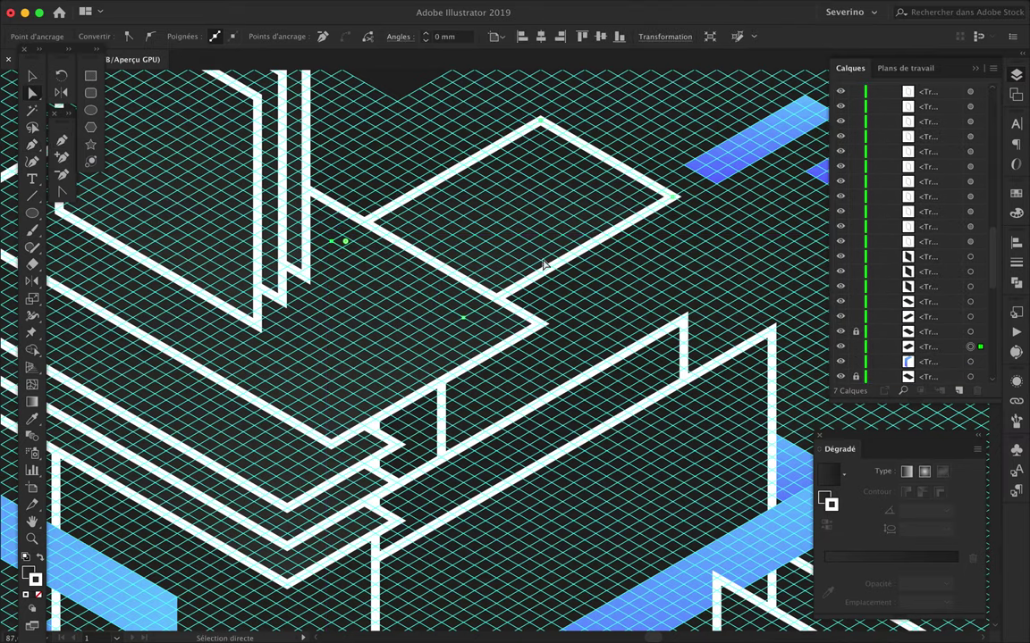
# Lower the top plate outline by about 29 px, then fit the artboard in view.
pyautogui.scroll(-2, 565, 255)
pyautogui.click(572, 252)
pyautogui.moveTo(631, 267); pyautogui.dragTo(631, 292)
pyautogui.press('v')
pyautogui.scroll(2, 594, 271)
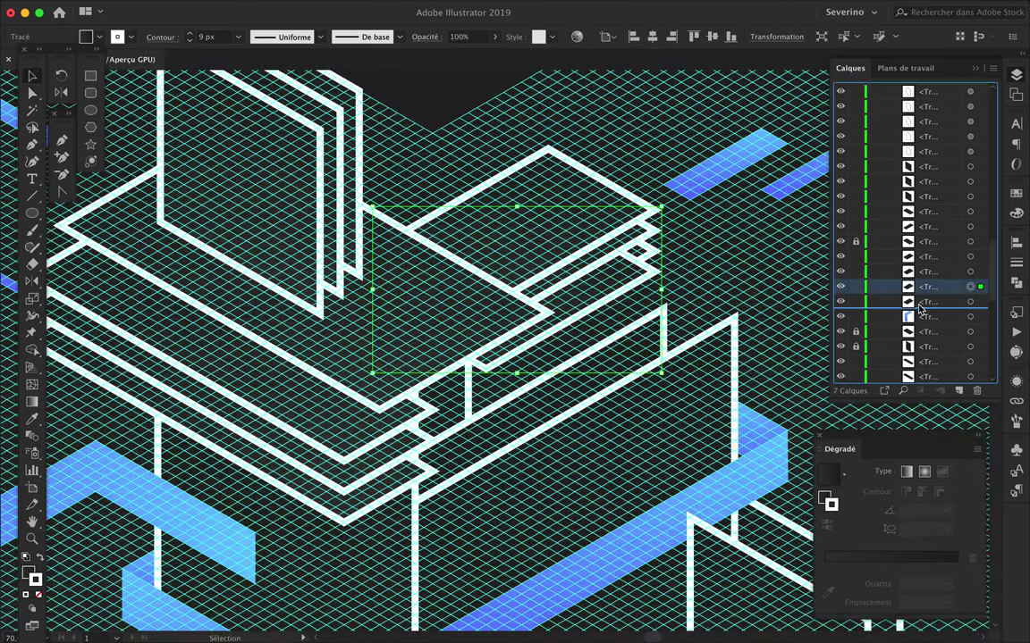
pyautogui.hotkey('ctrl', '0')
pyautogui.scroll(3, 722, 305)
pyautogui.scroll(3, 722, 304)
pyautogui.scroll(3, 722, 305)
# Draw a four-corner strip on the tower's right face with blue gradient fill and no outline.
pyautogui.press('p')
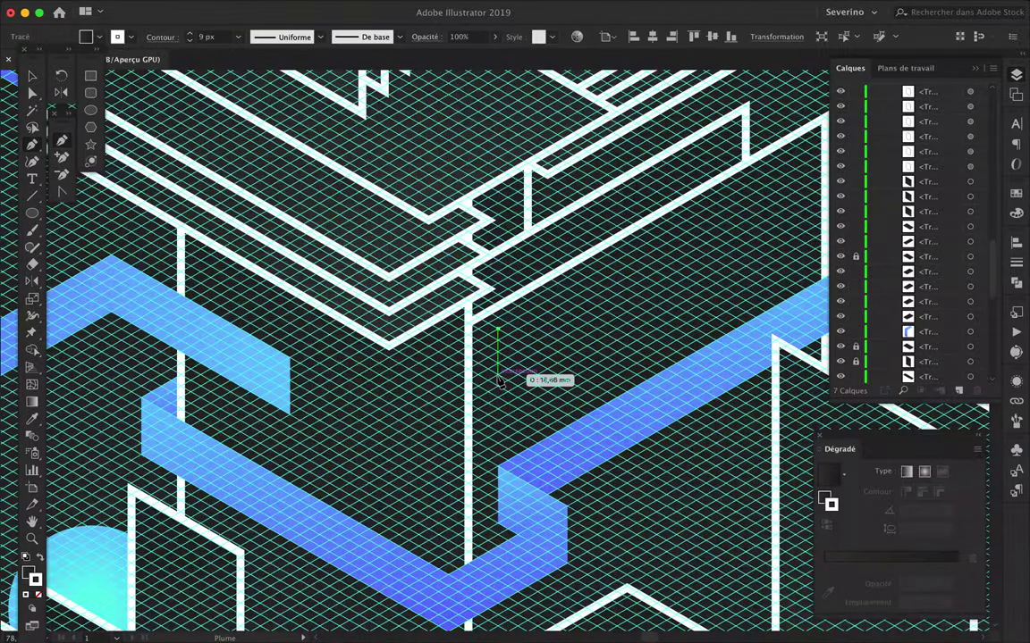
pyautogui.click(499, 379)
pyautogui.click(497, 329)
pyautogui.click(795, 159)
pyautogui.click(795, 205)
pyautogui.click(499, 379)
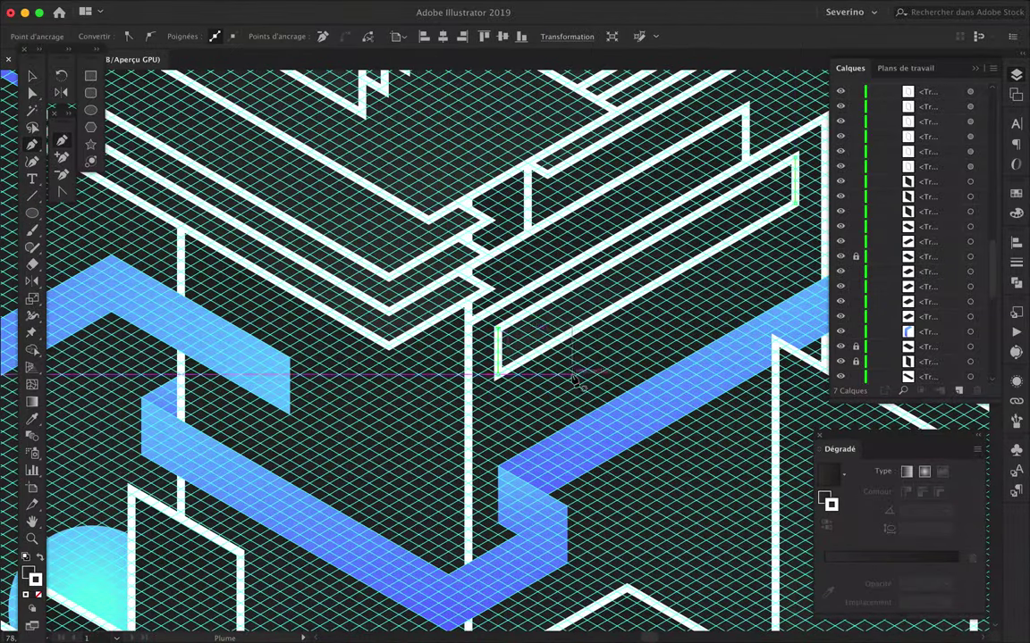
pyautogui.press('v')
pyautogui.scroll(-2, 586, 338)
pyautogui.scroll(-2, 586, 338)
pyautogui.scroll(-2, 626, 313)
pyautogui.scroll(2, 726, 273)
pyautogui.scroll(2, 581, 214)
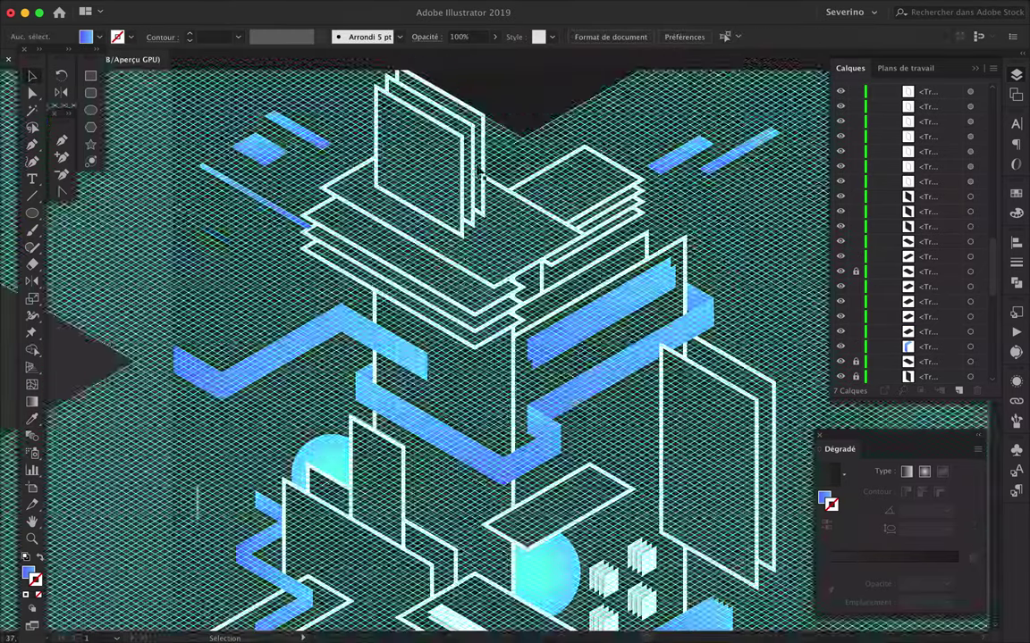
pyautogui.scroll(2, 440, 159)
pyautogui.scroll(2, 367, 193)
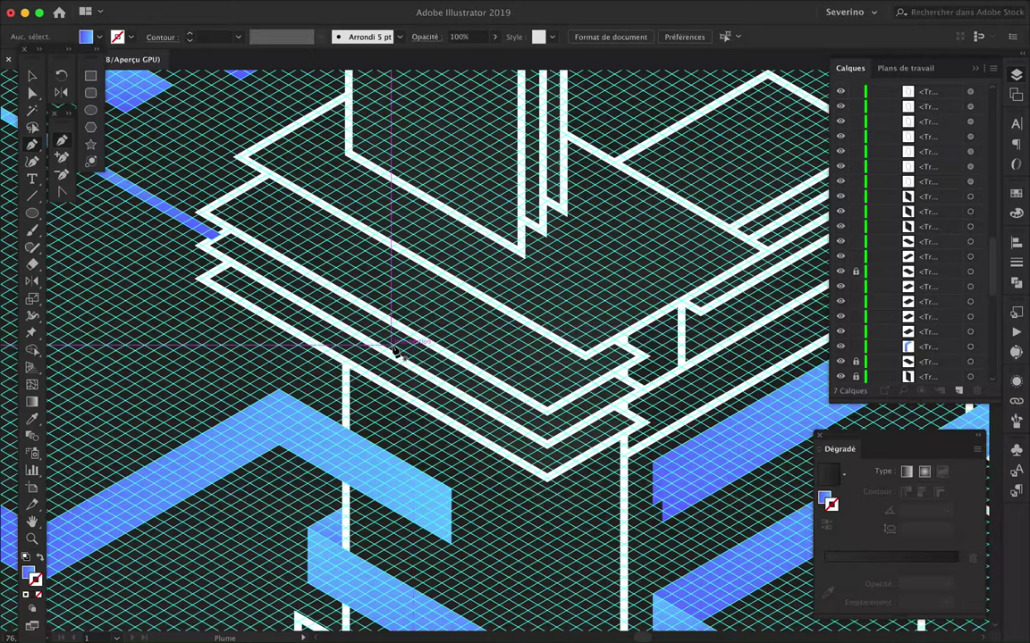
# Draw a closed stepped ribbon shape from the stacked plates up the upright panel.
pyautogui.scroll(2, 390, 345)
pyautogui.press('p')
pyautogui.click(312, 298)
pyautogui.click(312, 243)
pyautogui.click(378, 205)
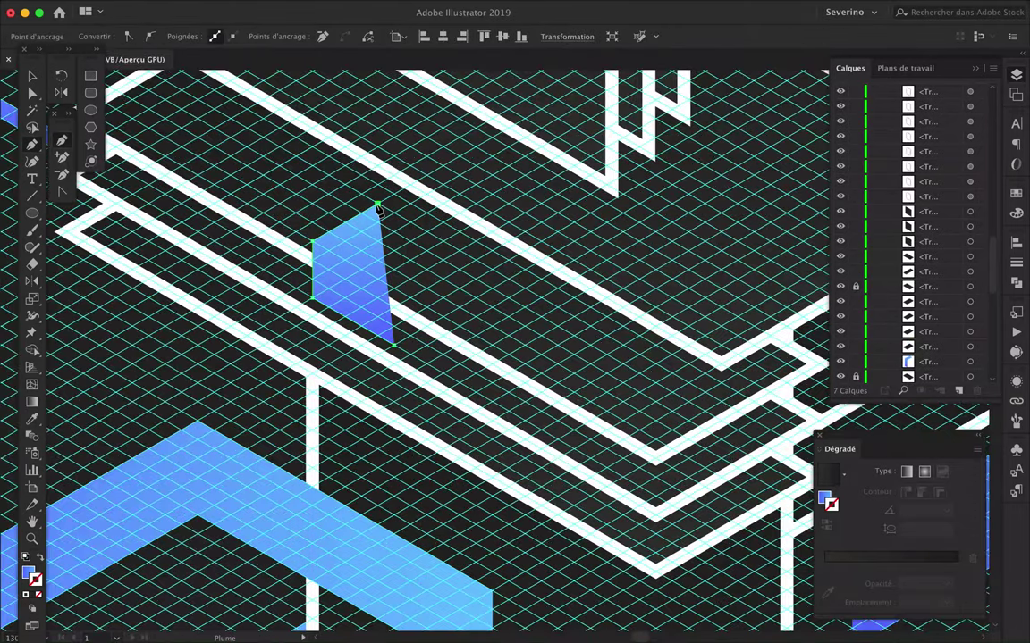
pyautogui.scroll(3, 376, 205)
pyautogui.click(372, 205)
pyautogui.click(422, 179)
pyautogui.scroll(5, 422, 181)
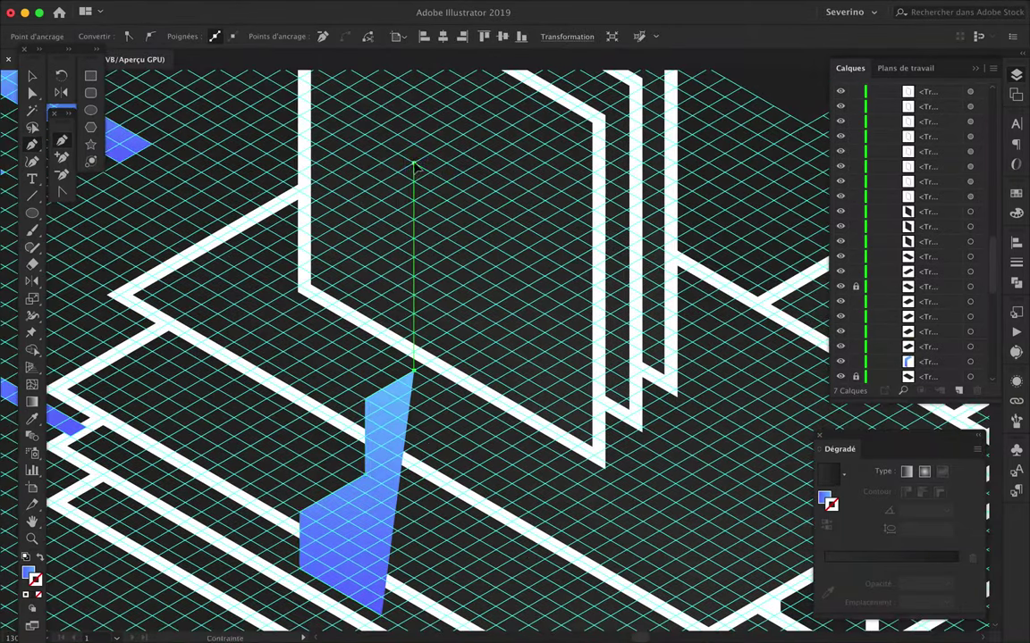
pyautogui.click(414, 165)
pyautogui.click(494, 211)
pyautogui.click(494, 416)
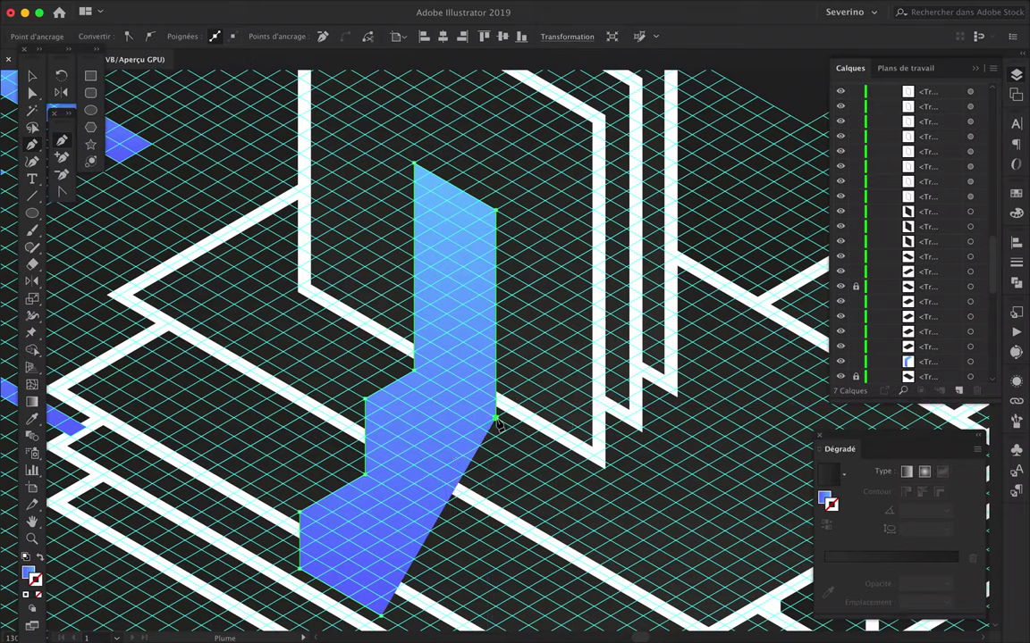
pyautogui.click(445, 444)
pyautogui.click(445, 521)
pyautogui.click(380, 558)
# Narrow the ribbon's right edge and align its bottom corner with the plate edge, hiding the Grid layer.
pyautogui.scroll(-1, 380, 581)
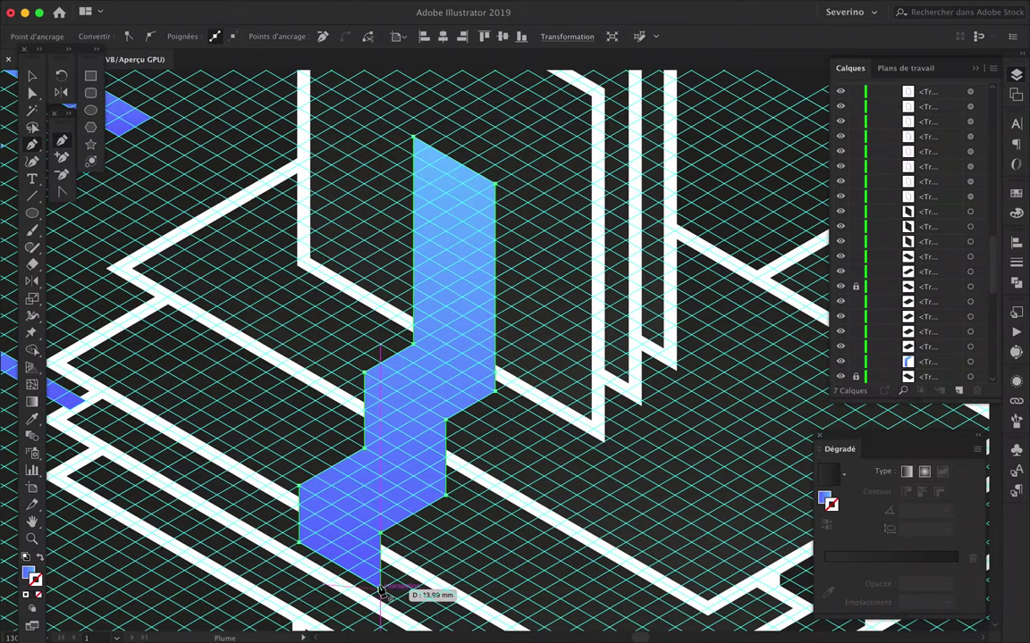
pyautogui.scroll(-4, 452, 371)
pyautogui.scroll(2, 443, 430)
pyautogui.scroll(2, 443, 430)
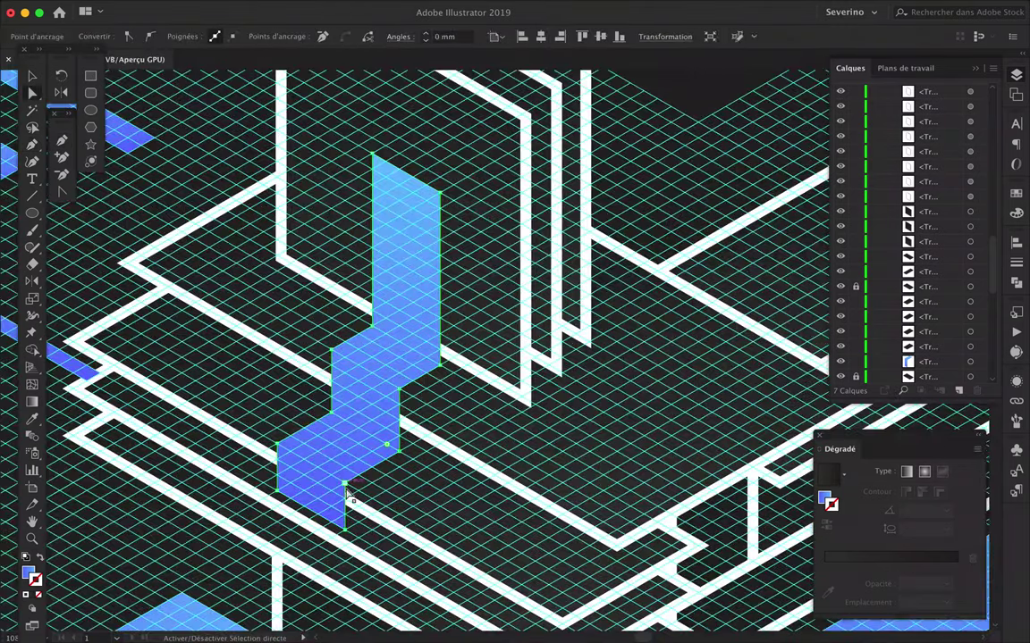
pyautogui.moveTo(441, 196); pyautogui.dragTo(428, 189)
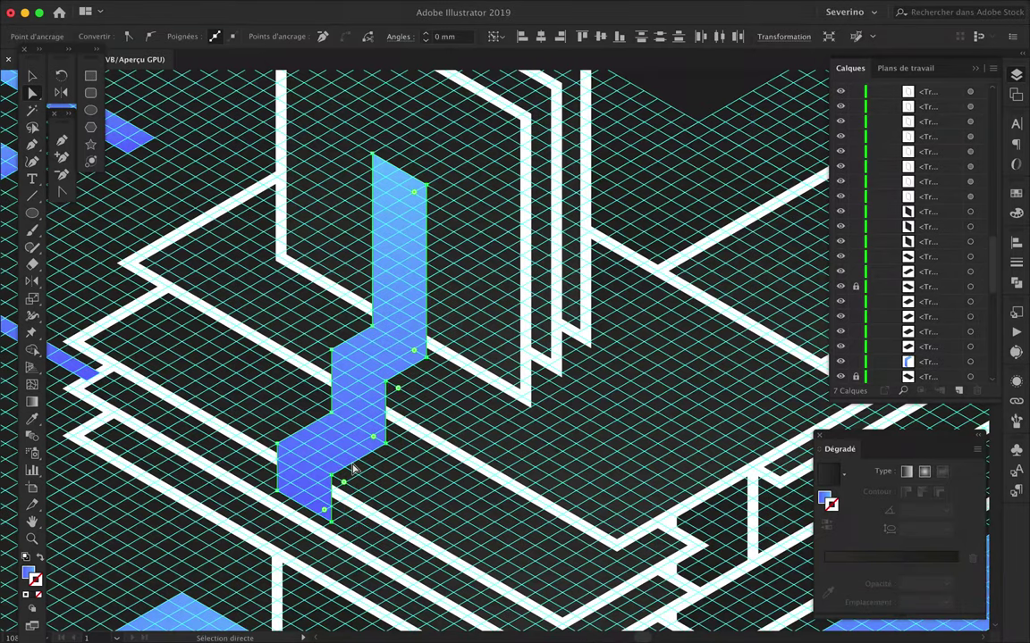
pyautogui.click(445, 490)
pyautogui.scroll(-2, 444, 490)
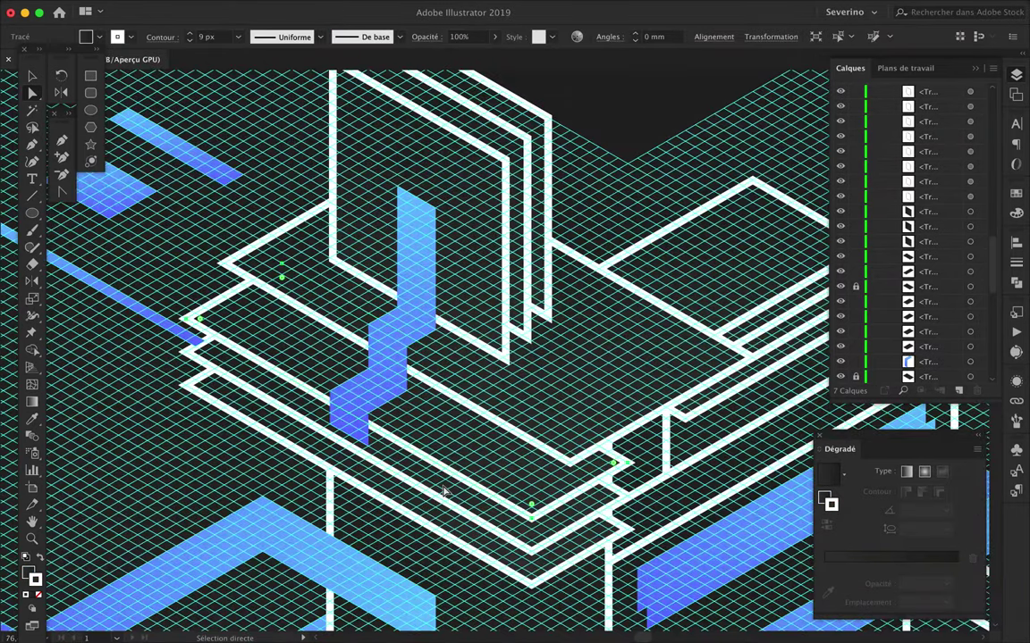
pyautogui.scroll(-5, 878, 224)
pyautogui.click(840, 361)
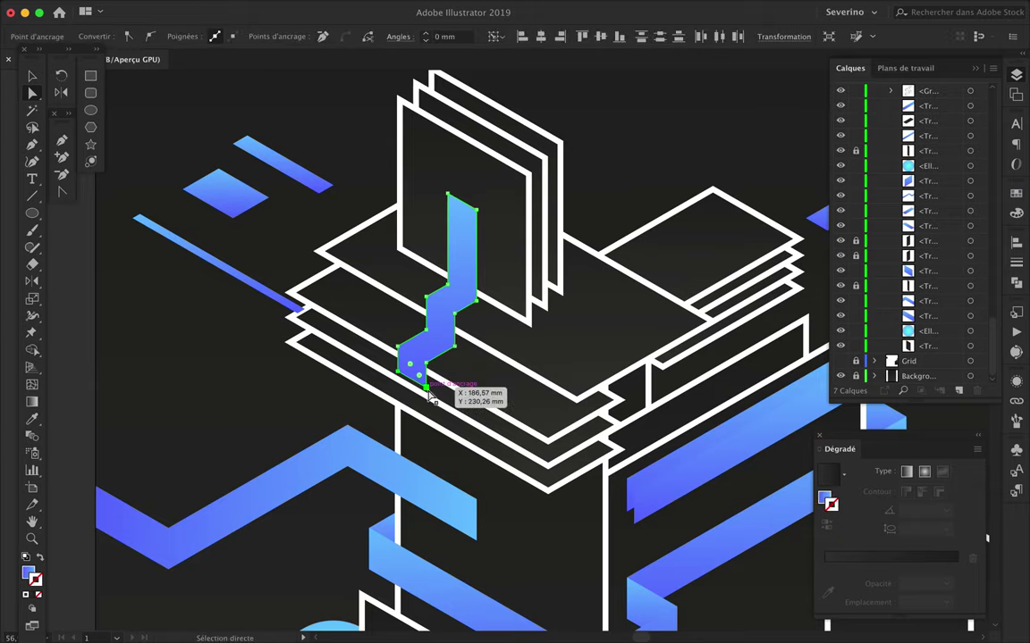
pyautogui.moveTo(424, 367); pyautogui.dragTo(495, 510)
pyautogui.hotkey('ctrl', 'z')
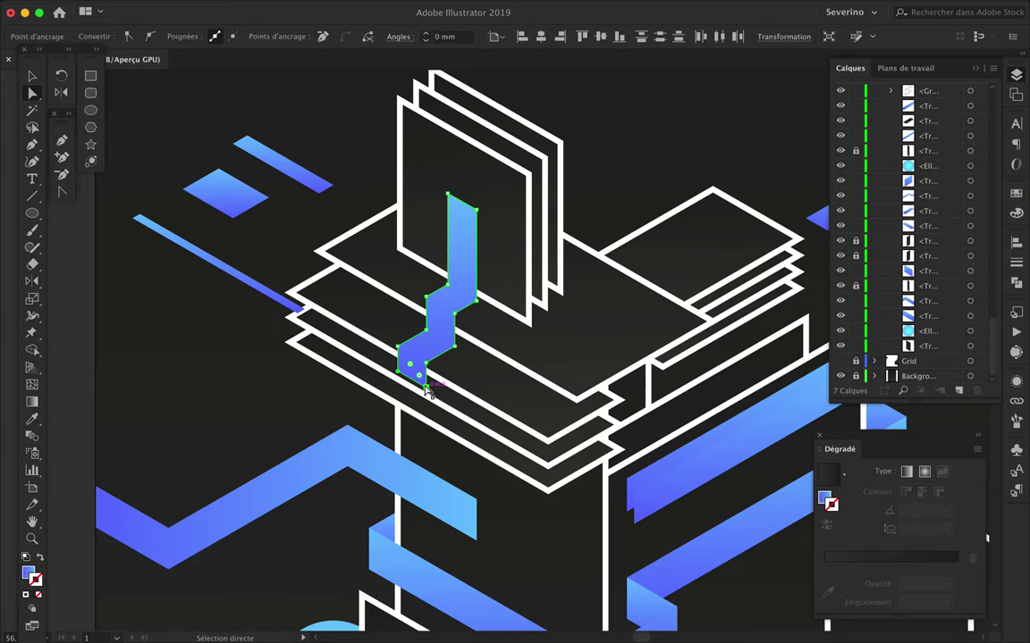
pyautogui.scroll(2, 426, 351)
pyautogui.moveTo(413, 398)
pyautogui.mouseDown()
pyautogui.moveTo(463, 369)
pyautogui.moveTo(402, 334)
pyautogui.mouseUp()
pyautogui.scroll(-5, 533, 232)
pyautogui.scroll(3, 369, 335)
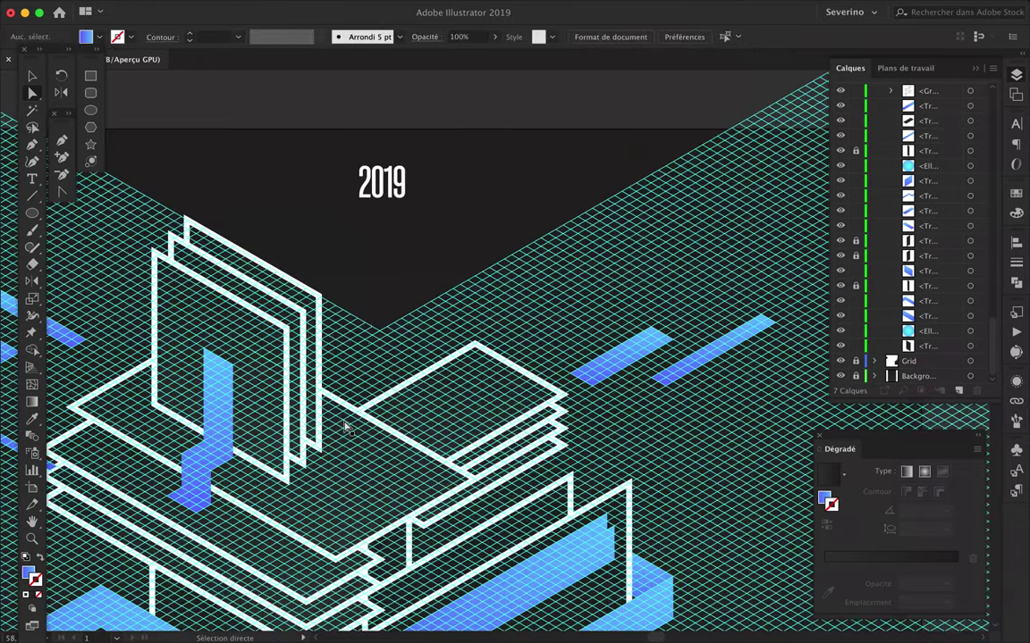
# Draw a narrow vertical strip starting at the dark V's point.
pyautogui.click(369, 318)
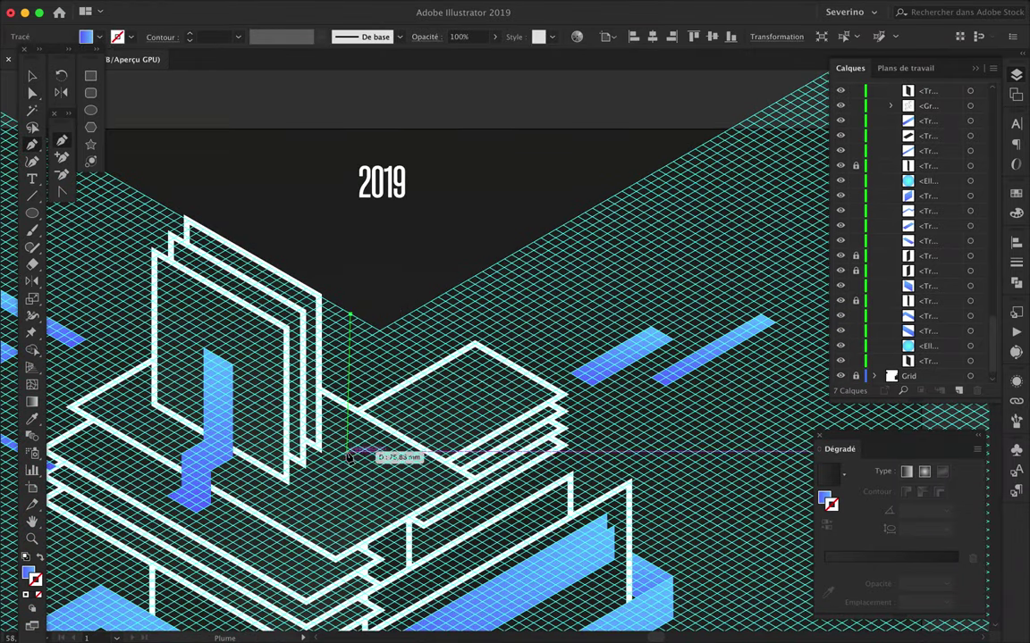
pyautogui.click(380, 465)
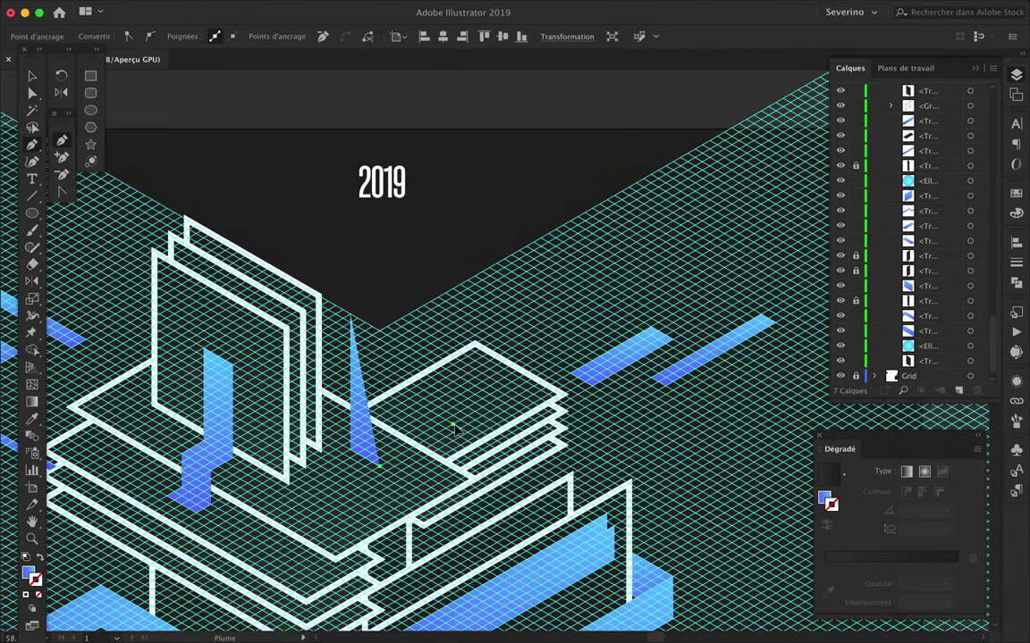
pyautogui.click(429, 416)
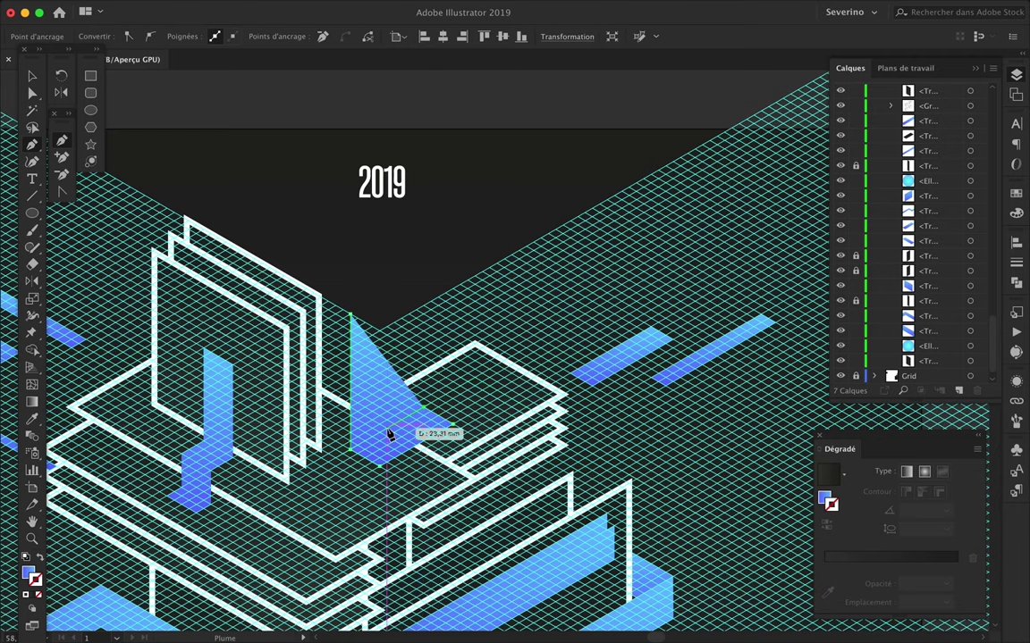
pyautogui.hotkey('ctrl', 'z')
pyautogui.click(380, 330)
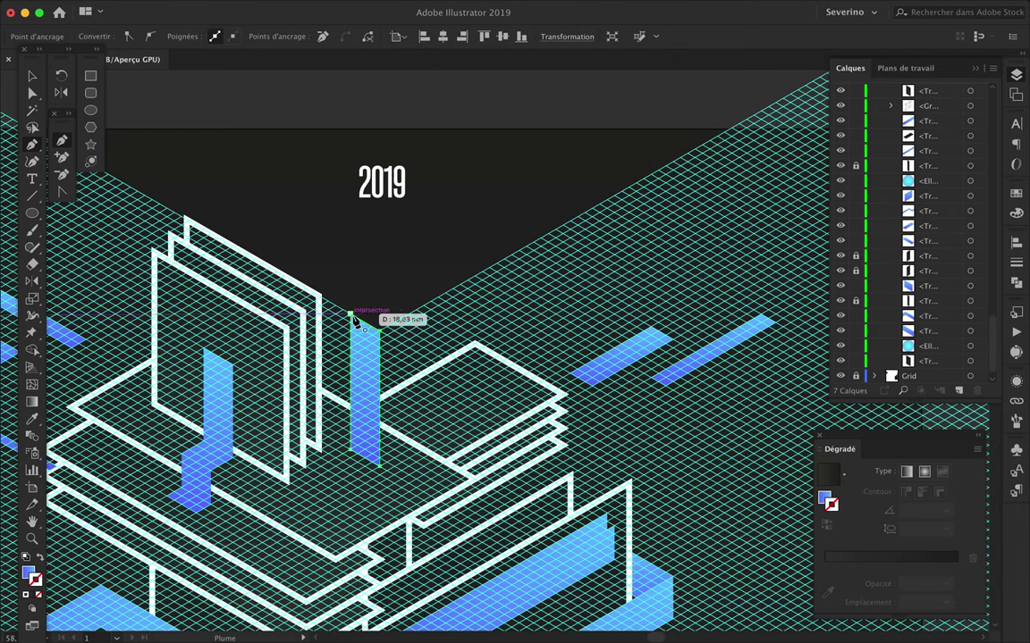
pyautogui.click(353, 454)
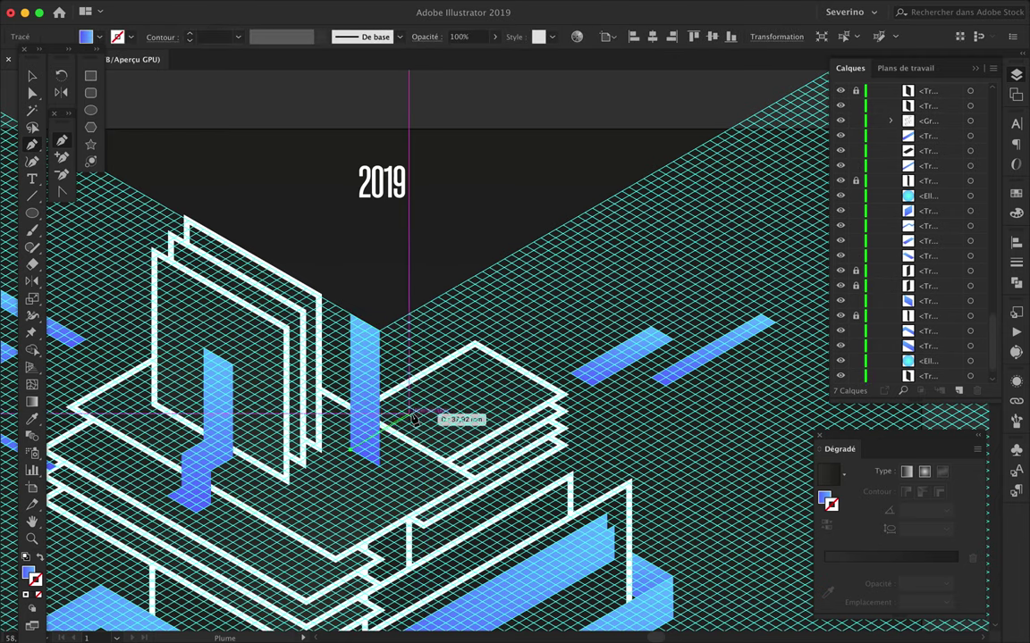
# Try extending the blue L ribbon with an up-right band, then undo it.
pyautogui.press('v')
pyautogui.click(465, 418)
pyautogui.scroll(-3, 537, 402)
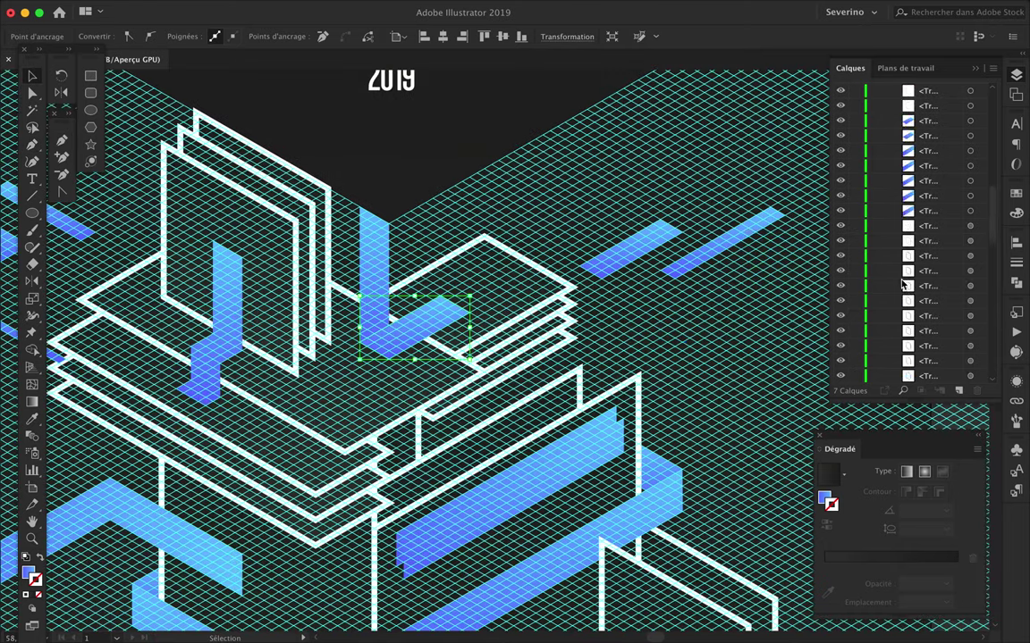
pyautogui.scroll(-1, 903, 284)
pyautogui.hotkey('ctrl', '+')
pyautogui.press('-')
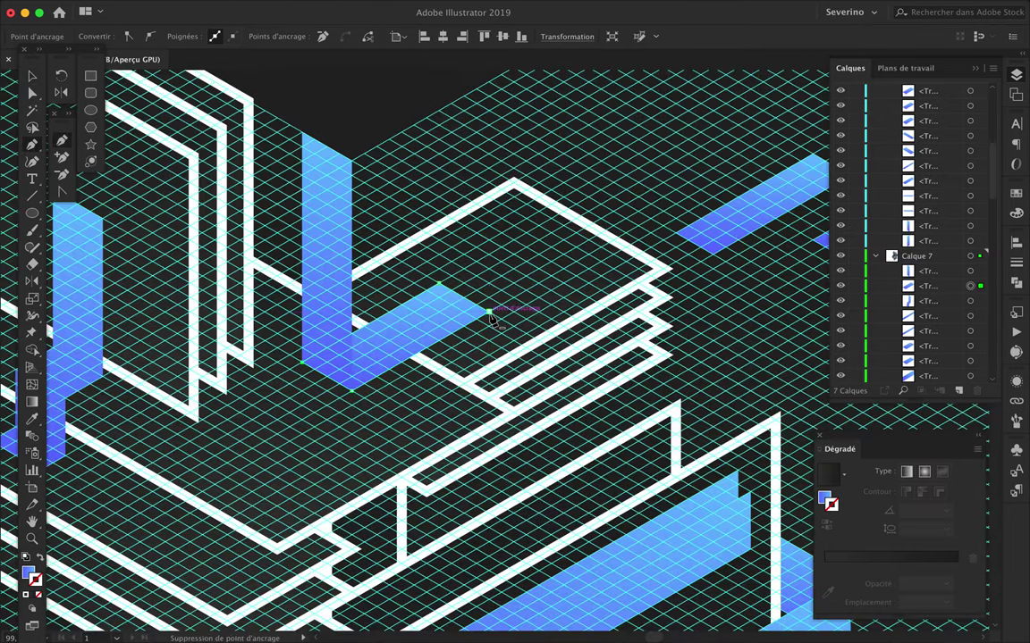
pyautogui.press('p')
pyautogui.moveTo(440, 286); pyautogui.dragTo(441, 327)
pyautogui.click(488, 355)
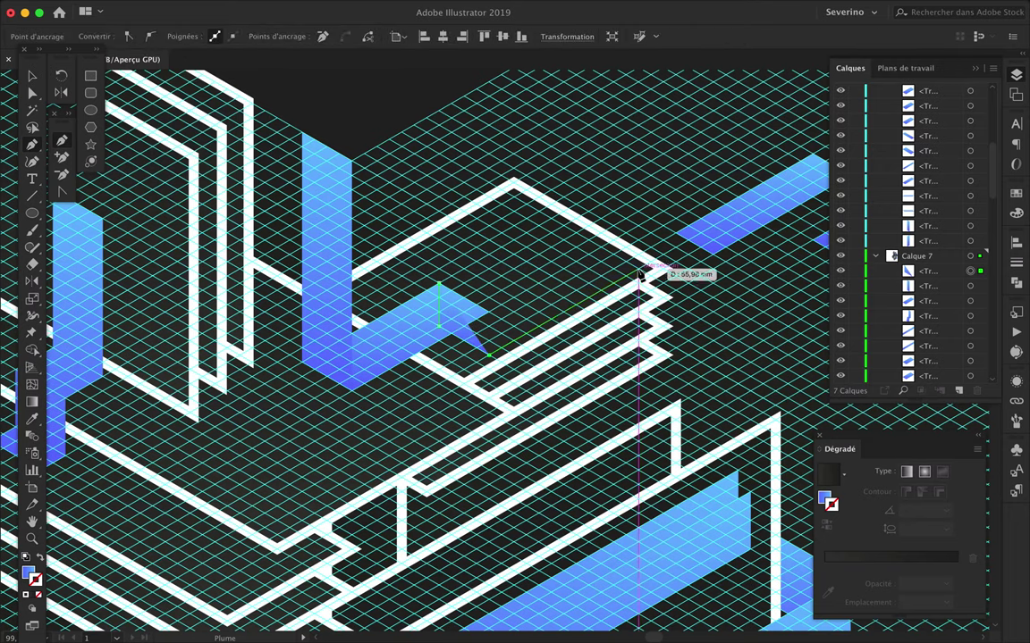
pyautogui.click(677, 247)
pyautogui.click(625, 220)
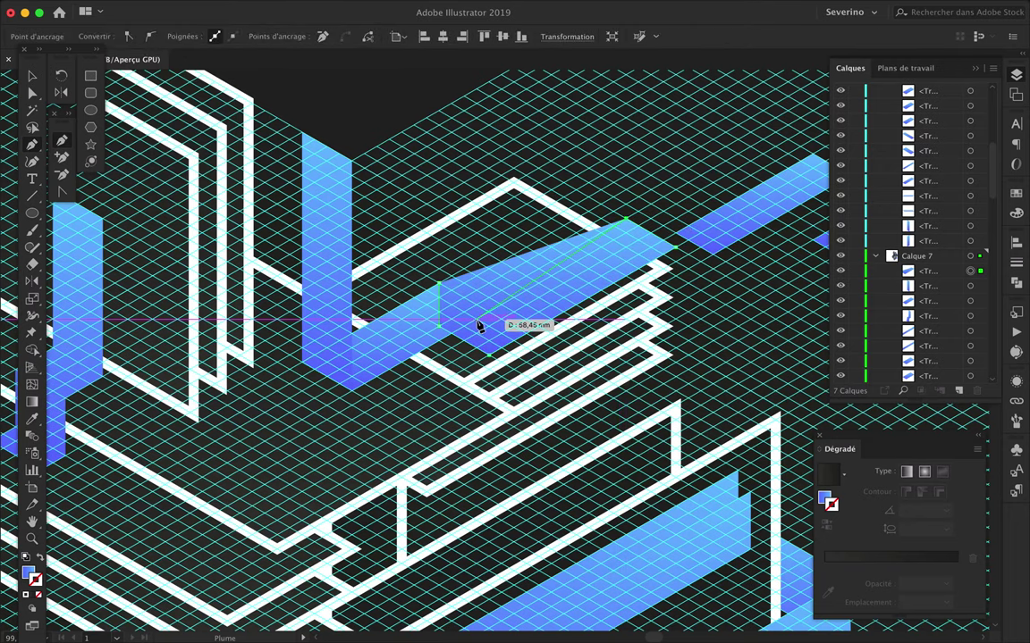
pyautogui.hotkey('ctrl', 'z')
pyautogui.hotkey('ctrl', 'z')
pyautogui.hotkey('ctrl', 'z')
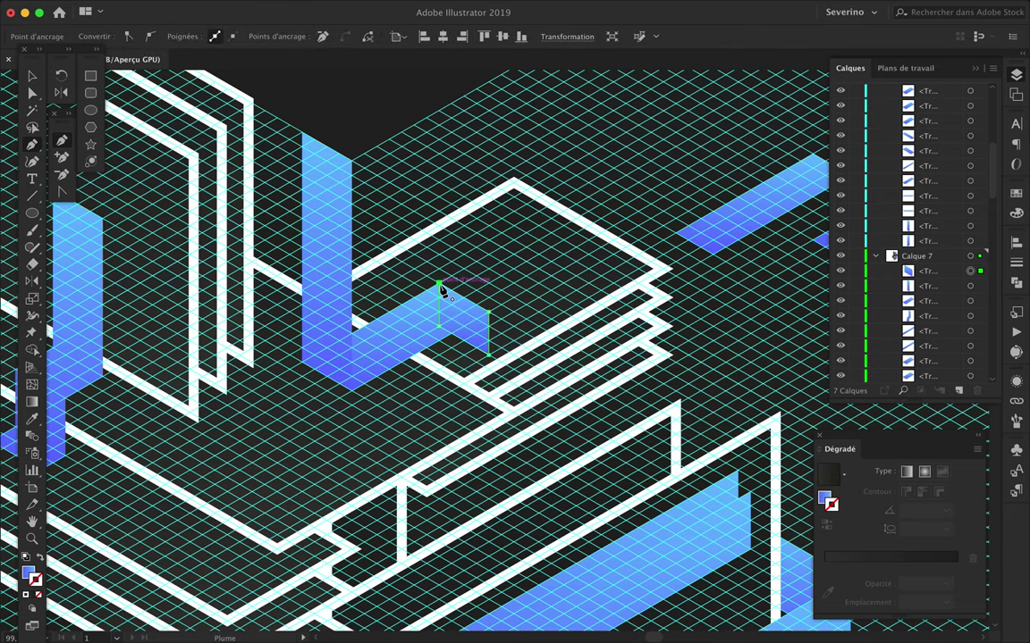
# Move the blue L shape up-left, then nudge it up-right into place.
pyautogui.press('Tab')
pyautogui.press('Tab')
pyautogui.press('v')
pyautogui.moveTo(411, 339)
pyautogui.mouseDown()
pyautogui.moveTo(311, 335)
pyautogui.moveTo(325, 342)
pyautogui.mouseUp()
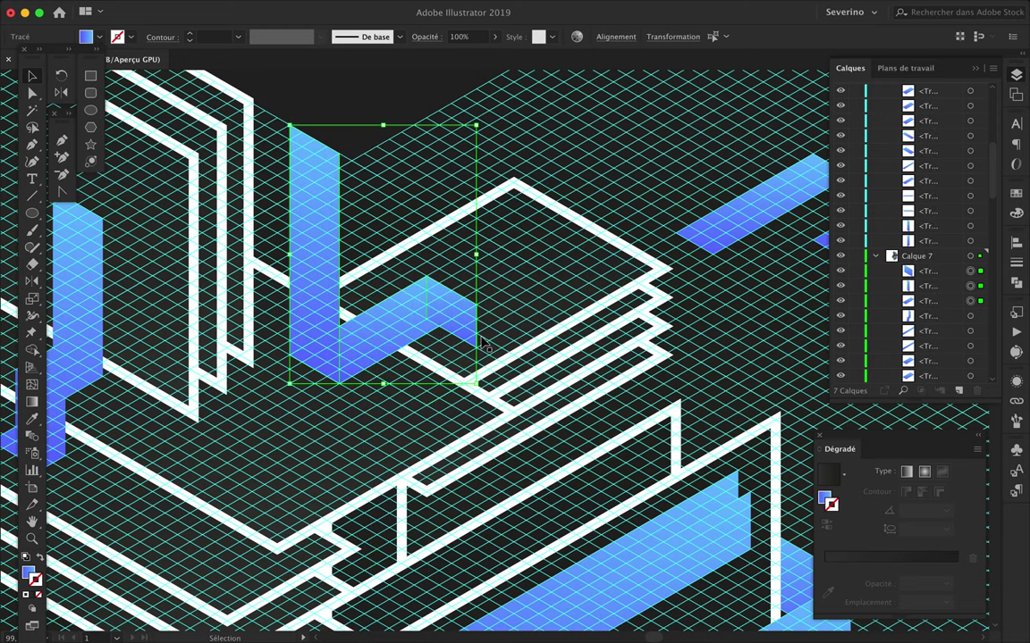
pyautogui.moveTo(394, 341); pyautogui.dragTo(408, 320)
# Draw a parallelogram band from the L tip up-right and show the isometric grid again.
pyautogui.press('p')
pyautogui.click(489, 323)
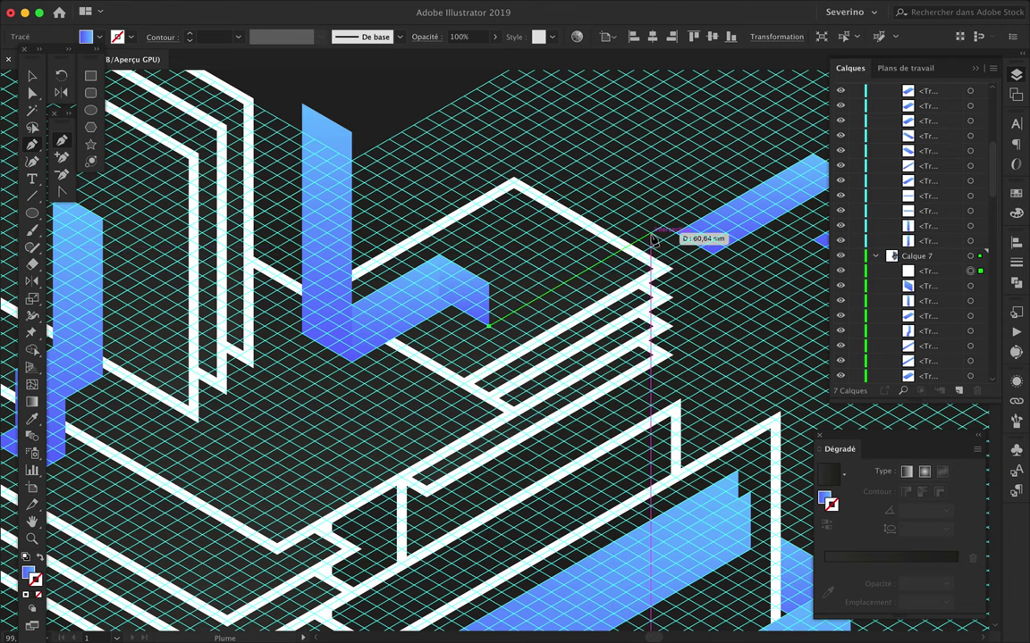
pyautogui.click(651, 234)
pyautogui.click(600, 208)
pyautogui.click(439, 300)
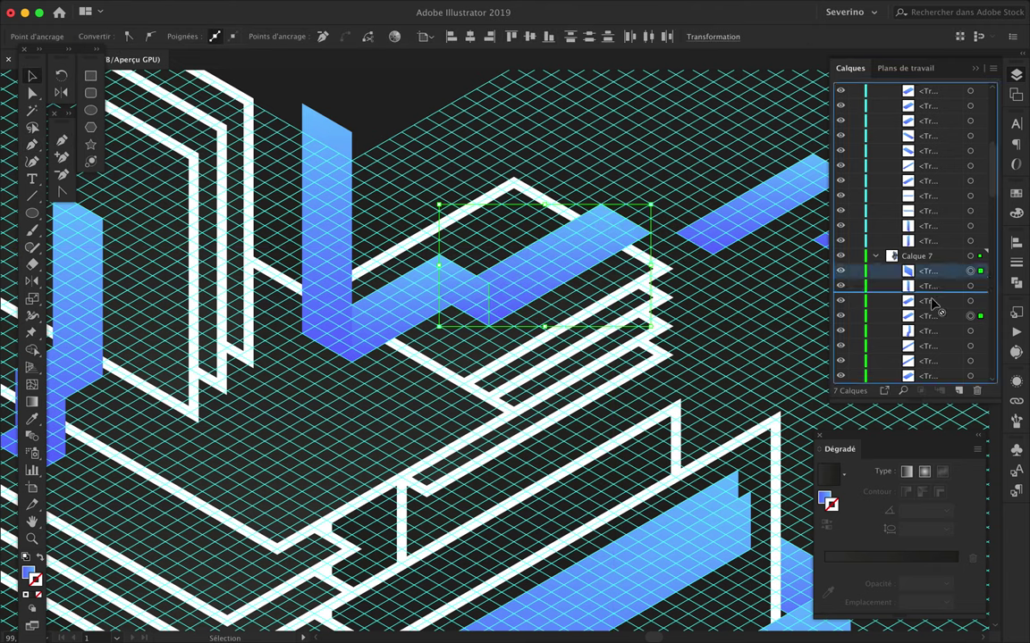
pyautogui.press('v')
pyautogui.click(667, 165)
pyautogui.hotkey('ctrl', '"')
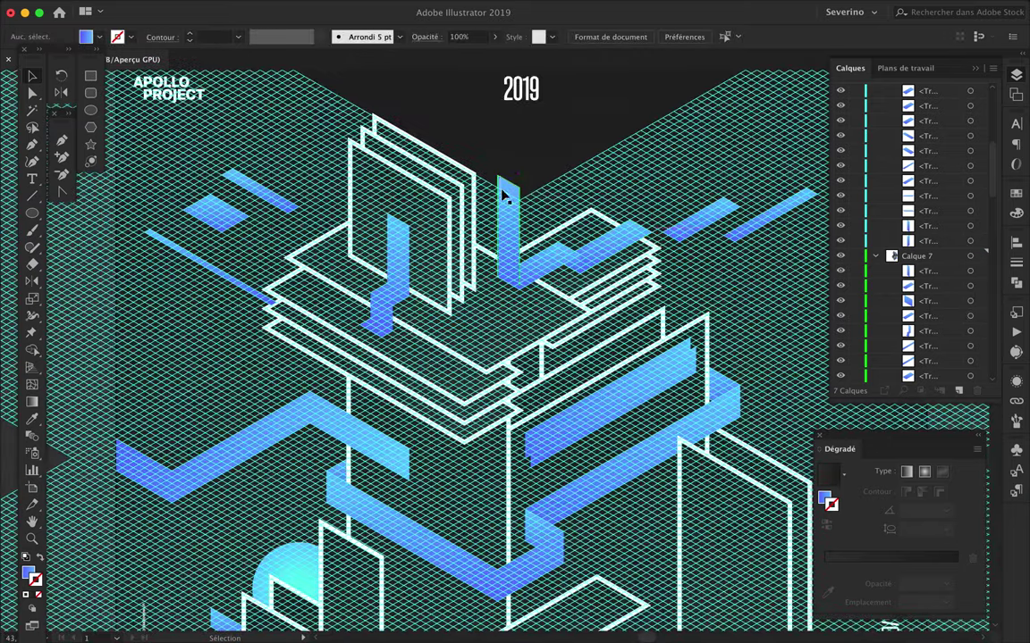
# Draw a long four-cornered blue band rising from the L's top toward the 2019 title.
pyautogui.press('a')
pyautogui.click(519, 189)
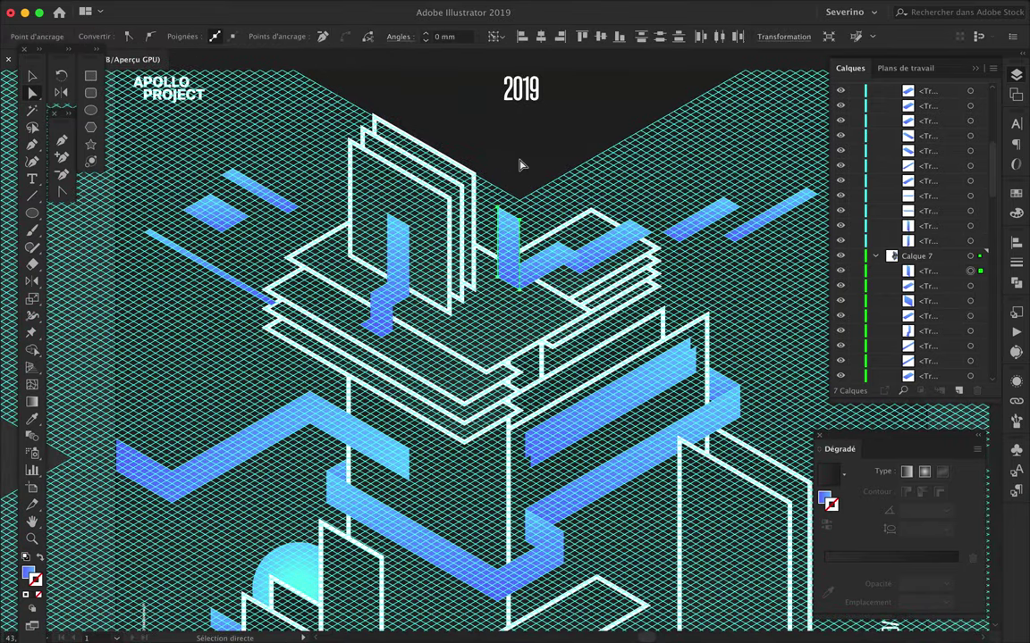
pyautogui.press('p')
pyautogui.keyDown('alt'); pyautogui.scroll(3, 521, 165); pyautogui.keyUp('alt')
pyautogui.click(519, 218)
pyautogui.click(551, 239)
pyautogui.click(706, 153)
pyautogui.click(666, 133)
pyautogui.click(519, 218)
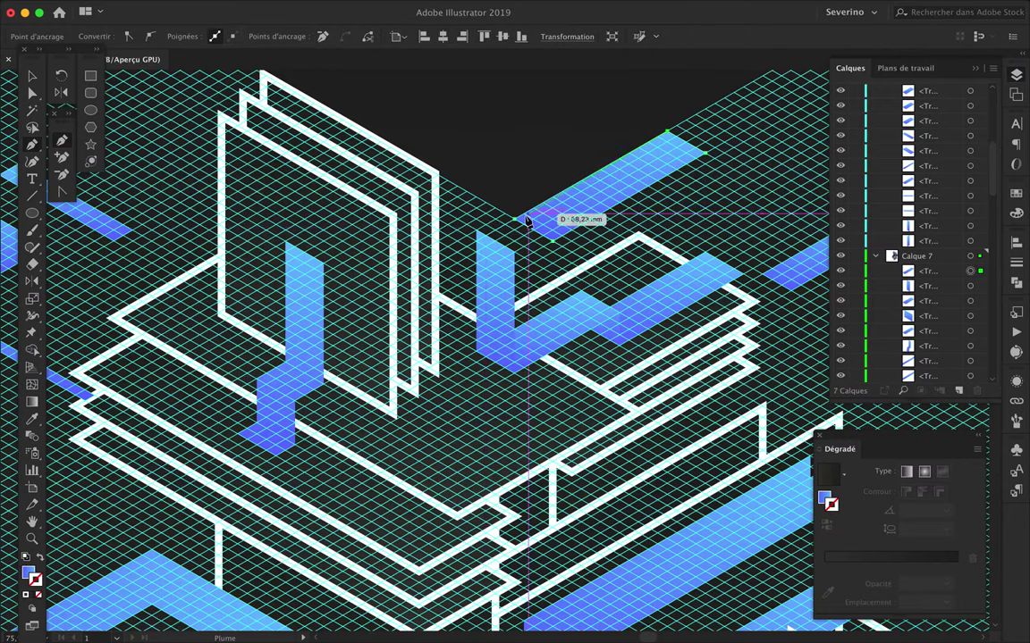
pyautogui.hotkey('ctrl', 'shift', 'a')
pyautogui.keyDown('alt'); pyautogui.scroll(-5, 706, 188); pyautogui.keyUp('alt')
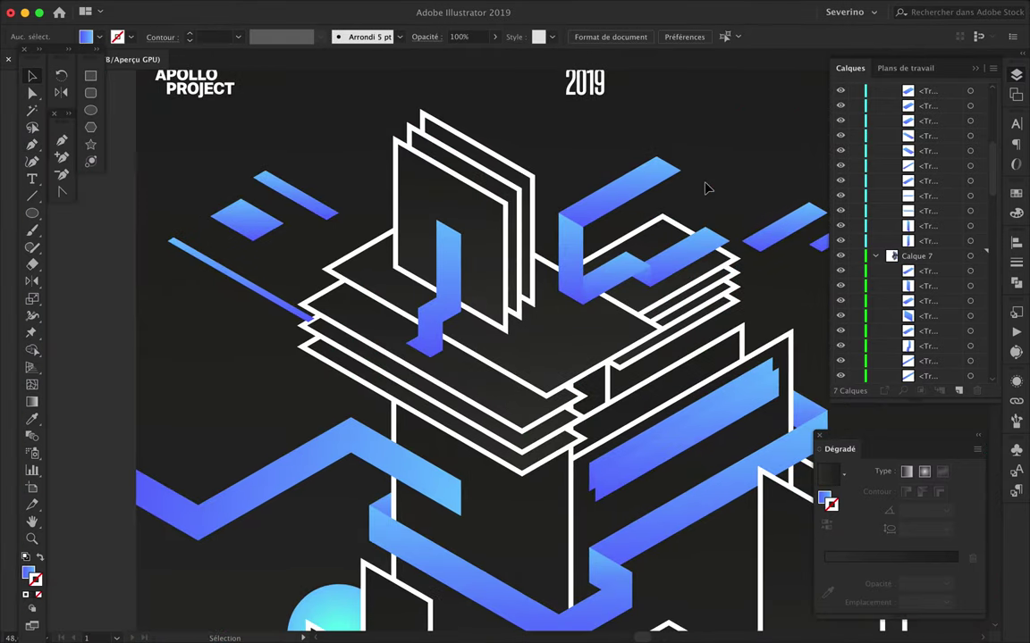
# Pull the new band's top corner into alignment on the isometric grid.
pyautogui.press('a')
pyautogui.click(666, 166)
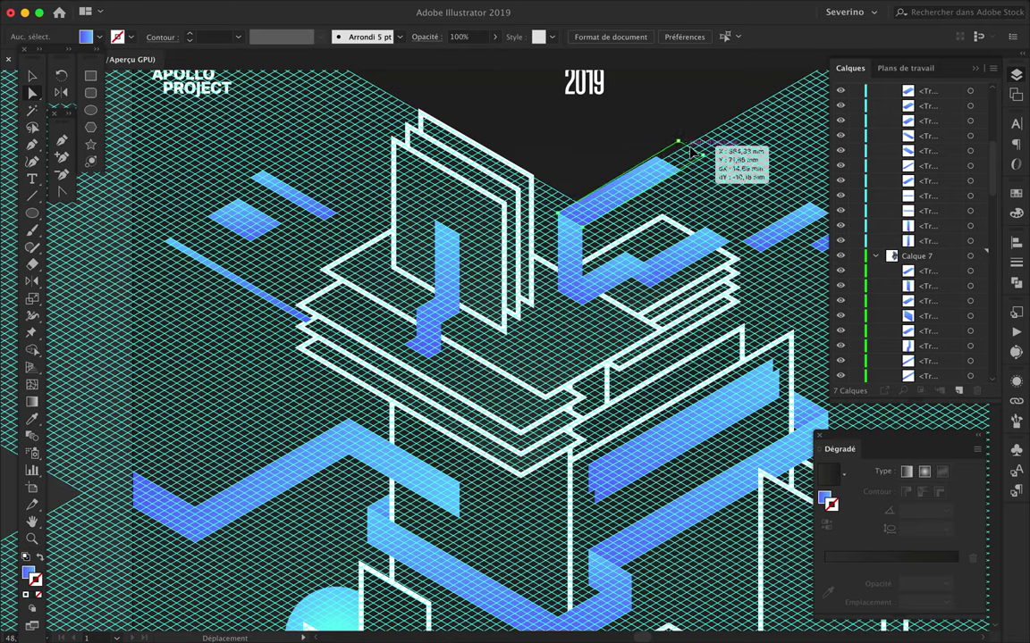
pyautogui.scroll(5, 691, 152)
pyautogui.moveTo(699, 114); pyautogui.dragTo(733, 133)
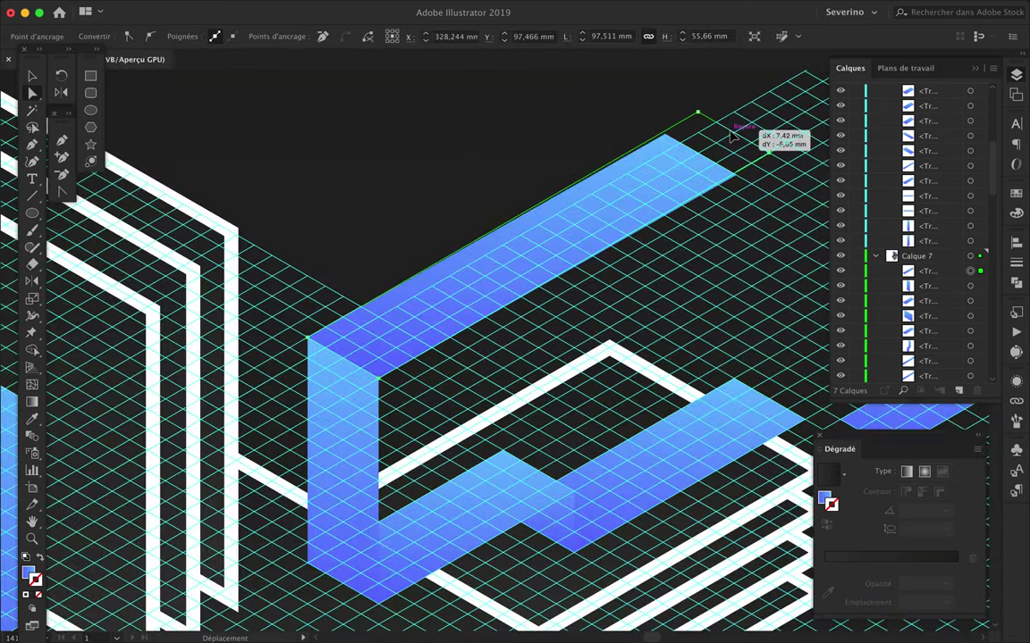
pyautogui.scroll(5, 731, 133)
pyautogui.moveTo(731, 132); pyautogui.dragTo(689, 211)
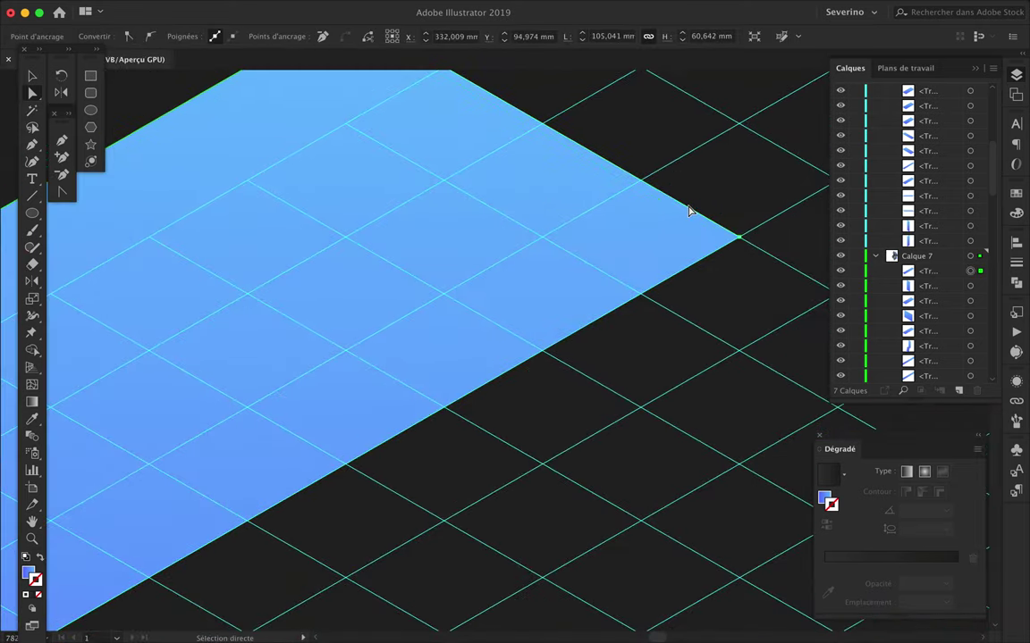
pyautogui.scroll(-5, 689, 211)
# Add a short vertical drop at the band's right end and adjust its corner.
pyautogui.click(651, 185)
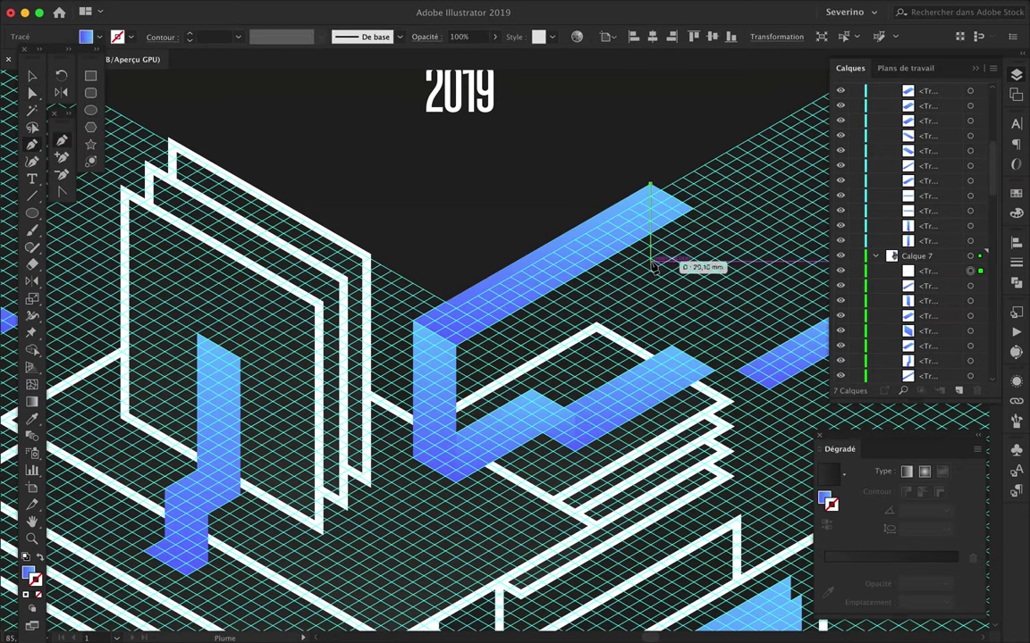
pyautogui.click(651, 286)
pyautogui.click(694, 309)
pyautogui.click(693, 208)
pyautogui.click(650, 185)
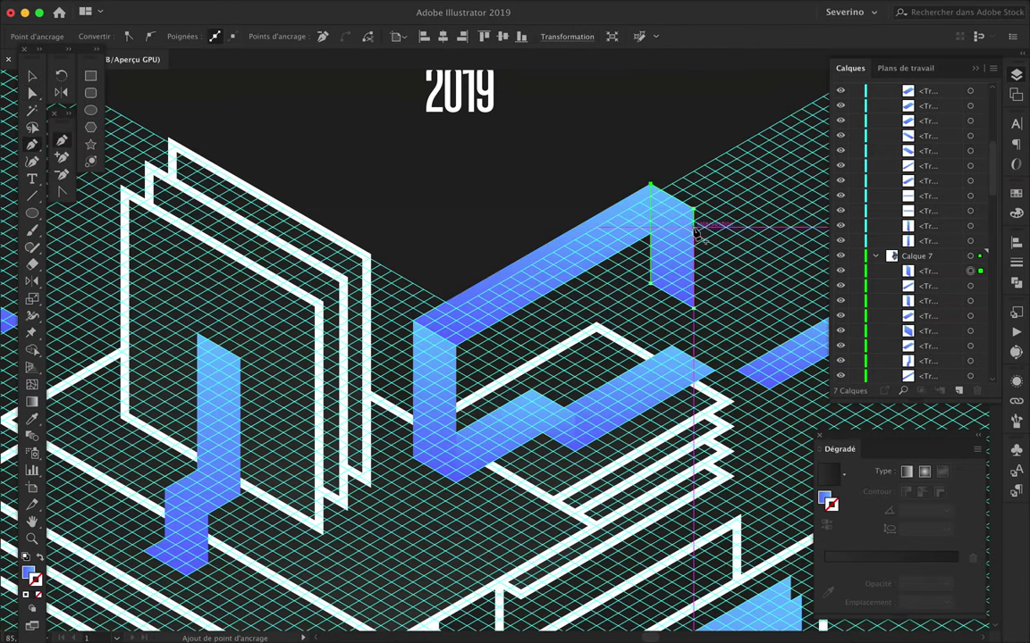
pyautogui.press('v')
pyautogui.scroll(5, 666, 241)
pyautogui.scroll(-8, 718, 211)
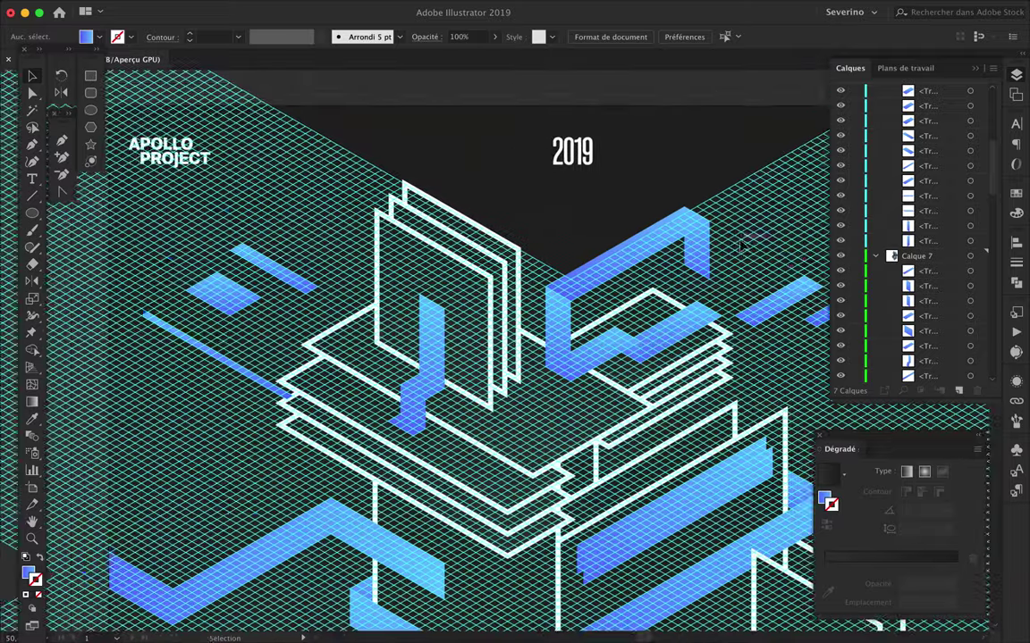
pyautogui.press('a')
pyautogui.moveTo(642, 186); pyautogui.dragTo(701, 207)
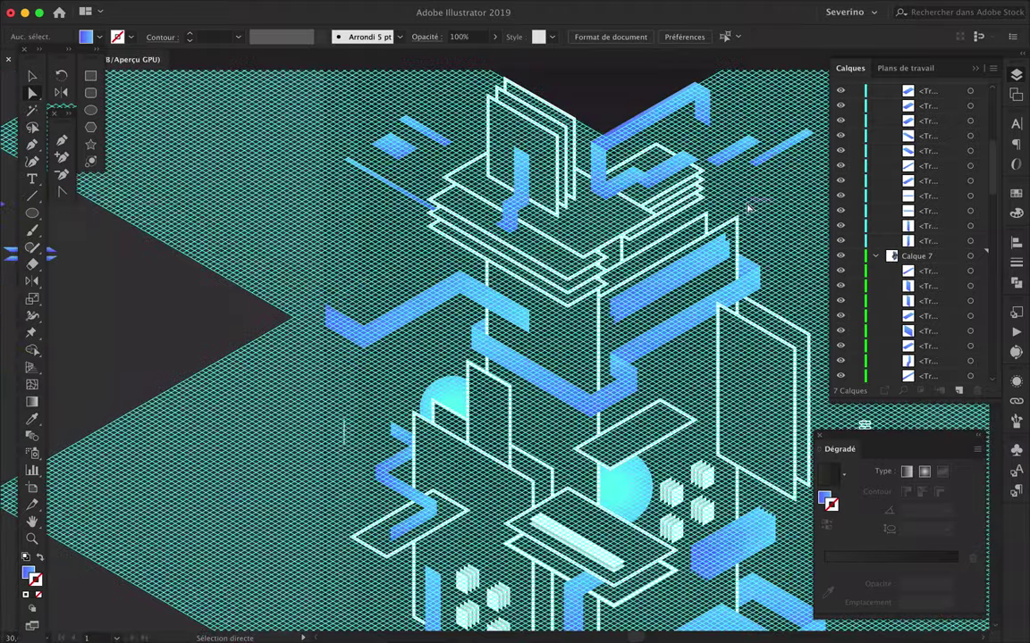
pyautogui.scroll(-3, 749, 208)
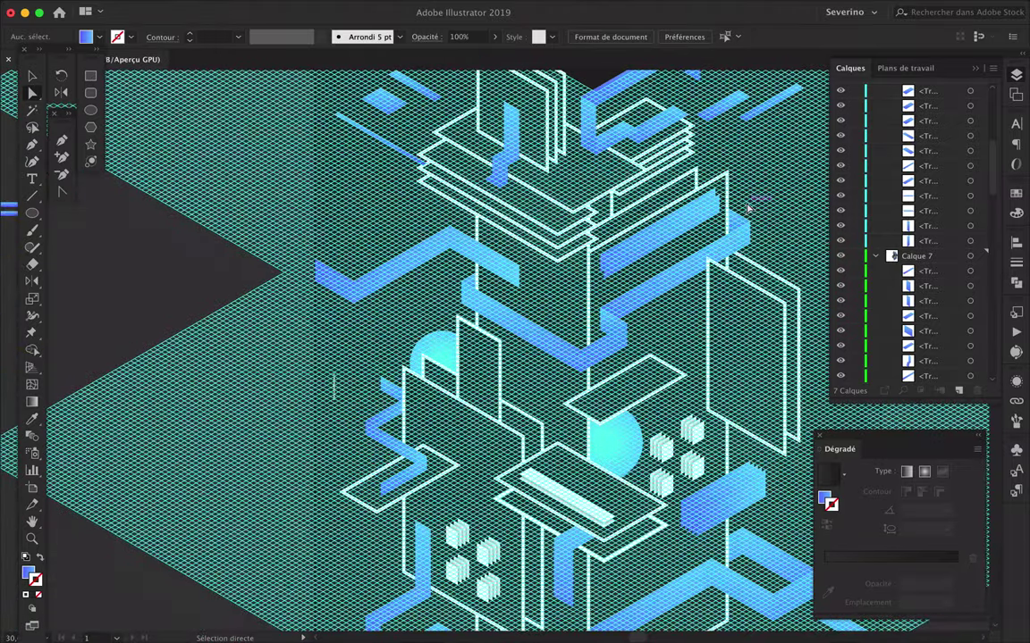
# Draw a four-sided upright panel over the left blue zigzag ribbon.
pyautogui.scroll(2, 368, 218)
pyautogui.click(402, 301)
pyautogui.press('p')
pyautogui.scroll(2, 355, 223)
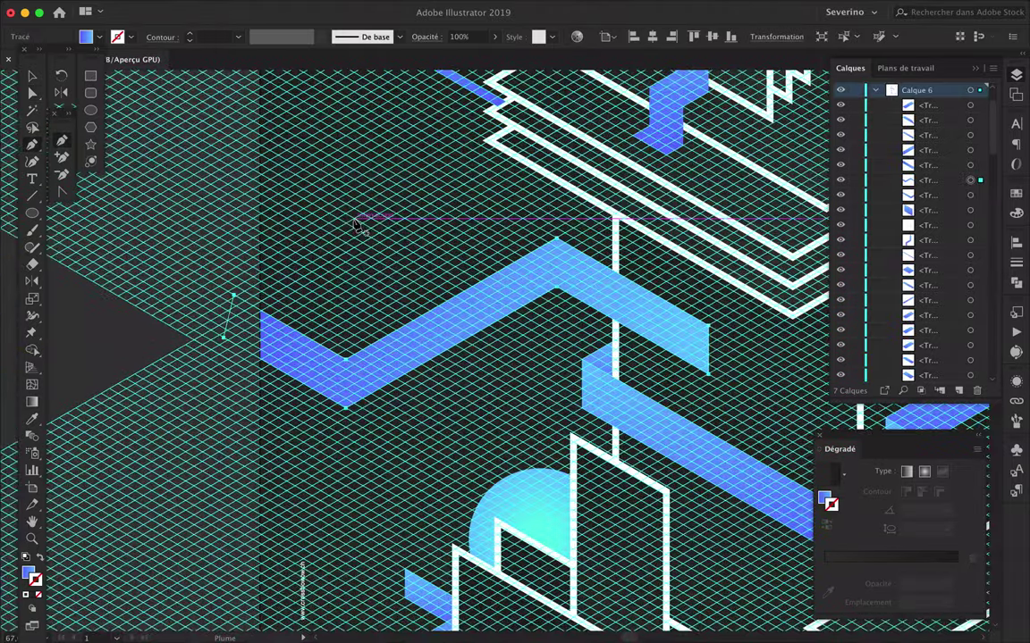
pyautogui.click(354, 471)
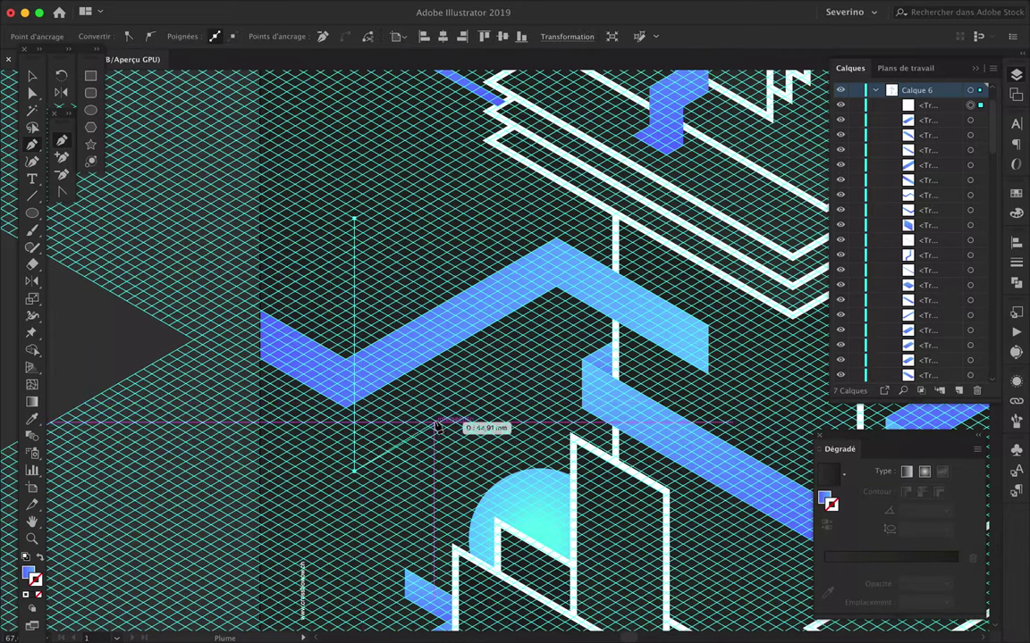
pyautogui.click(540, 366)
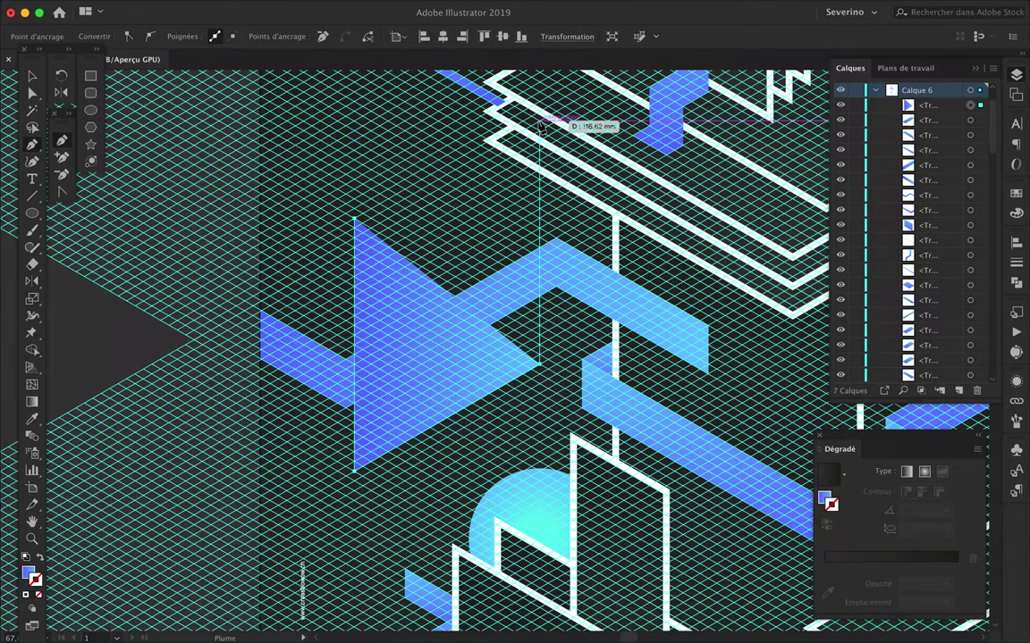
pyautogui.click(538, 125)
pyautogui.click(355, 218)
pyautogui.scroll(3, 554, 134)
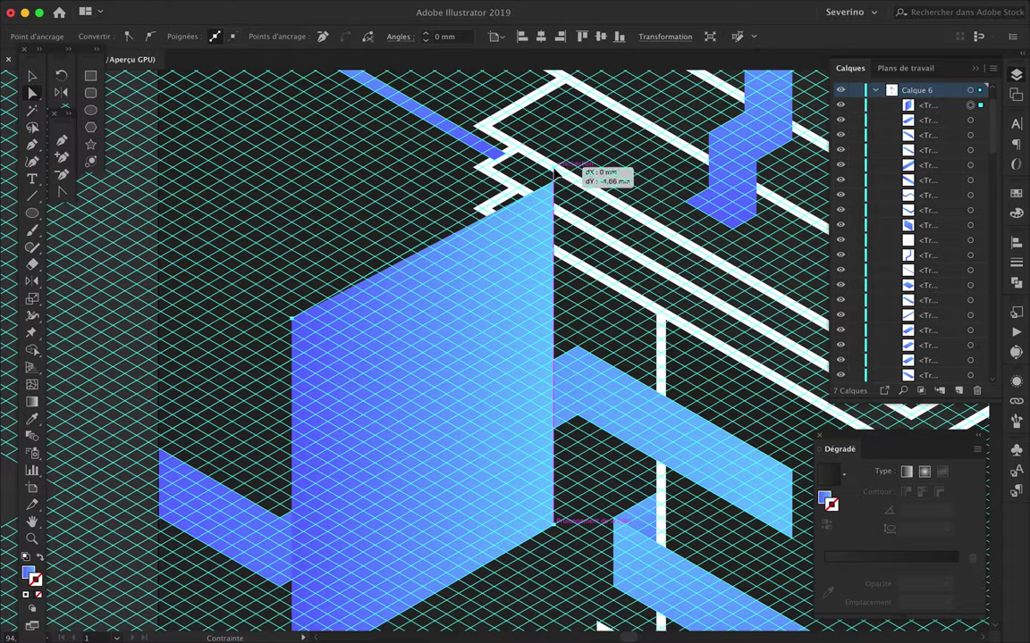
pyautogui.scroll(-3, 554, 170)
# Make the panel a white 9 px outline without fill and slant its corners onto the grid.
pyautogui.press('v')
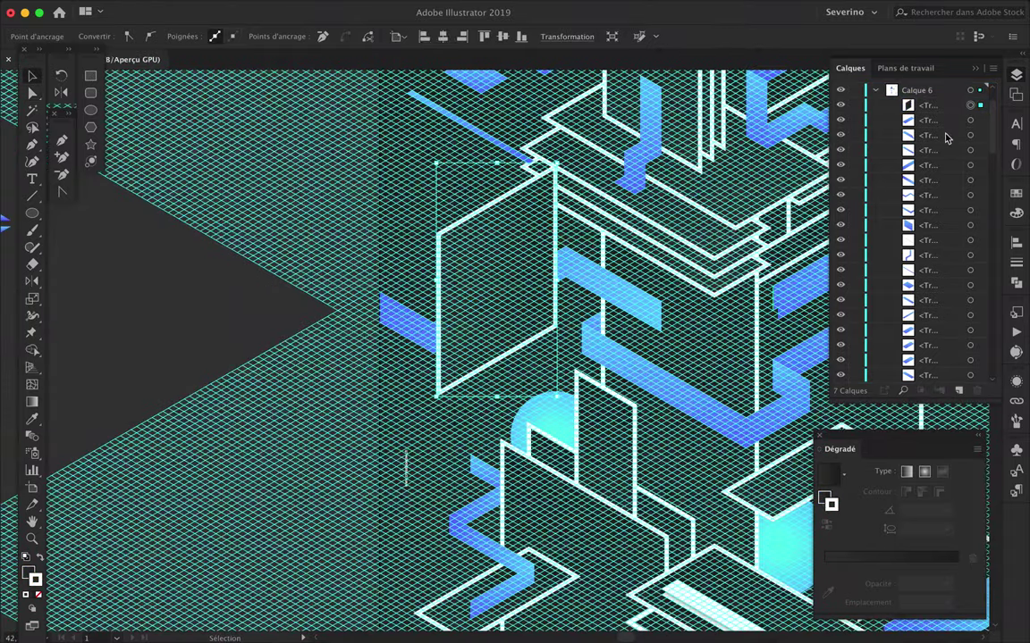
pyautogui.press('a')
pyautogui.moveTo(554, 168); pyautogui.dragTo(515, 192)
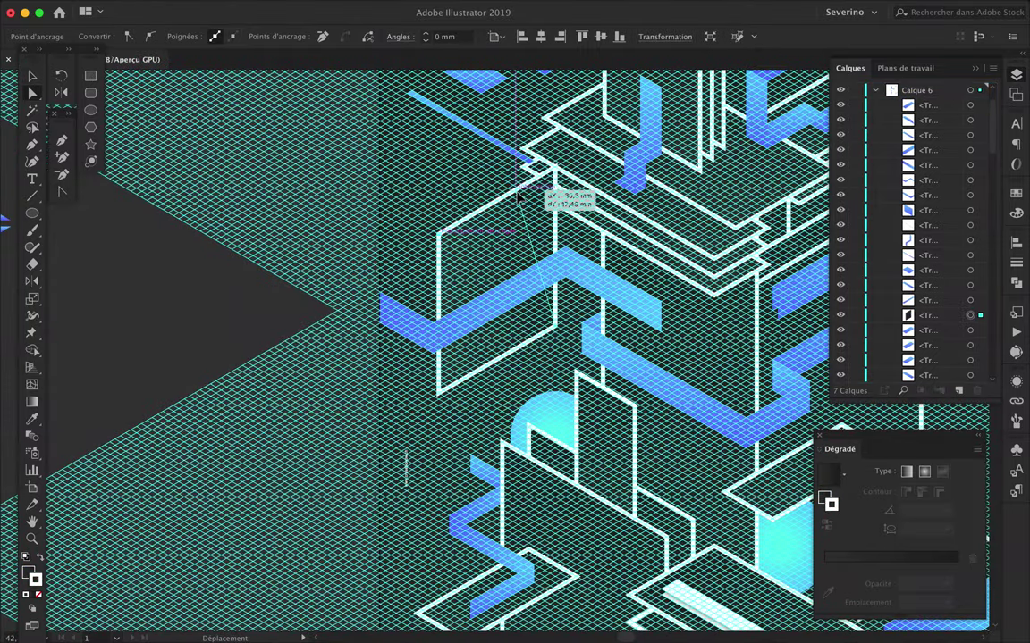
pyautogui.scroll(2, 517, 198)
pyautogui.scroll(2, 517, 197)
pyautogui.scroll(-2, 516, 197)
pyautogui.moveTo(566, 438); pyautogui.dragTo(472, 519)
pyautogui.scroll(-3, 490, 497)
pyautogui.scroll(2, 472, 519)
pyautogui.scroll(2, 506, 296)
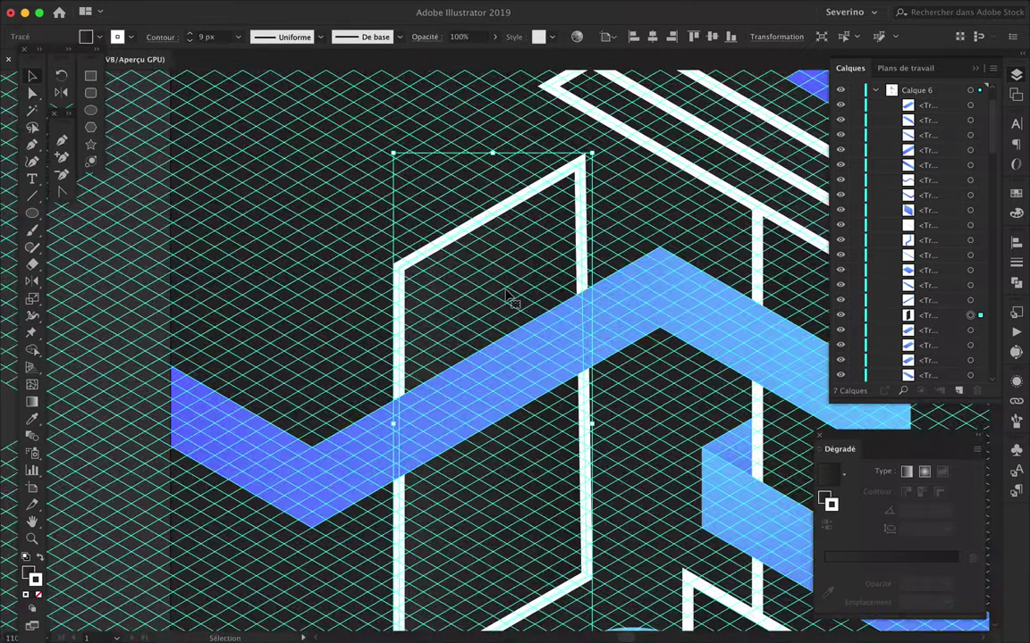
# Nudge the white panel's bottom corner into place.
pyautogui.moveTo(502, 301); pyautogui.dragTo(502, 301)
pyautogui.press('a')
pyautogui.moveTo(586, 577); pyautogui.dragTo(578, 585)
pyautogui.scroll(-2, 579, 586)
# Create several offset copies of the white frame and reorder them in the Layers panel.
pyautogui.press('v')
pyautogui.moveTo(545, 546); pyautogui.dragTo(523, 550)
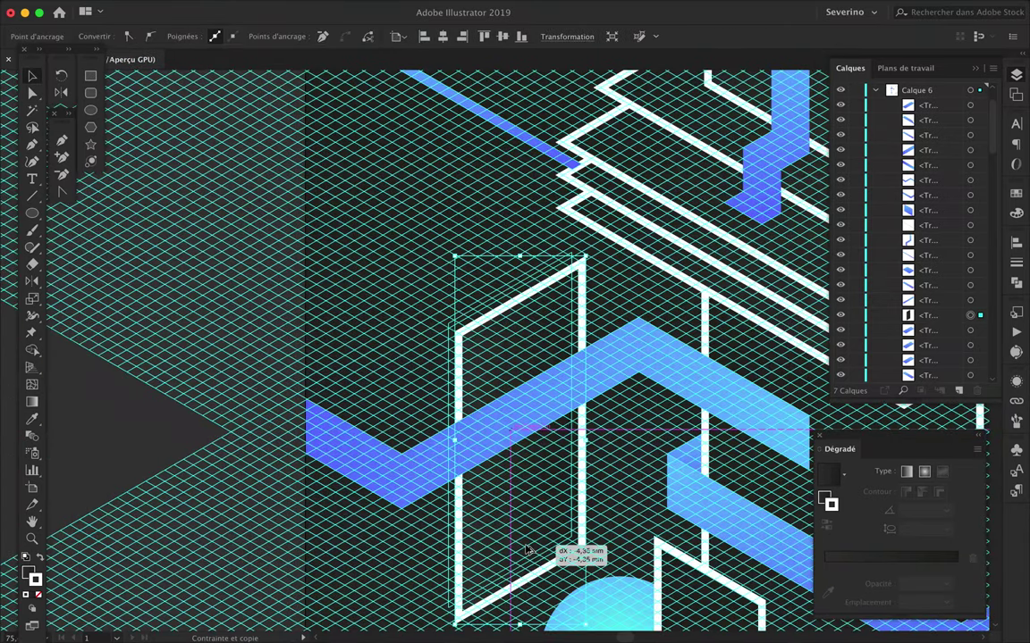
pyautogui.moveTo(932, 341); pyautogui.dragTo(932, 340)
pyautogui.moveTo(461, 353); pyautogui.dragTo(451, 349)
pyautogui.moveTo(491, 302)
pyautogui.mouseDown()
pyautogui.moveTo(501, 305)
pyautogui.moveTo(440, 299)
pyautogui.mouseUp()
pyautogui.click(435, 266)
pyautogui.moveTo(505, 379); pyautogui.dragTo(527, 391)
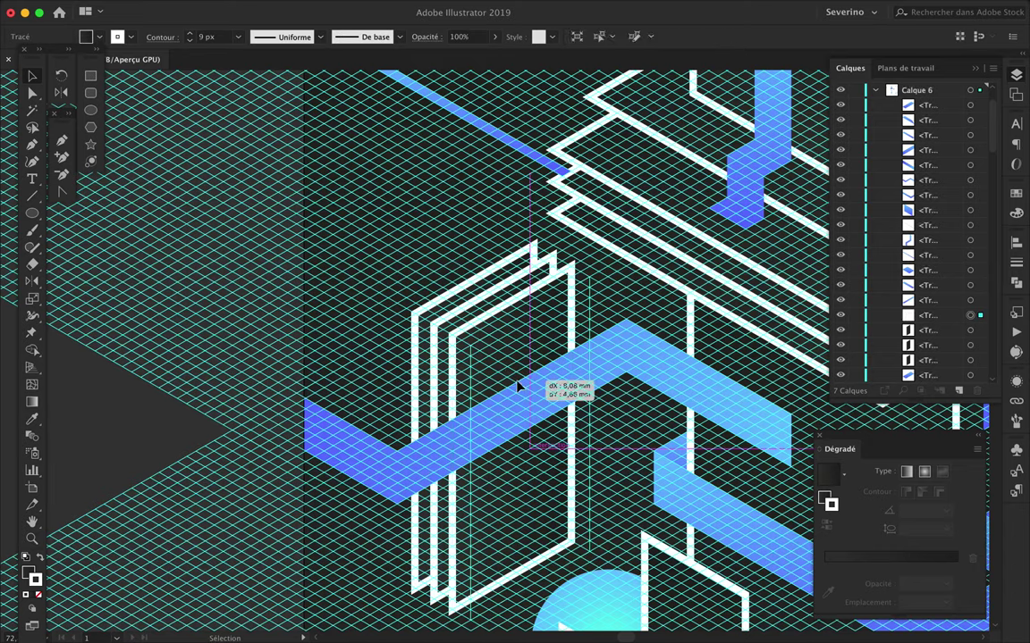
pyautogui.moveTo(931, 318); pyautogui.dragTo(930, 120)
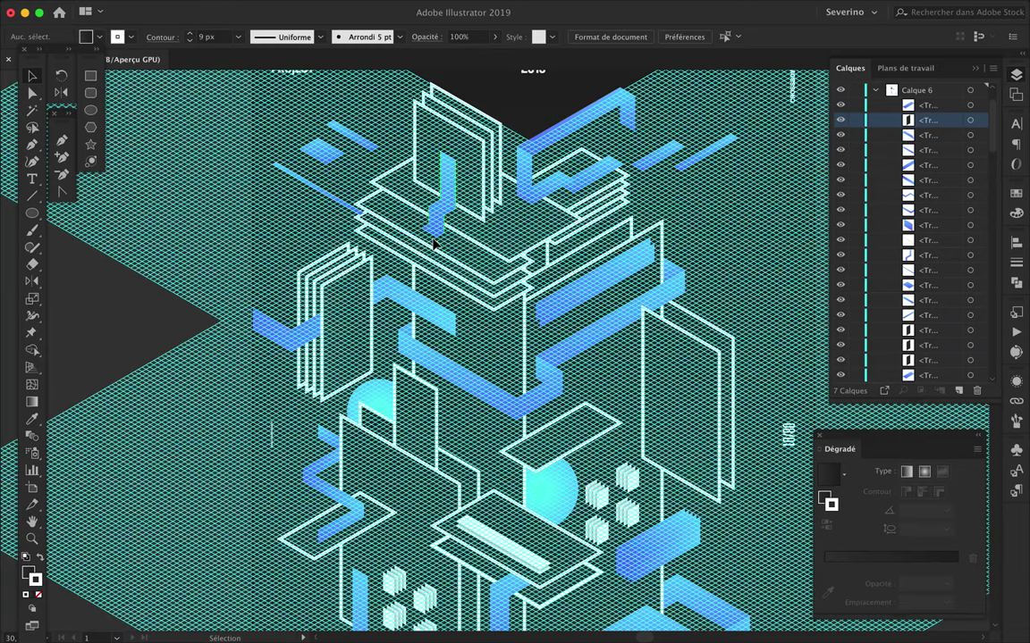
# Copy the flat diamond plane up-right, move it to the top of the stack, and reshape it.
pyautogui.scroll(-2, 433, 243)
pyautogui.scroll(-2, 434, 243)
pyautogui.click(535, 362)
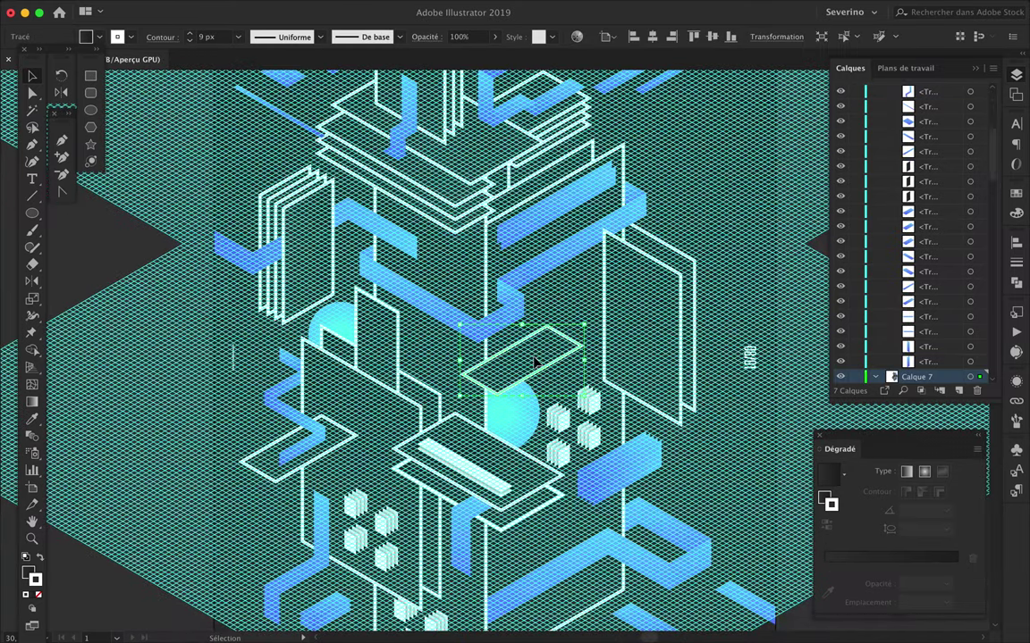
pyautogui.moveTo(614, 290); pyautogui.dragTo(620, 298)
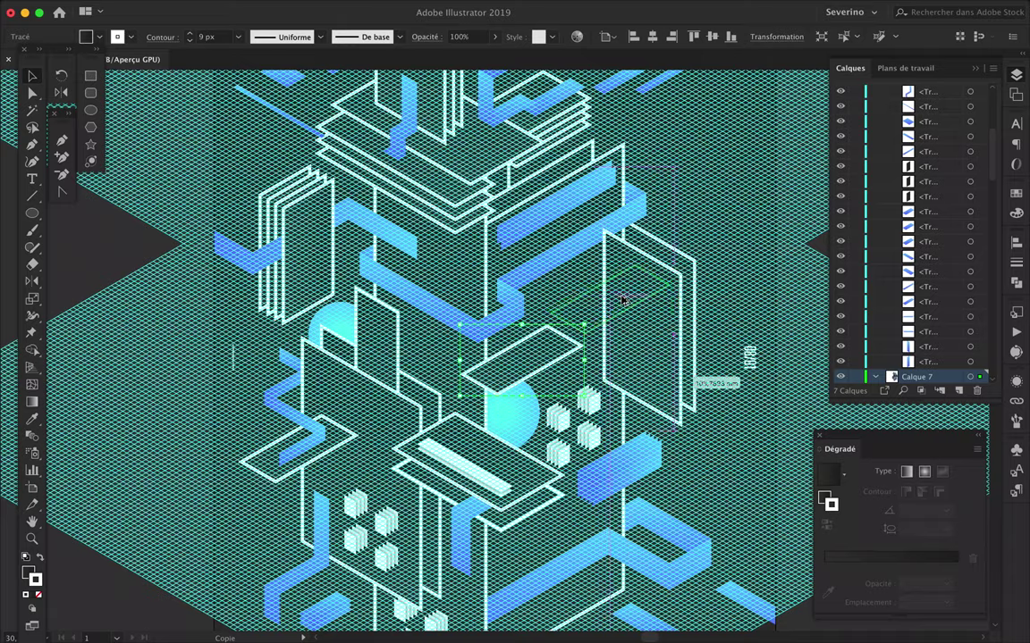
pyautogui.scroll(5, 621, 299)
pyautogui.scroll(-3, 940, 310)
pyautogui.scroll(-2, 940, 310)
pyautogui.moveTo(929, 271); pyautogui.dragTo(932, 114)
pyautogui.scroll(2, 669, 277)
pyautogui.press('a')
pyautogui.moveTo(528, 335)
pyautogui.mouseDown()
pyautogui.moveTo(573, 310)
pyautogui.moveTo(517, 293)
pyautogui.moveTo(547, 272)
pyautogui.mouseUp()
pyautogui.scroll(-2, 573, 310)
# Add offset diamond copies beneath, including one 12.83 mm lower, and reorder their layers.
pyautogui.press('v')
pyautogui.moveTo(677, 269)
pyautogui.mouseDown()
pyautogui.moveTo(647, 270)
pyautogui.moveTo(641, 320)
pyautogui.mouseUp()
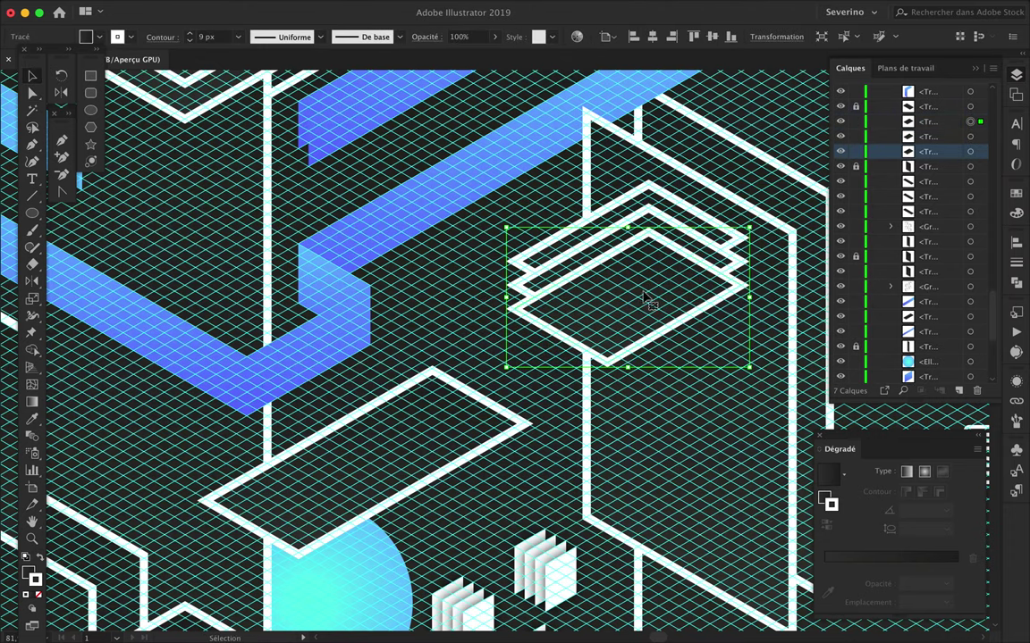
pyautogui.moveTo(932, 134); pyautogui.dragTo(929, 162)
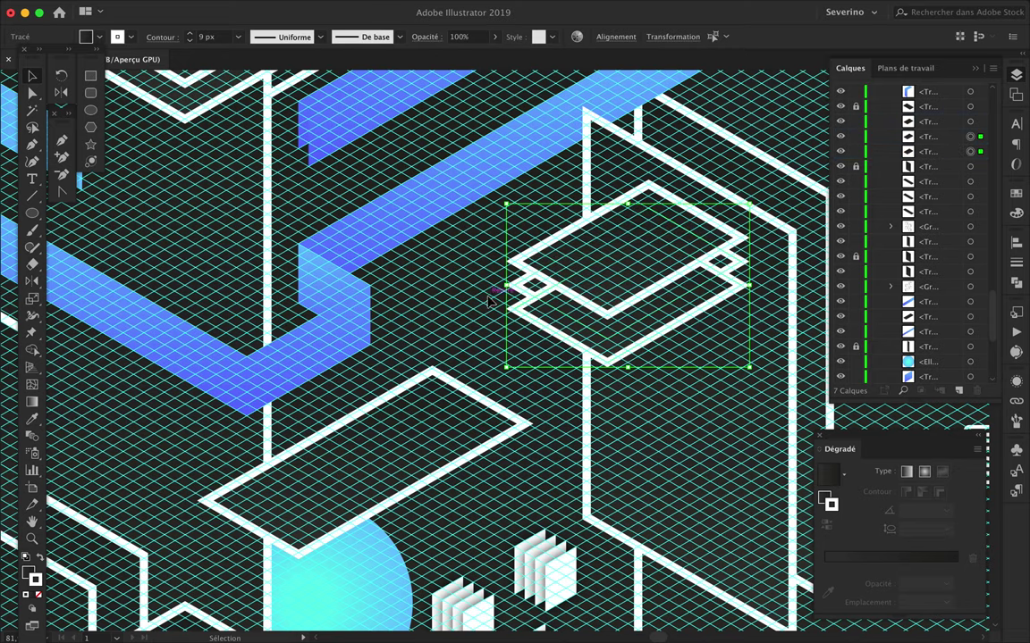
pyautogui.hotkey('ctrl', 'z')
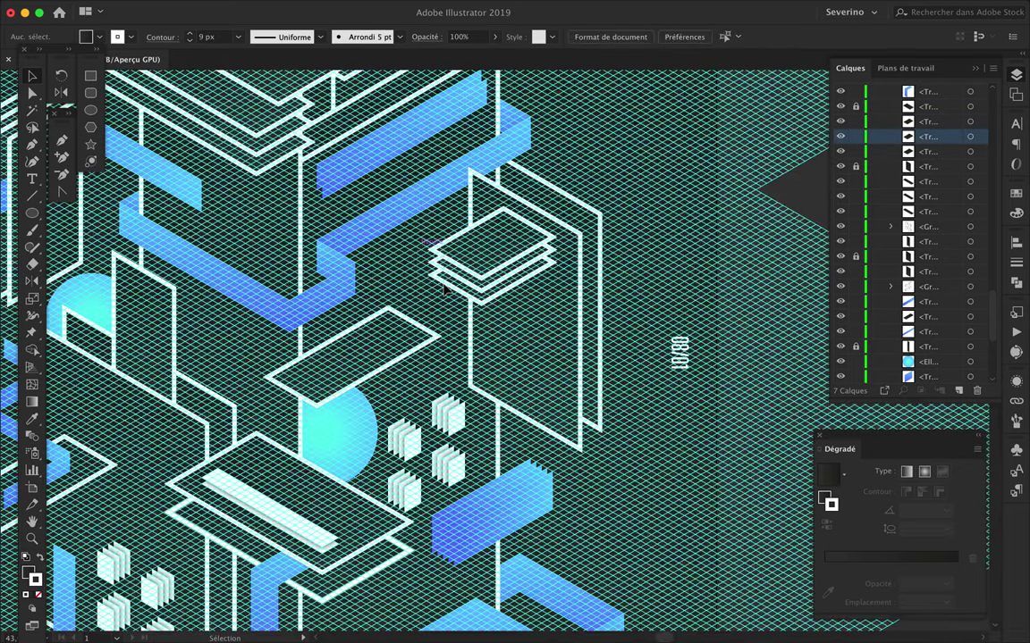
pyautogui.moveTo(478, 261); pyautogui.dragTo(478, 325)
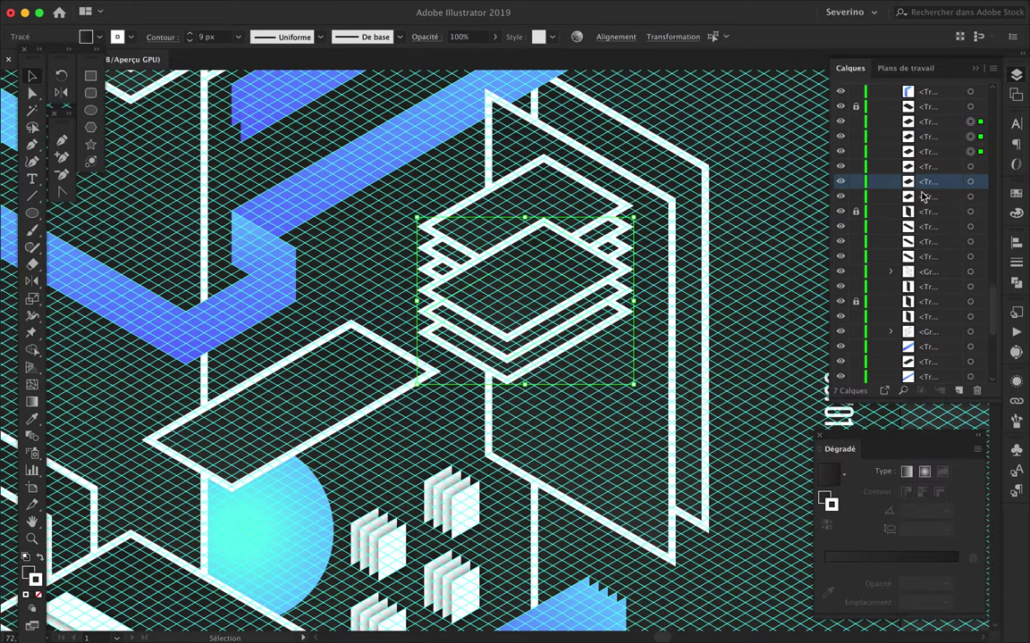
pyautogui.hotkey('ctrl', 'shift', 'a')
pyautogui.scroll(-3, 750, 265)
pyautogui.scroll(-2, 751, 264)
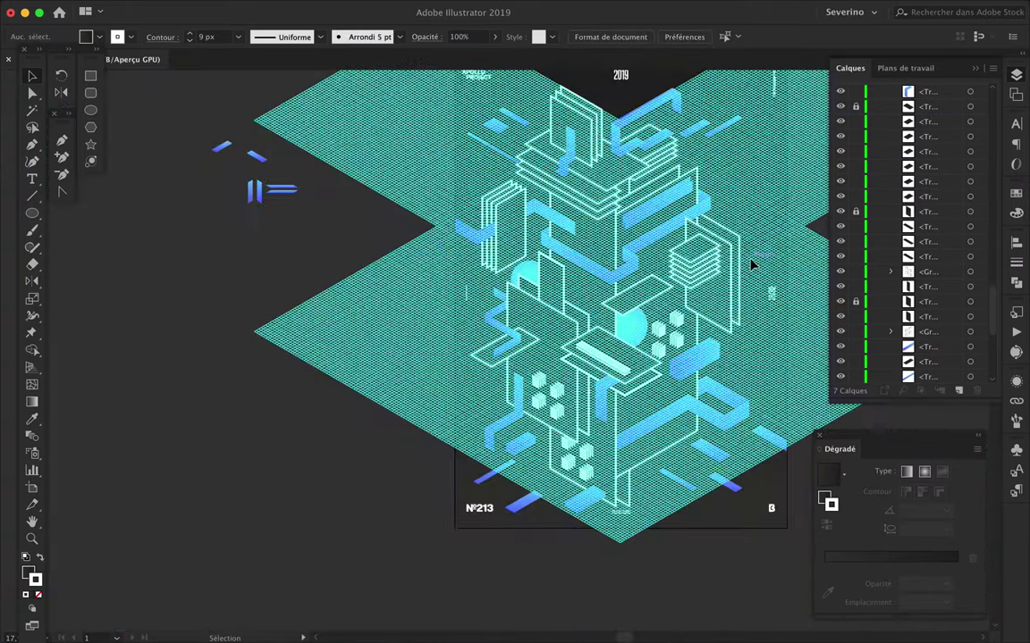
# Draw a white-outlined parallelogram panel on the building's front.
pyautogui.scroll(3, 751, 264)
pyautogui.scroll(3, 751, 265)
pyautogui.press('p')
pyautogui.scroll(2, 751, 265)
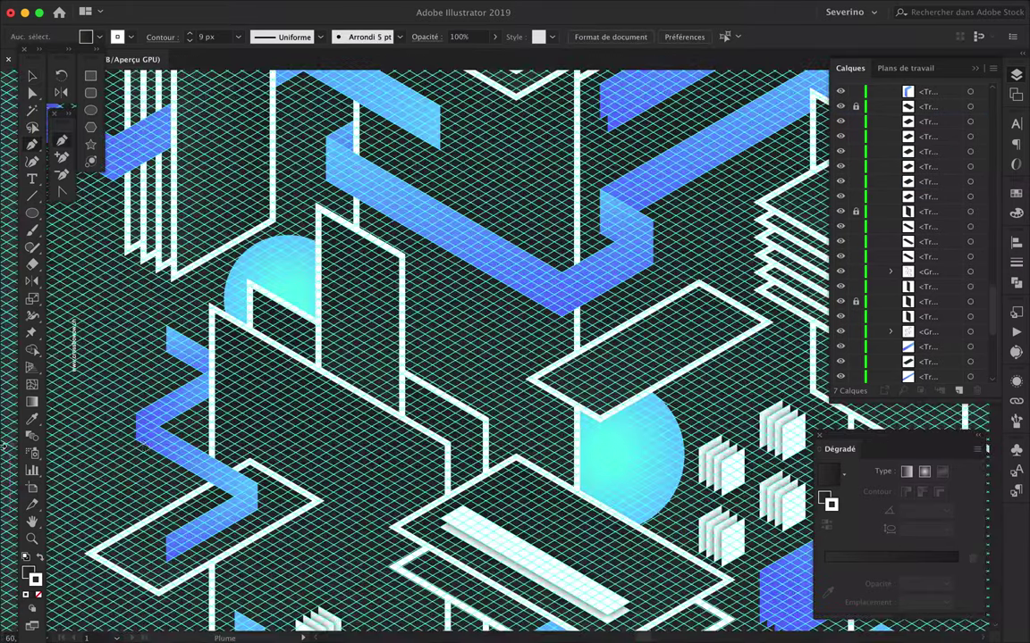
pyautogui.click(280, 376)
pyautogui.click(386, 436)
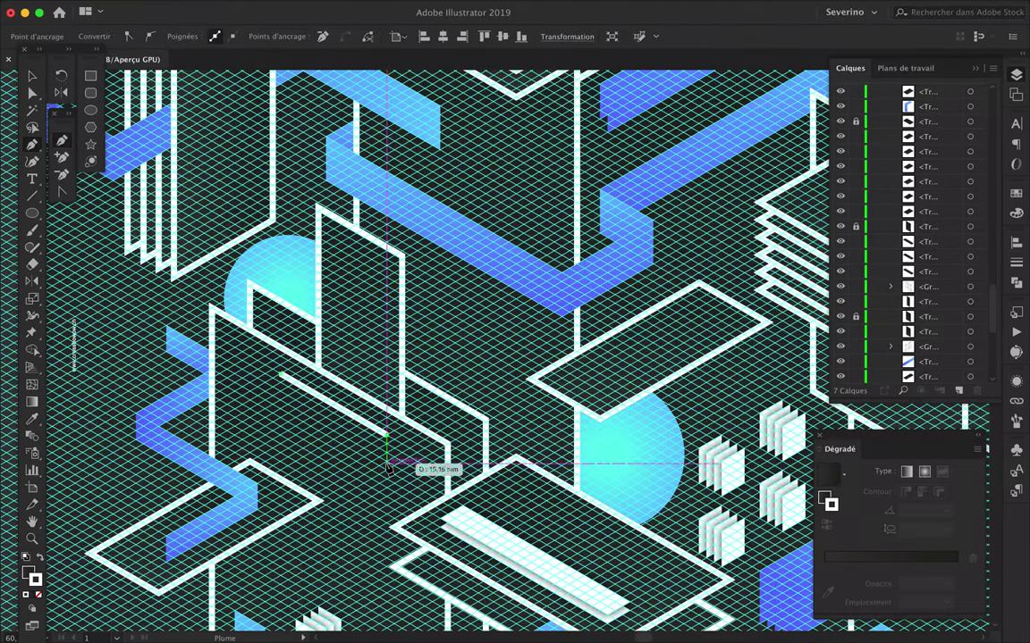
pyautogui.click(386, 466)
pyautogui.click(279, 408)
pyautogui.click(280, 375)
pyautogui.press('v')
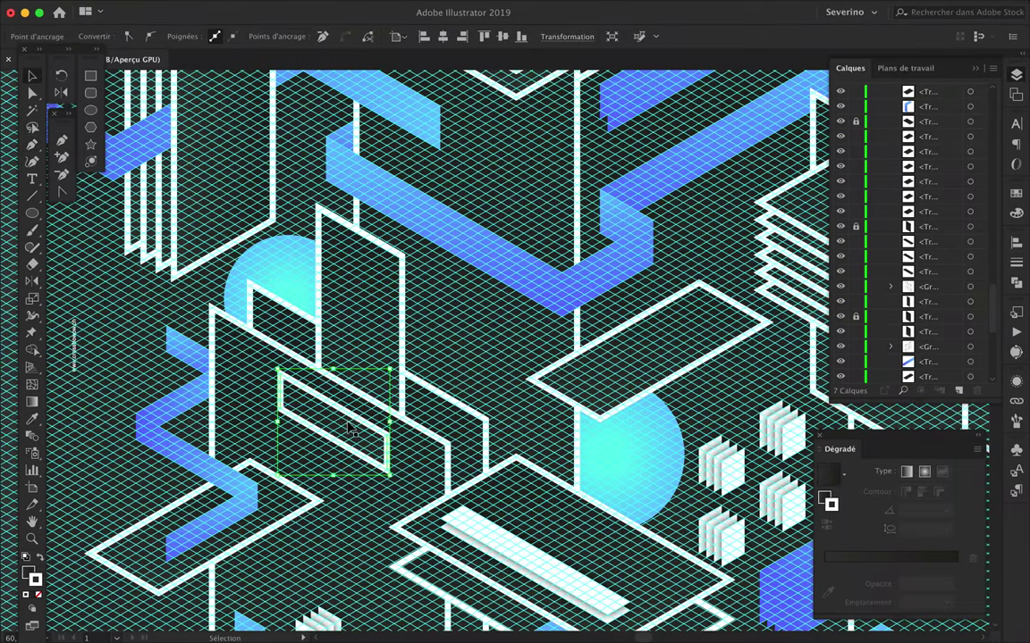
# Place a copy of the panel higher up and raise its bottom corners to shorten it.
pyautogui.moveTo(340, 432); pyautogui.dragTo(298, 454)
pyautogui.press('super+plus')
pyautogui.press('super+plus')
pyautogui.press('super+minus')
pyautogui.press('super+minus')
pyautogui.press('super+minus')
pyautogui.press('super+minus')
pyautogui.press('super+minus')
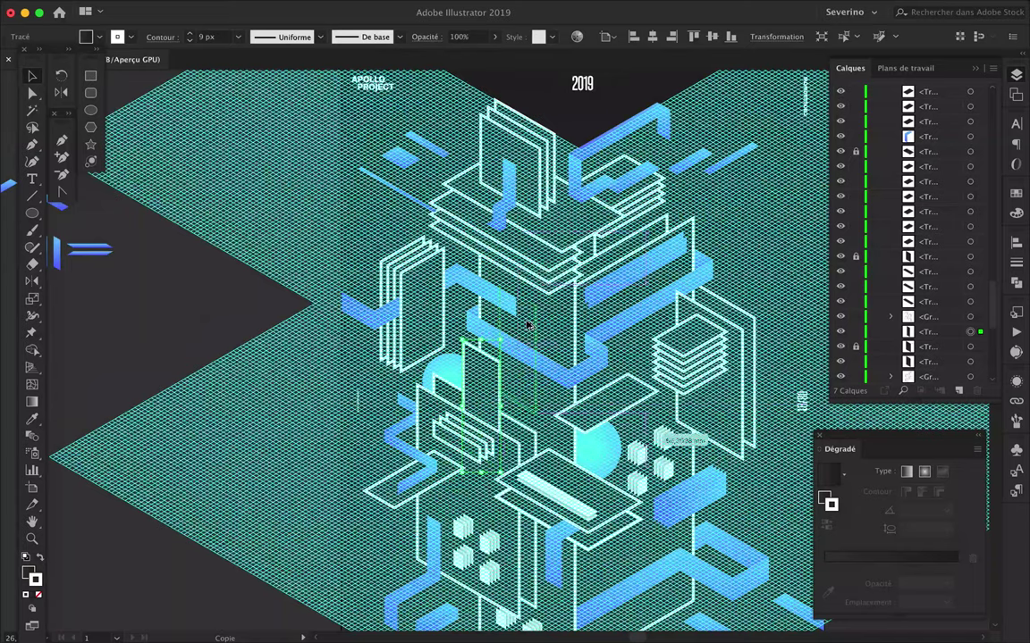
pyautogui.press('super+plus')
pyautogui.press('super+plus')
pyautogui.moveTo(528, 328); pyautogui.dragTo(535, 329)
pyautogui.scroll(-2, 534, 329)
pyautogui.press('a')
pyautogui.moveTo(490, 443); pyautogui.dragTo(550, 399)
pyautogui.press('super+minus')
pyautogui.press('super+minus')
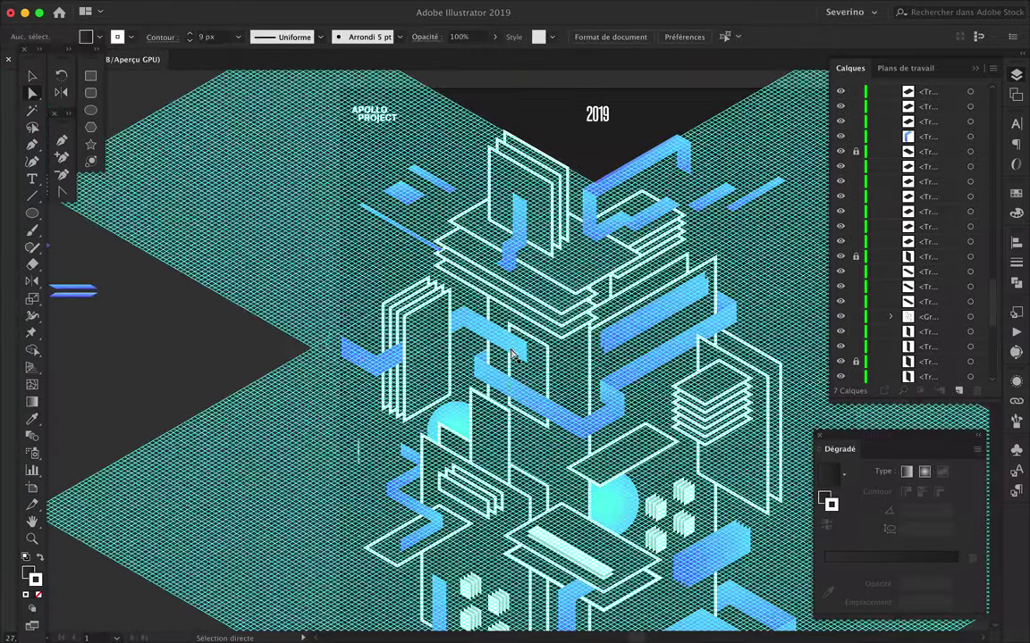
pyautogui.press('v')
pyautogui.click(548, 371)
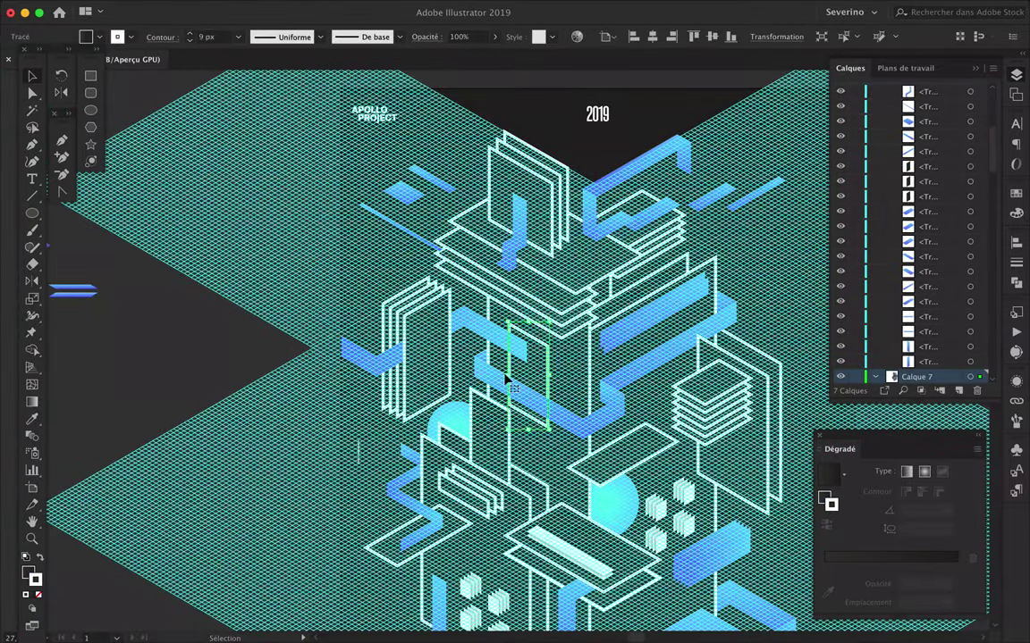
# Hide the Grid layer and reshape the blue ribbon's outline by dragging an anchor.
pyautogui.press('super+minus')
pyautogui.press('super+minus')
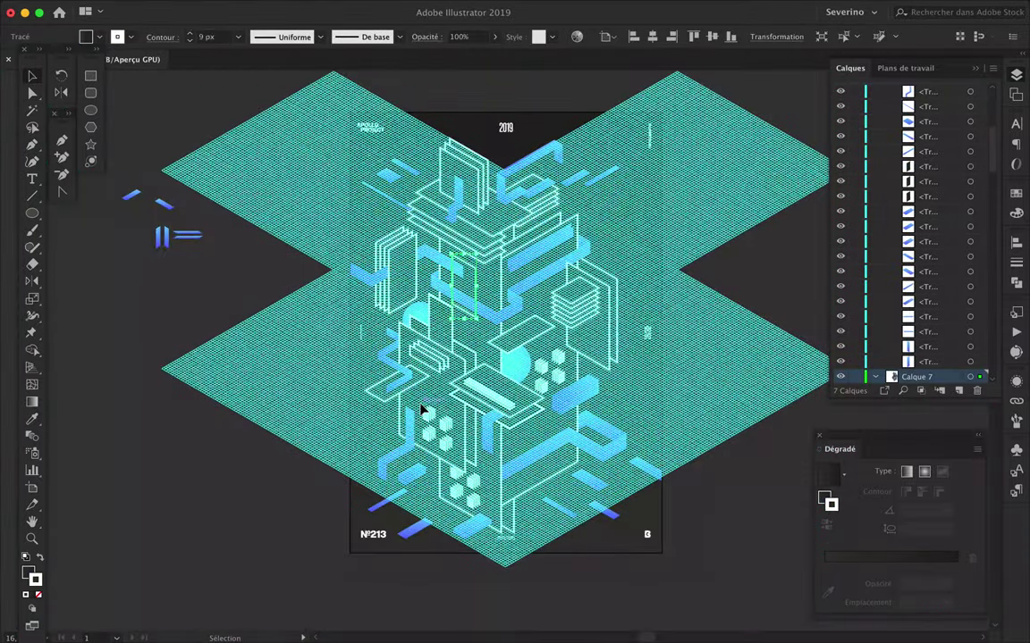
pyautogui.scroll(-3, 962, 306)
pyautogui.click(841, 361)
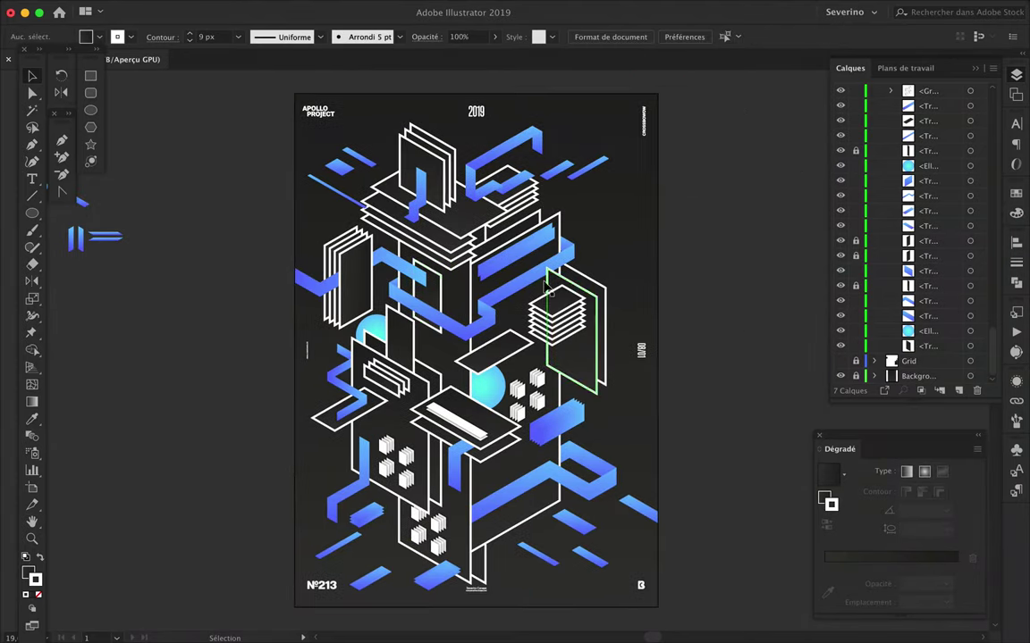
pyautogui.press('super+plus')
pyautogui.press('super+plus')
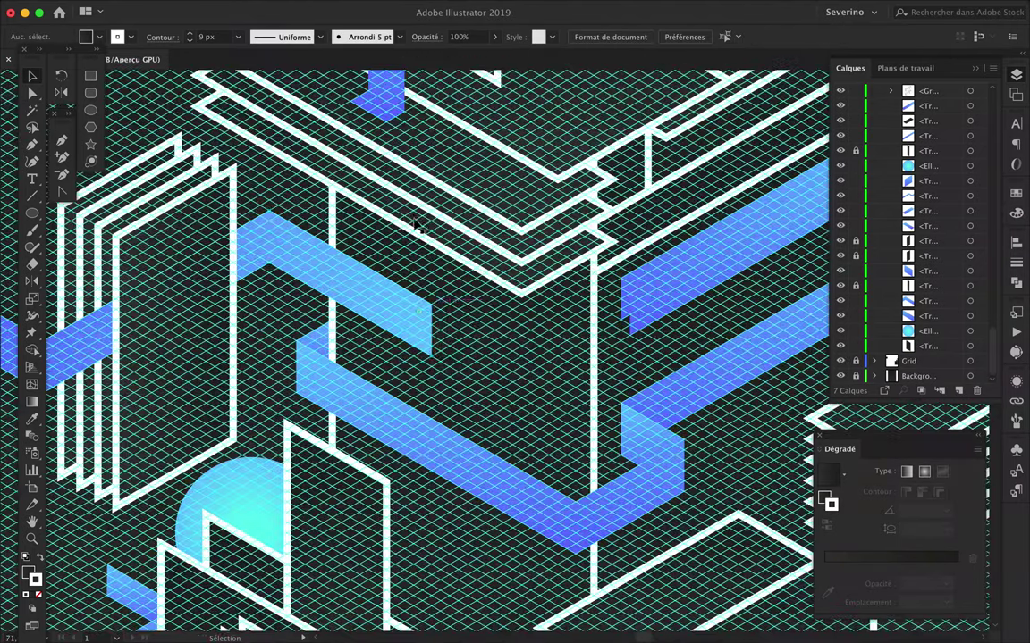
pyautogui.press('a')
pyautogui.moveTo(432, 361)
pyautogui.mouseDown()
pyautogui.moveTo(377, 331)
pyautogui.moveTo(410, 326)
pyautogui.mouseUp()
pyautogui.press('super+0')
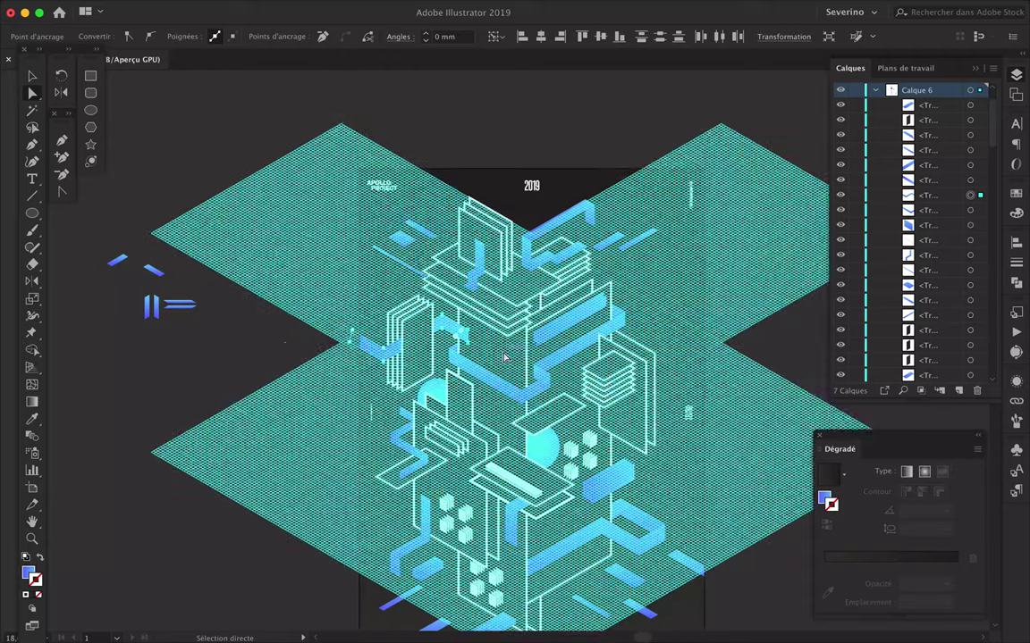
pyautogui.scroll(-5, 858, 357)
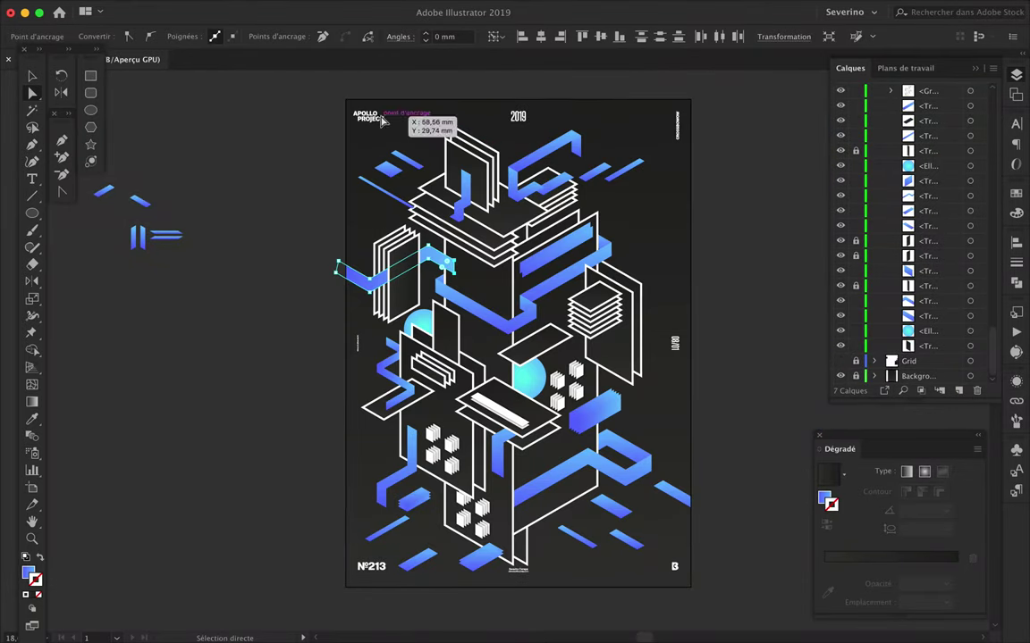
pyautogui.press('v')
# With the grid shown, push the ribbon's left end past the poster edge, then hide the grid.
pyautogui.hotkey('ctrl', 'a')
pyautogui.click(840, 361)
pyautogui.scroll(5, 382, 275)
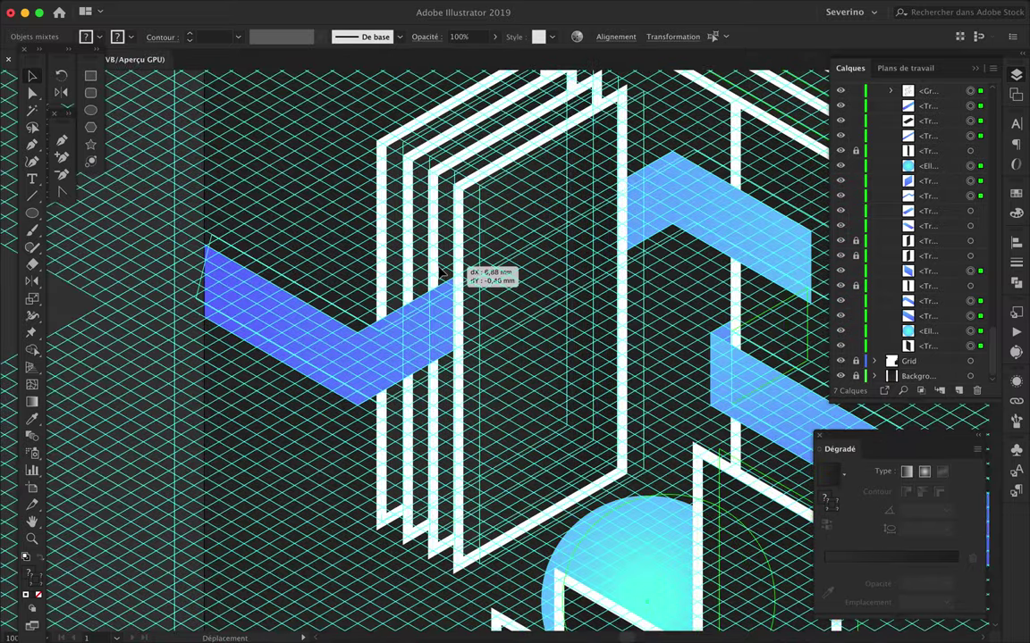
pyautogui.moveTo(418, 274); pyautogui.dragTo(443, 278)
pyautogui.press('a')
pyautogui.moveTo(217, 241); pyautogui.dragTo(218, 229)
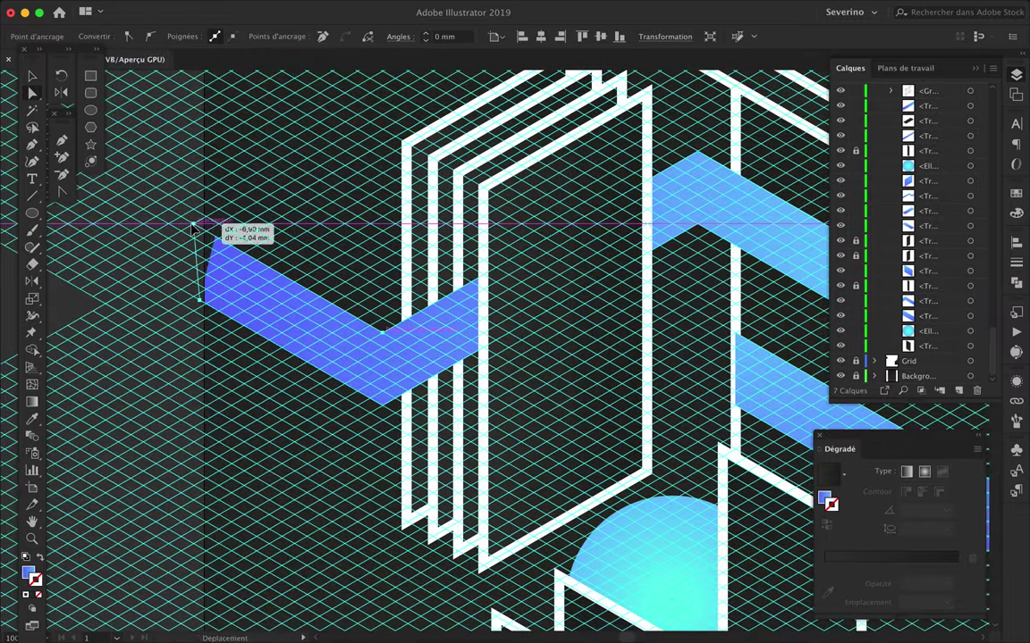
pyautogui.scroll(-5, 218, 230)
pyautogui.click(841, 361)
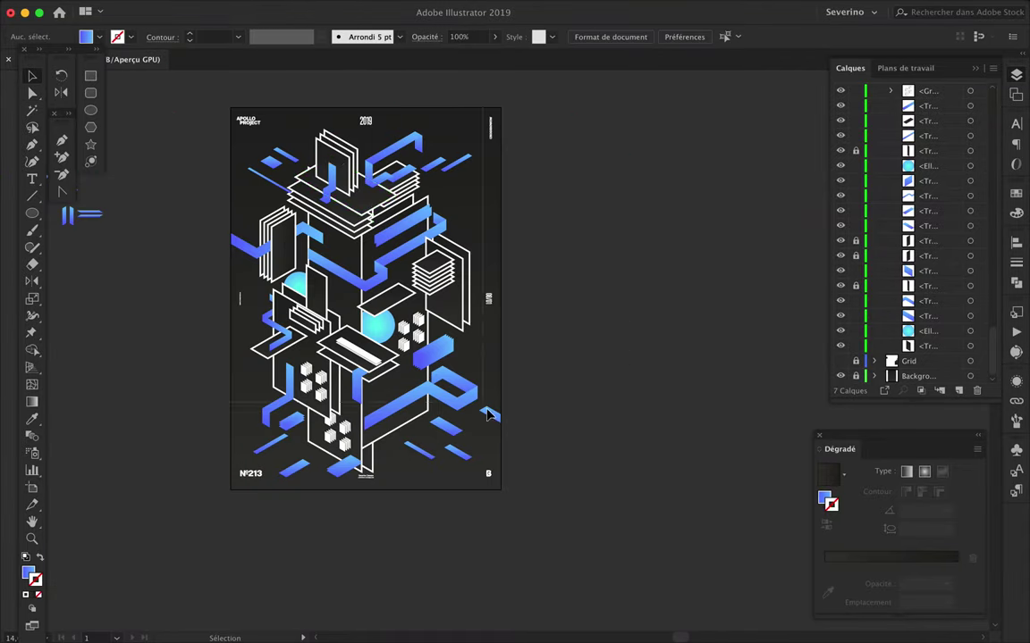
# Nudge a blue tile in the lower poster slightly upward.
pyautogui.hotkey('ctrl', 'a')
pyautogui.scroll(5, 347, 399)
pyautogui.scroll(3, 347, 400)
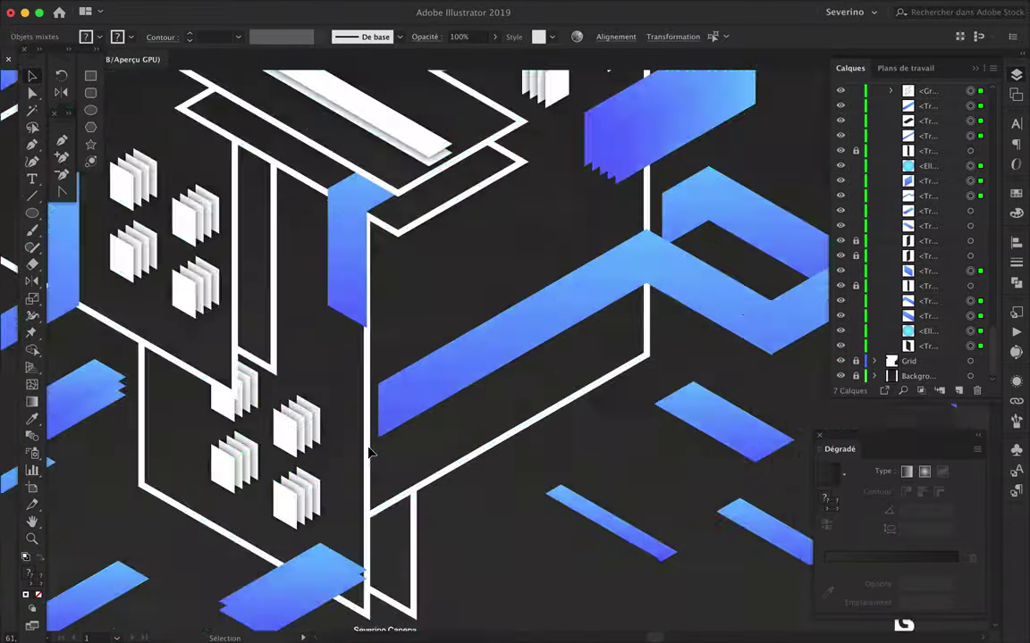
pyautogui.scroll(-10, 335, 425)
pyautogui.scroll(2, 400, 334)
pyautogui.scroll(2, 399, 334)
pyautogui.scroll(2, 400, 334)
pyautogui.scroll(2, 237, 605)
pyautogui.moveTo(234, 594); pyautogui.dragTo(234, 579)
pyautogui.scroll(-5, 234, 579)
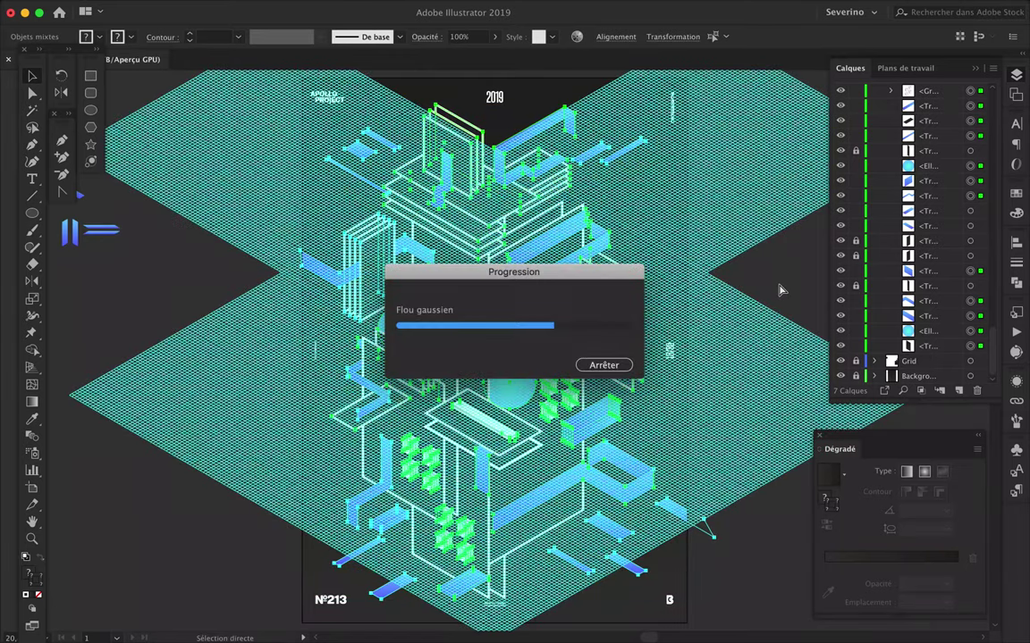
pyautogui.click(626, 364)
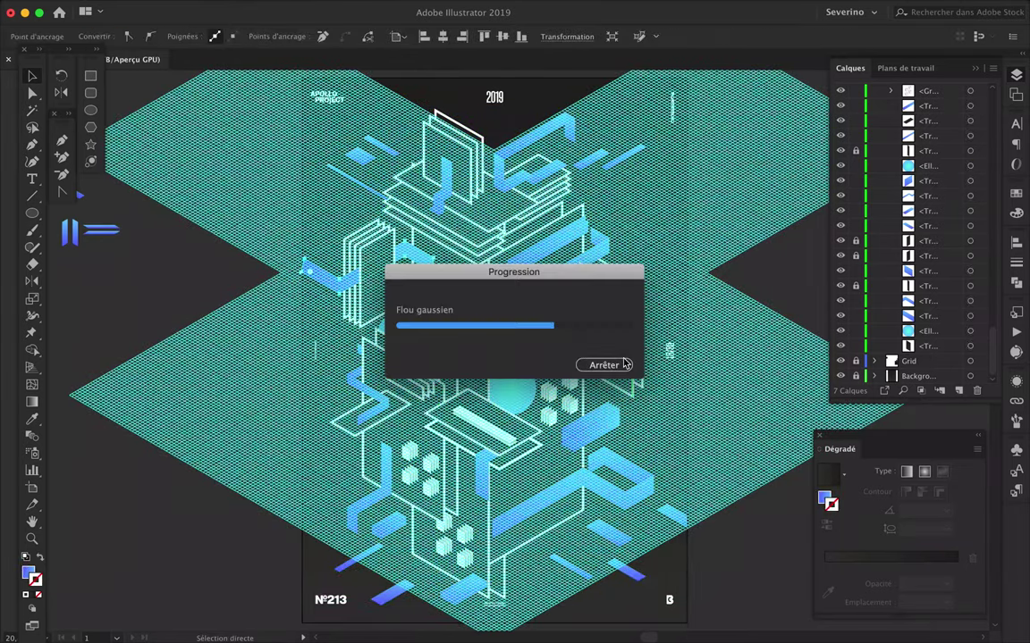
# Fine-tune the left blue ribbon's end anchor and clear the selection.
pyautogui.hotkey('ctrl', 'a')
pyautogui.press('v')
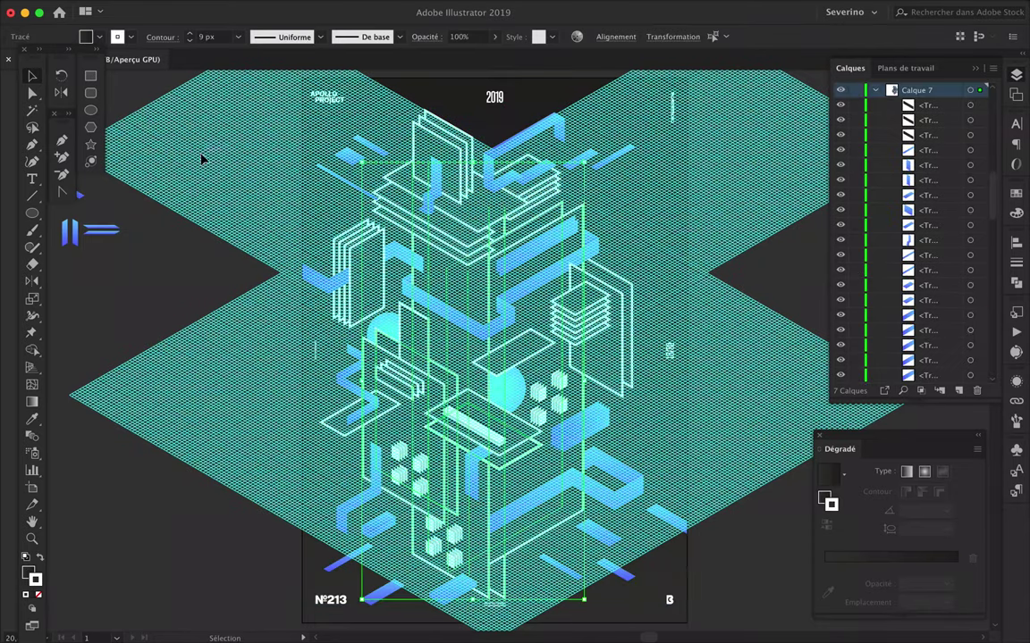
pyautogui.scroll(5, 471, 259)
pyautogui.scroll(5, 182, 279)
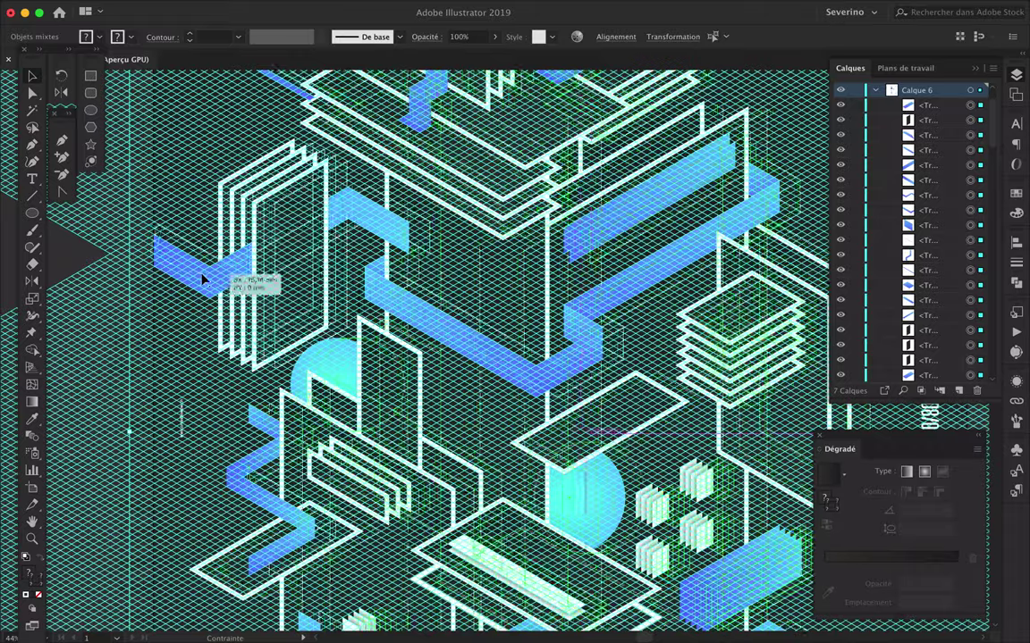
pyautogui.scroll(5, 224, 281)
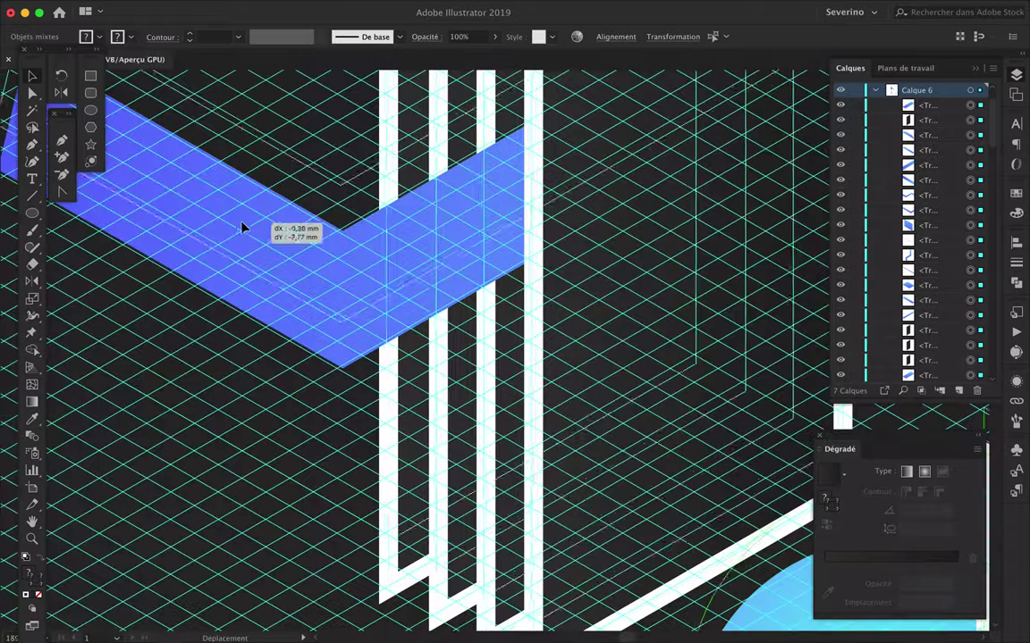
pyautogui.scroll(-5, 213, 192)
pyautogui.press('a')
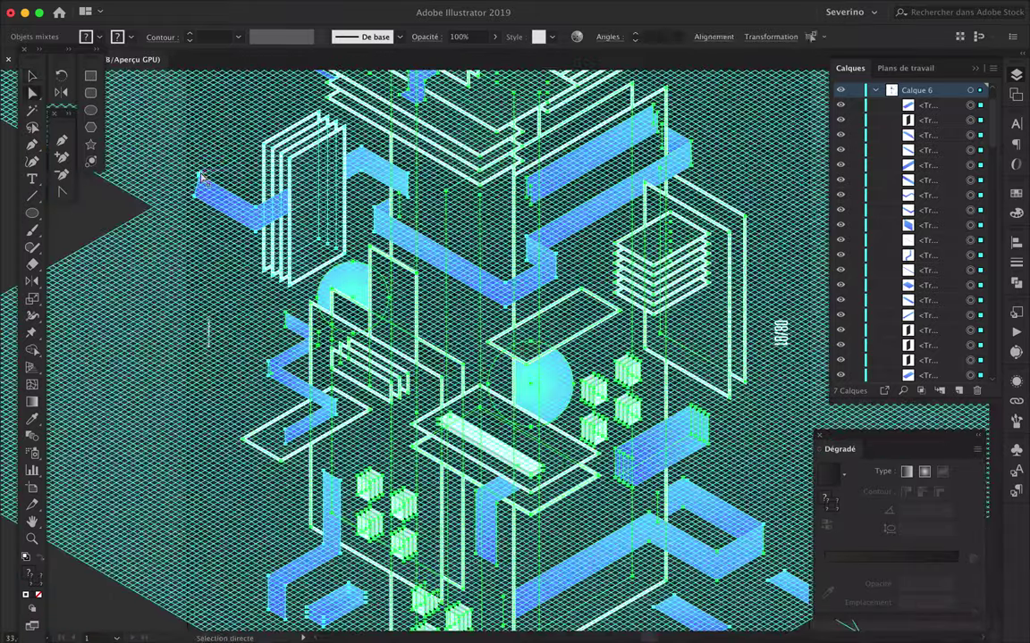
pyautogui.moveTo(196, 172); pyautogui.dragTo(176, 187)
pyautogui.scroll(-5, 176, 187)
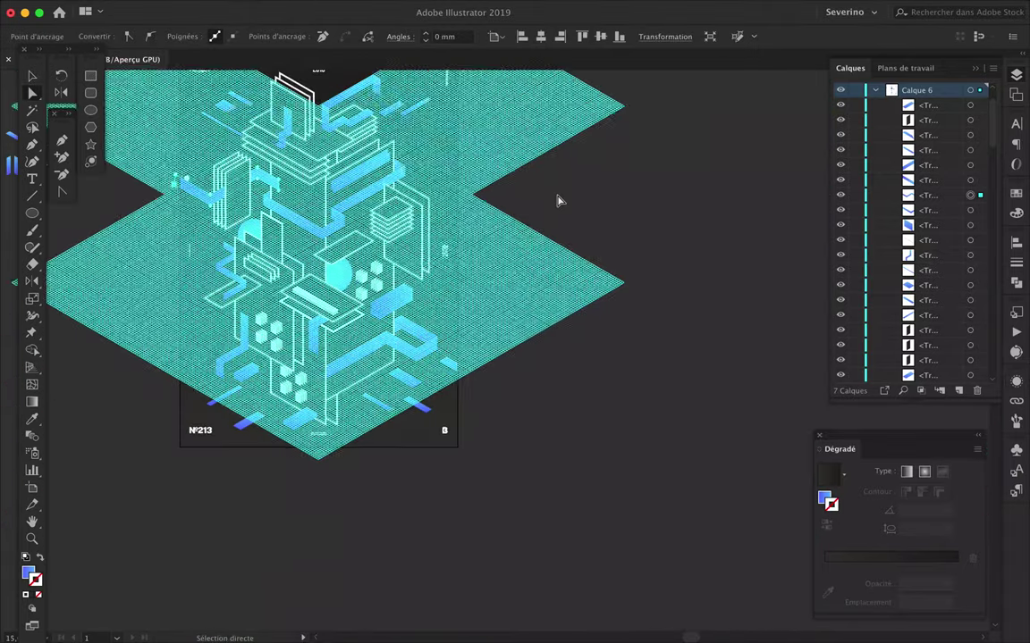
pyautogui.click(569, 269)
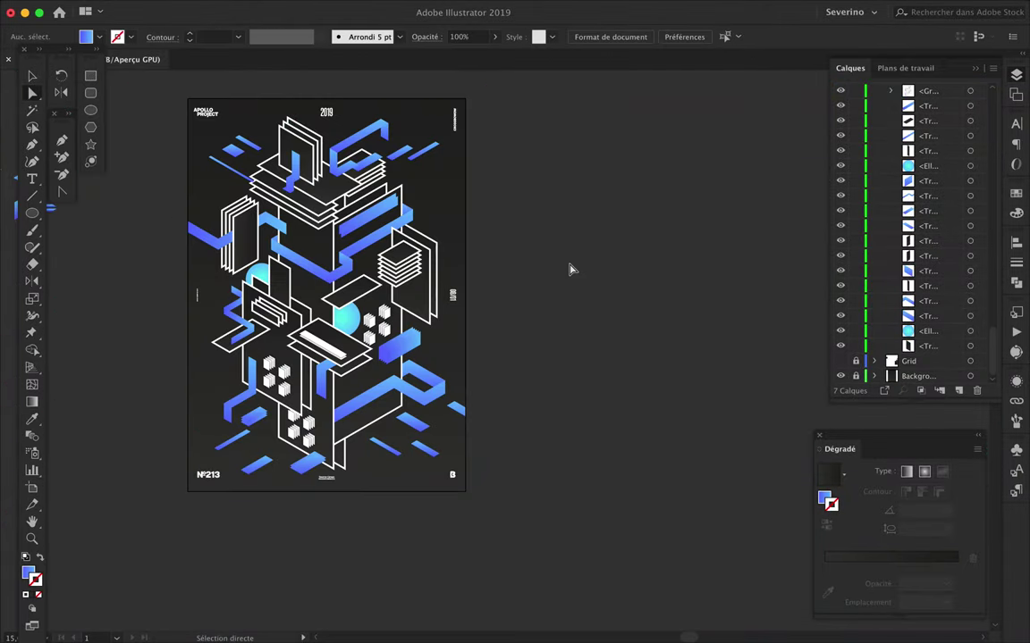